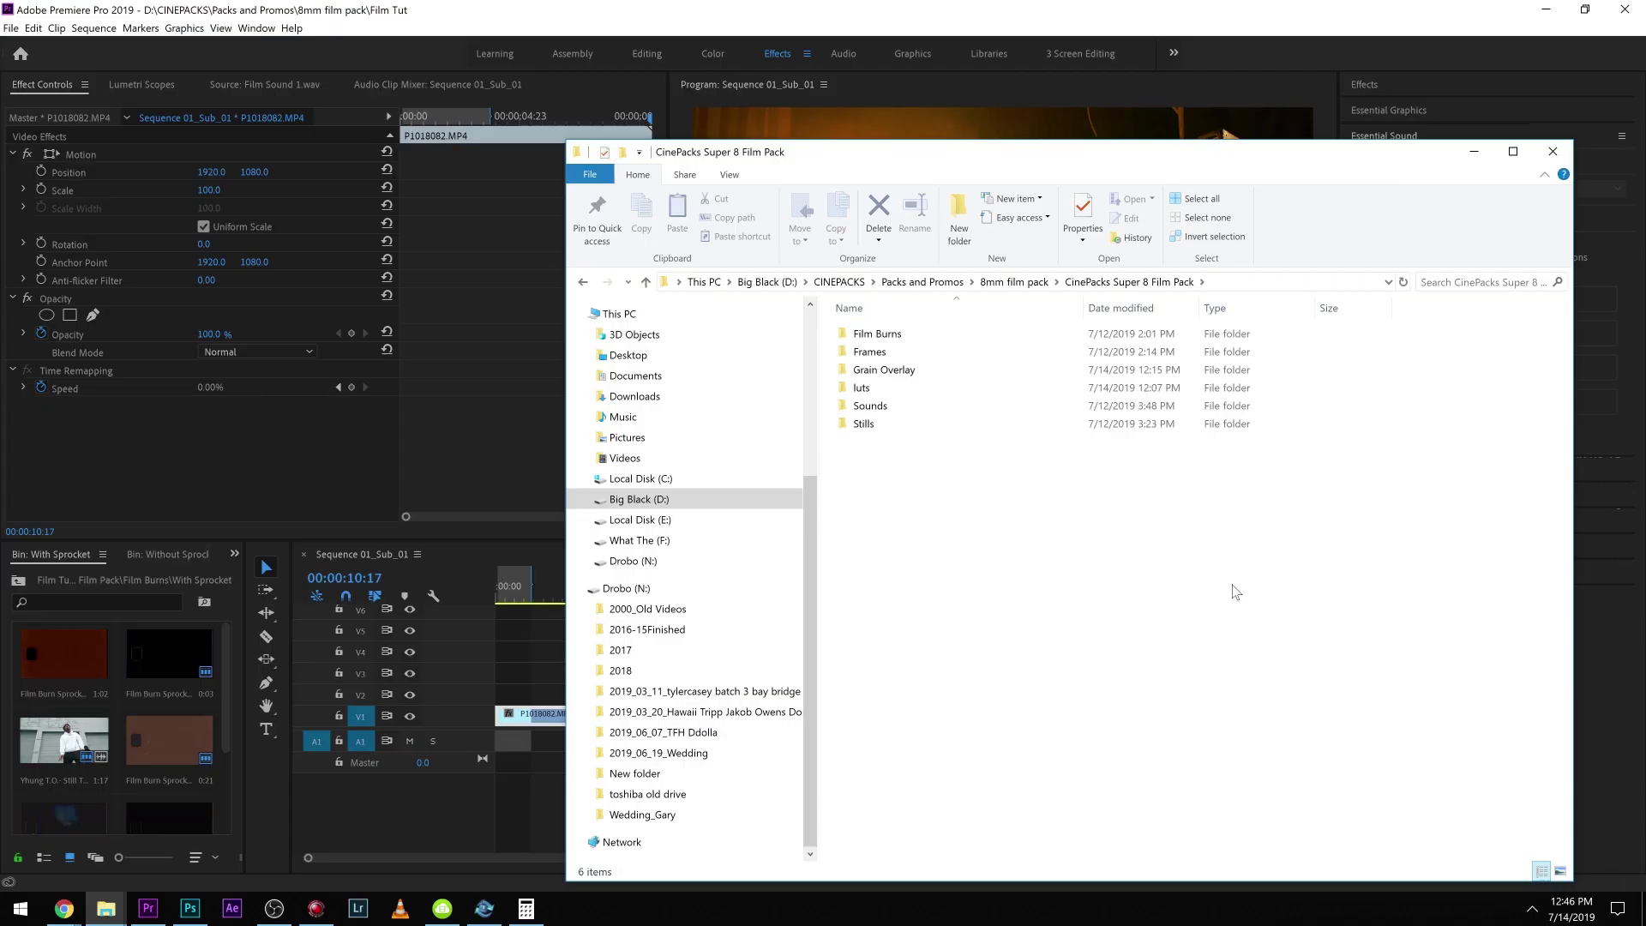
Step: Review the Super 8 Film Pack's Frames, Grain Overlay and Sounds folders, then return to Premiere
{"action": "left_click", "coordinate": [976, 355]}
{"action": "left_click", "coordinate": [955, 372]}
{"action": "left_click", "coordinate": [939, 400]}
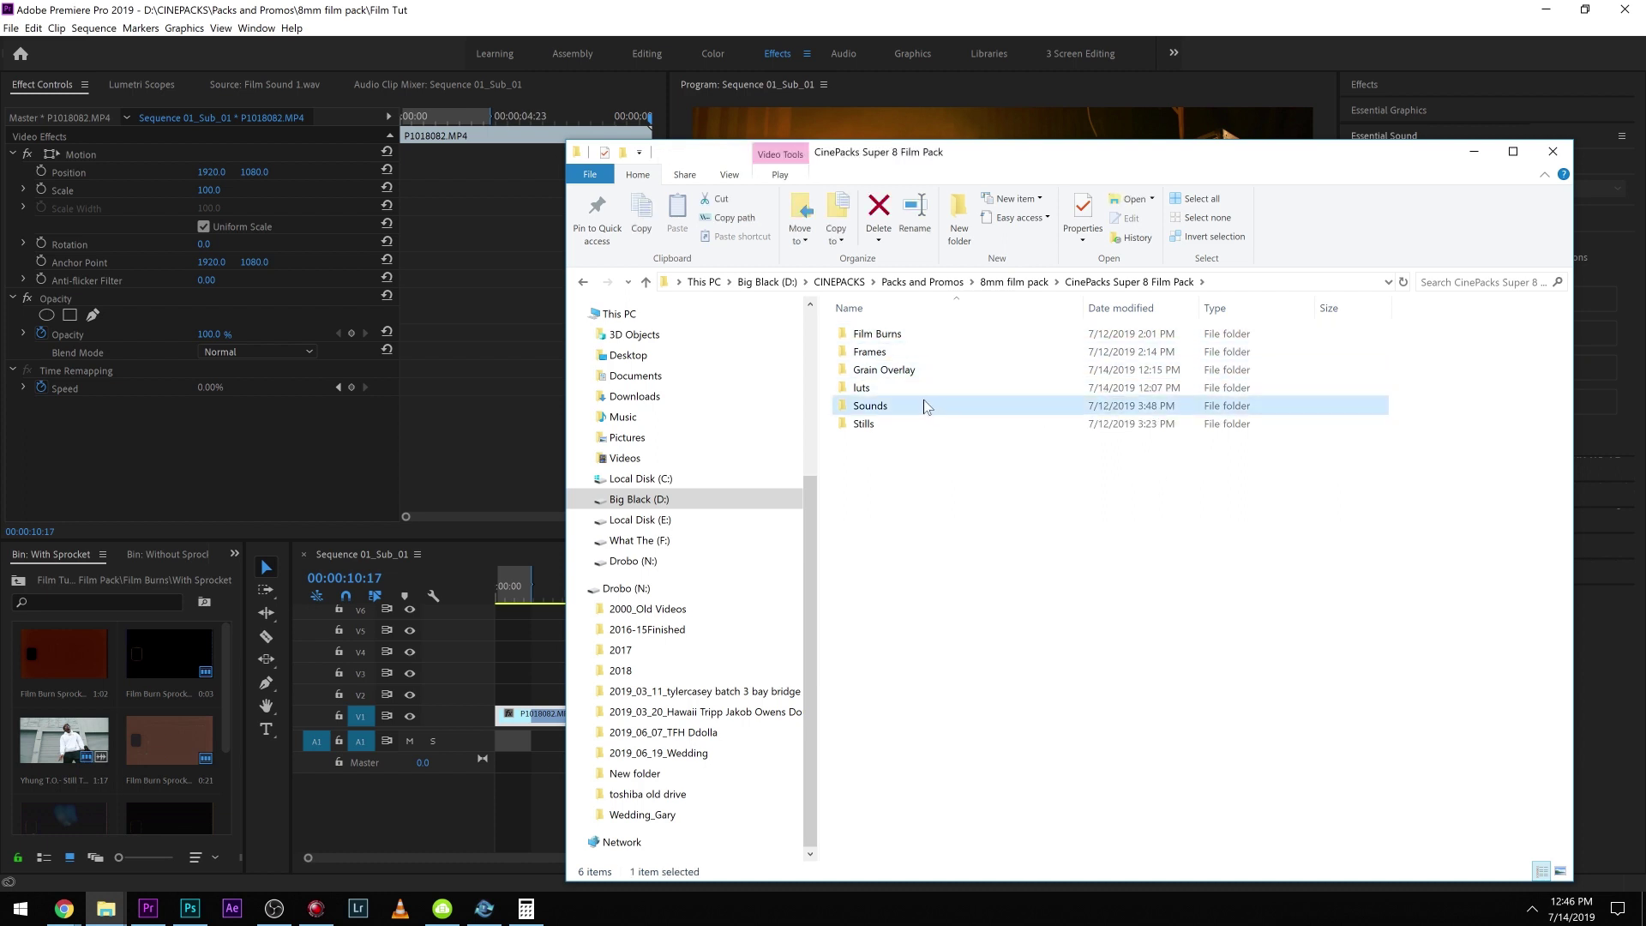
{"action": "left_click_drag", "start_coordinate": [923, 406], "coordinate": [937, 523]}
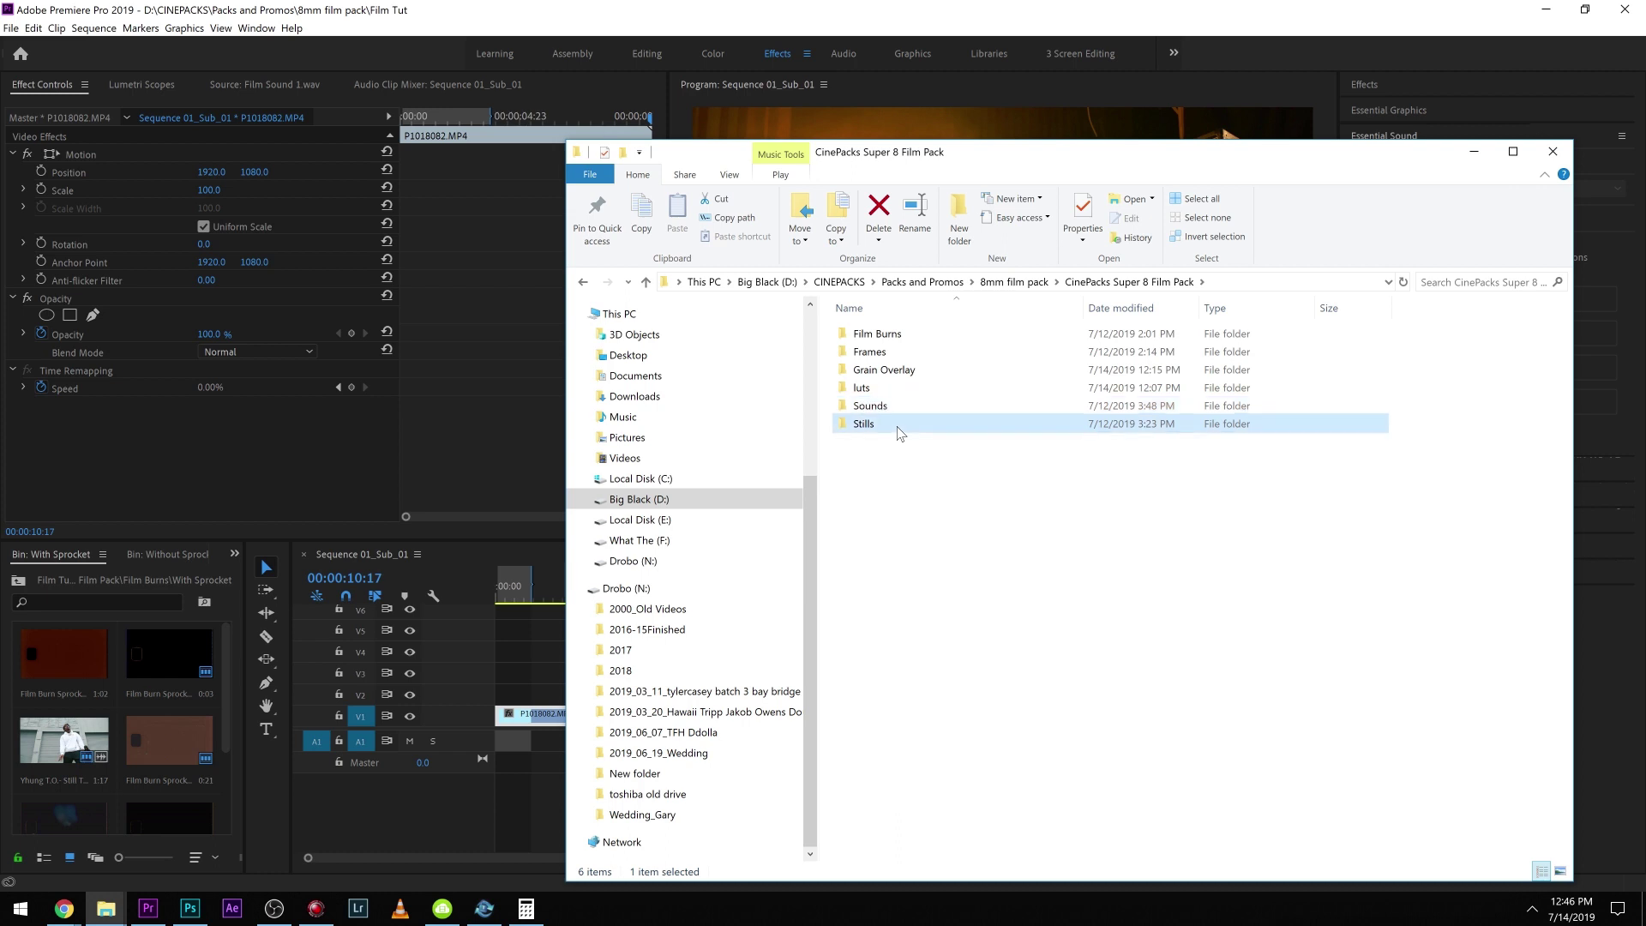
{"action": "left_click", "coordinate": [271, 437]}
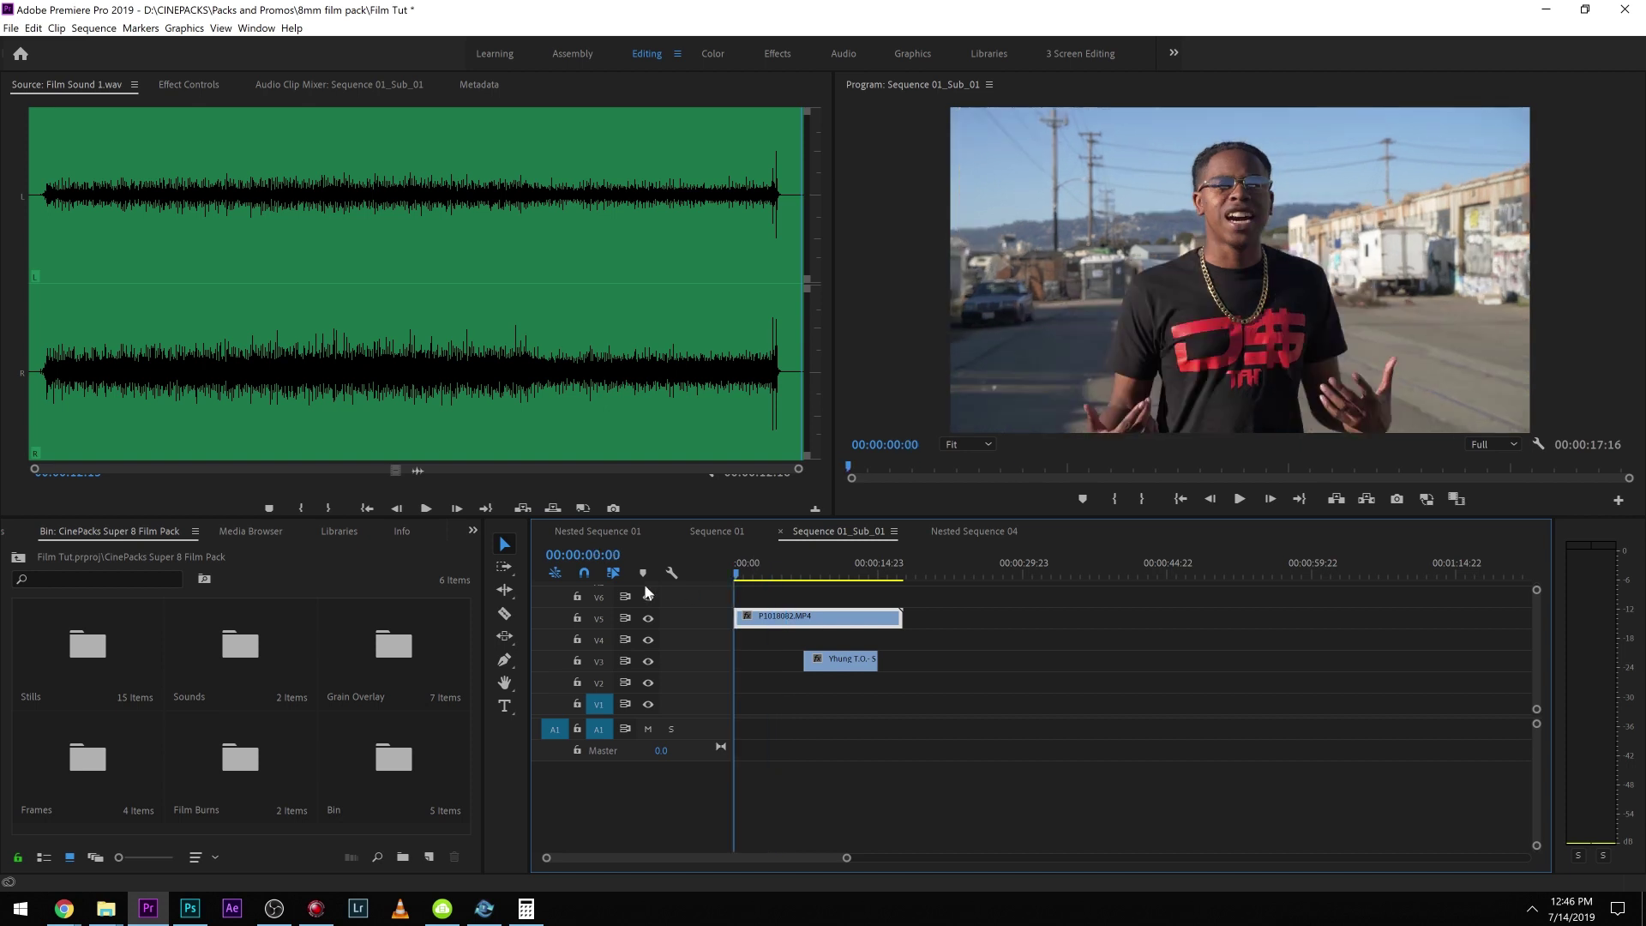
Step: Open the Frames > Video Frames bin and preview 500t Overlay with sprocket in the Source monitor
{"action": "double_click", "coordinate": [84, 736]}
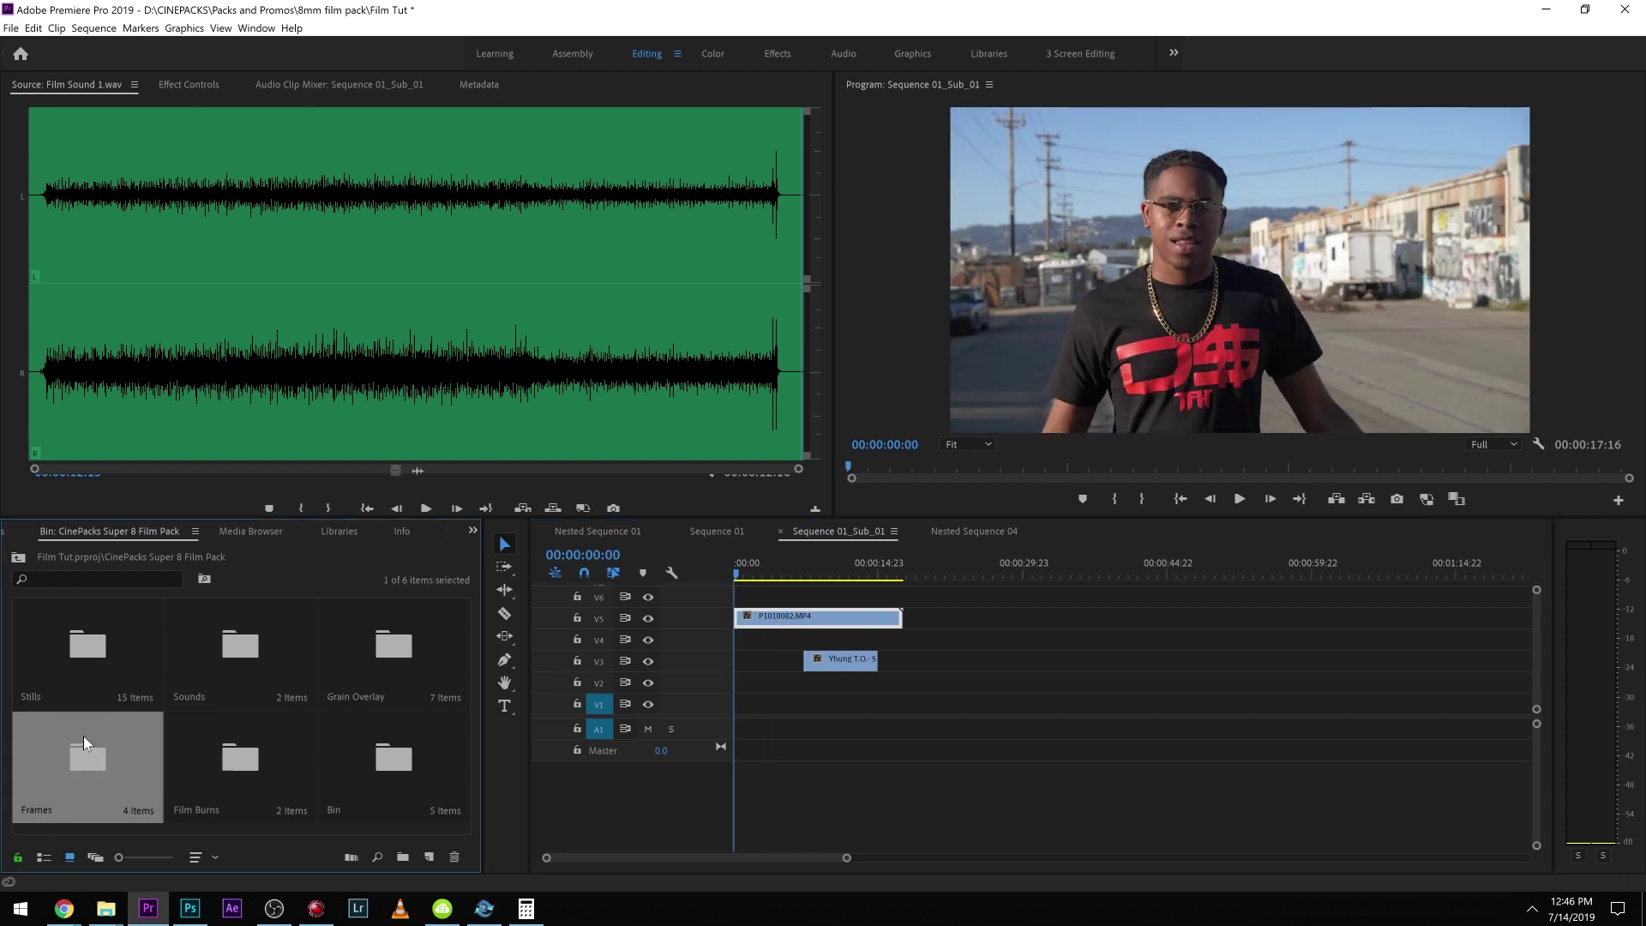
{"action": "double_click", "coordinate": [114, 649]}
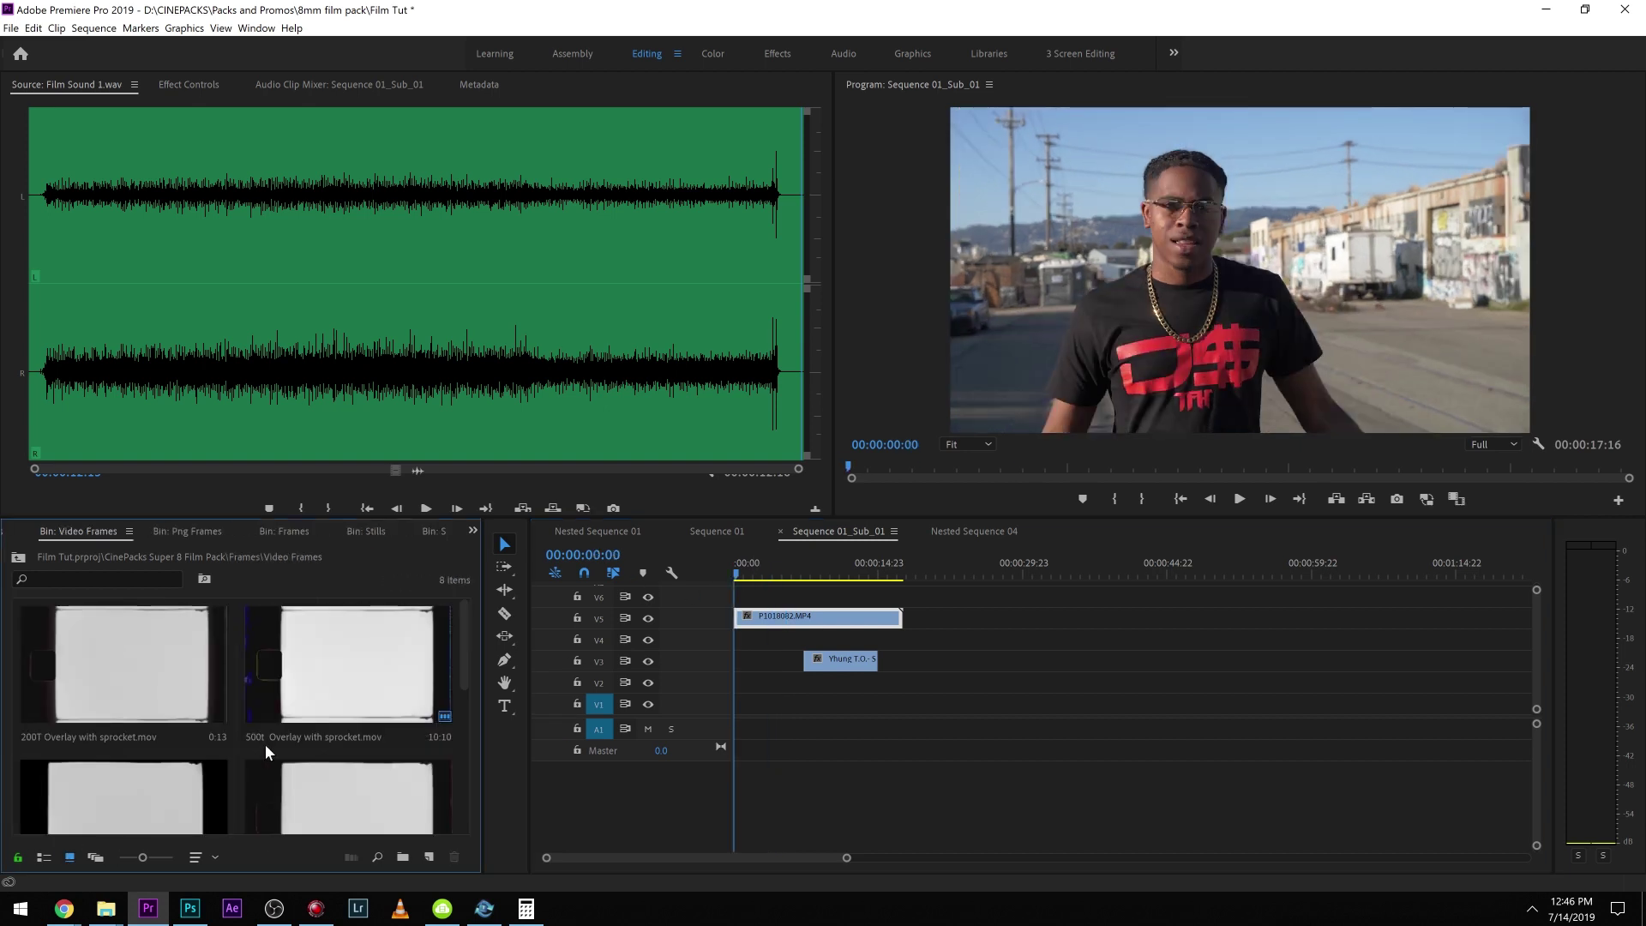
{"action": "double_click", "coordinate": [320, 656]}
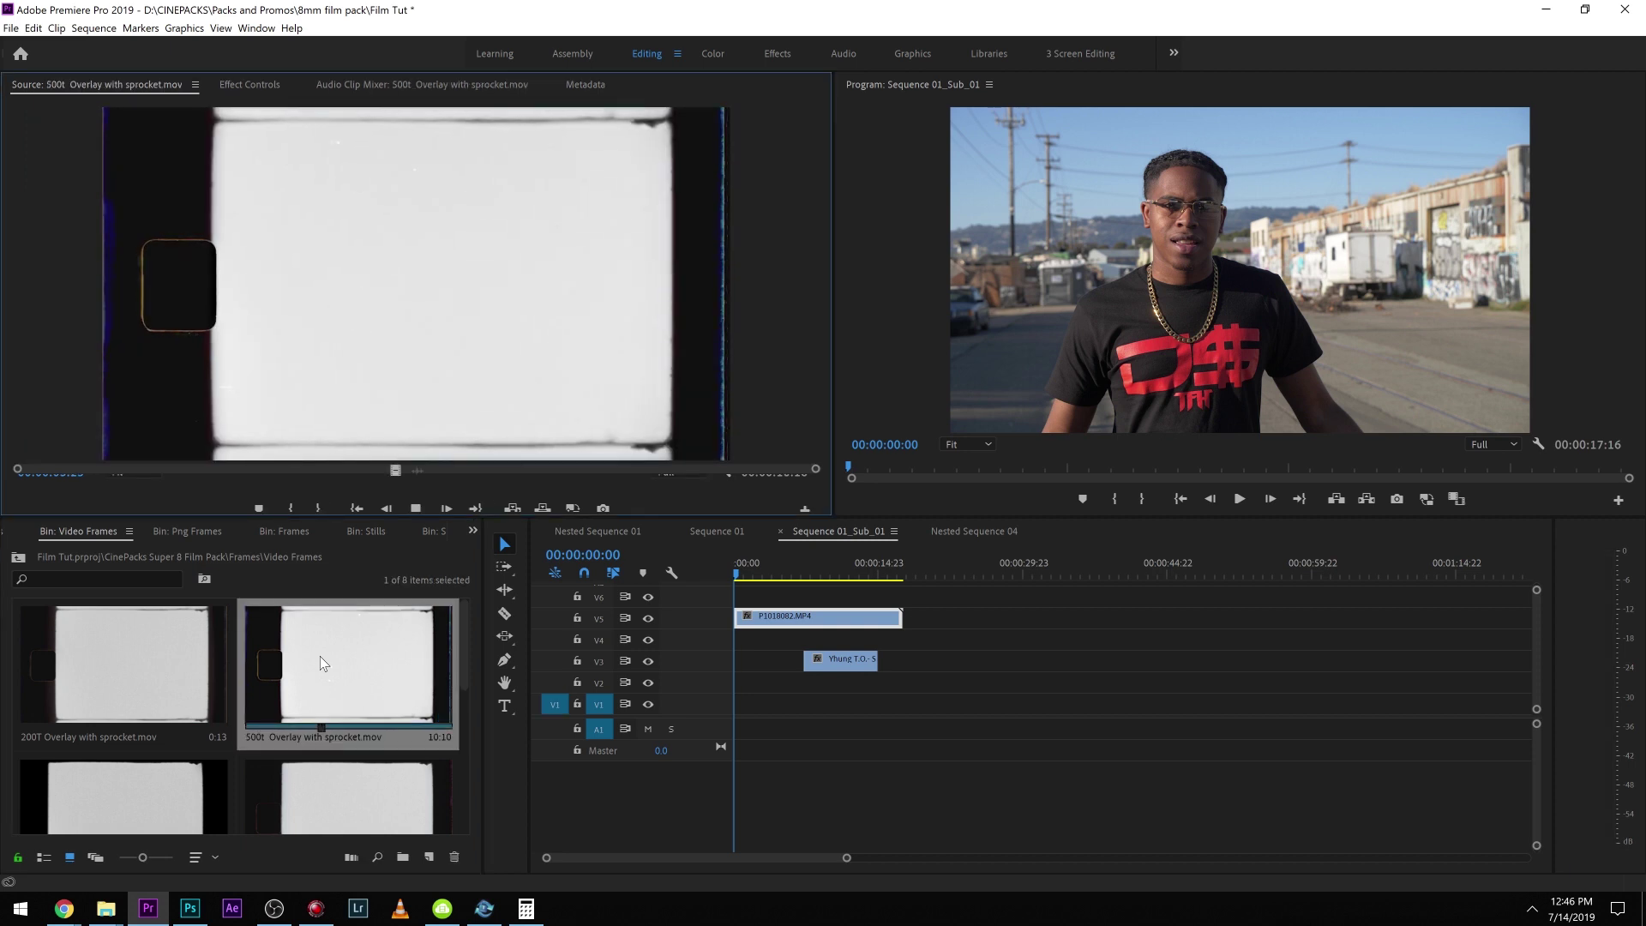
{"action": "key", "text": "space"}
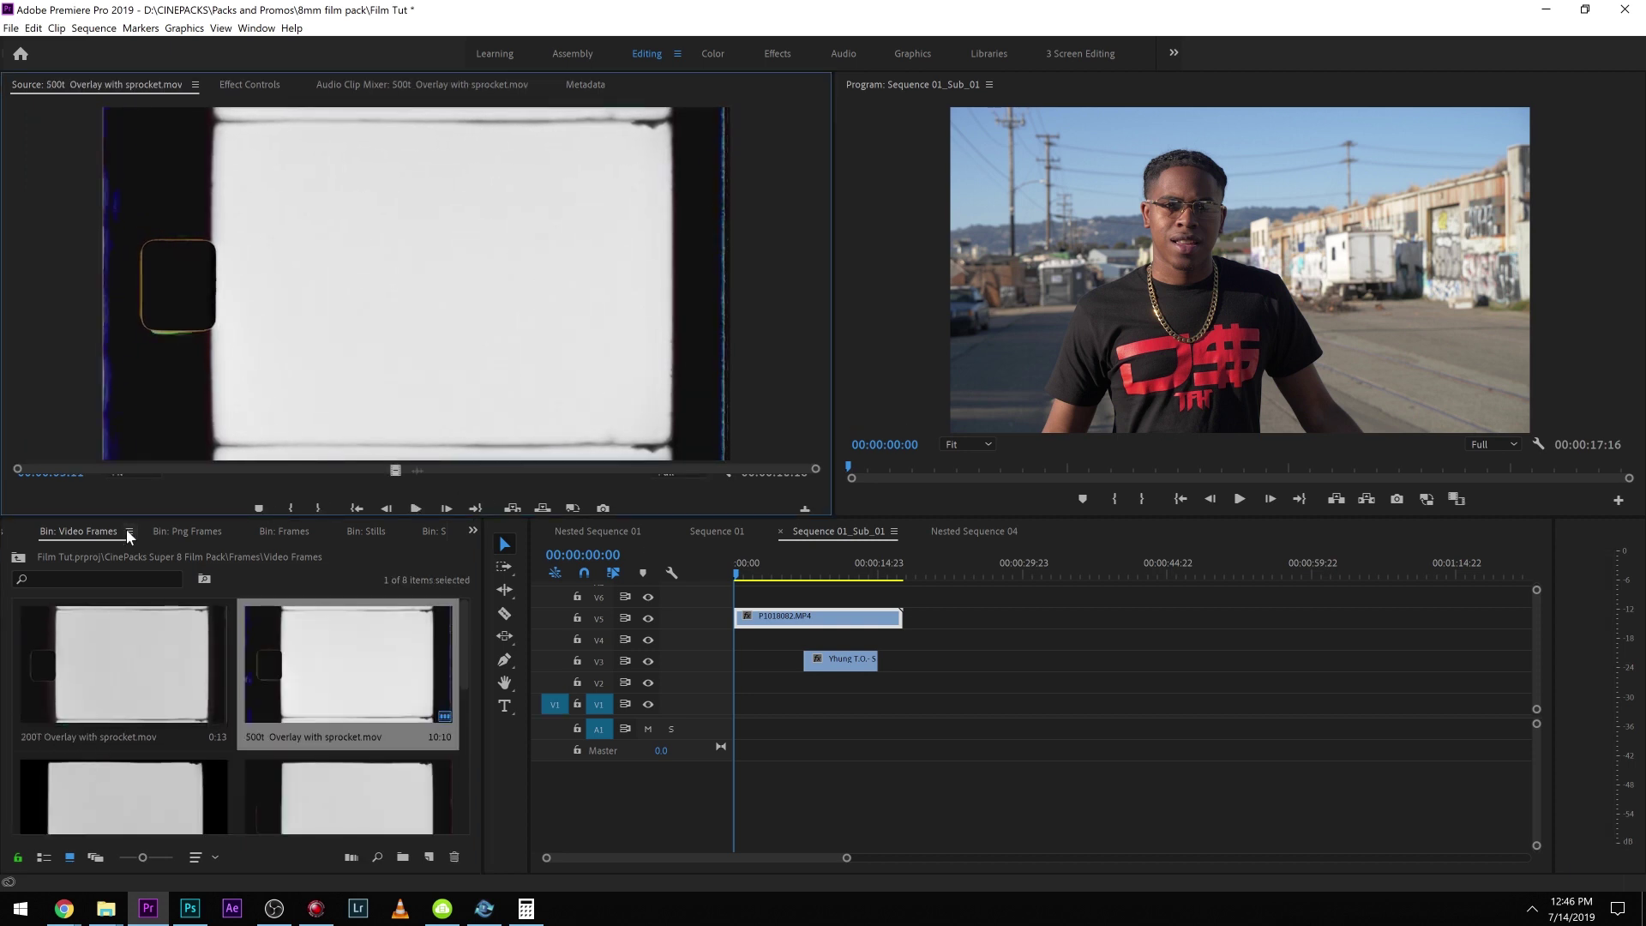
Step: Compare the 200T Overlay with sprocket, 50D 4x3 no sprocket and 500t overlay clips
{"action": "double_click", "coordinate": [101, 655]}
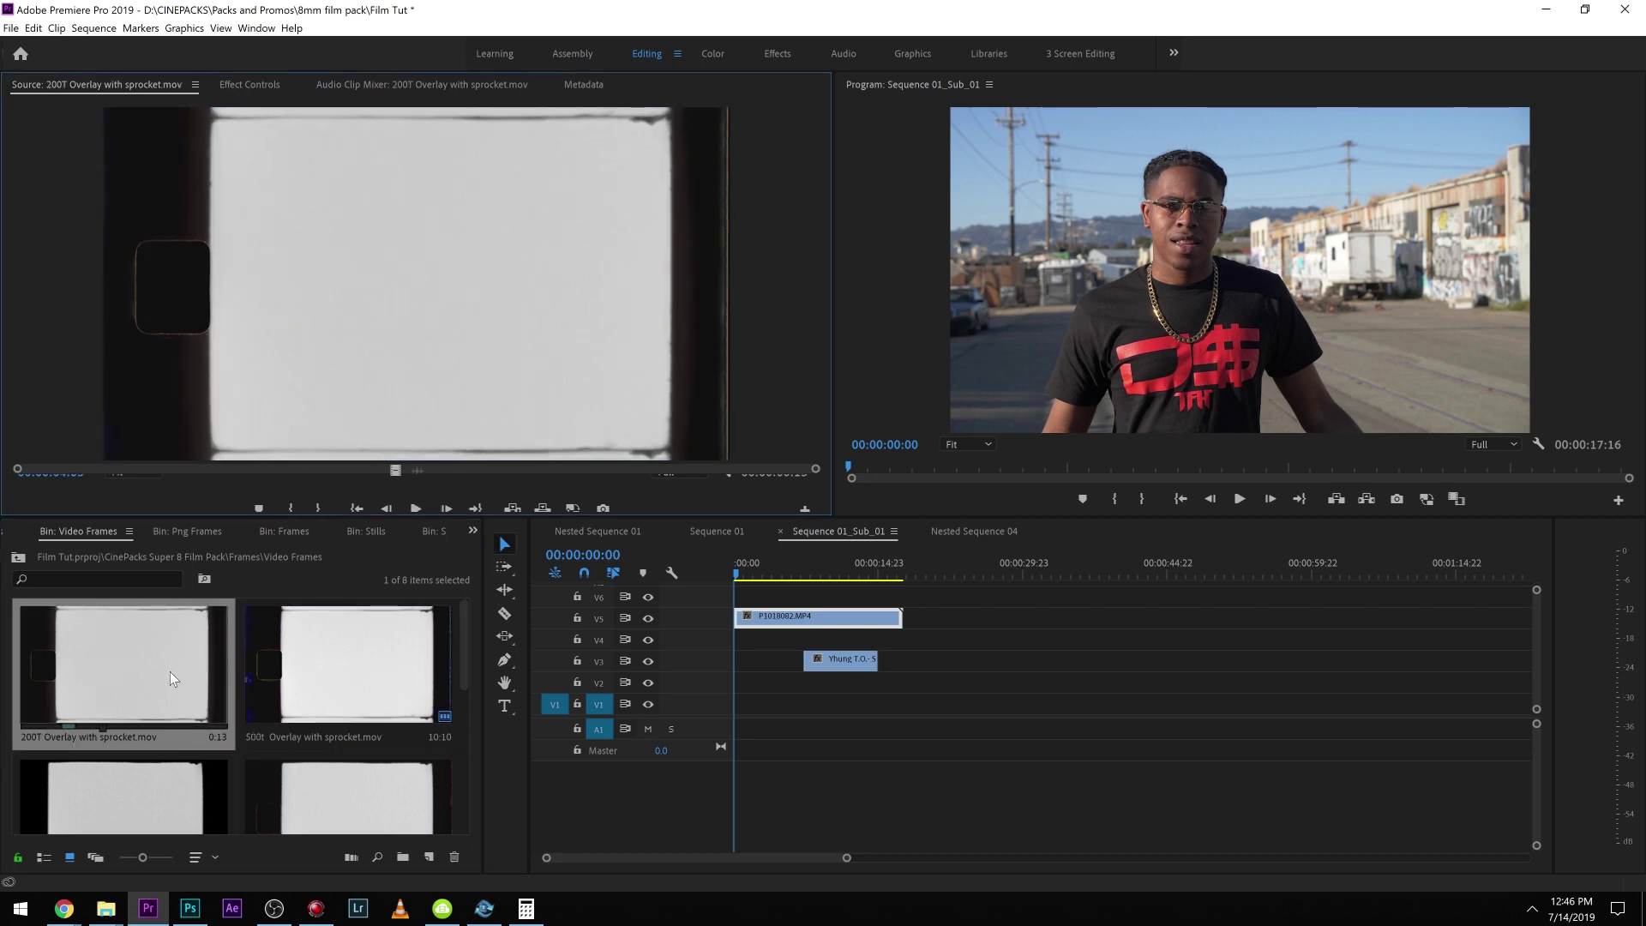
{"action": "scroll", "coordinate": [170, 671], "scroll_direction": "down", "scroll_amount": 3}
{"action": "double_click", "coordinate": [100, 656]}
{"action": "scroll", "coordinate": [154, 653], "scroll_direction": "up", "scroll_amount": 3}
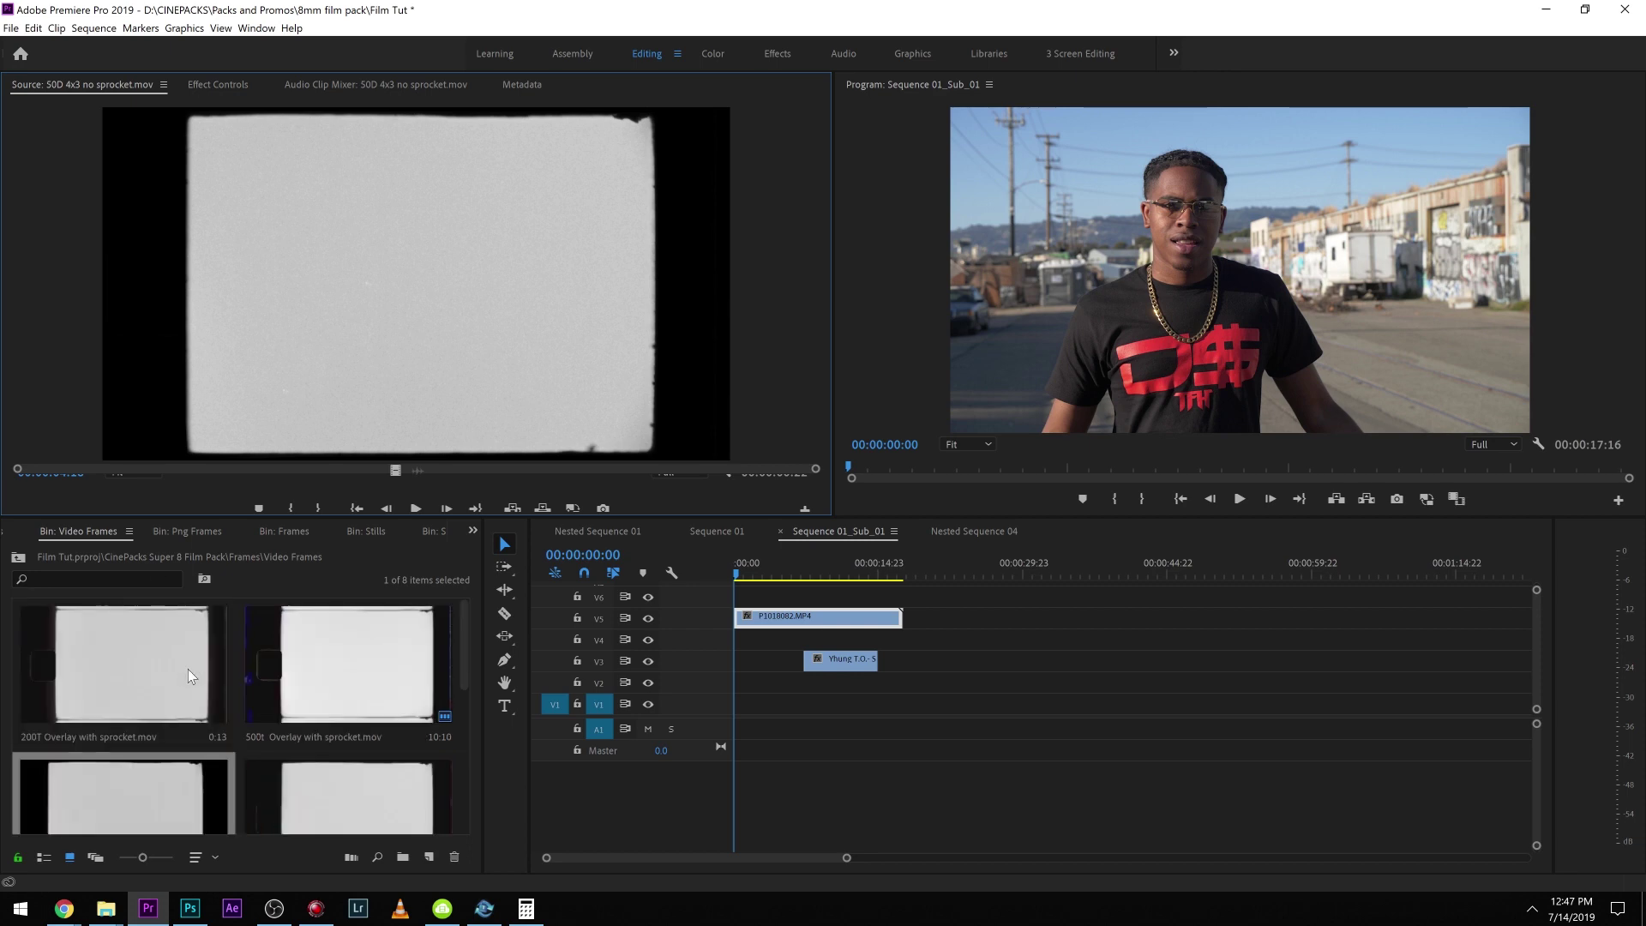
{"action": "double_click", "coordinate": [321, 631]}
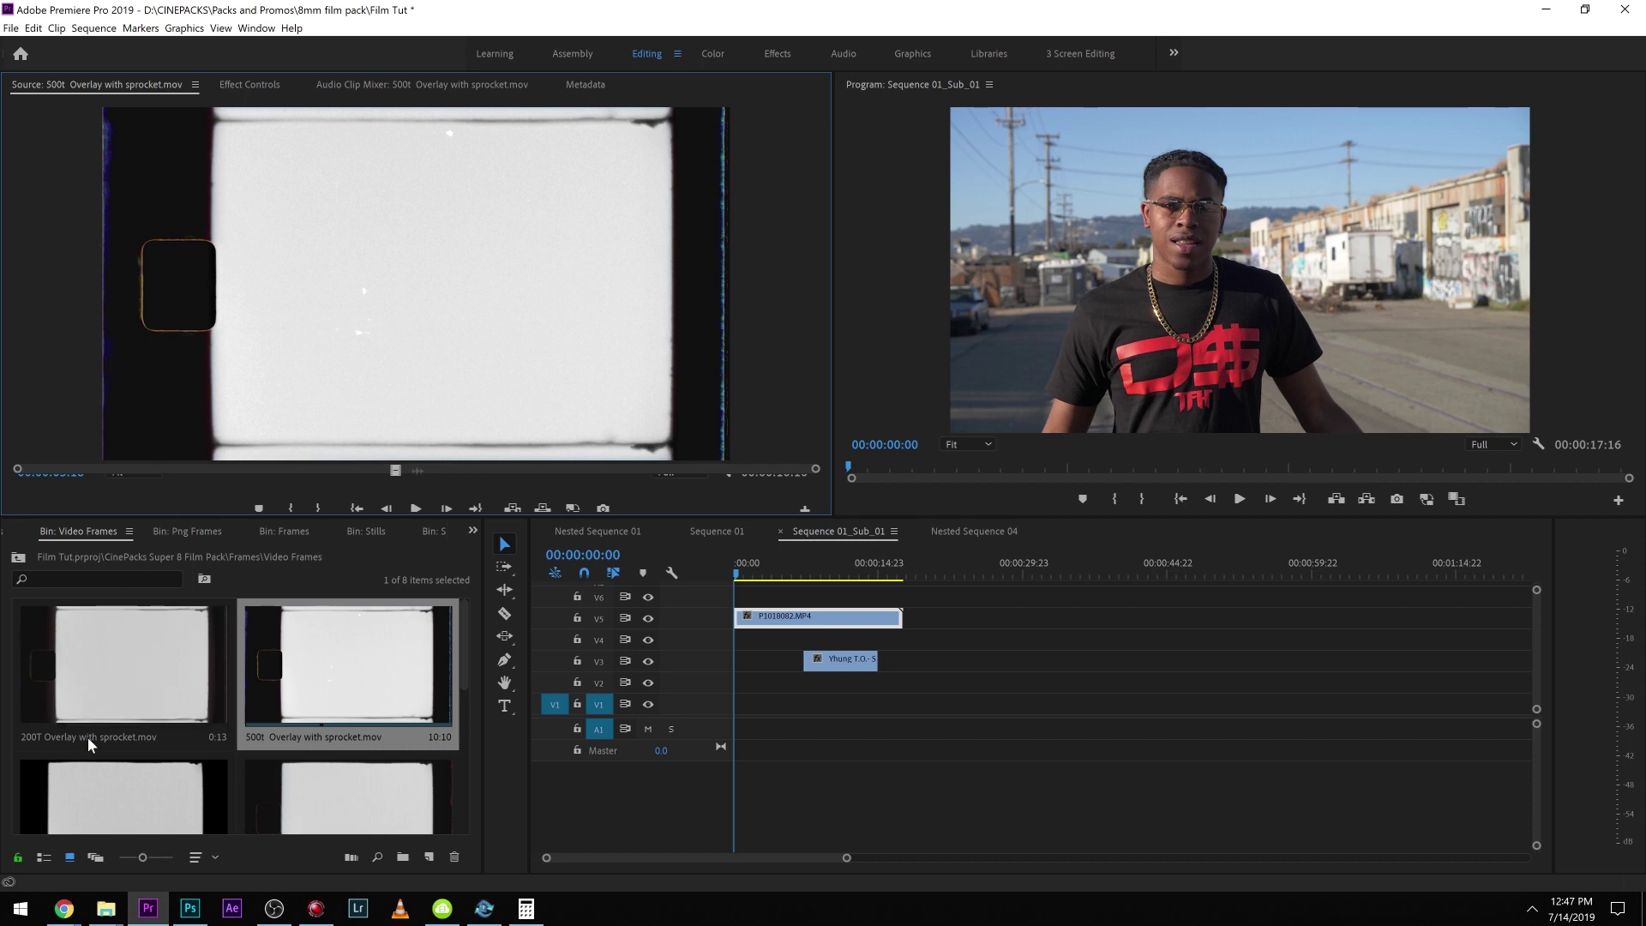
{"action": "scroll", "coordinate": [95, 681], "scroll_direction": "down", "scroll_amount": 2}
{"action": "double_click", "coordinate": [95, 680]}
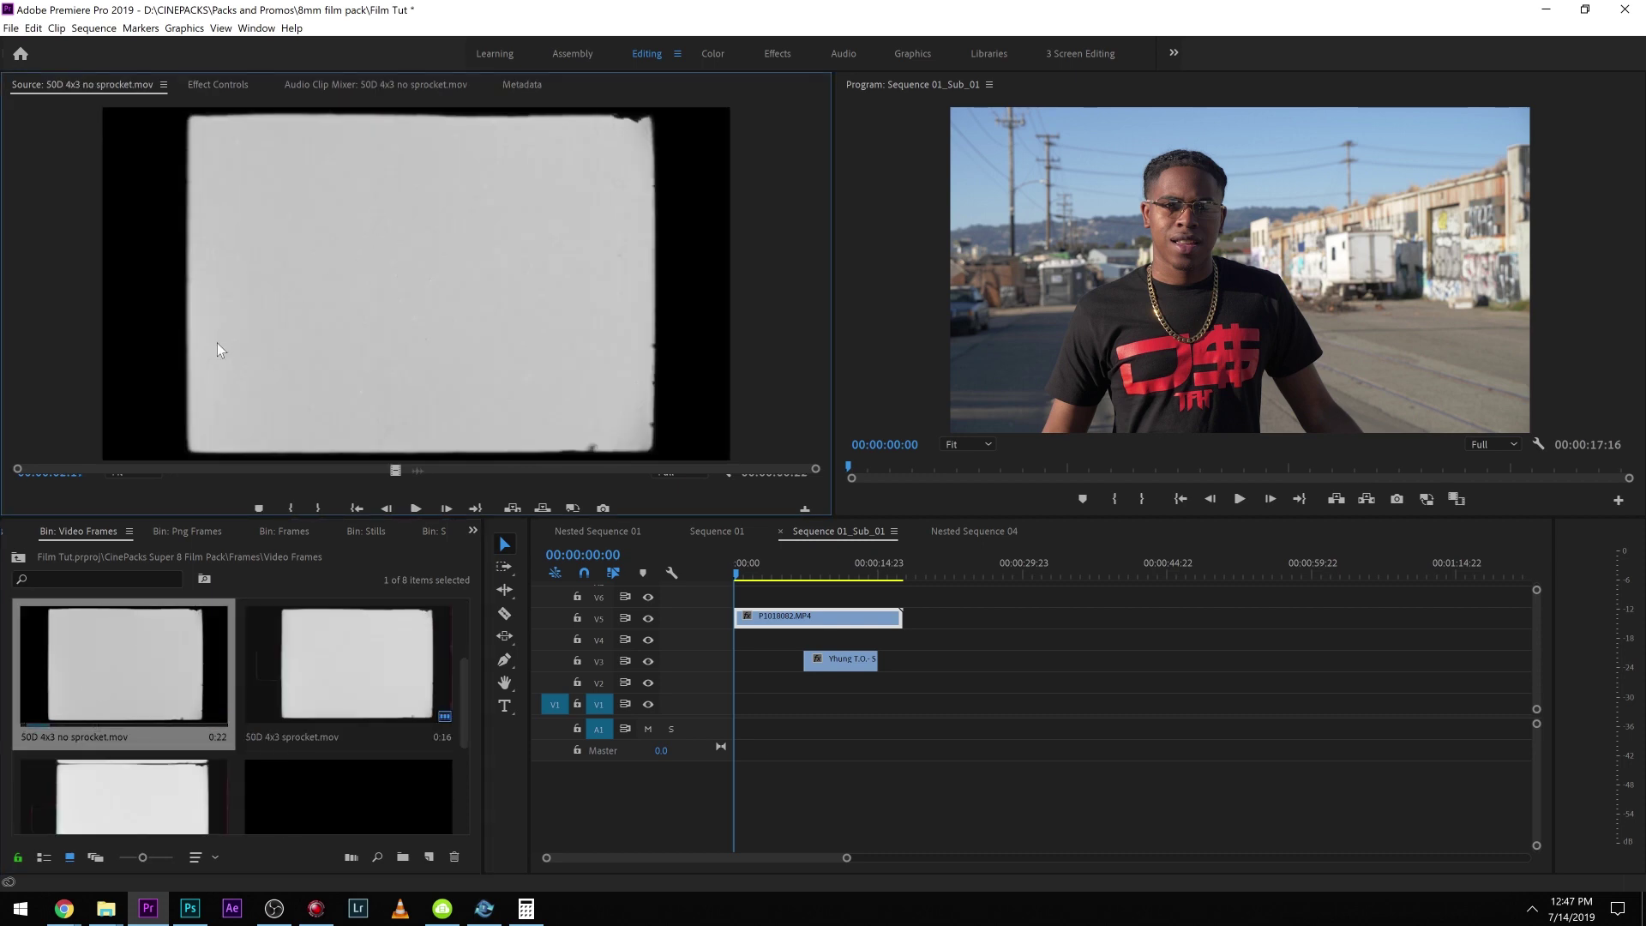
{"action": "scroll", "coordinate": [326, 663], "scroll_direction": "up", "scroll_amount": 2}
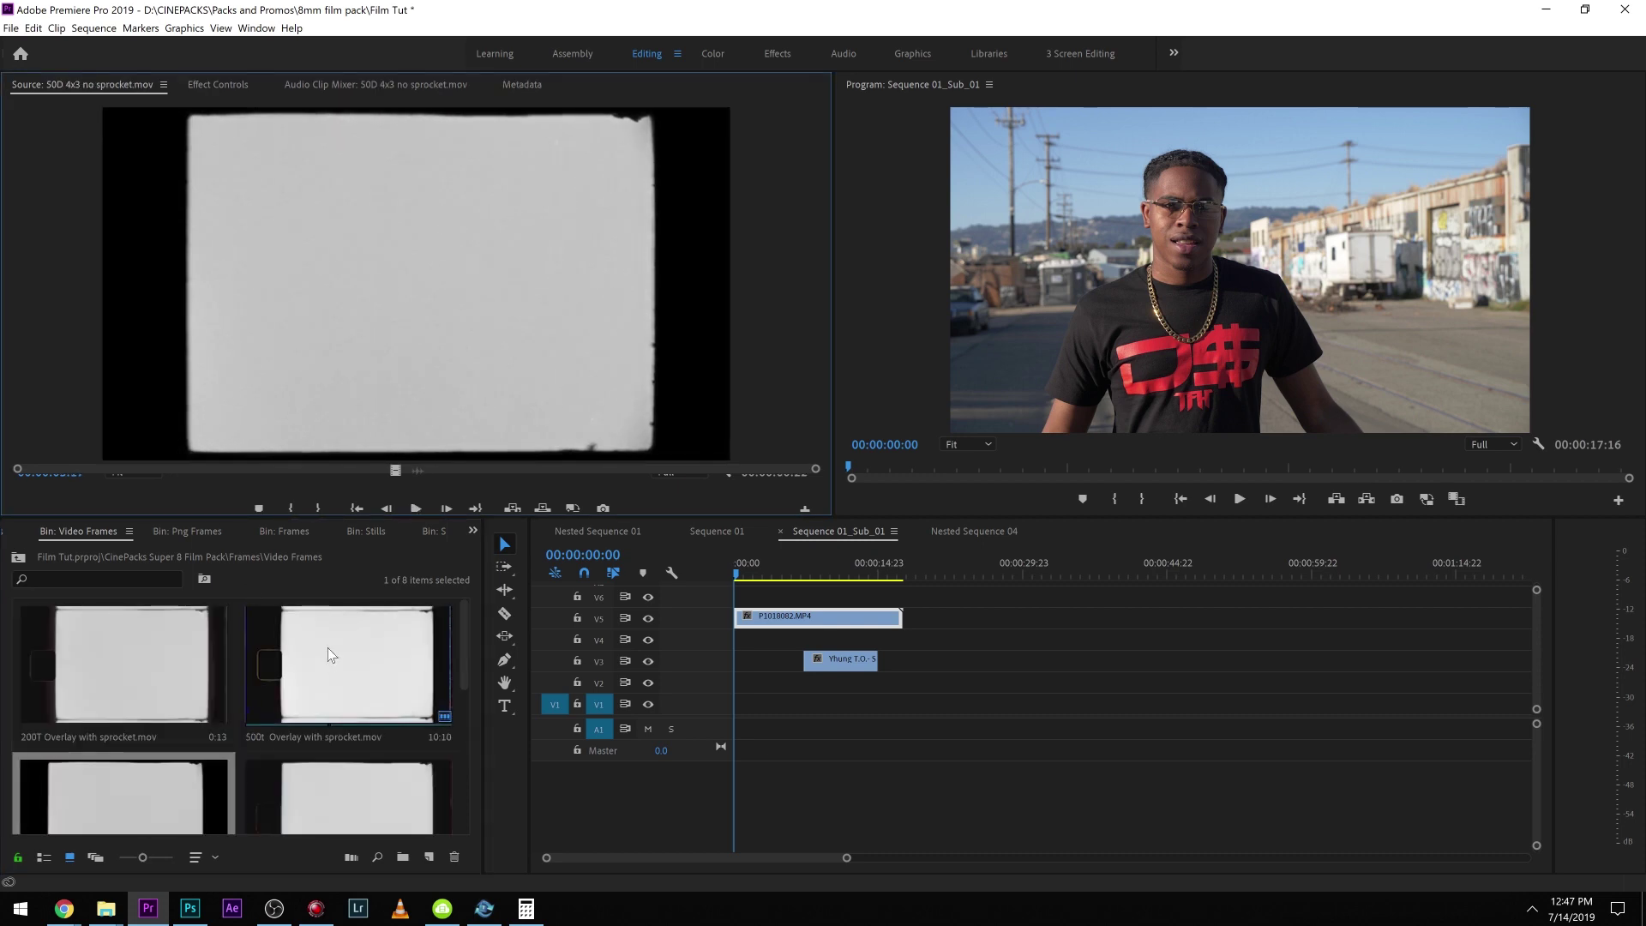
Step: Check the 50D 4x3 sprocket clip, then load 500t Overlay with sprocket for use
{"action": "double_click", "coordinate": [327, 651]}
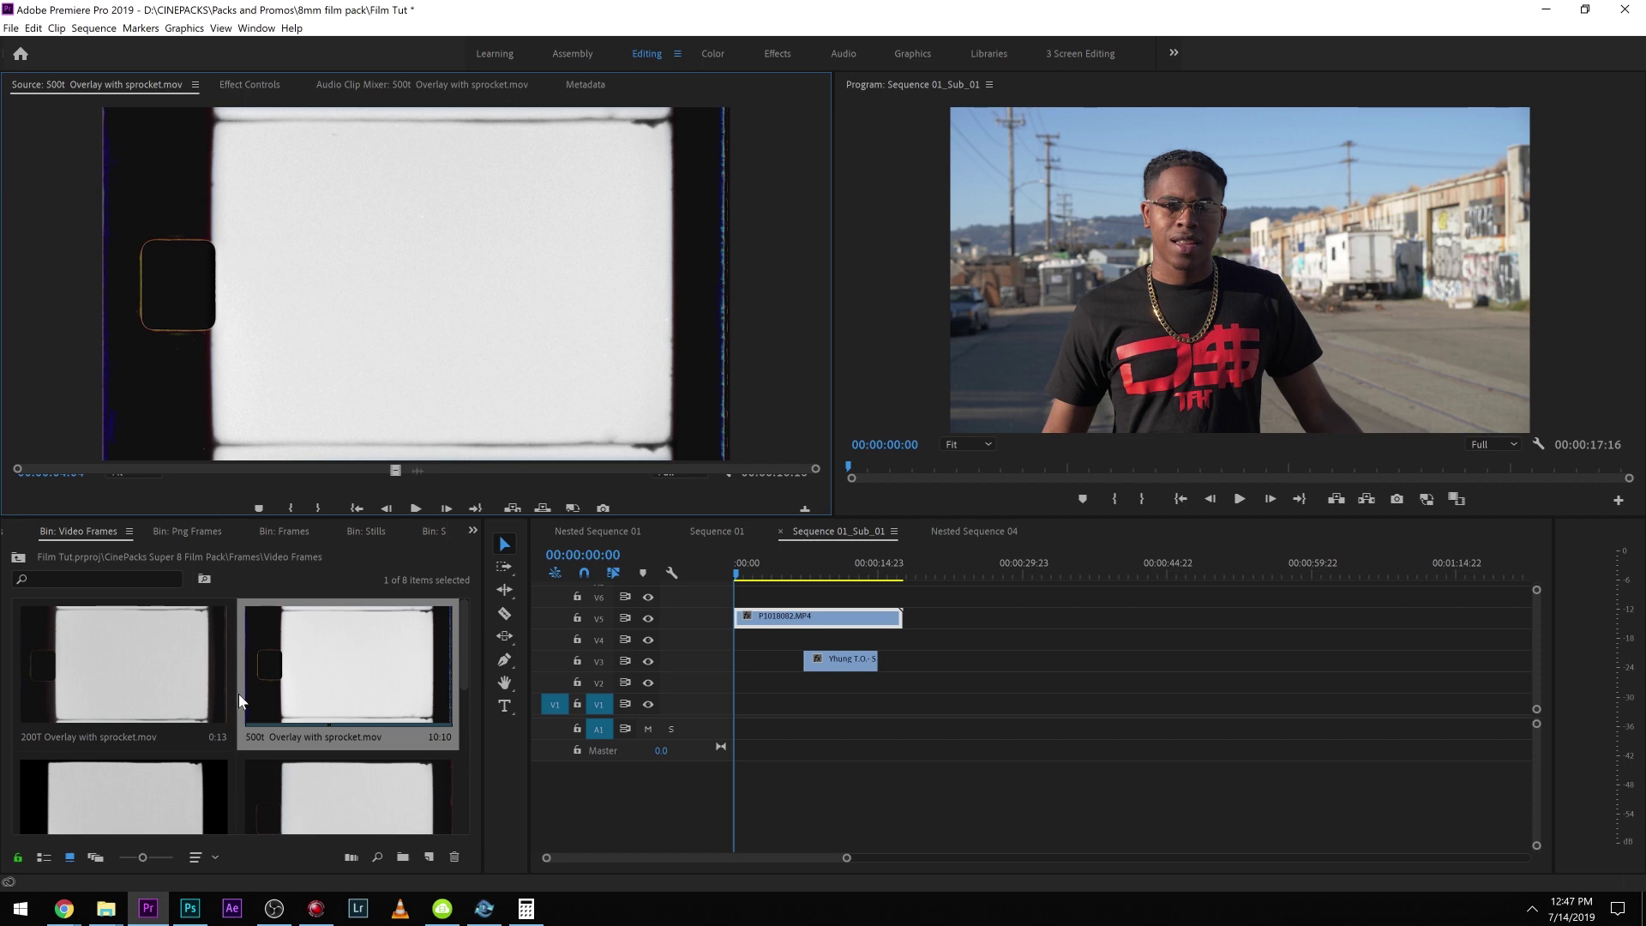
{"action": "scroll", "coordinate": [238, 693], "scroll_direction": "down", "scroll_amount": 2}
{"action": "double_click", "coordinate": [311, 669]}
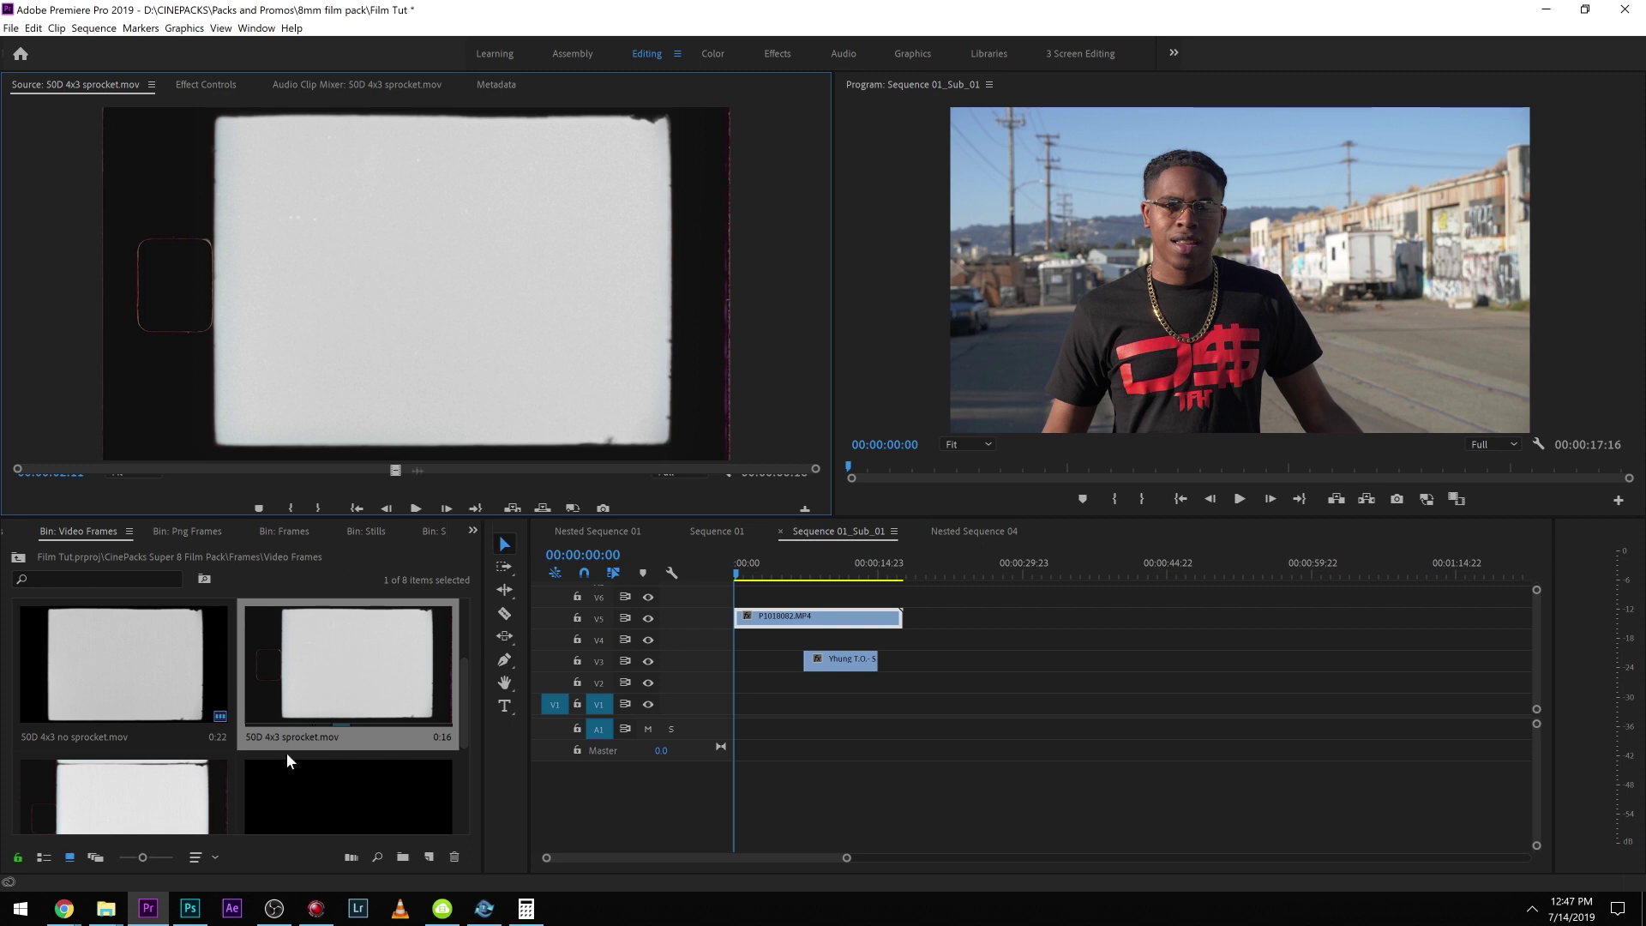
{"action": "scroll", "coordinate": [262, 768], "scroll_direction": "up", "scroll_amount": 2}
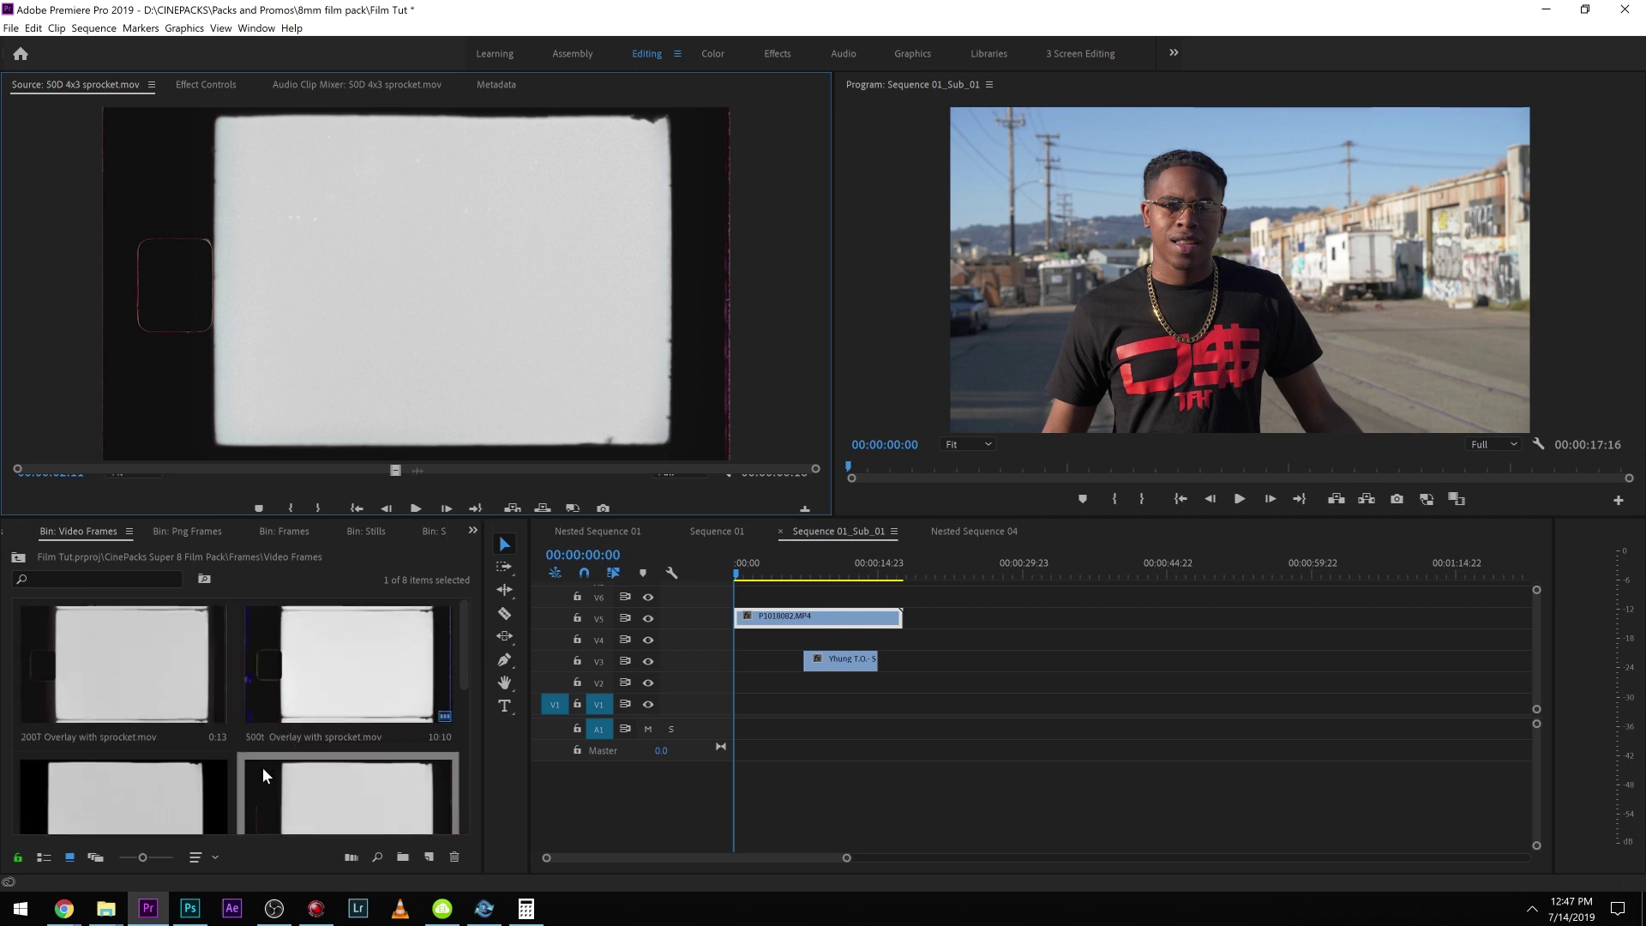
{"action": "double_click", "coordinate": [373, 650]}
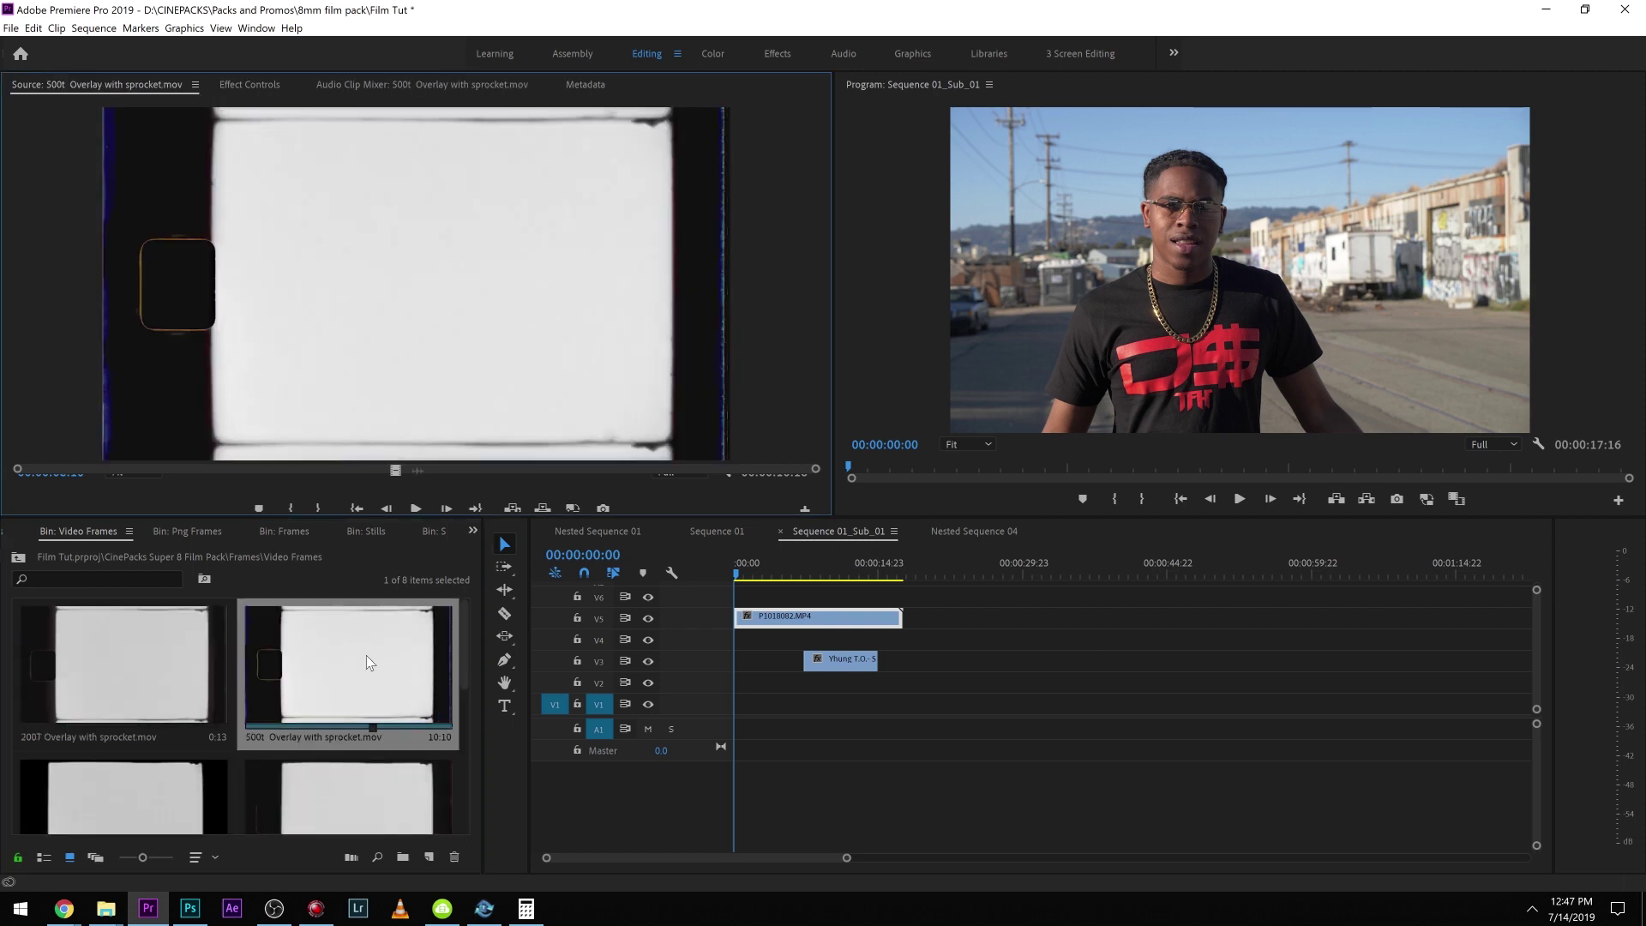
Step: Place the 500t sprocket overlay on V6 and apply Scale to Frame Size
{"action": "left_click_drag", "start_coordinate": [934, 563], "coordinate": [794, 596]}
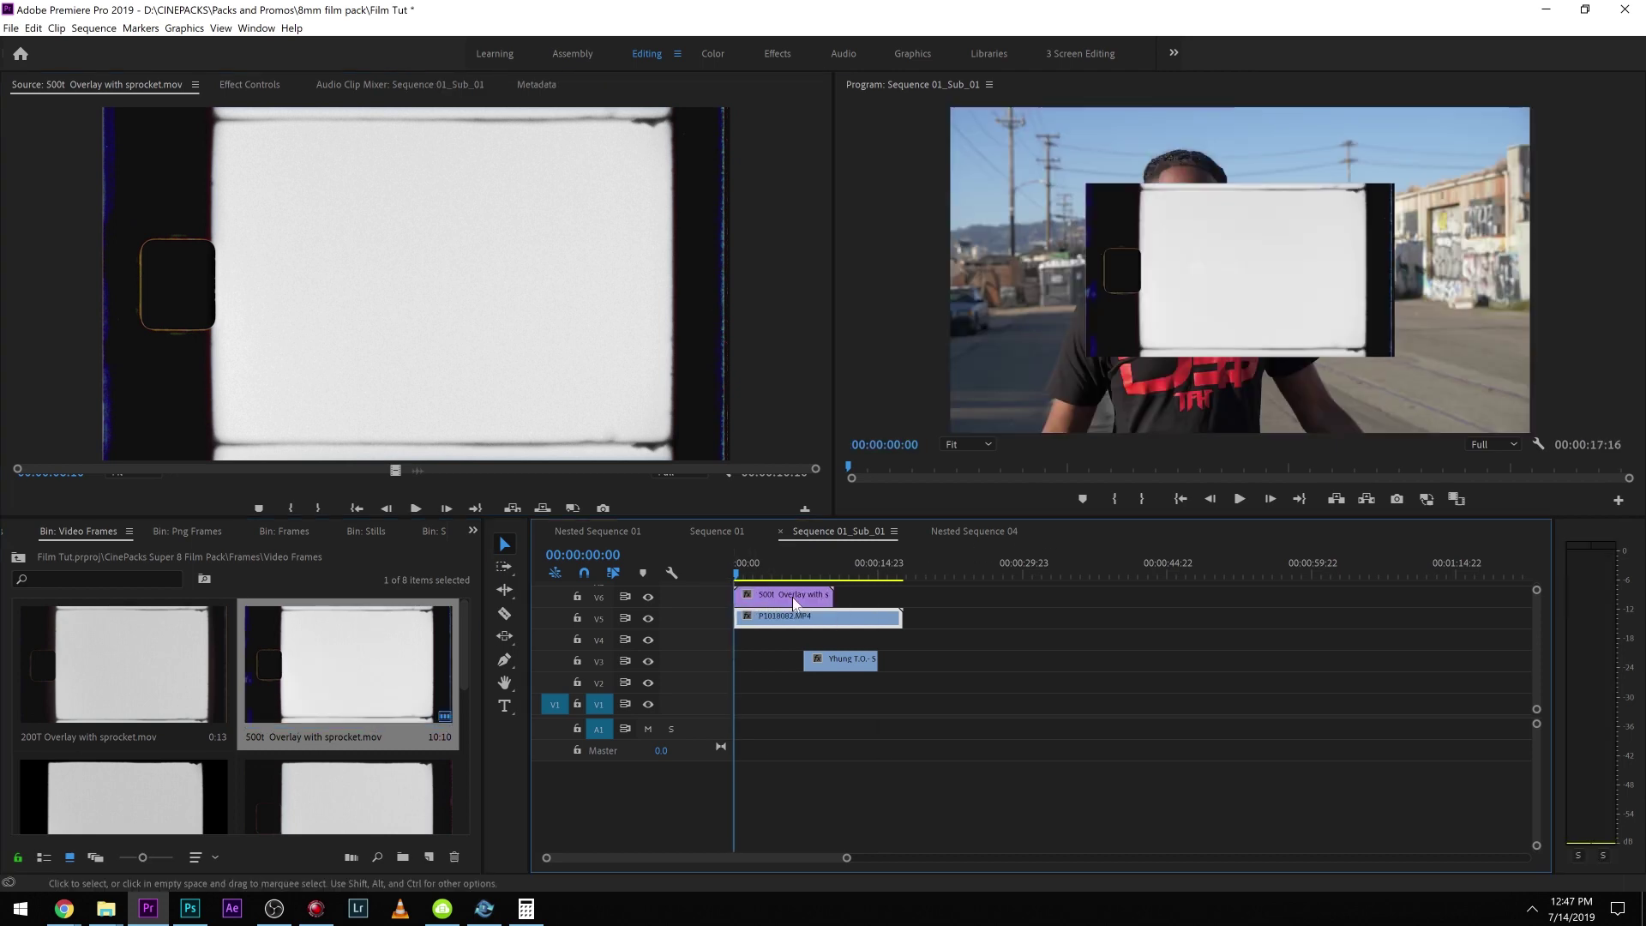
{"action": "right_click", "coordinate": [794, 595]}
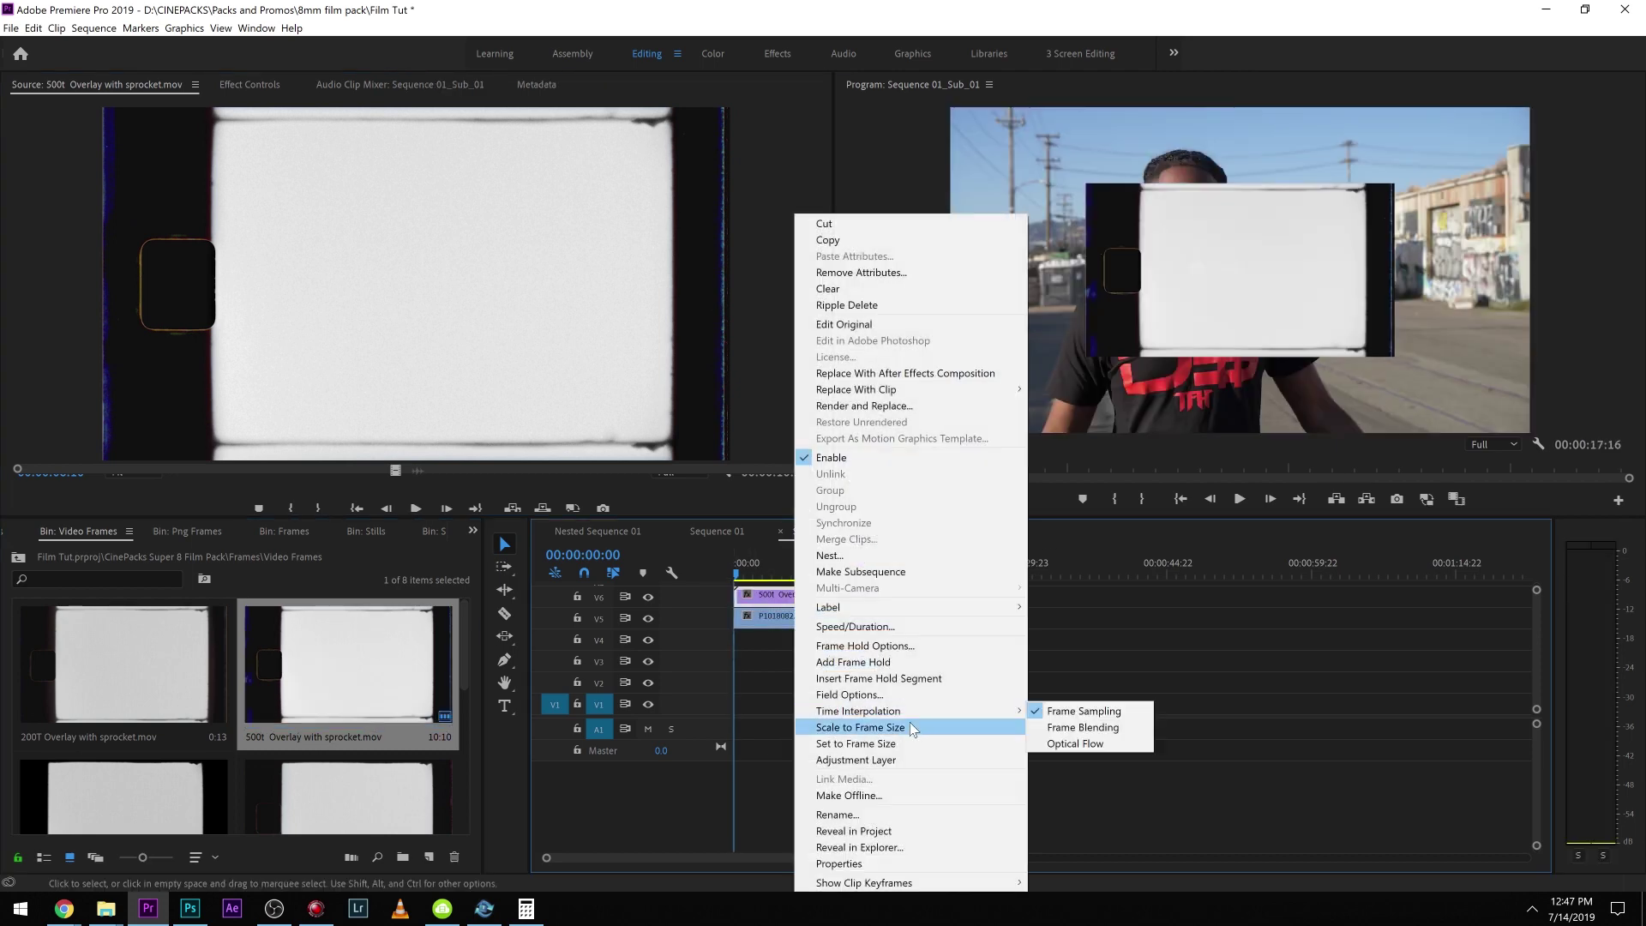
{"action": "left_click", "coordinate": [908, 727]}
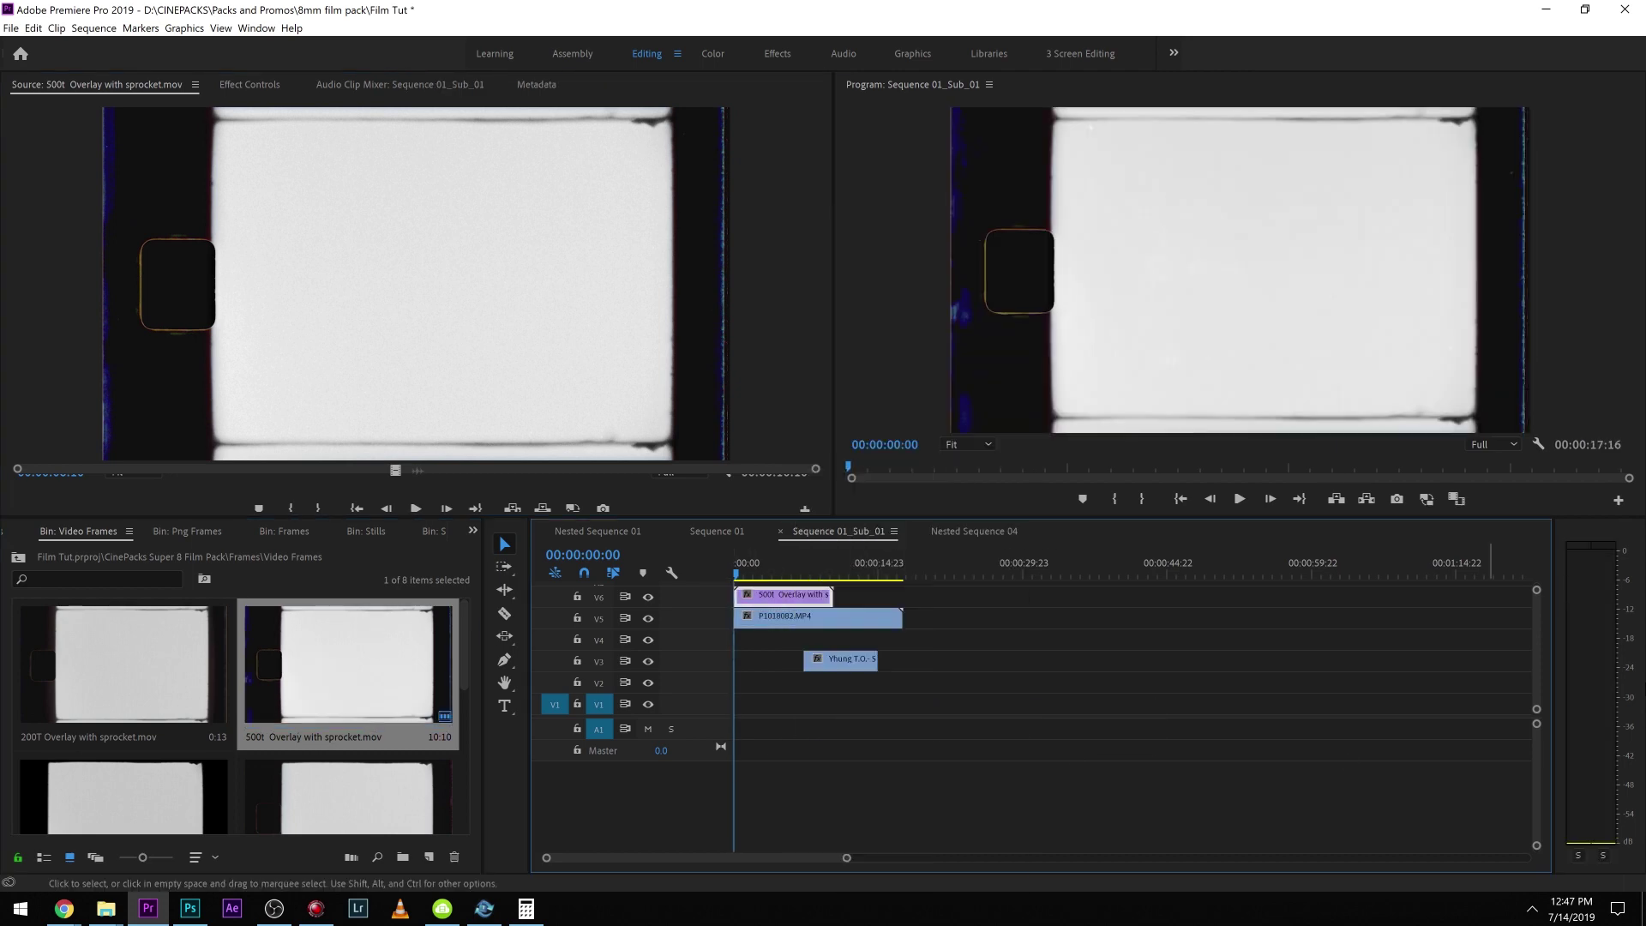
{"action": "right_click", "coordinate": [785, 592]}
{"action": "left_click", "coordinate": [1109, 632]}
Step: Set the overlay's Opacity Blend Mode to Darken
{"action": "left_click", "coordinate": [244, 81]}
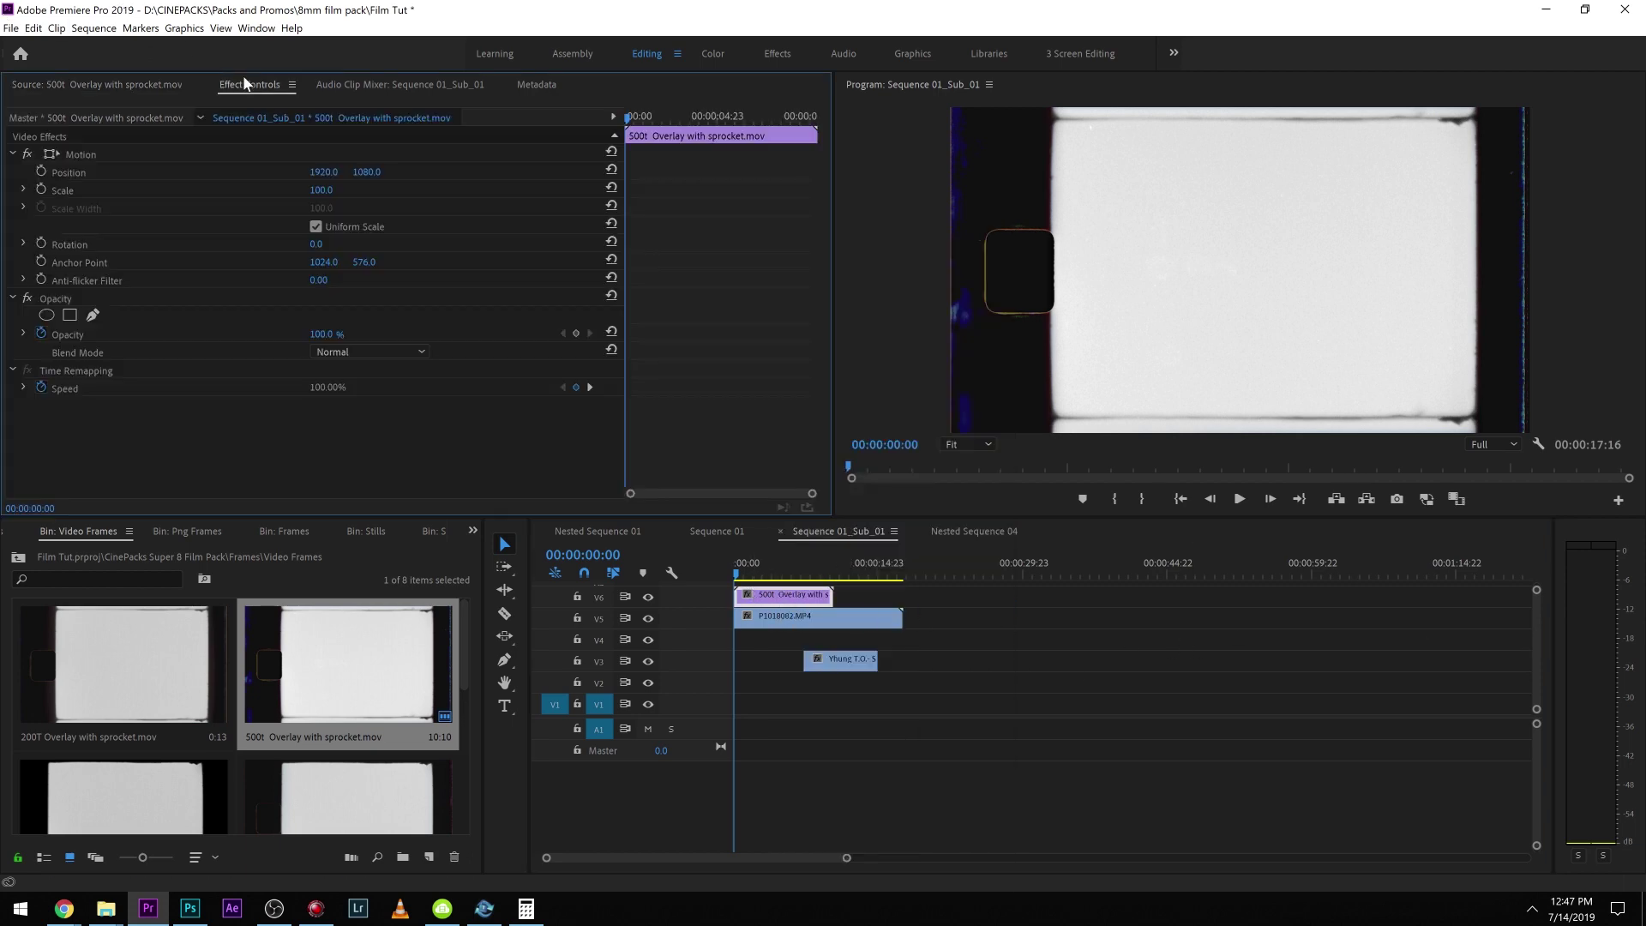
{"action": "left_click", "coordinate": [408, 351]}
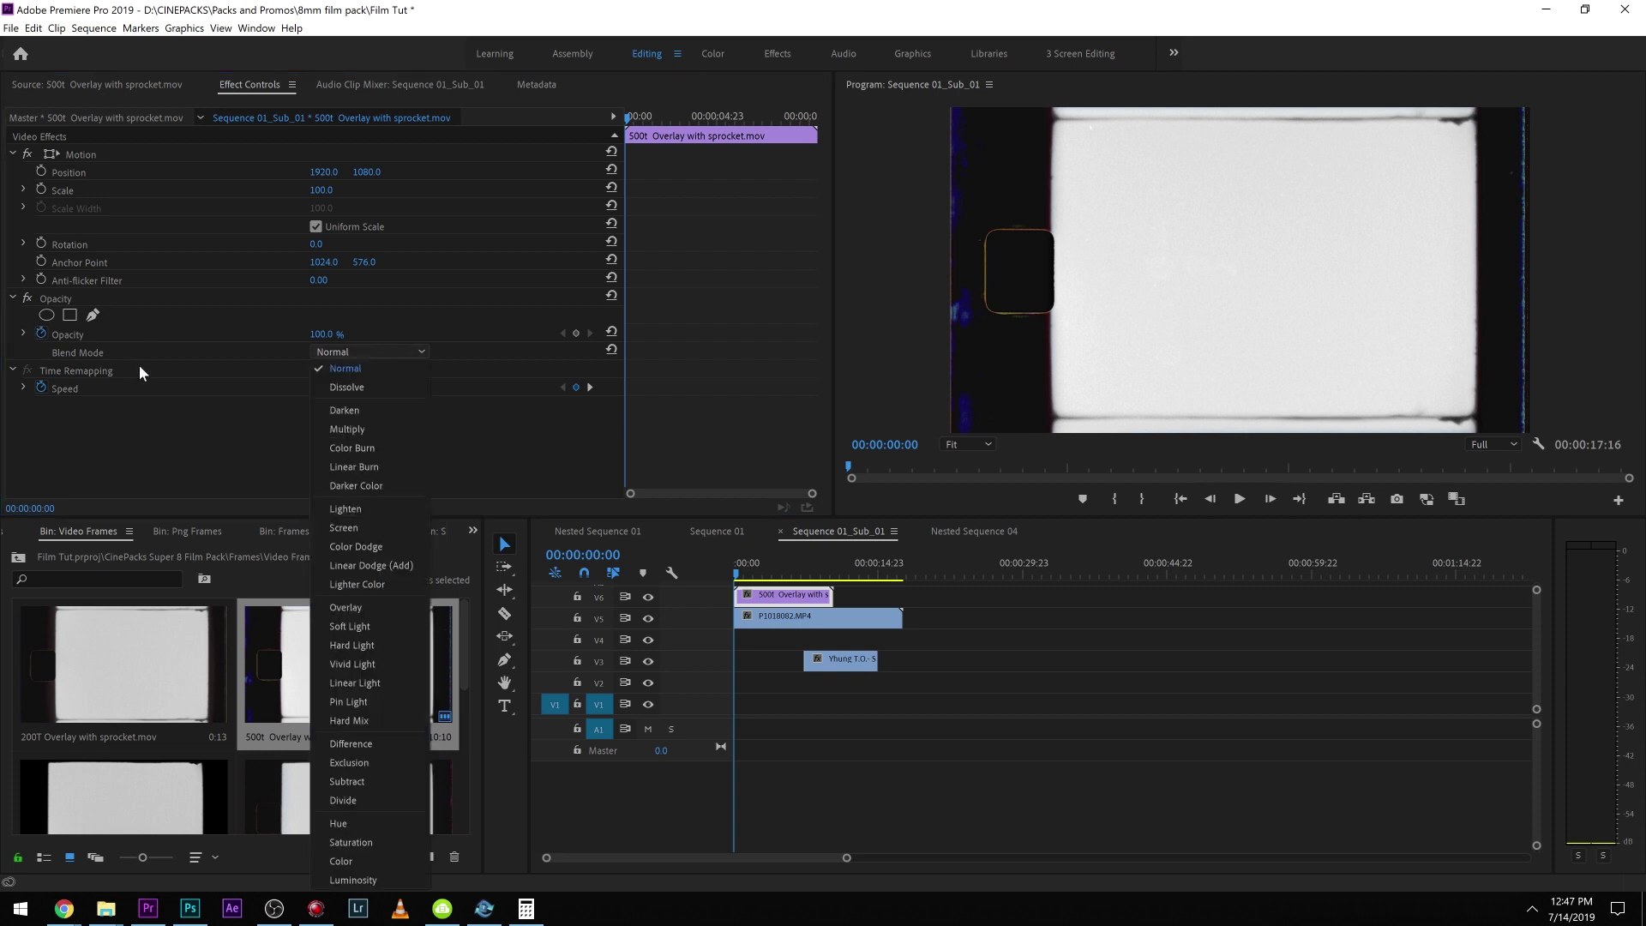
{"action": "left_click", "coordinate": [360, 410]}
Step: Shift the P1018082.MP4 footage to Position X 2197, replay it, and return to 00:00
{"action": "key", "text": "space"}
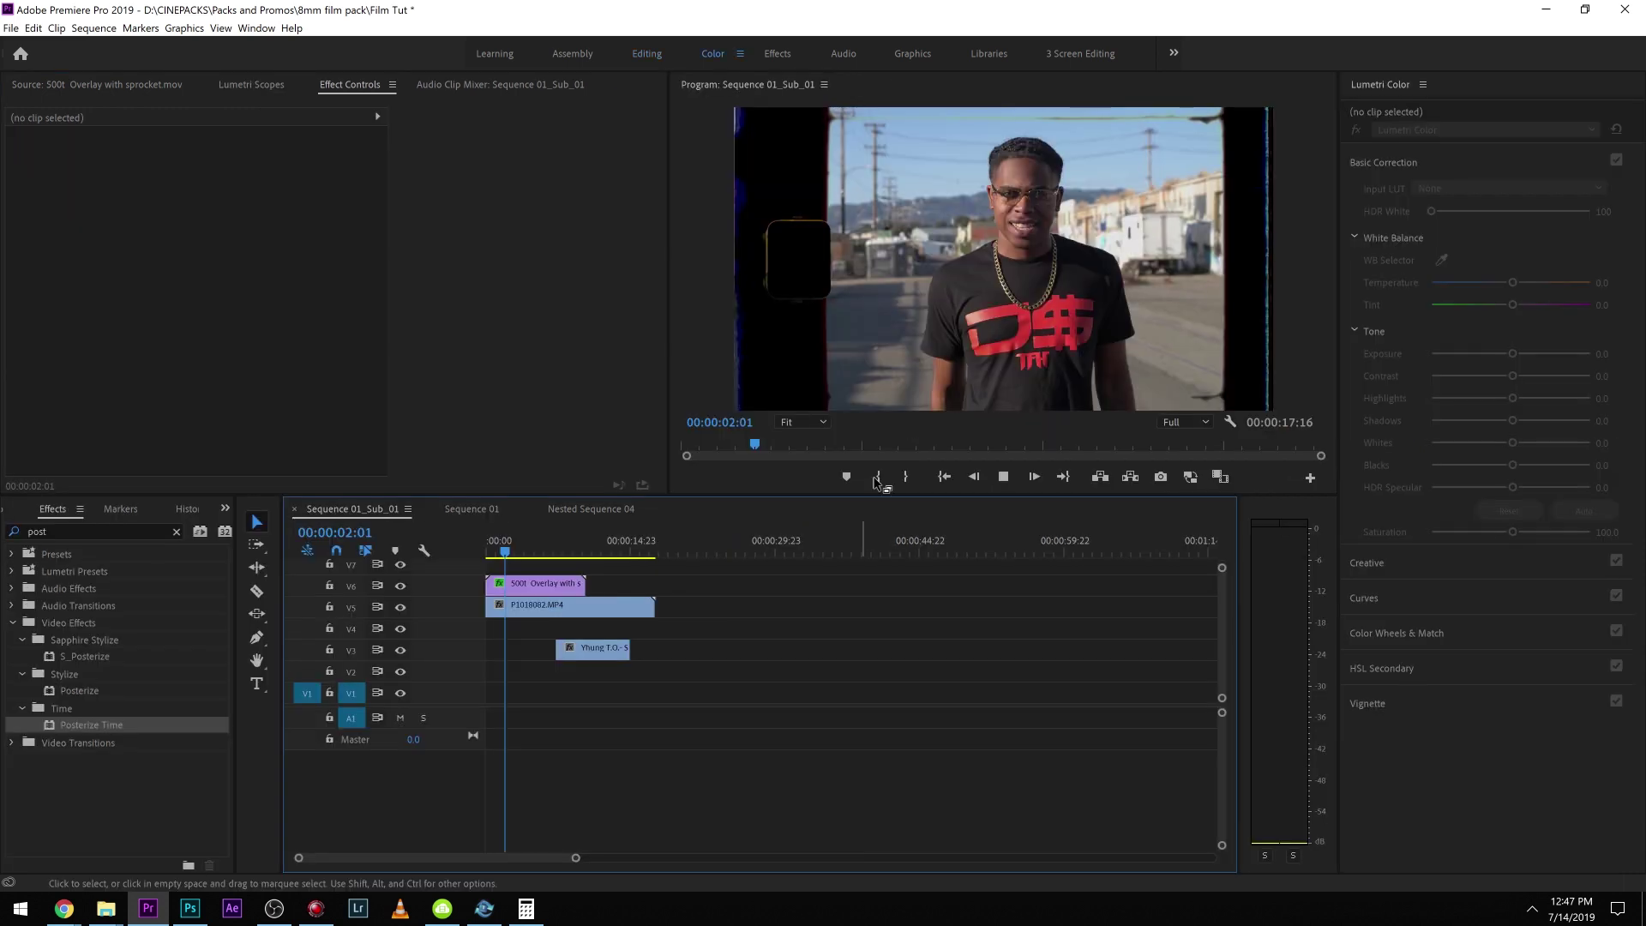
{"action": "key", "text": "space"}
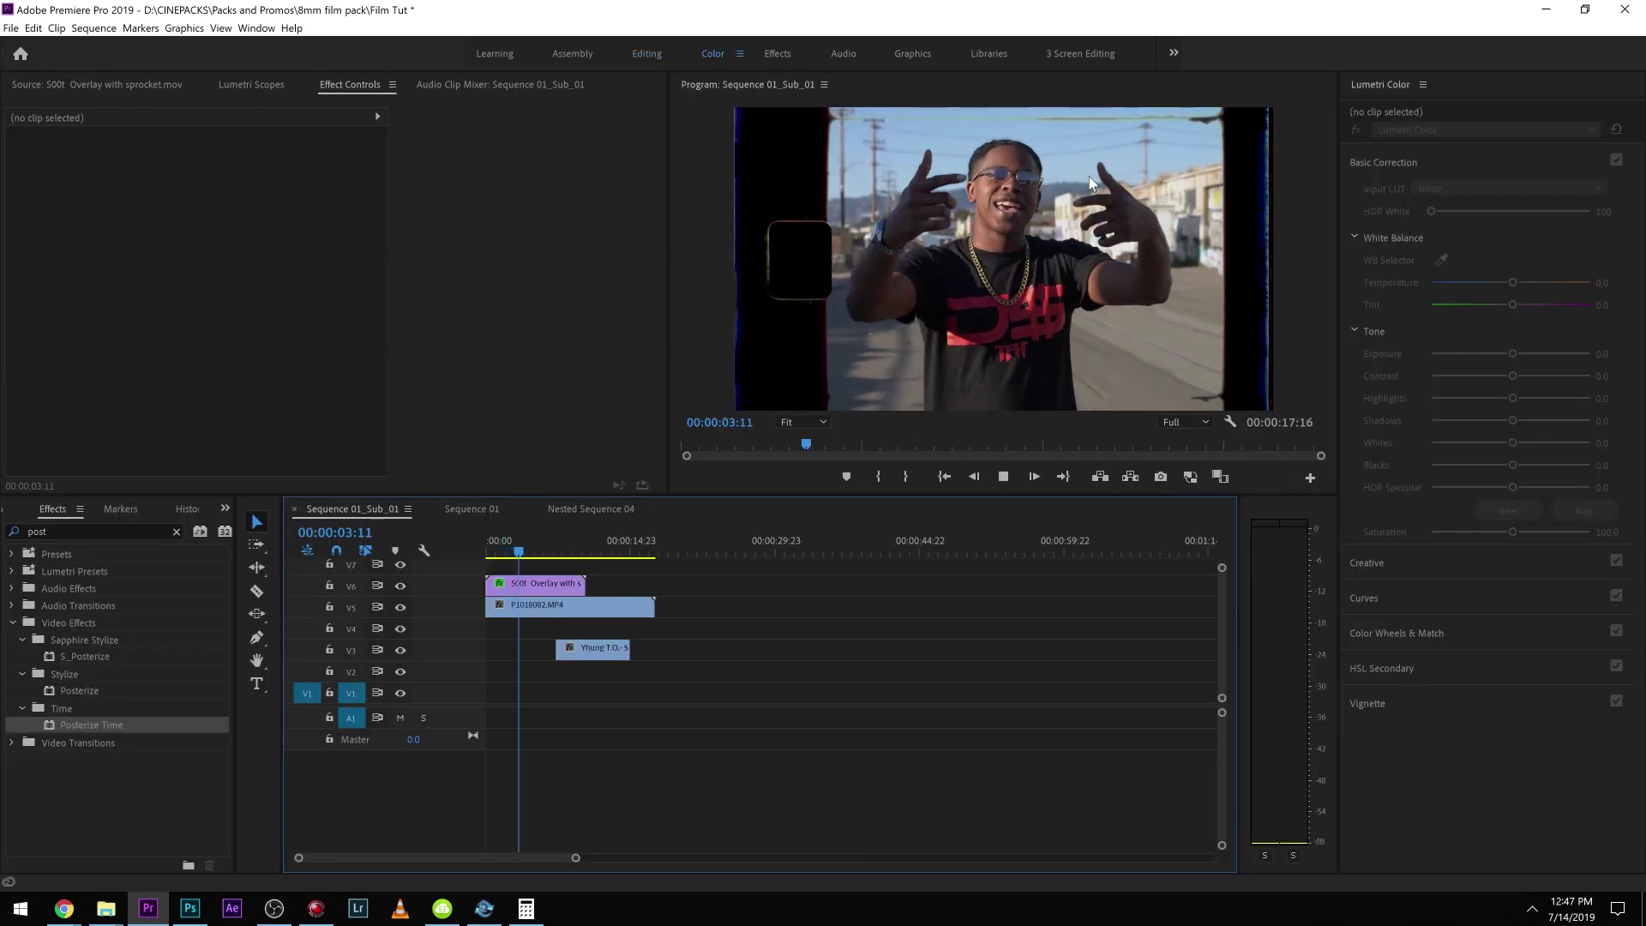
{"action": "key", "text": "space"}
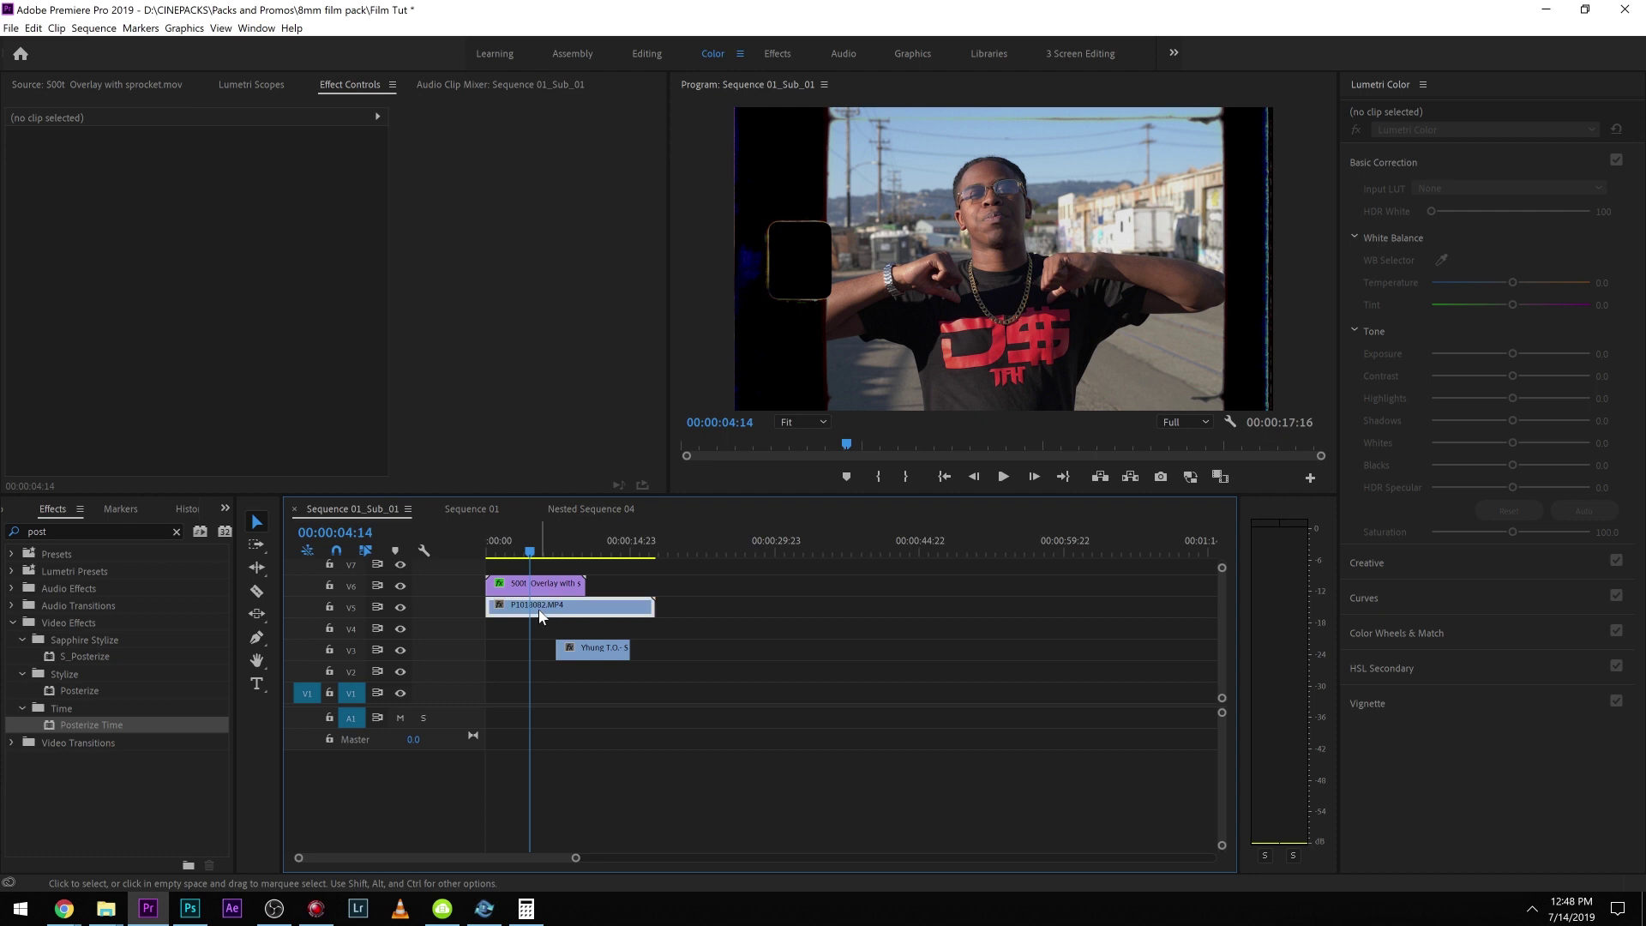
{"action": "left_click", "coordinate": [538, 615]}
{"action": "left_click_drag", "start_coordinate": [262, 172], "coordinate": [433, 171]}
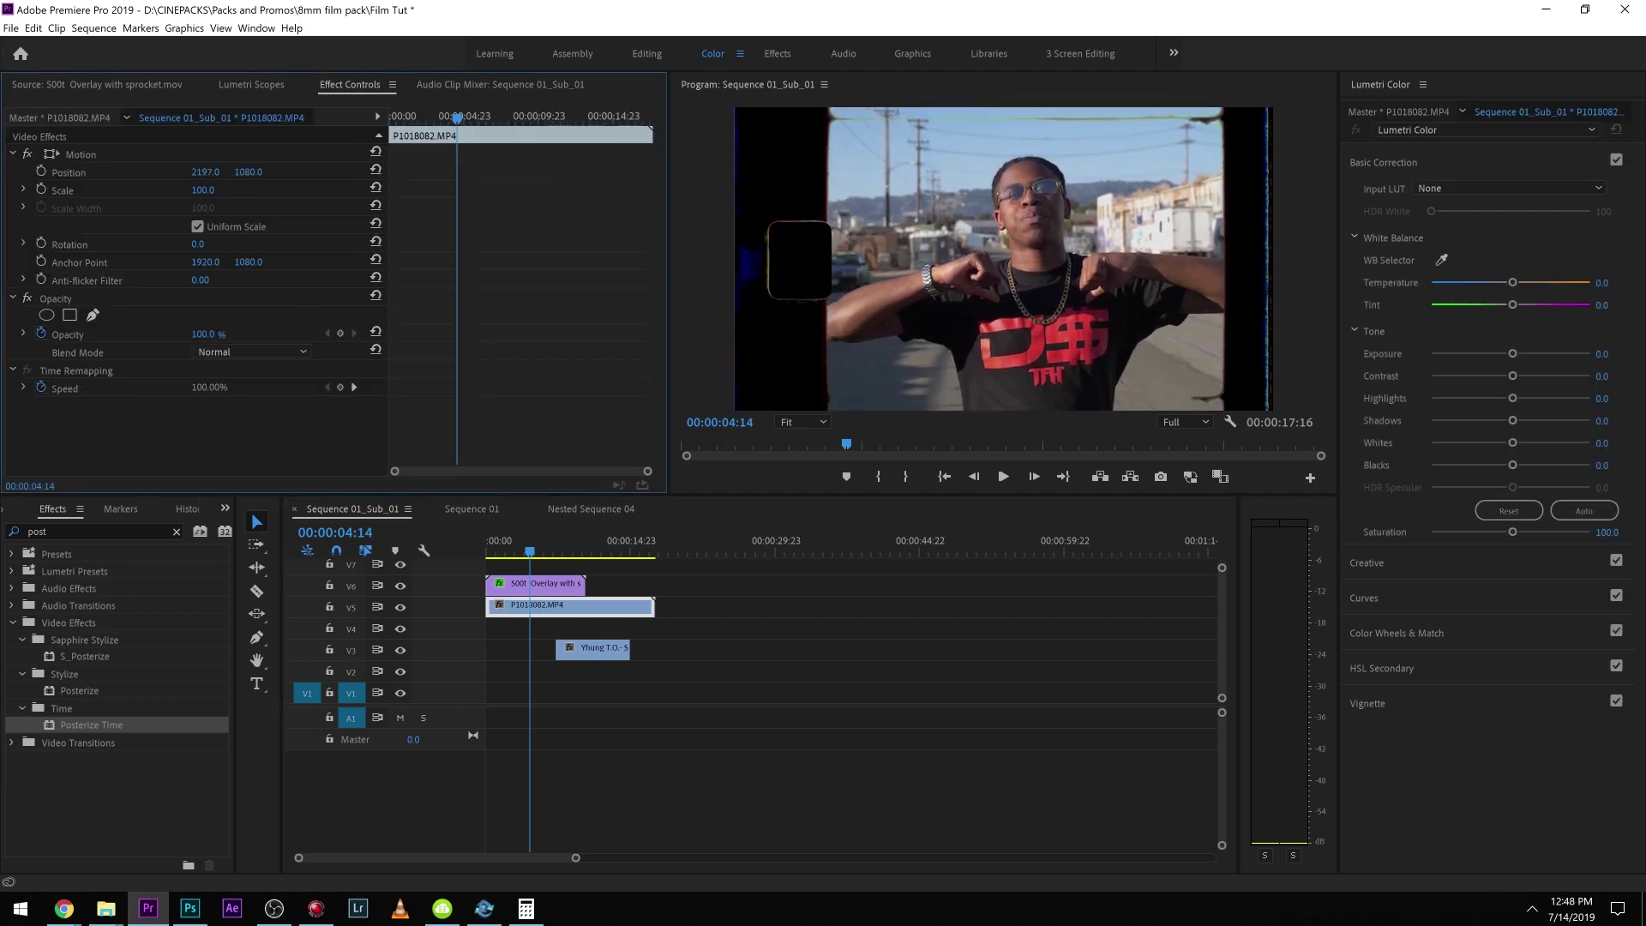
{"action": "key", "text": "space"}
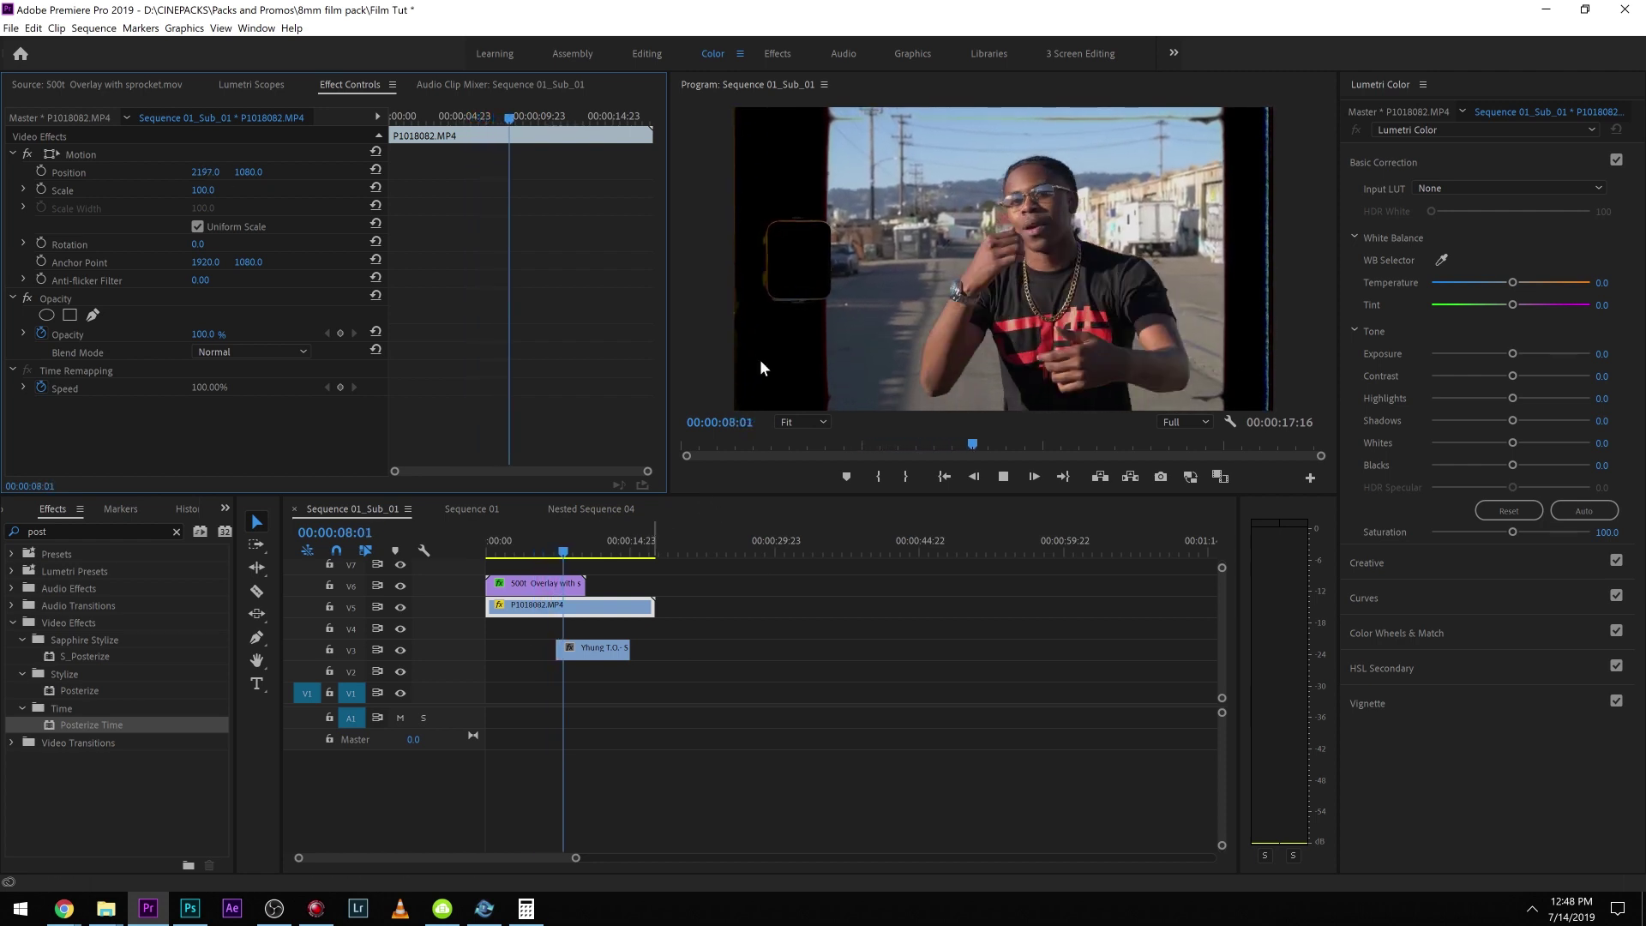
{"action": "key", "text": "space"}
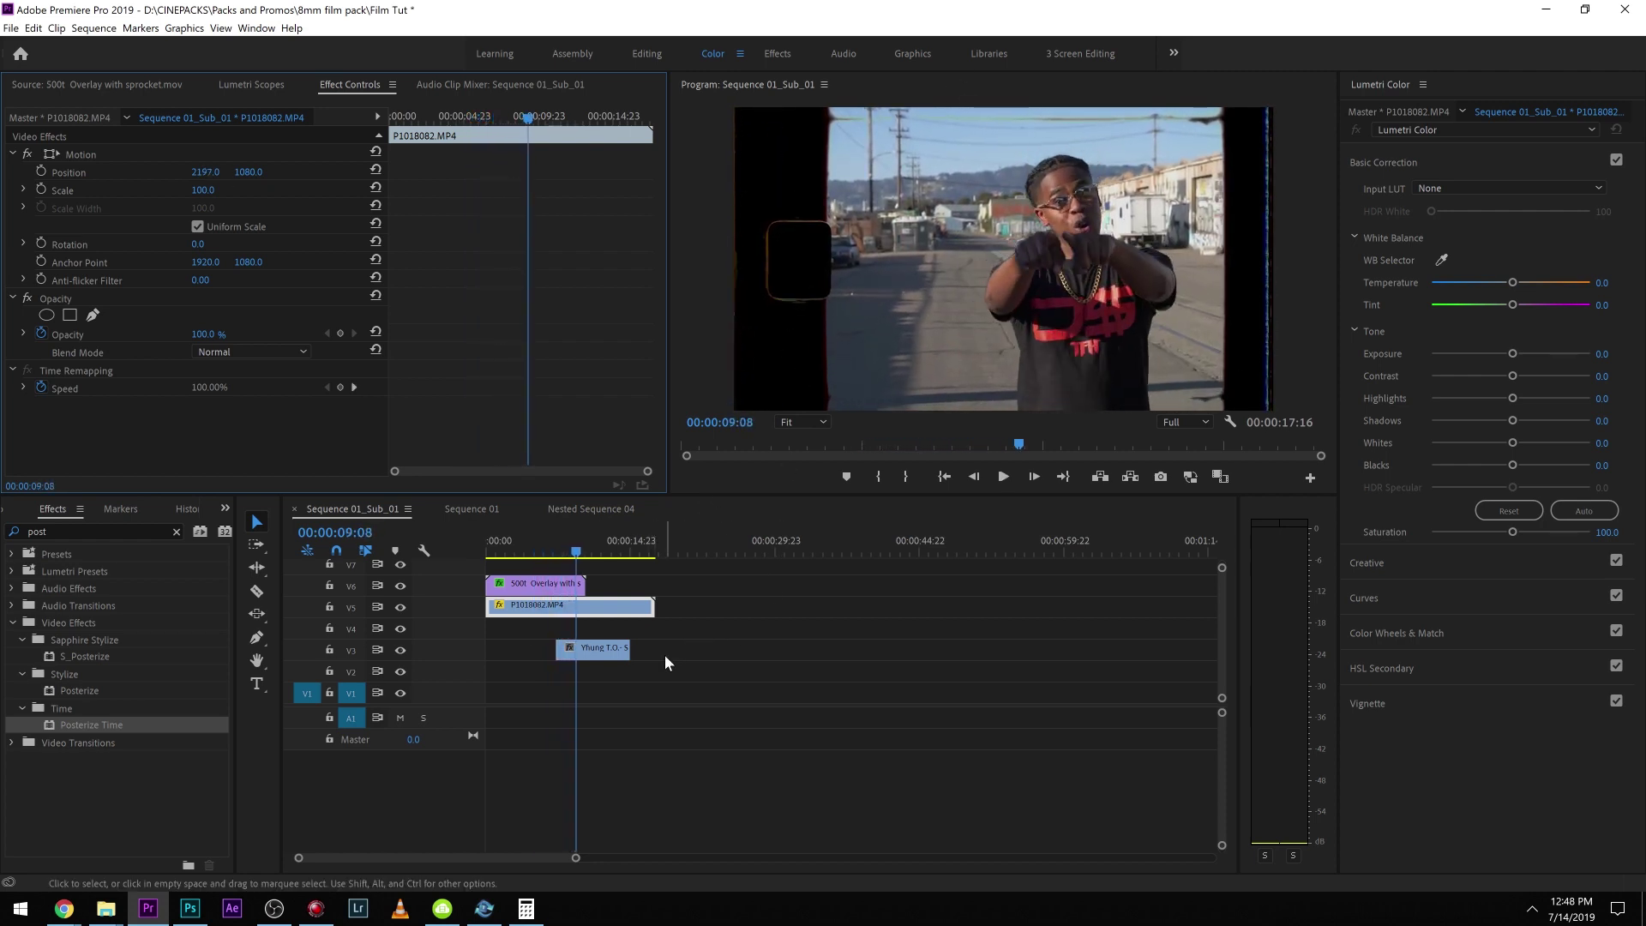
{"action": "left_click_drag", "start_coordinate": [552, 544], "coordinate": [487, 543]}
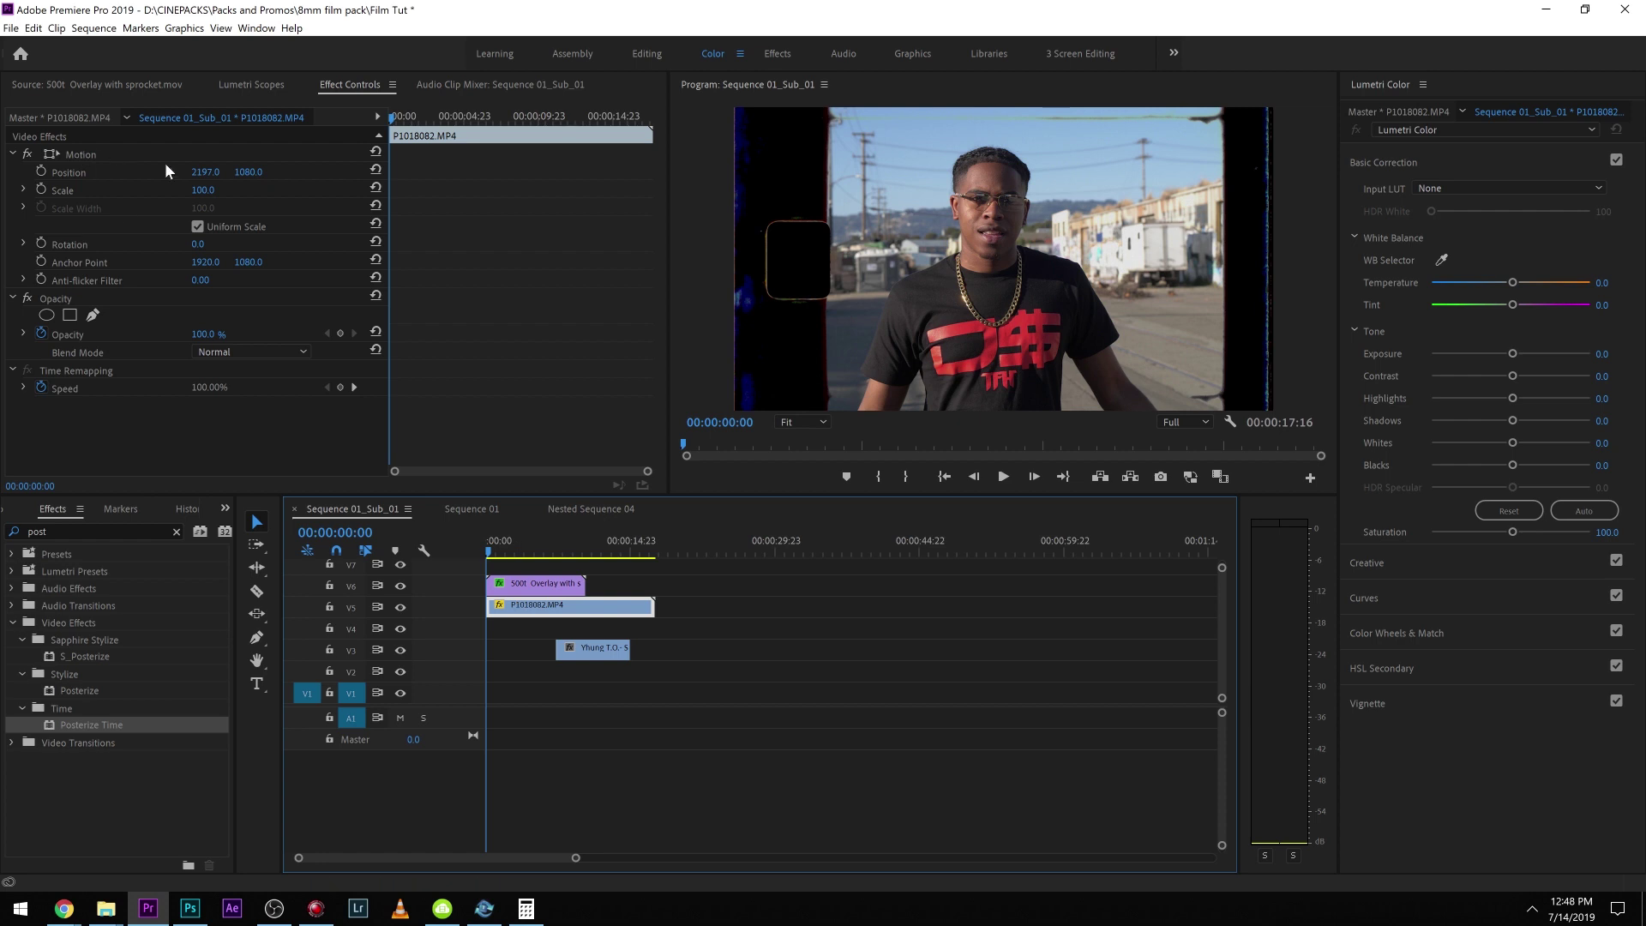
Step: Reset the clip's Motion settings and set its Scale to 92
{"action": "left_click", "coordinate": [376, 160]}
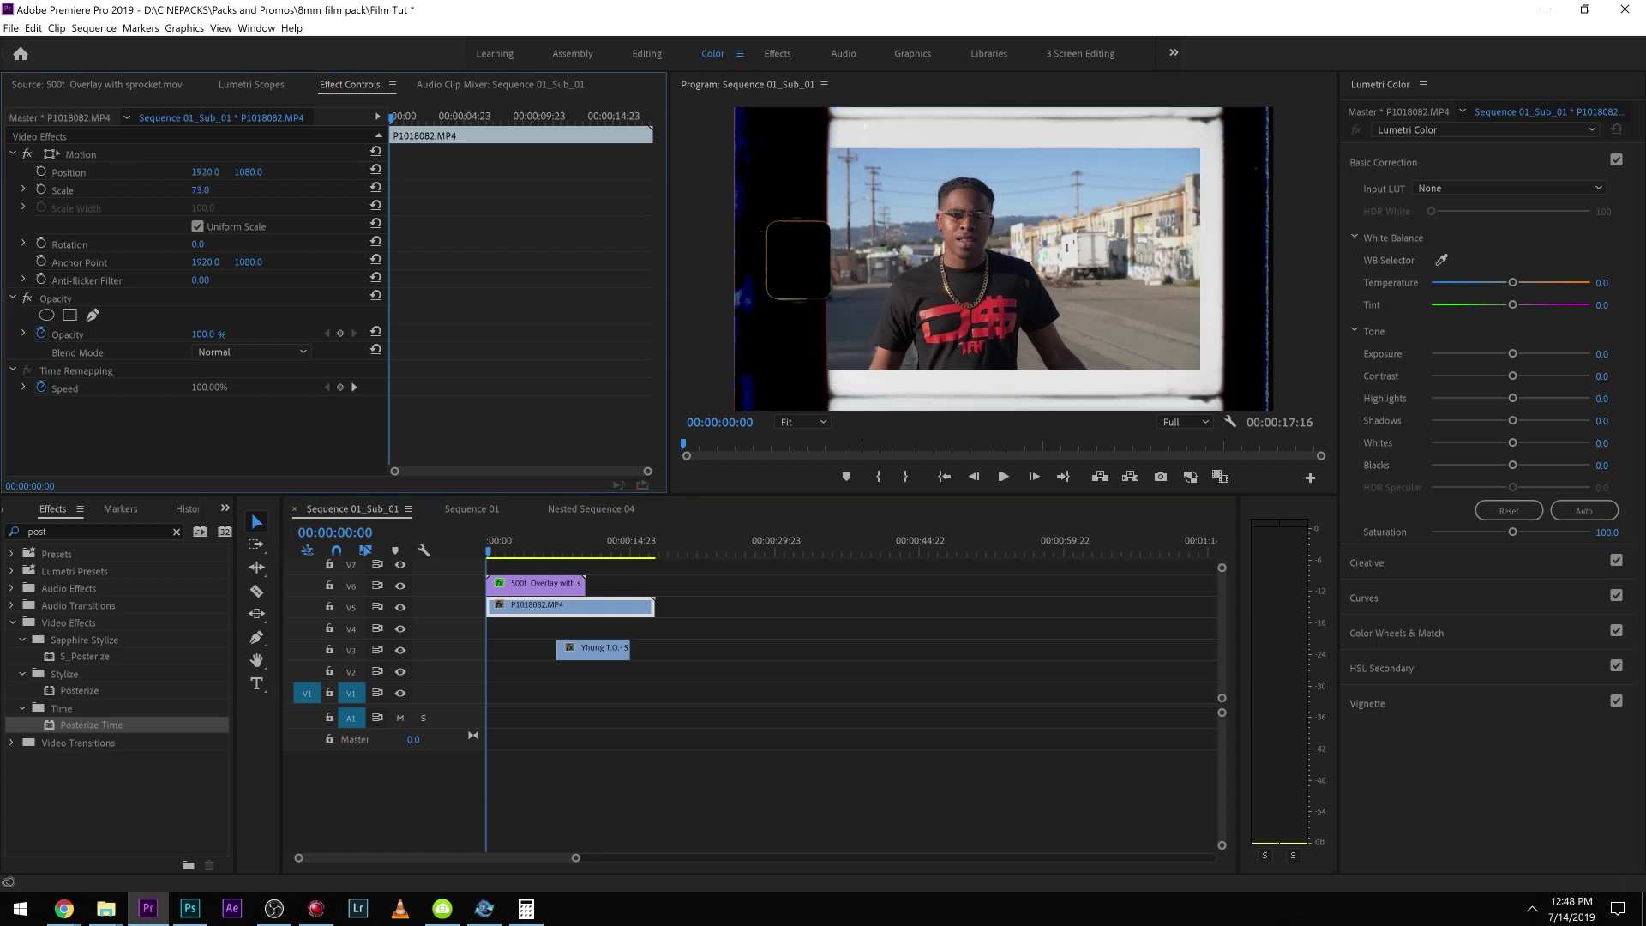
{"action": "left_click_drag", "start_coordinate": [200, 190], "coordinate": [210, 189]}
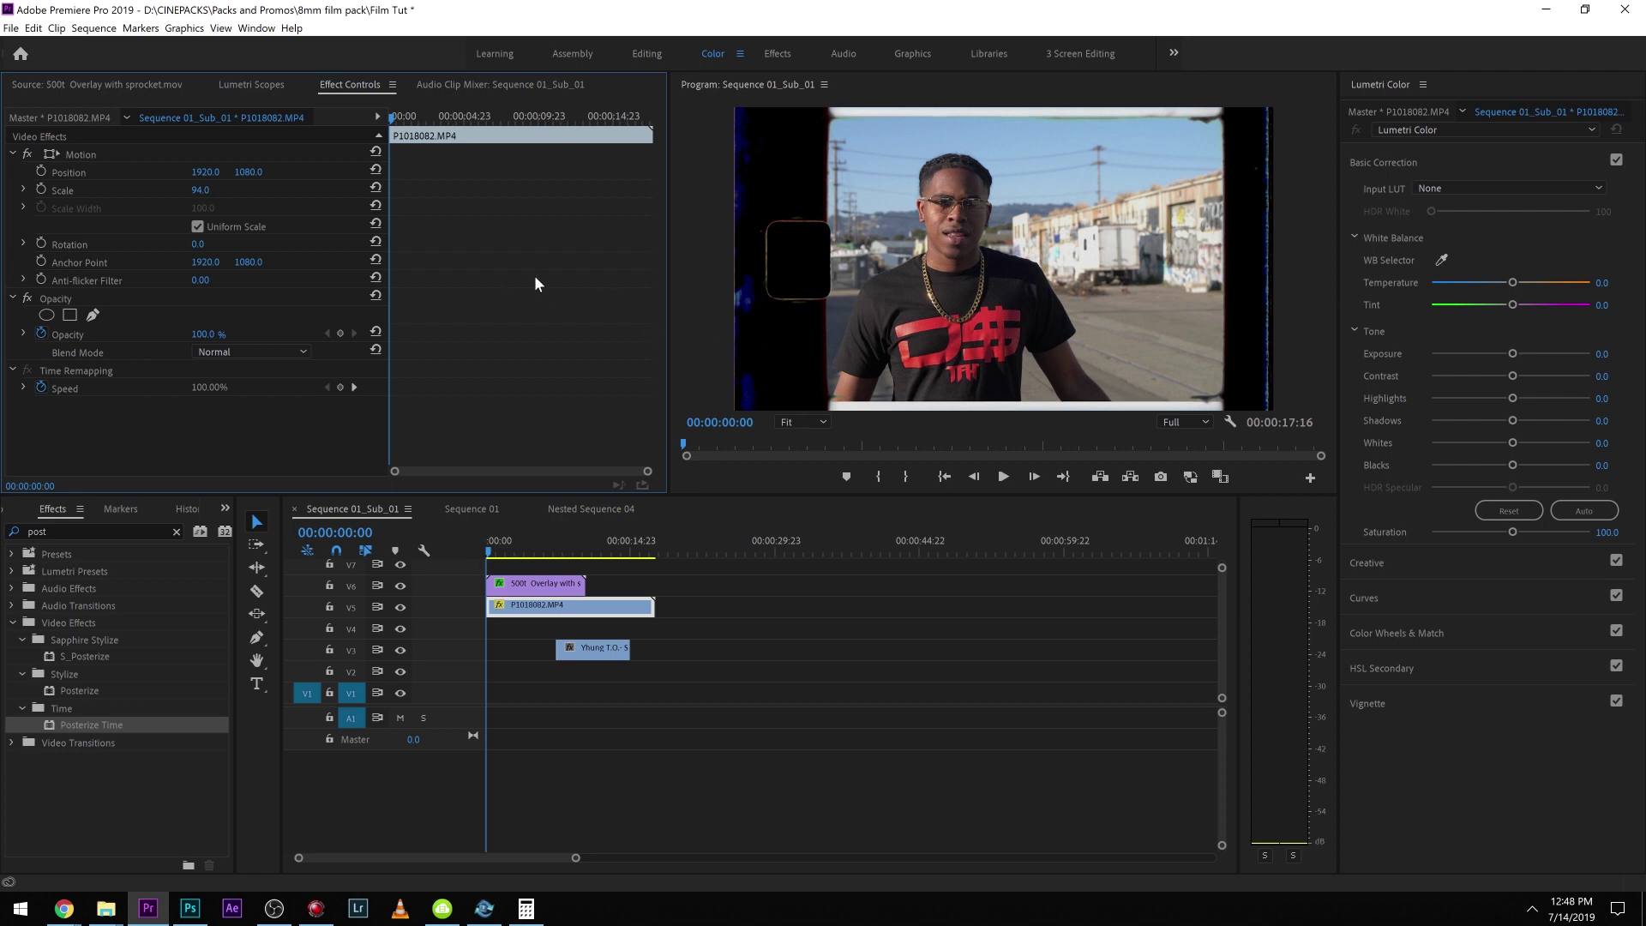
{"action": "left_click", "coordinate": [213, 189]}
{"action": "key", "text": "Return"}
{"action": "left_click", "coordinate": [205, 189]}
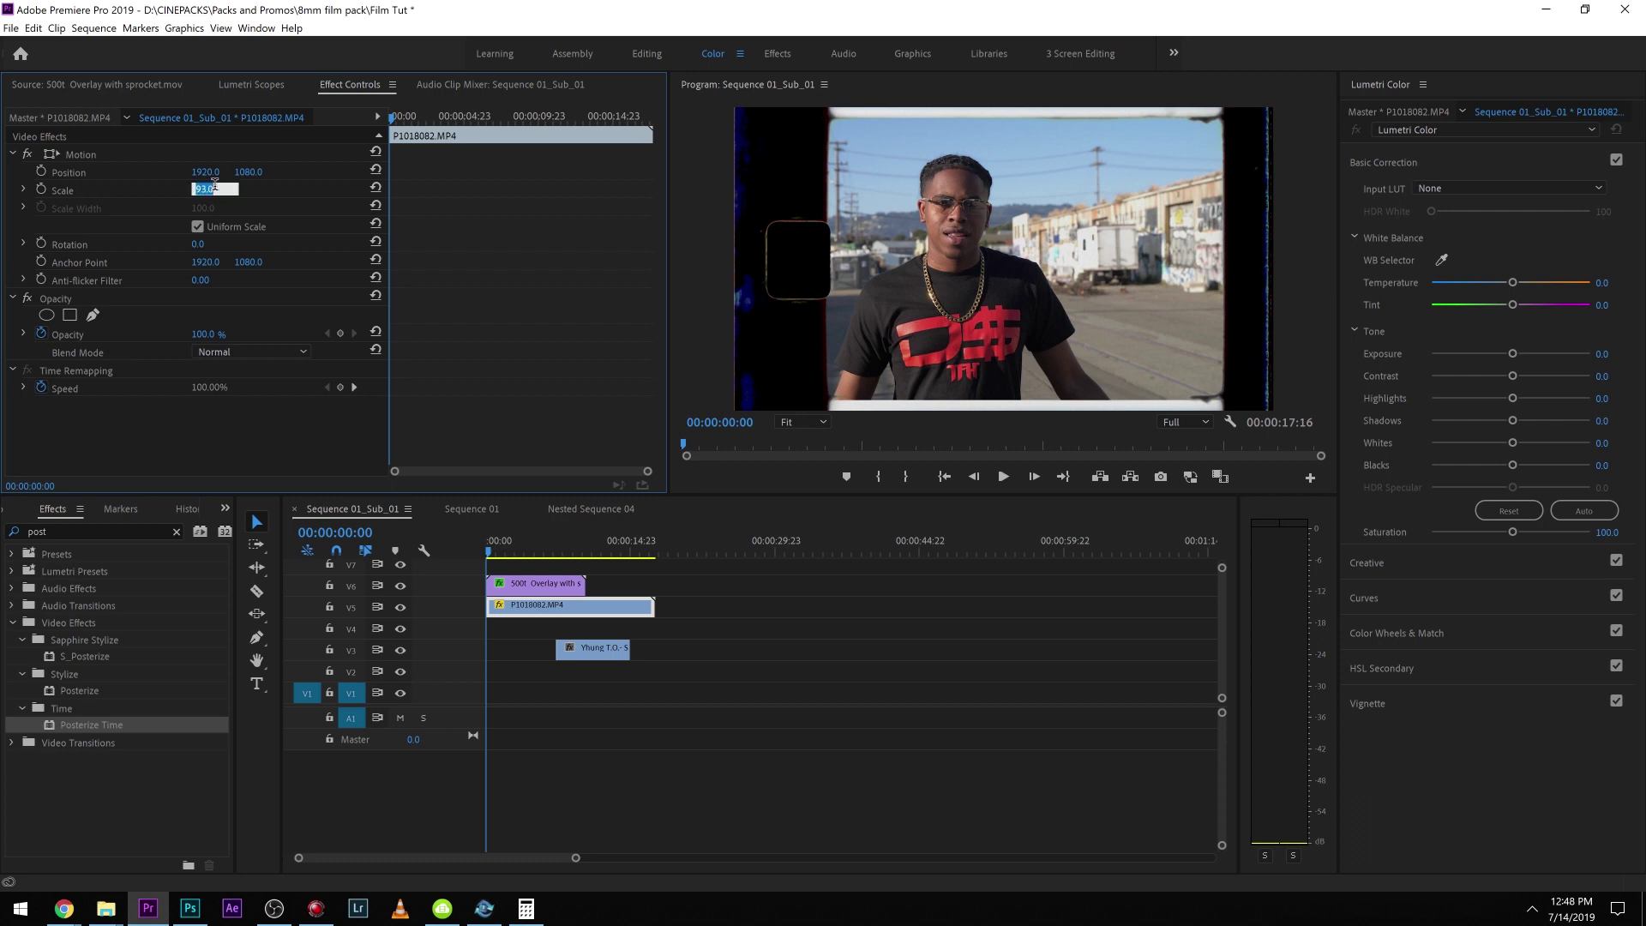
{"action": "type", "text": "92"}
{"action": "key", "text": "Return"}
Step: Move the clip to position 2335, 1067, preview it, and shift the V3 clip to about 00:00:59
{"action": "left_click_drag", "start_coordinate": [249, 171], "coordinate": [237, 171]}
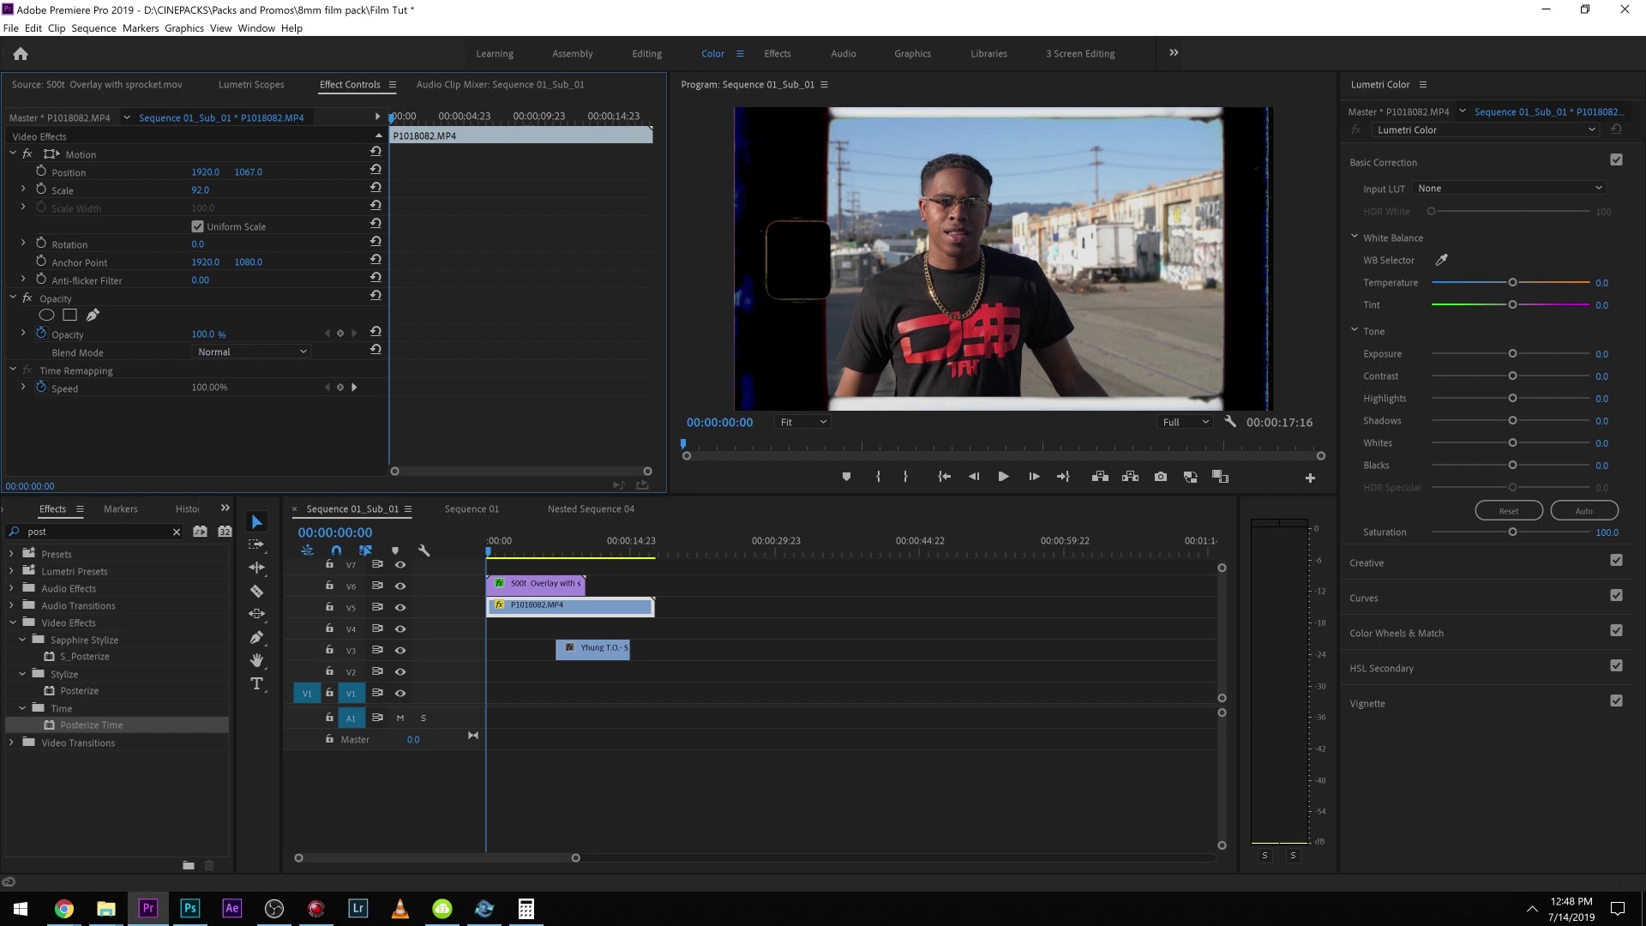
{"action": "left_click_drag", "start_coordinate": [191, 173], "coordinate": [547, 172]}
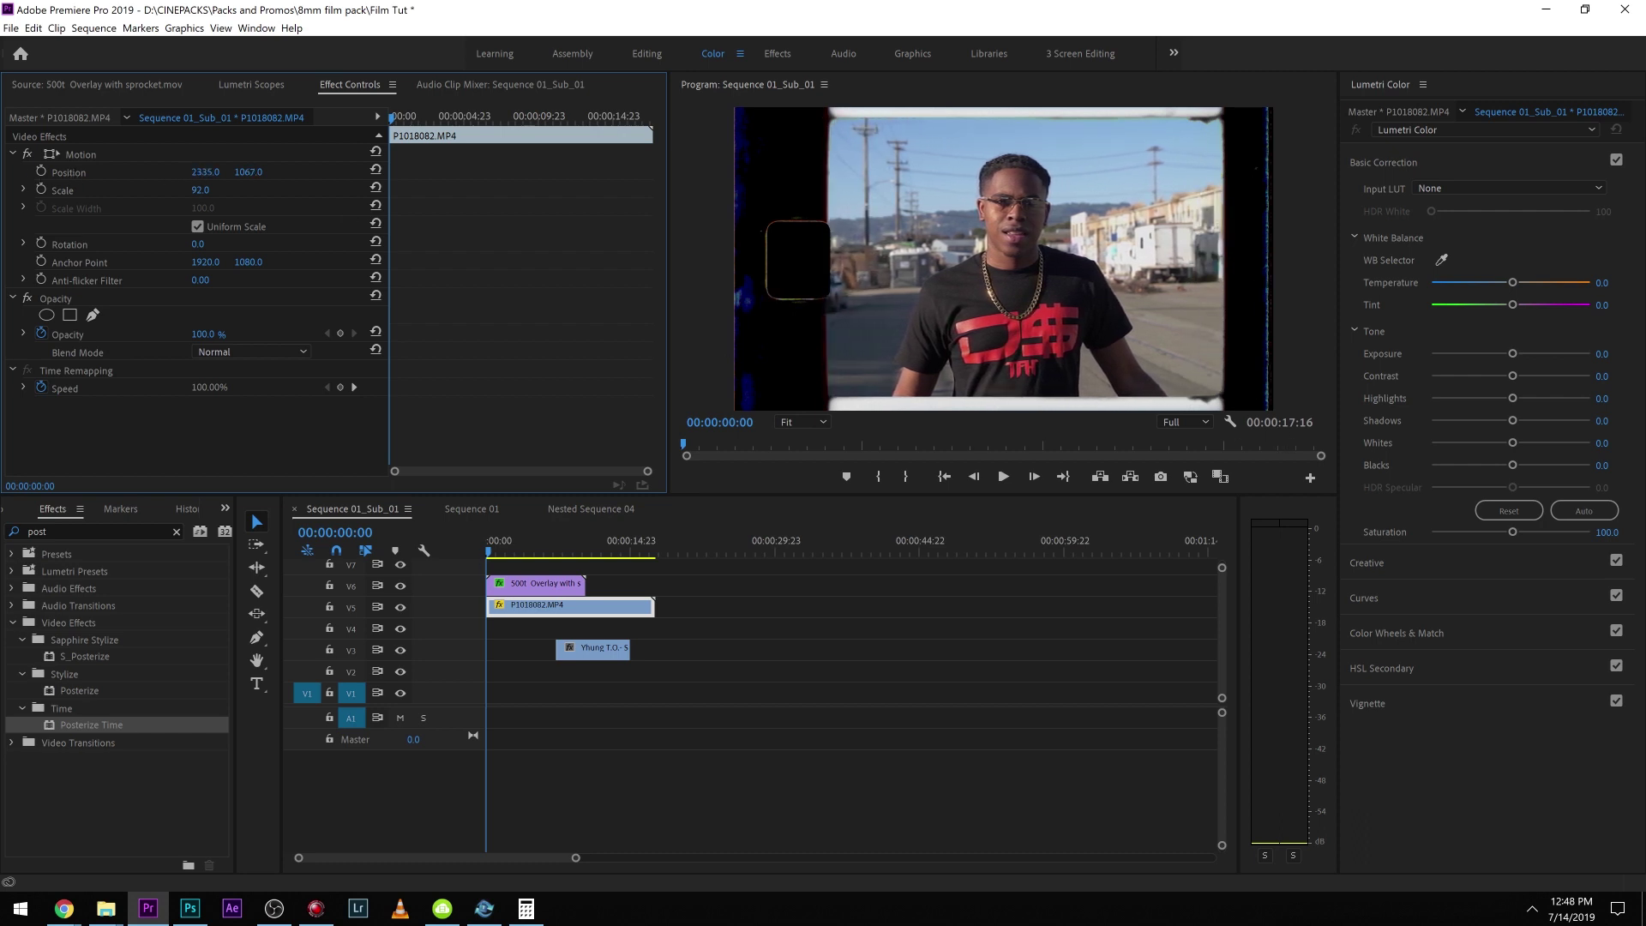
{"action": "key", "text": "space"}
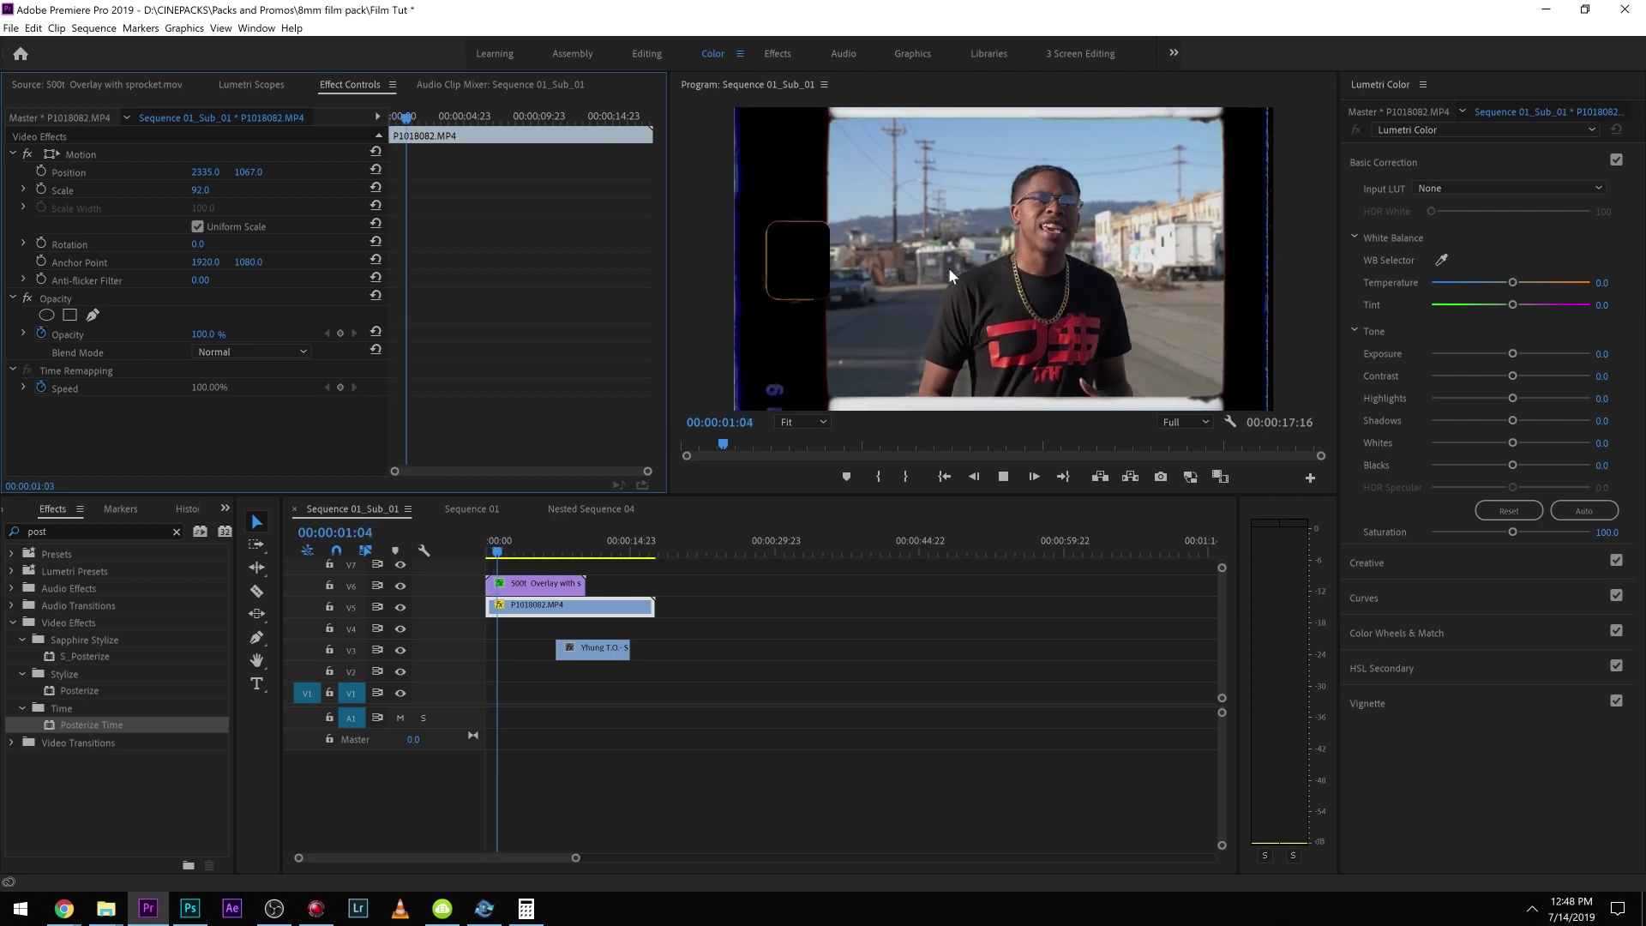
{"action": "key", "text": "space"}
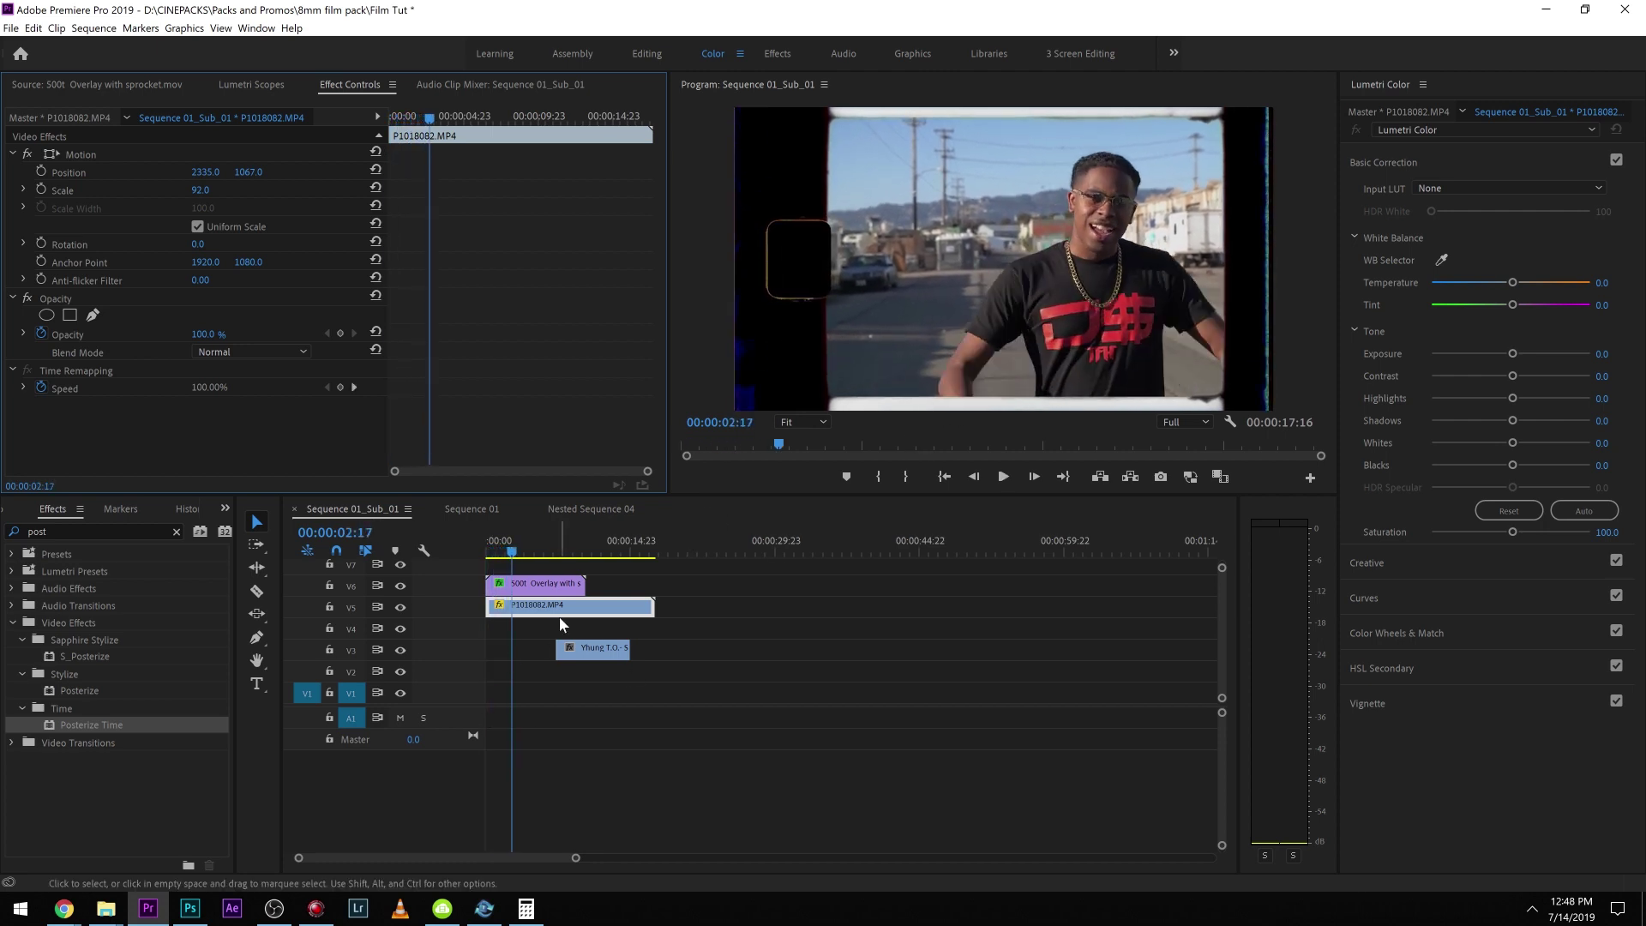
{"action": "left_click_drag", "start_coordinate": [574, 647], "coordinate": [1031, 650]}
Step: Duplicate the P1018082 clip onto V4 and V3, moving the V4 copy below centre
{"action": "left_click_drag", "start_coordinate": [554, 604], "coordinate": [551, 646]}
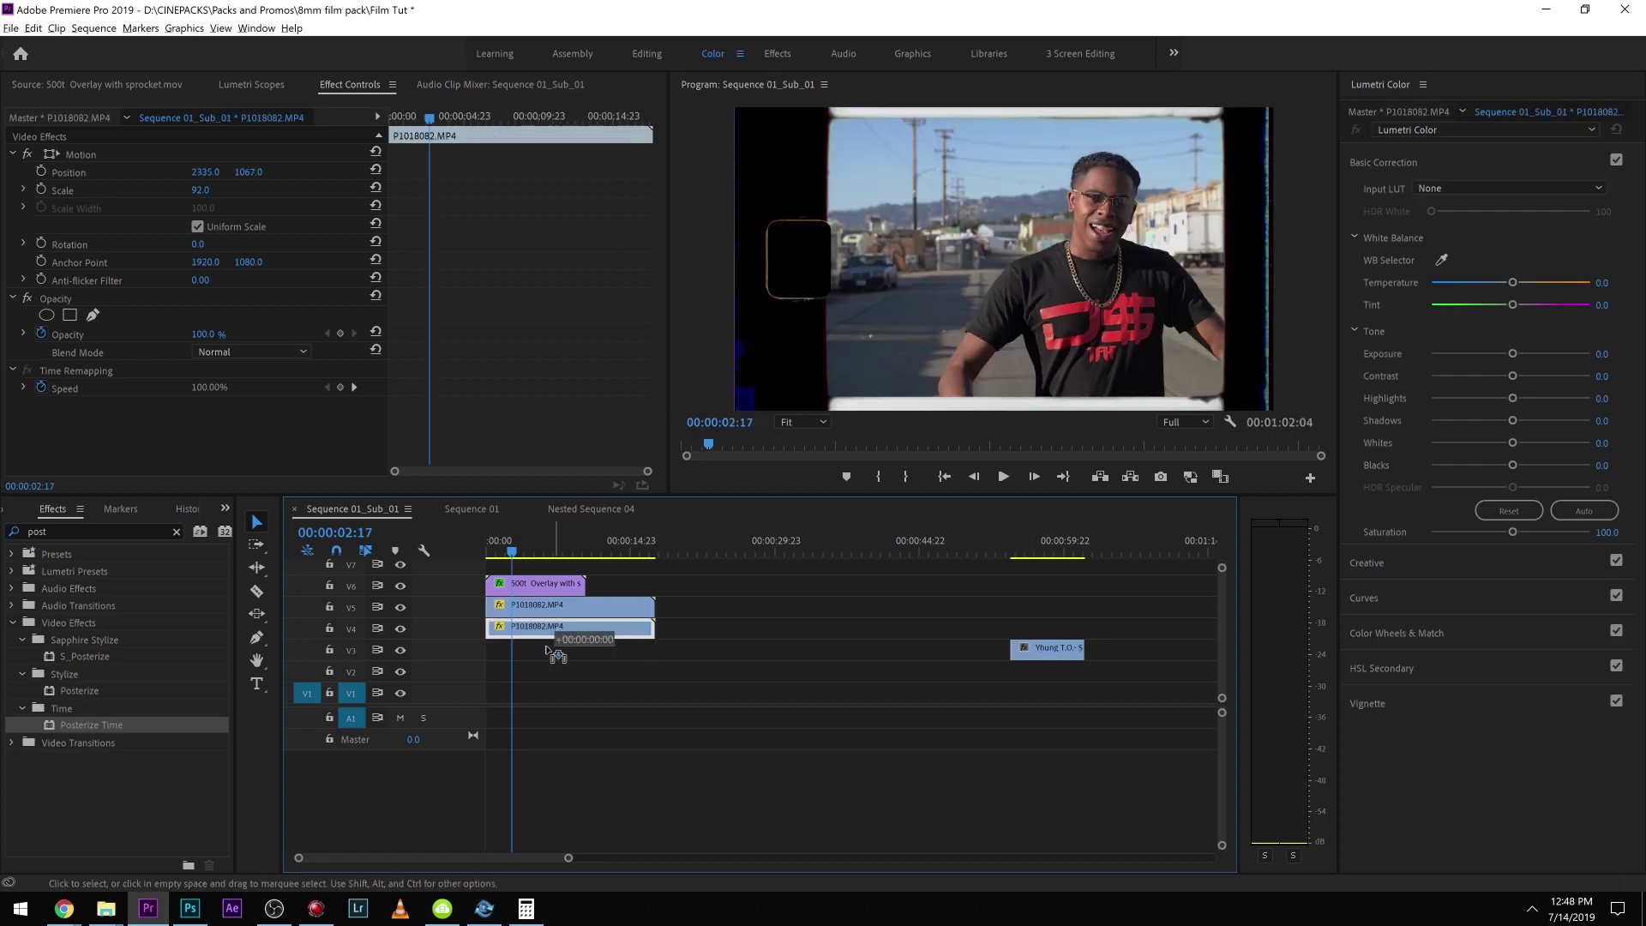
{"action": "left_click", "coordinate": [542, 631]}
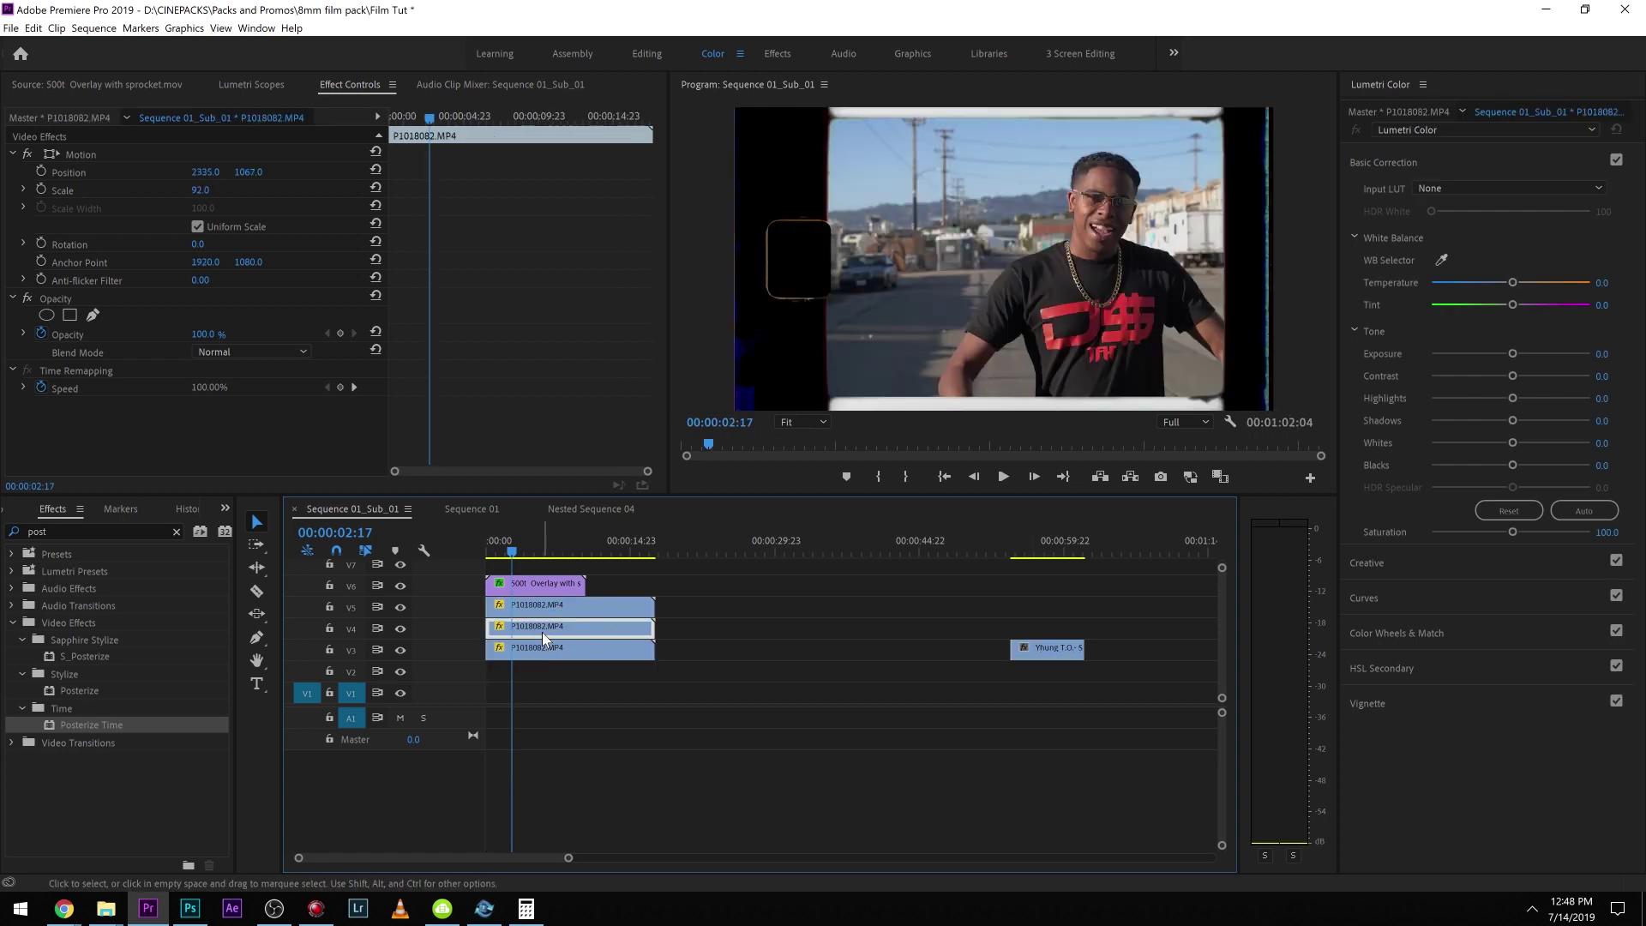
{"action": "left_click", "coordinate": [81, 152]}
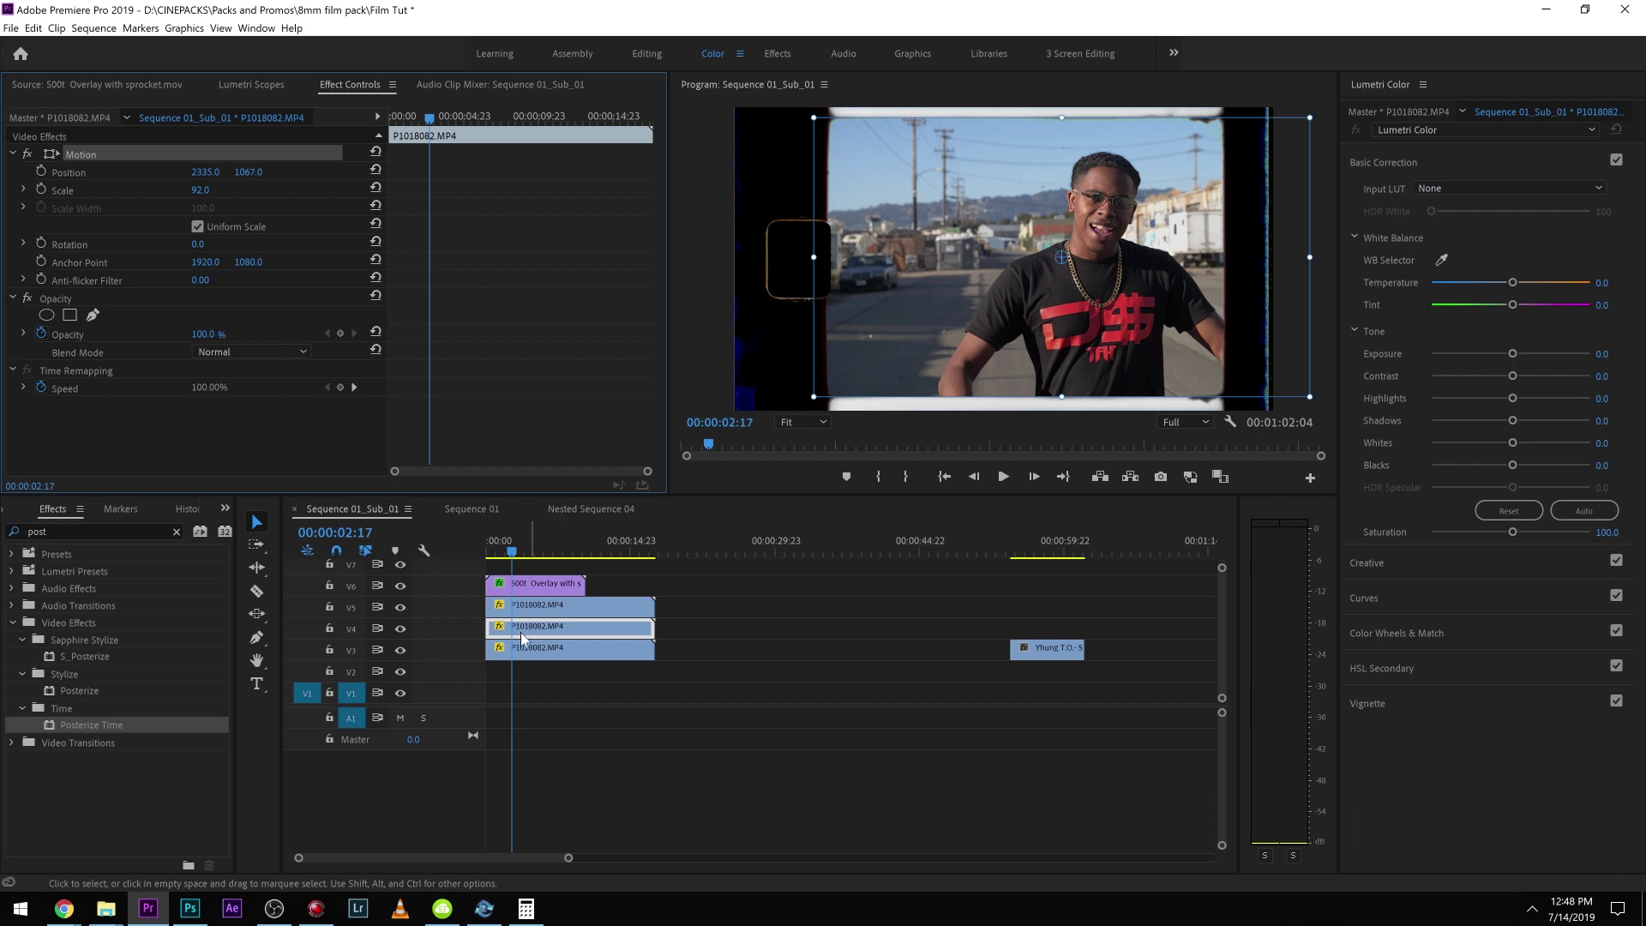
{"action": "left_click", "coordinate": [1004, 230]}
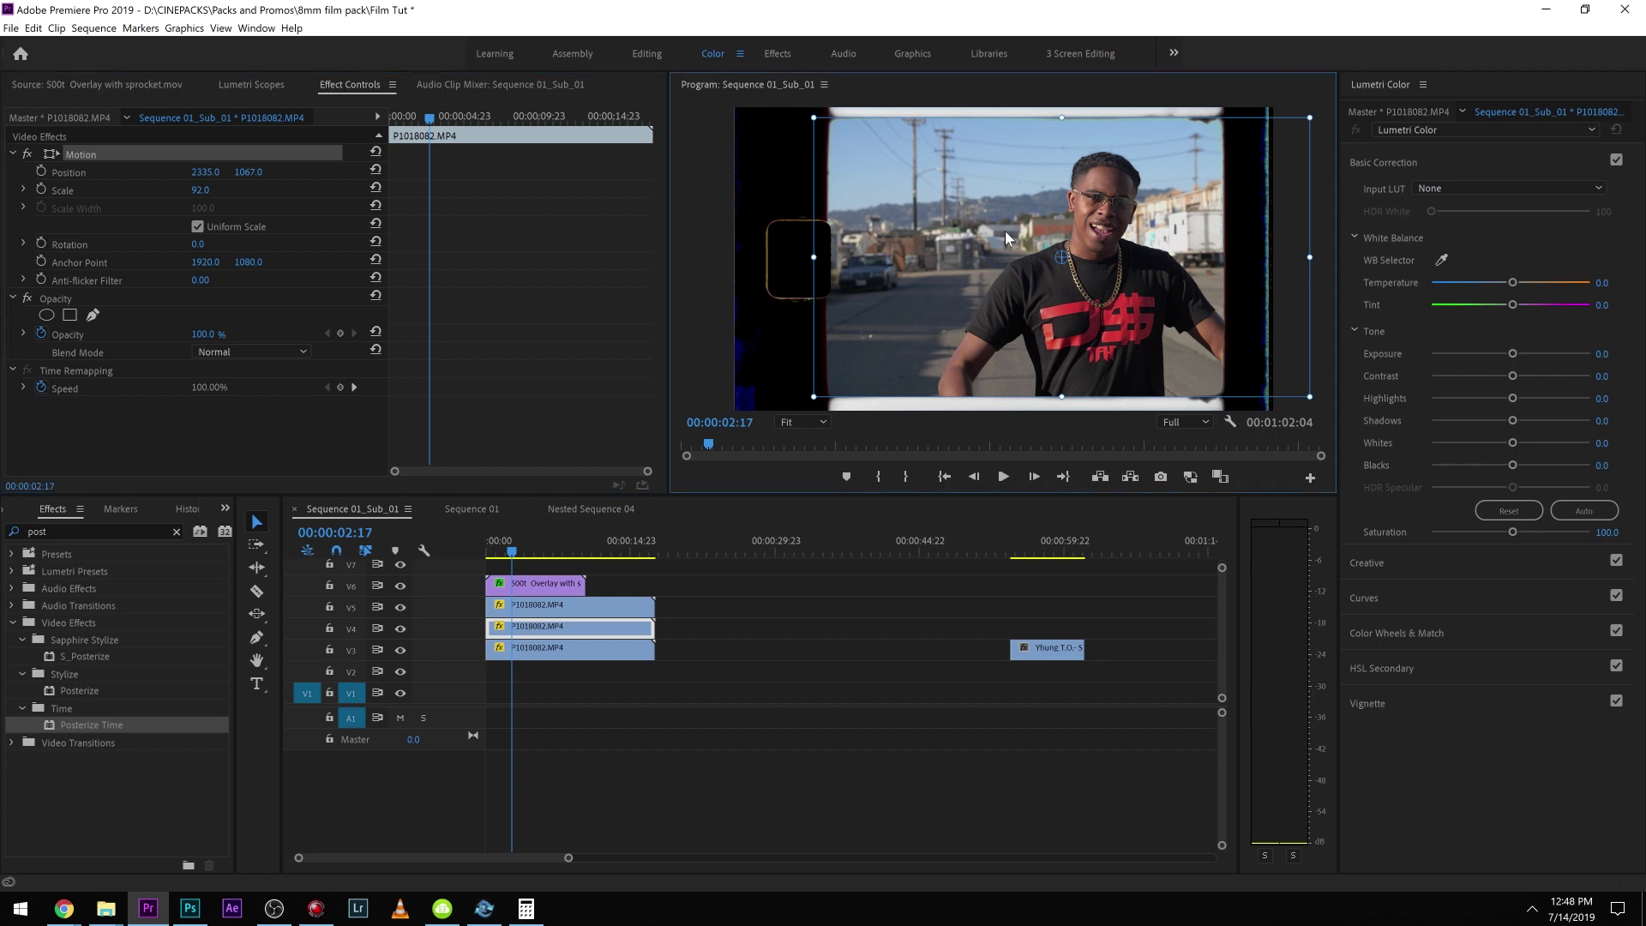
{"action": "left_click_drag", "start_coordinate": [1004, 230], "coordinate": [1057, 418]}
{"action": "left_click", "coordinate": [1018, 230]}
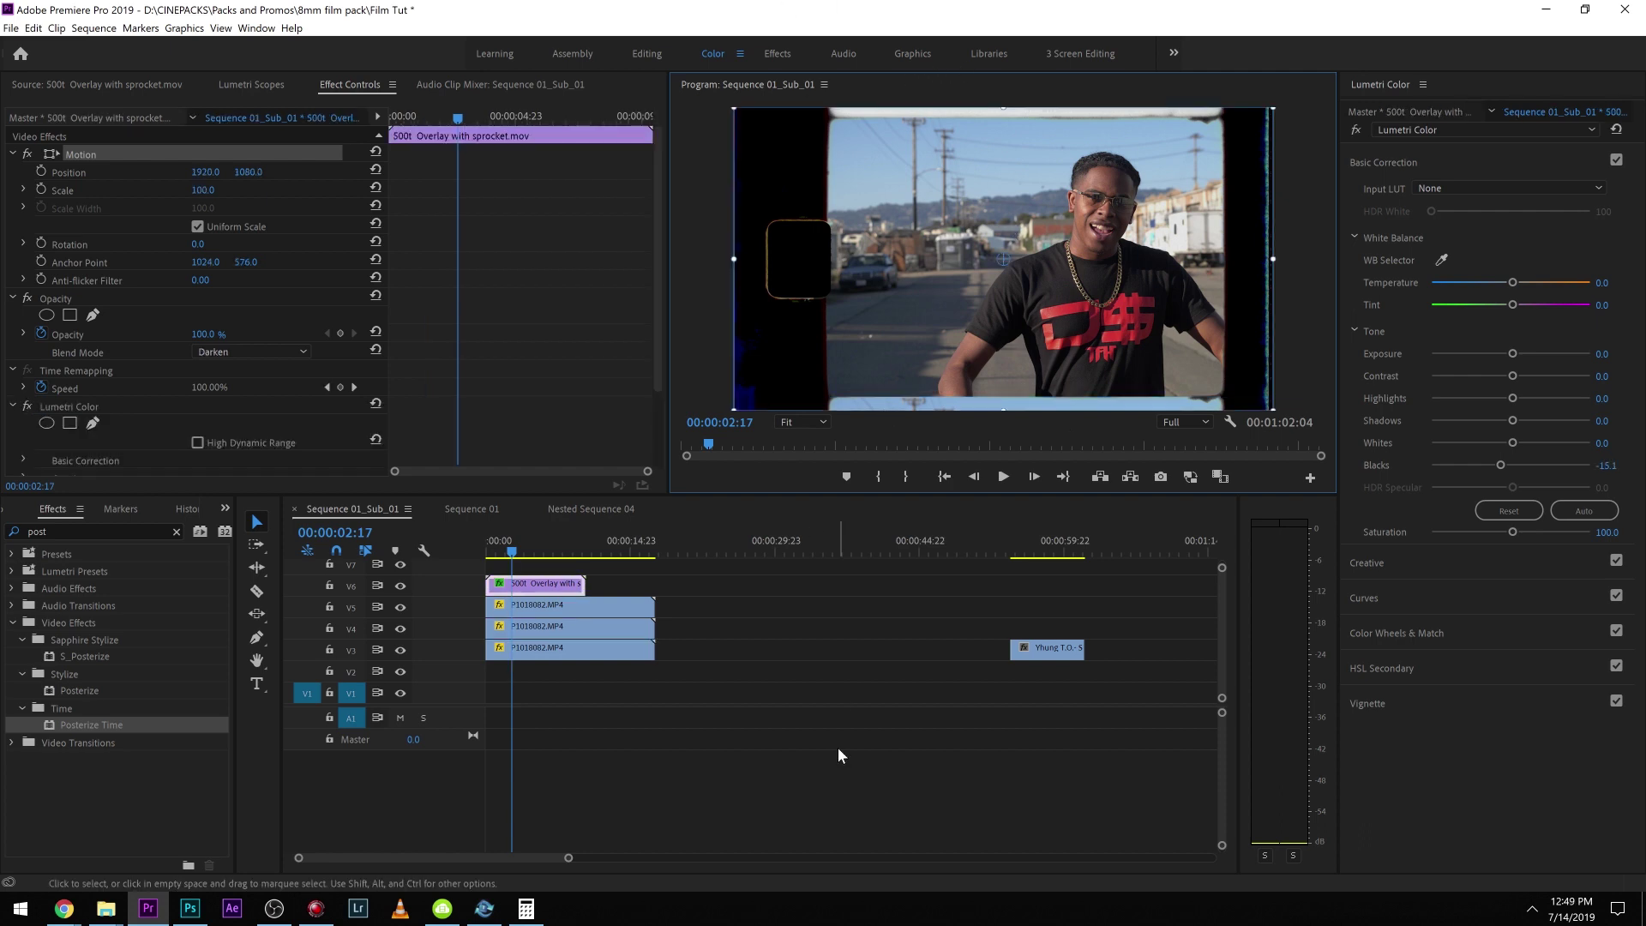
Step: Move the V3 copy above centre and play back the stacked triptych
{"action": "left_click", "coordinate": [600, 650]}
{"action": "left_click", "coordinate": [103, 157]}
{"action": "left_click_drag", "start_coordinate": [1133, 297], "coordinate": [1133, 94]}
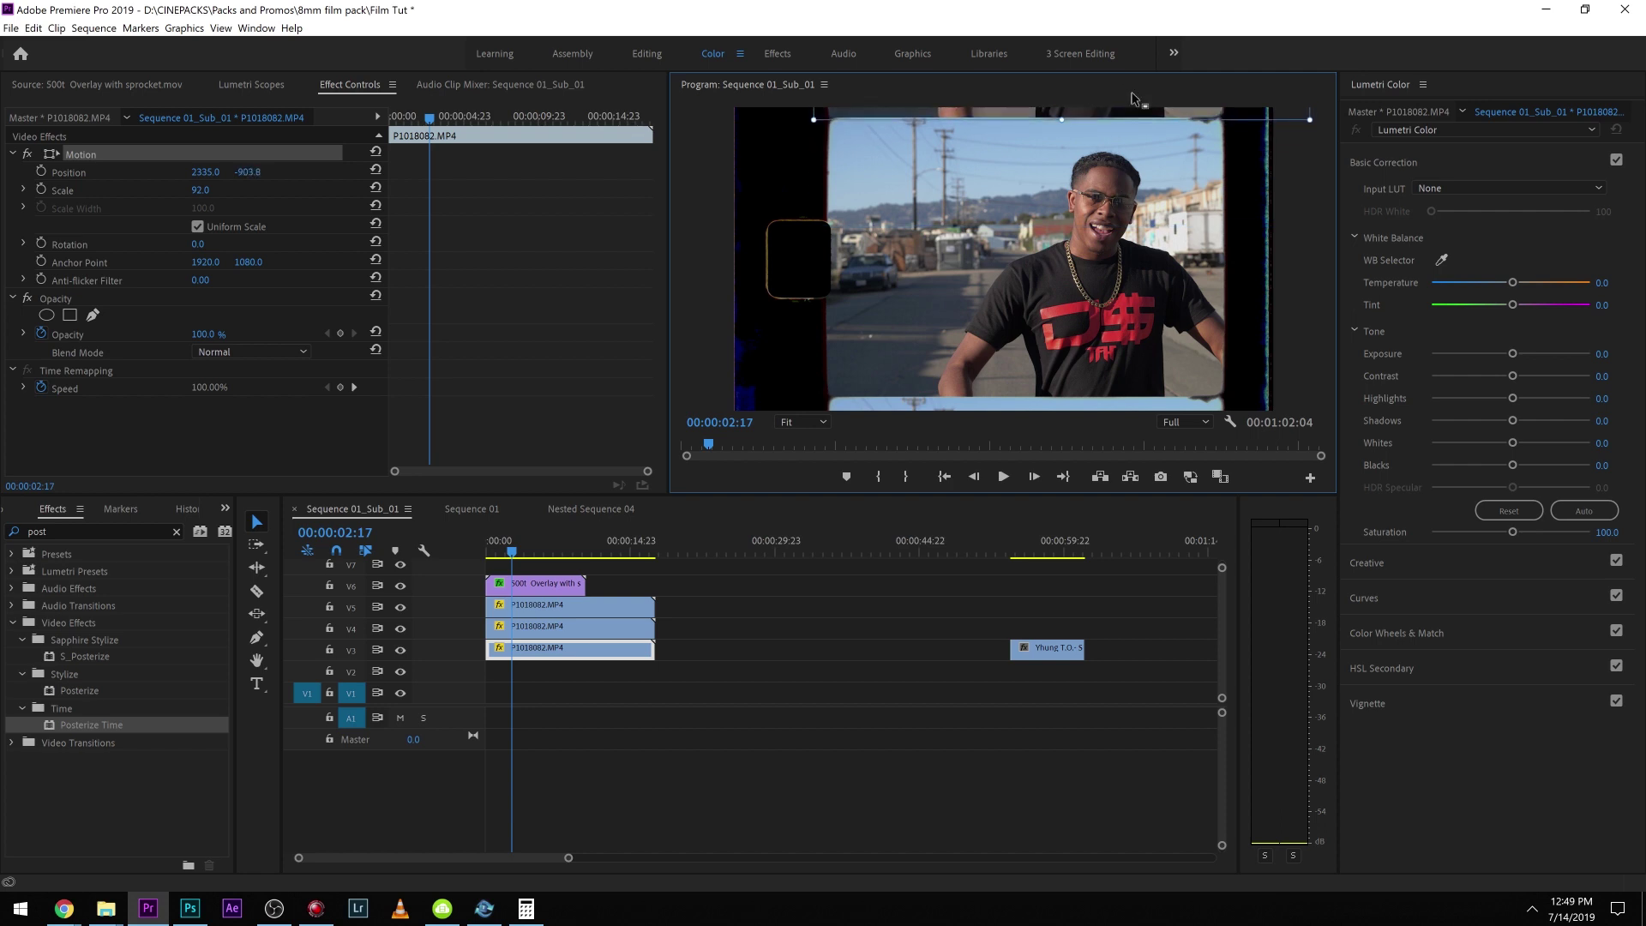
{"action": "left_click", "coordinate": [953, 658]}
{"action": "key", "text": "space"}
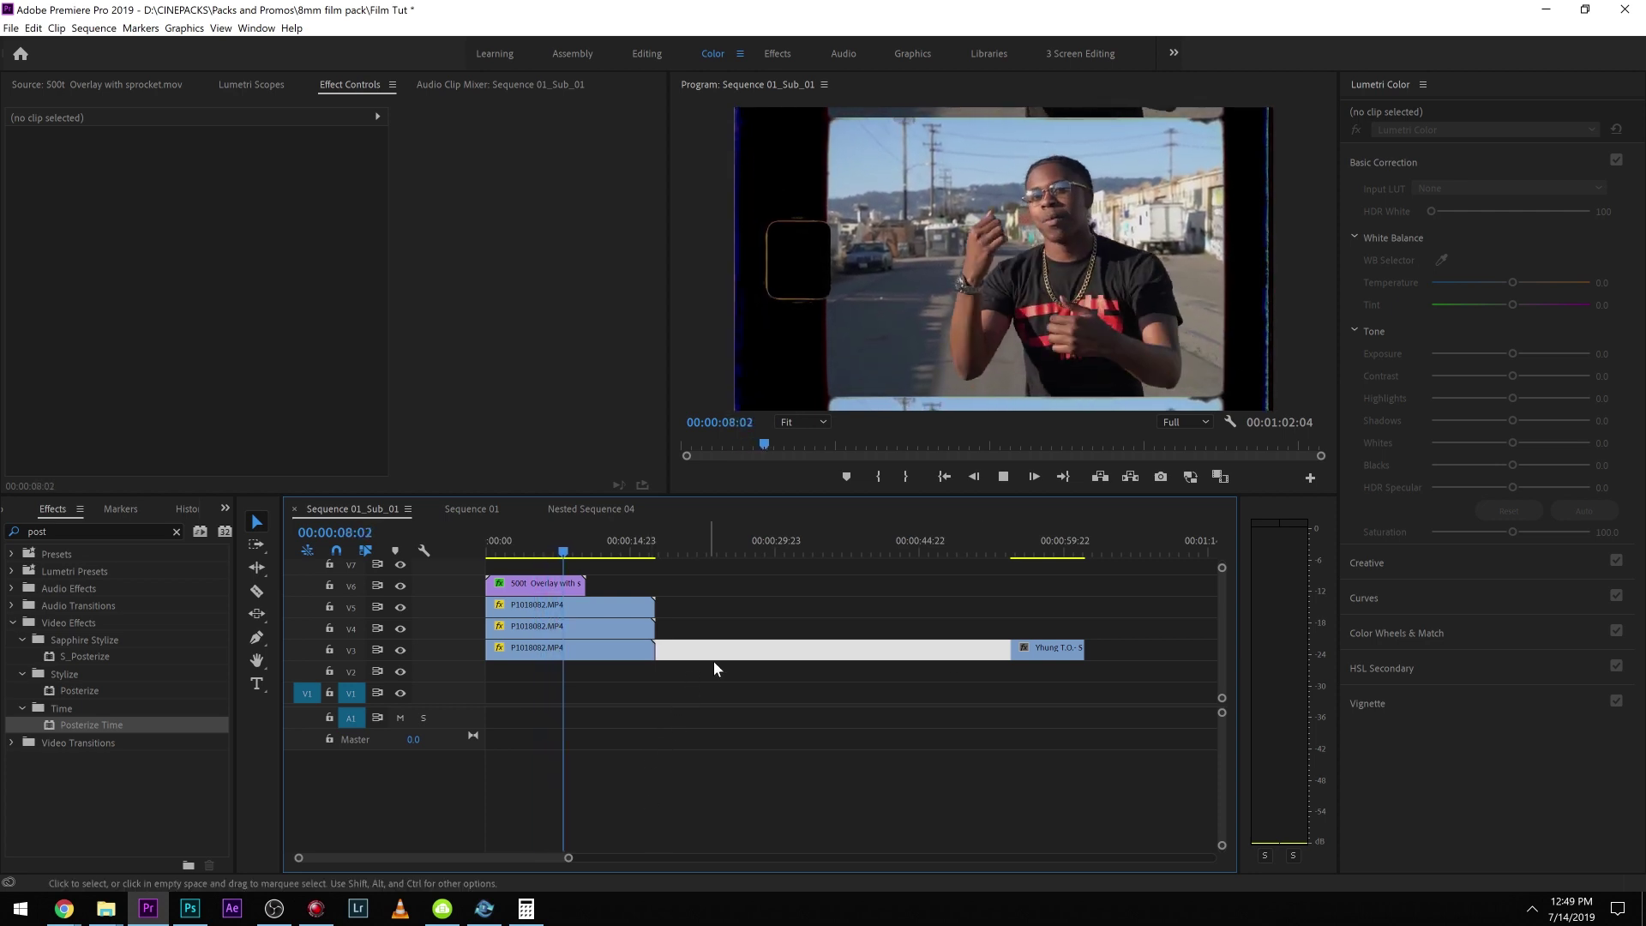
{"action": "key", "text": "space"}
Step: Nest the three stacked clips into Nested Sequence 05
{"action": "left_click_drag", "start_coordinate": [758, 590], "coordinate": [589, 645]}
{"action": "right_click", "coordinate": [588, 645]}
{"action": "left_click", "coordinate": [621, 588]}
{"action": "key", "text": "Return"}
Step: Apply Posterize Time to Nested Sequence 05 with a Frame Rate of 18
{"action": "left_click", "coordinate": [589, 645]}
{"action": "left_click_drag", "start_coordinate": [86, 531], "coordinate": [17, 531]}
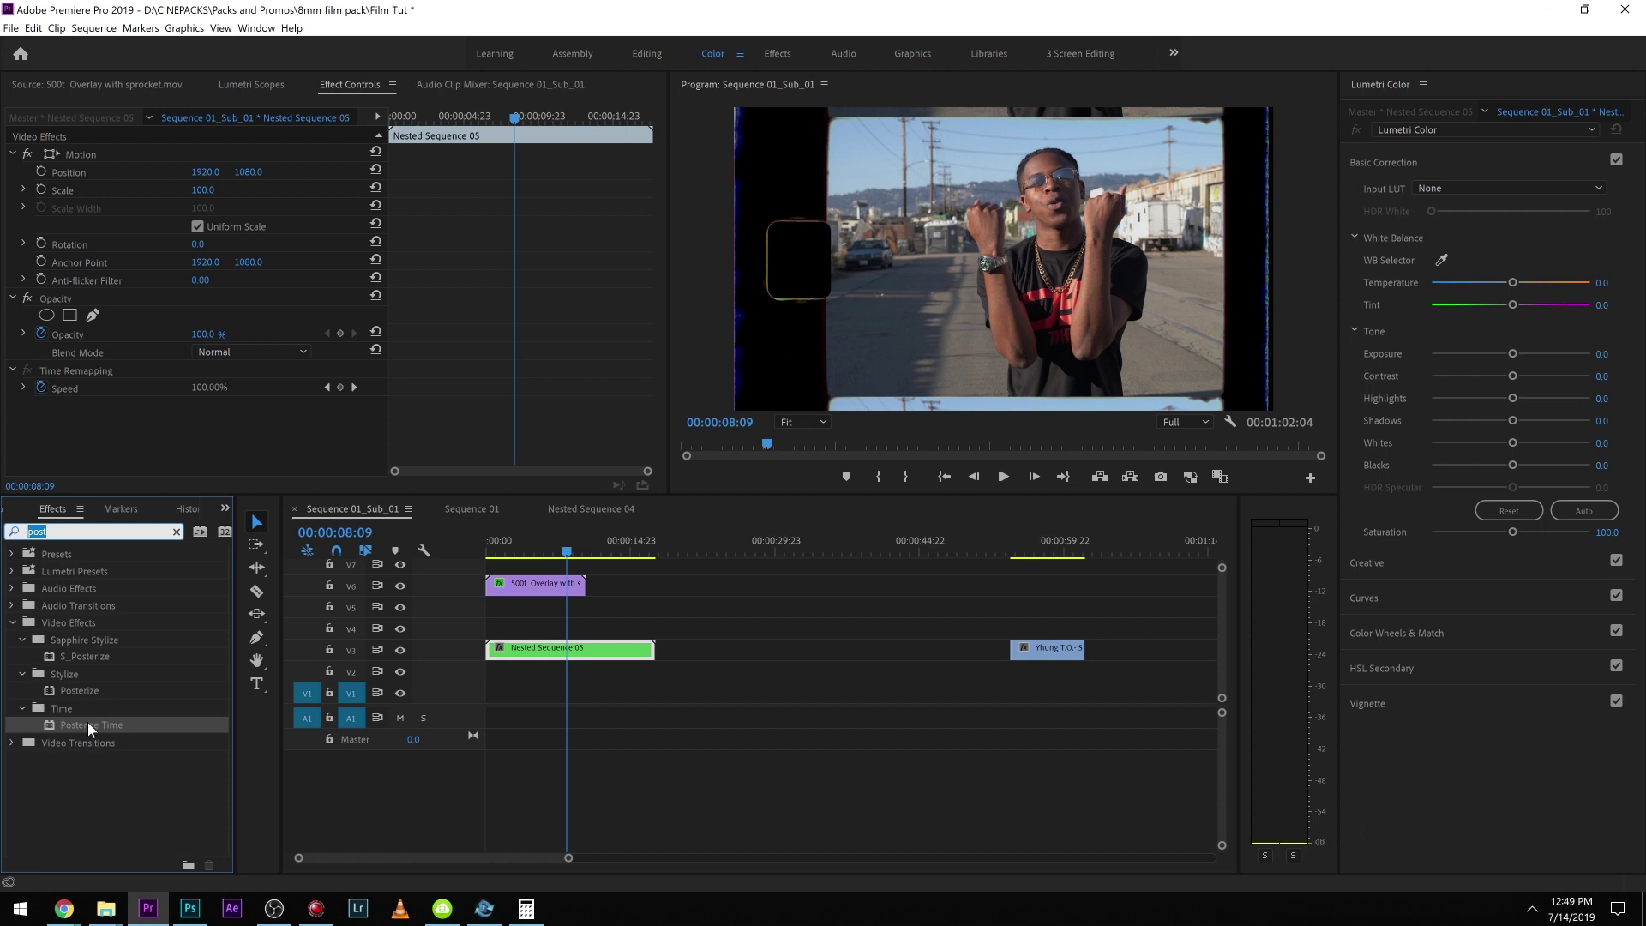
{"action": "left_click_drag", "start_coordinate": [82, 730], "coordinate": [566, 649]}
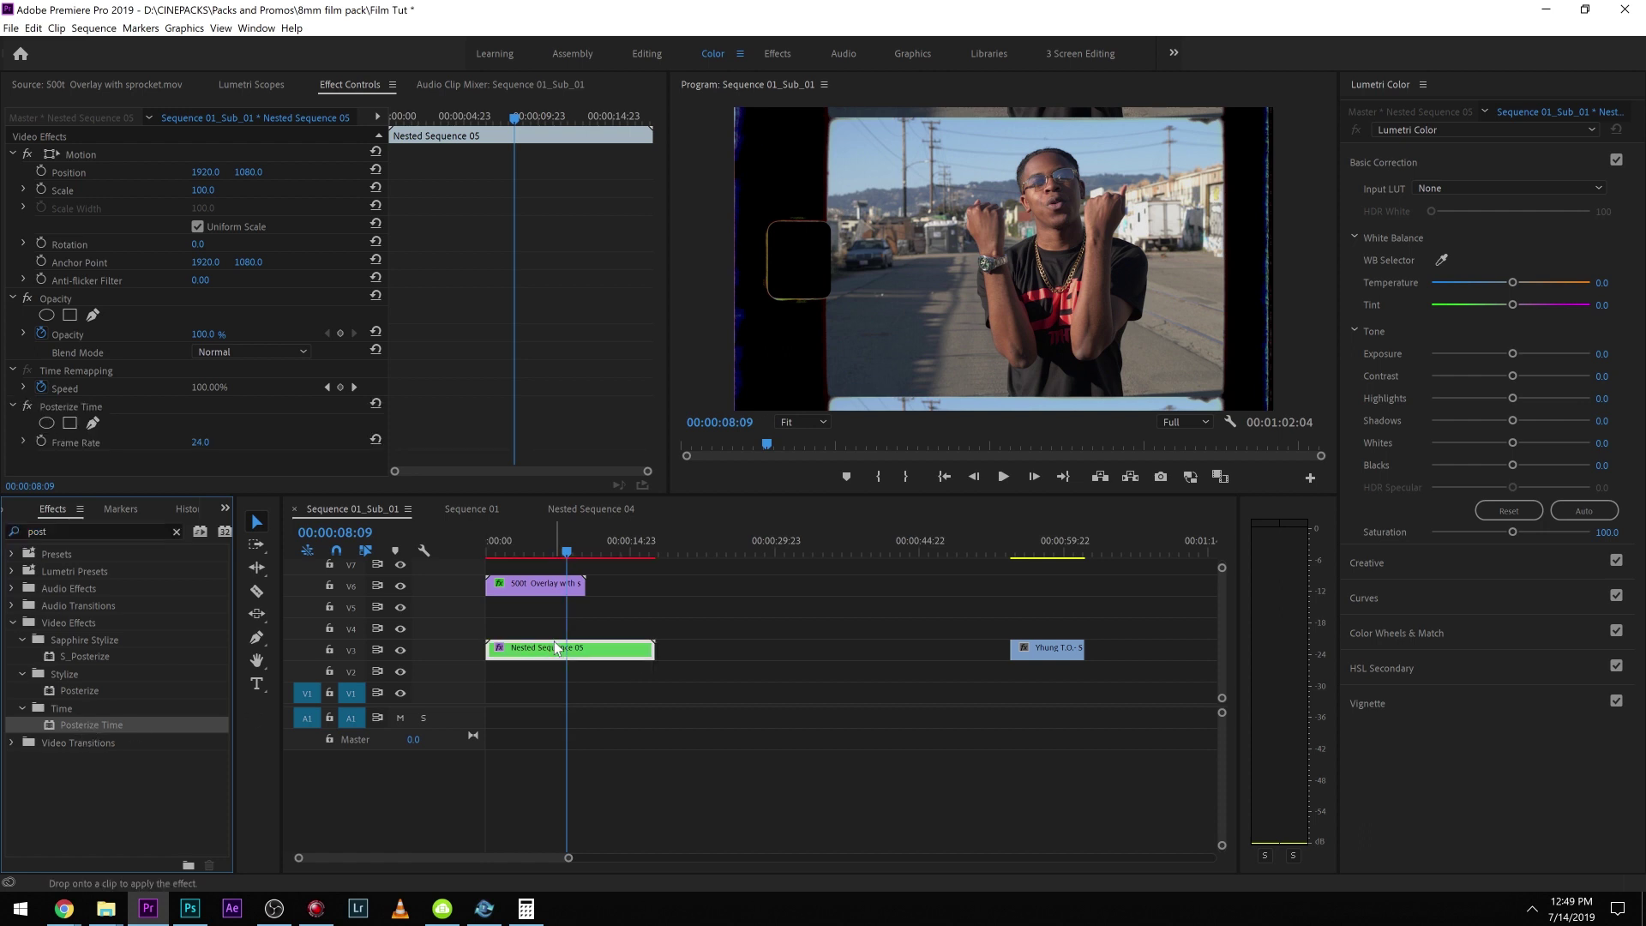
{"action": "left_click", "coordinate": [198, 438]}
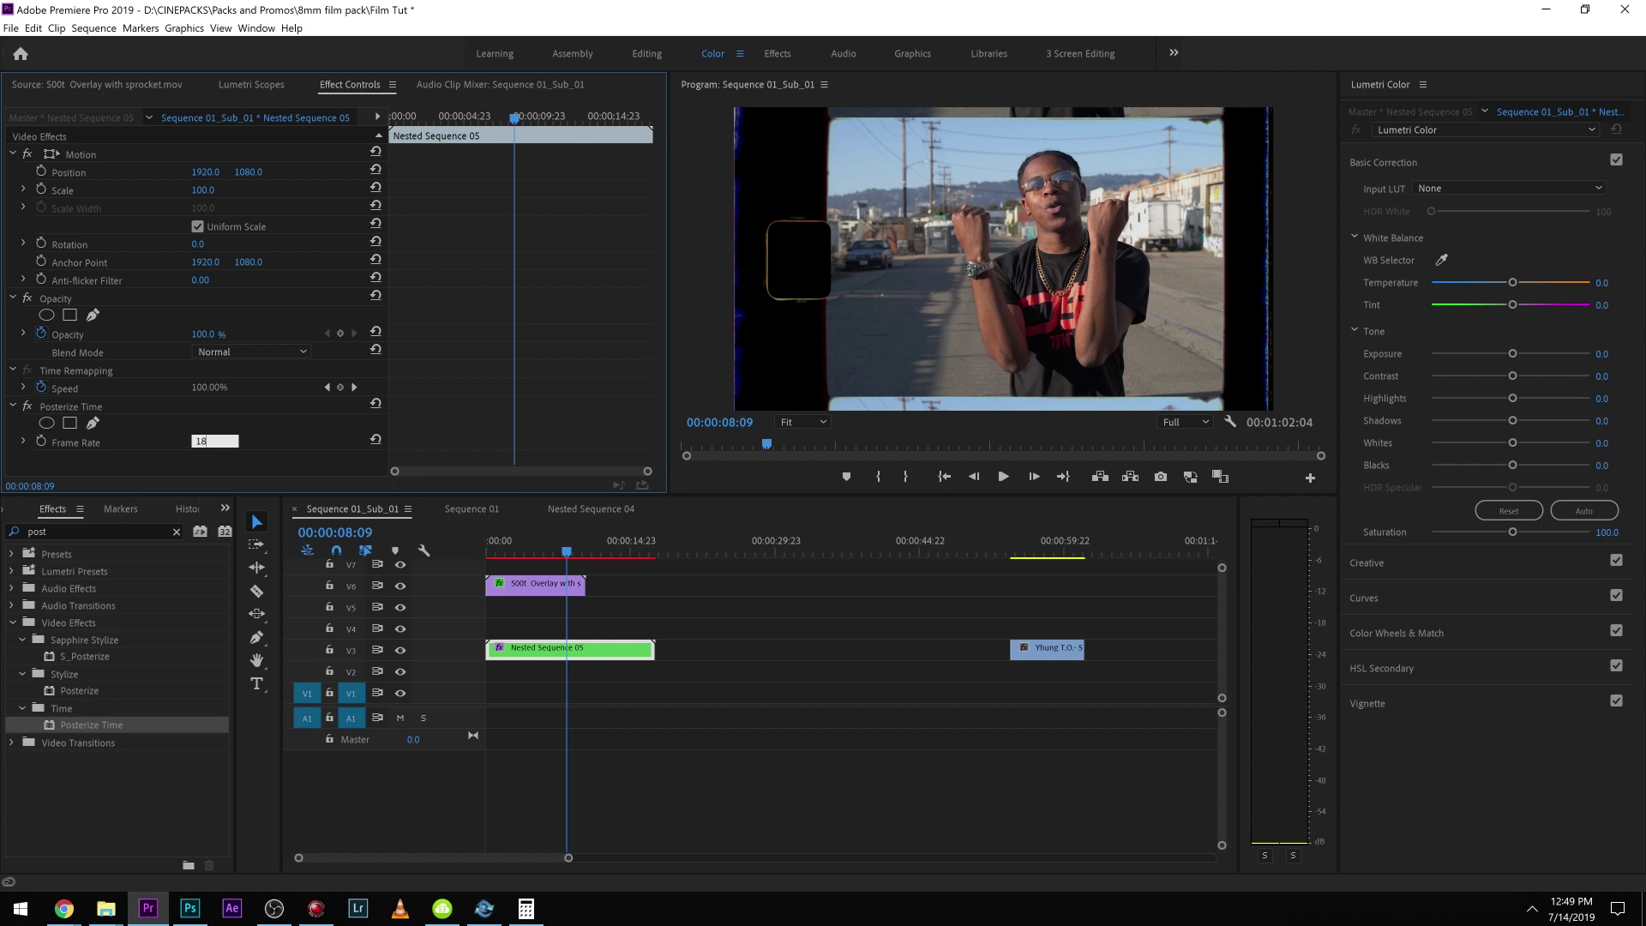
{"action": "type", "text": "18"}
{"action": "key", "text": "Return"}
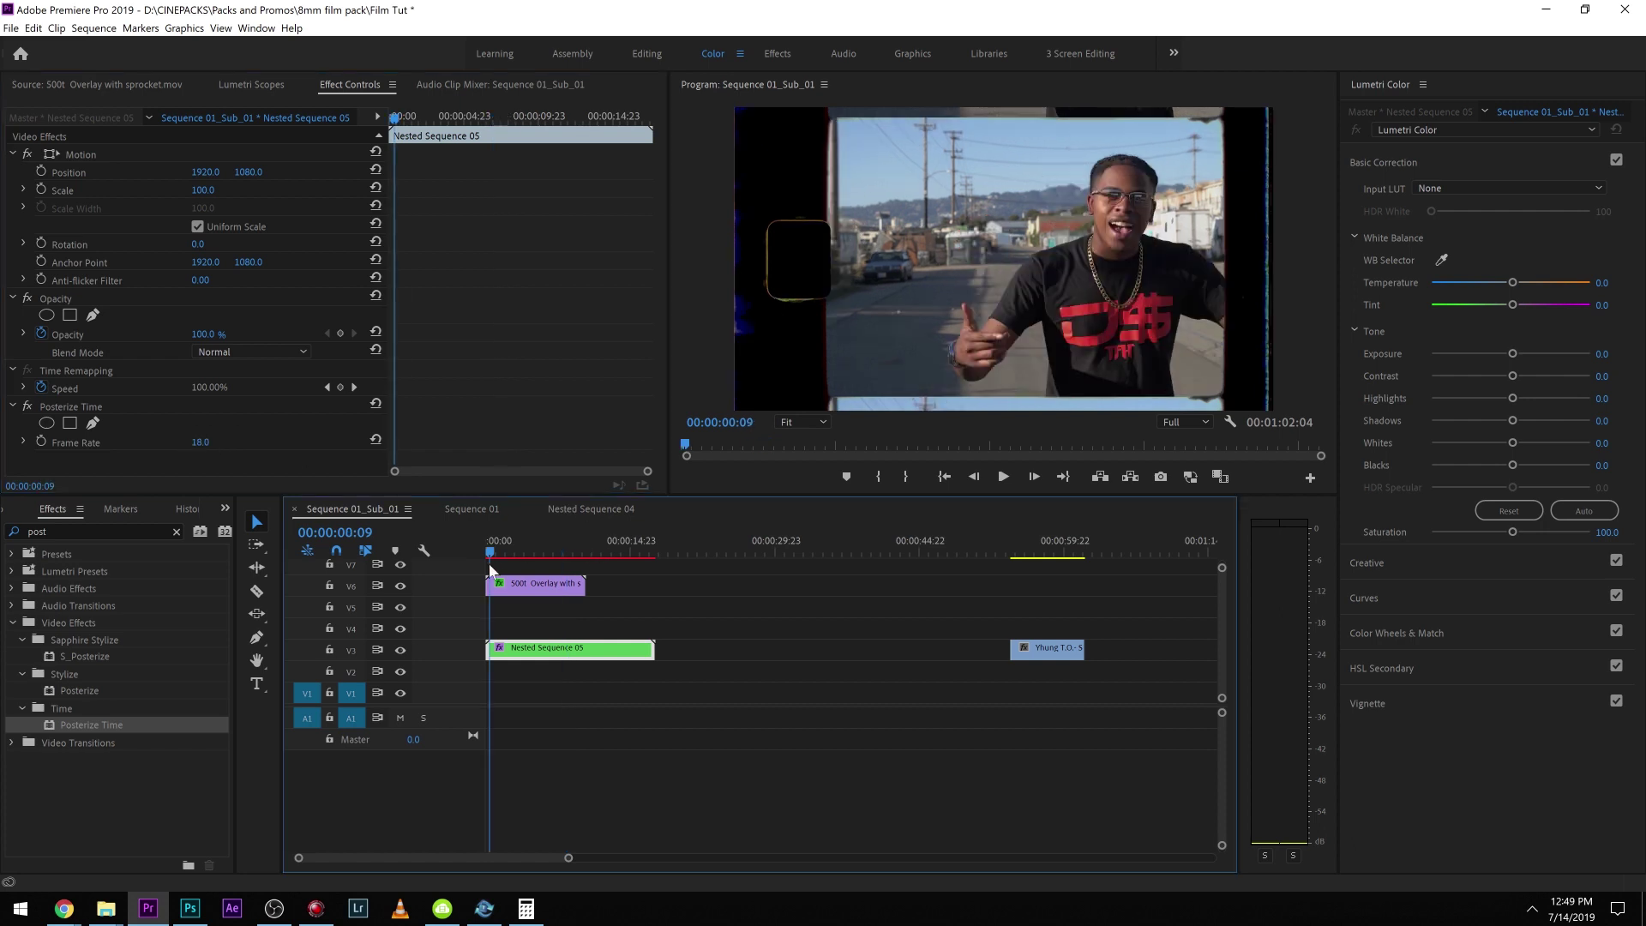
Step: Mark the sequence out point at 00:00:09:08 and play the marked range
{"action": "left_click", "coordinate": [575, 540]}
{"action": "key", "text": "o"}
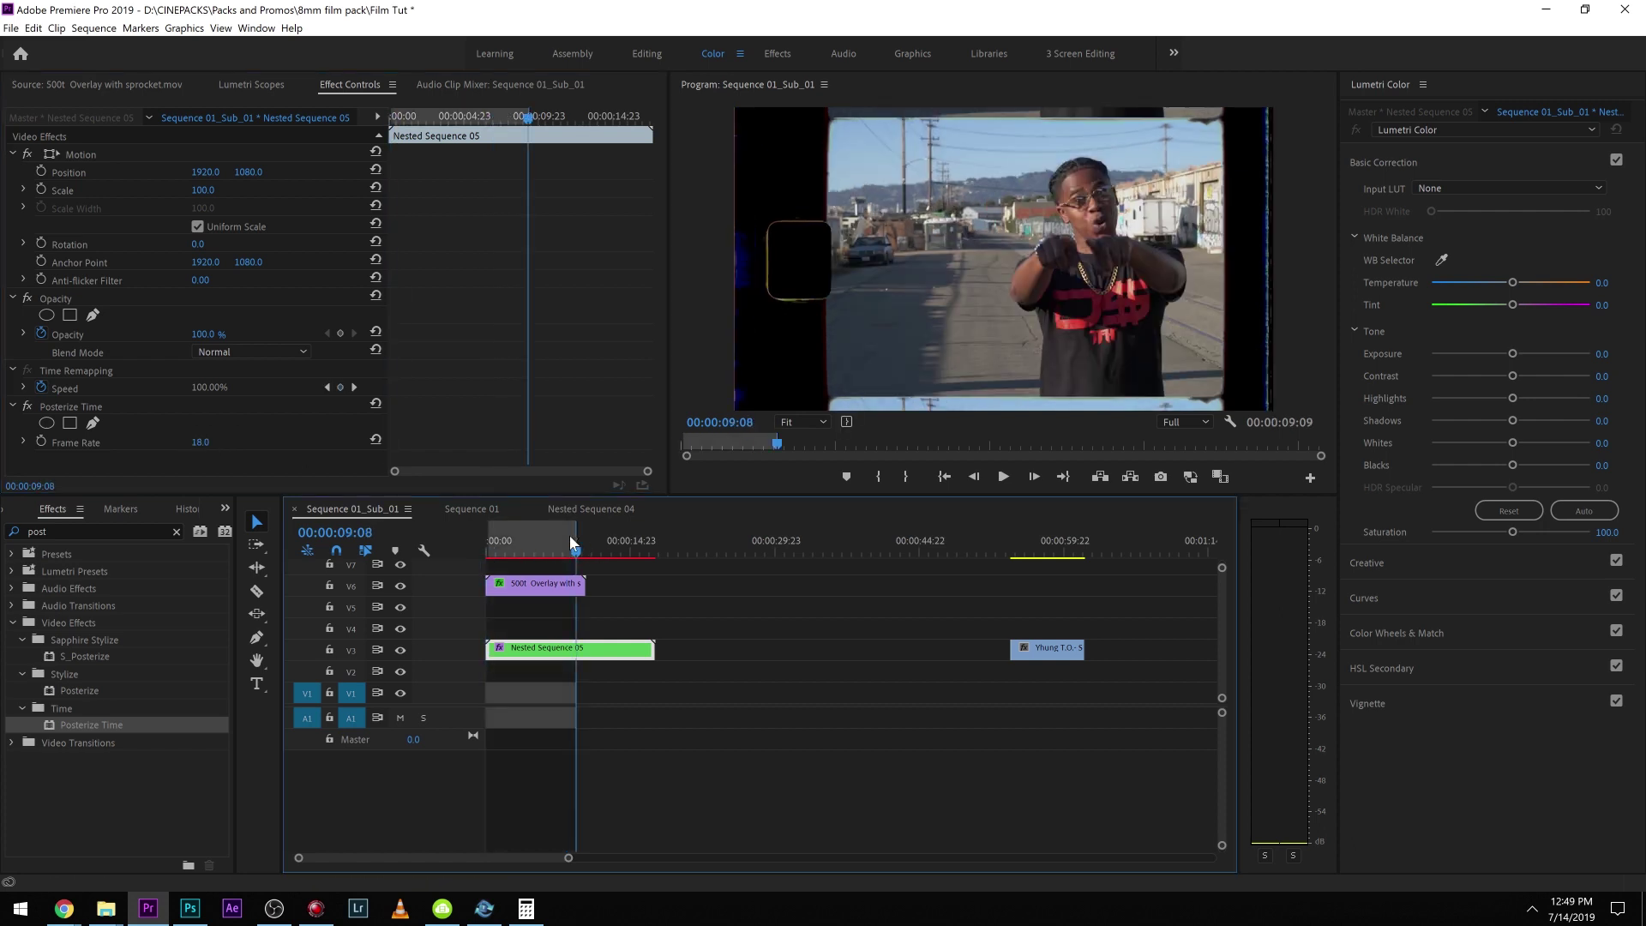
{"action": "key", "text": "ctrl+shift+space"}
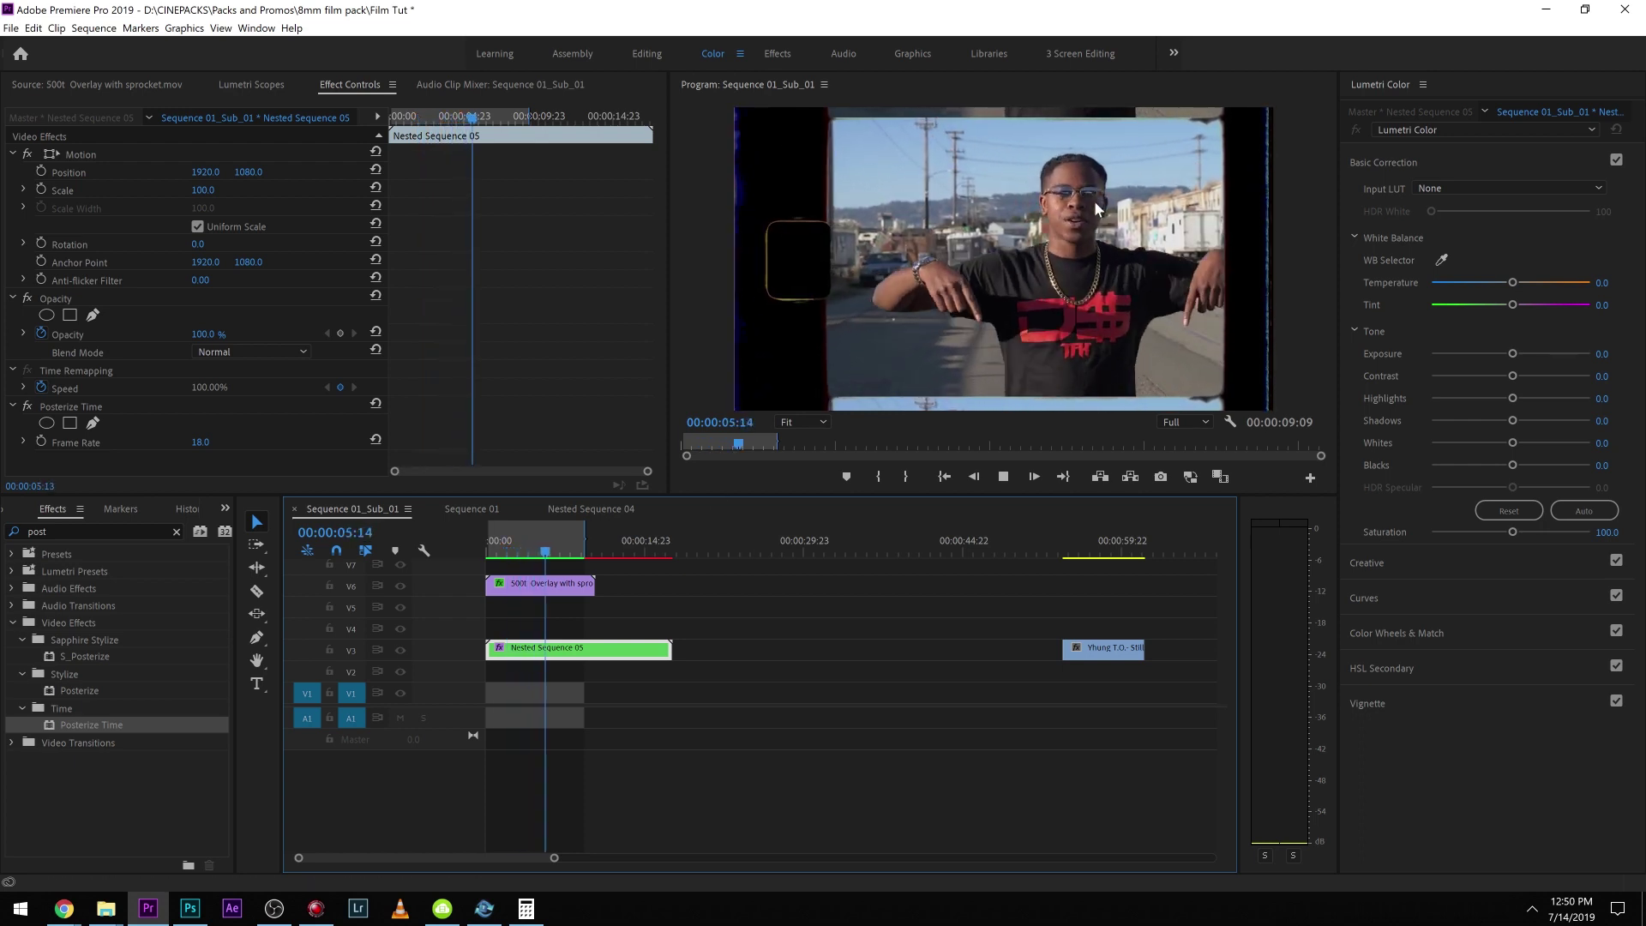
{"action": "key", "text": "space"}
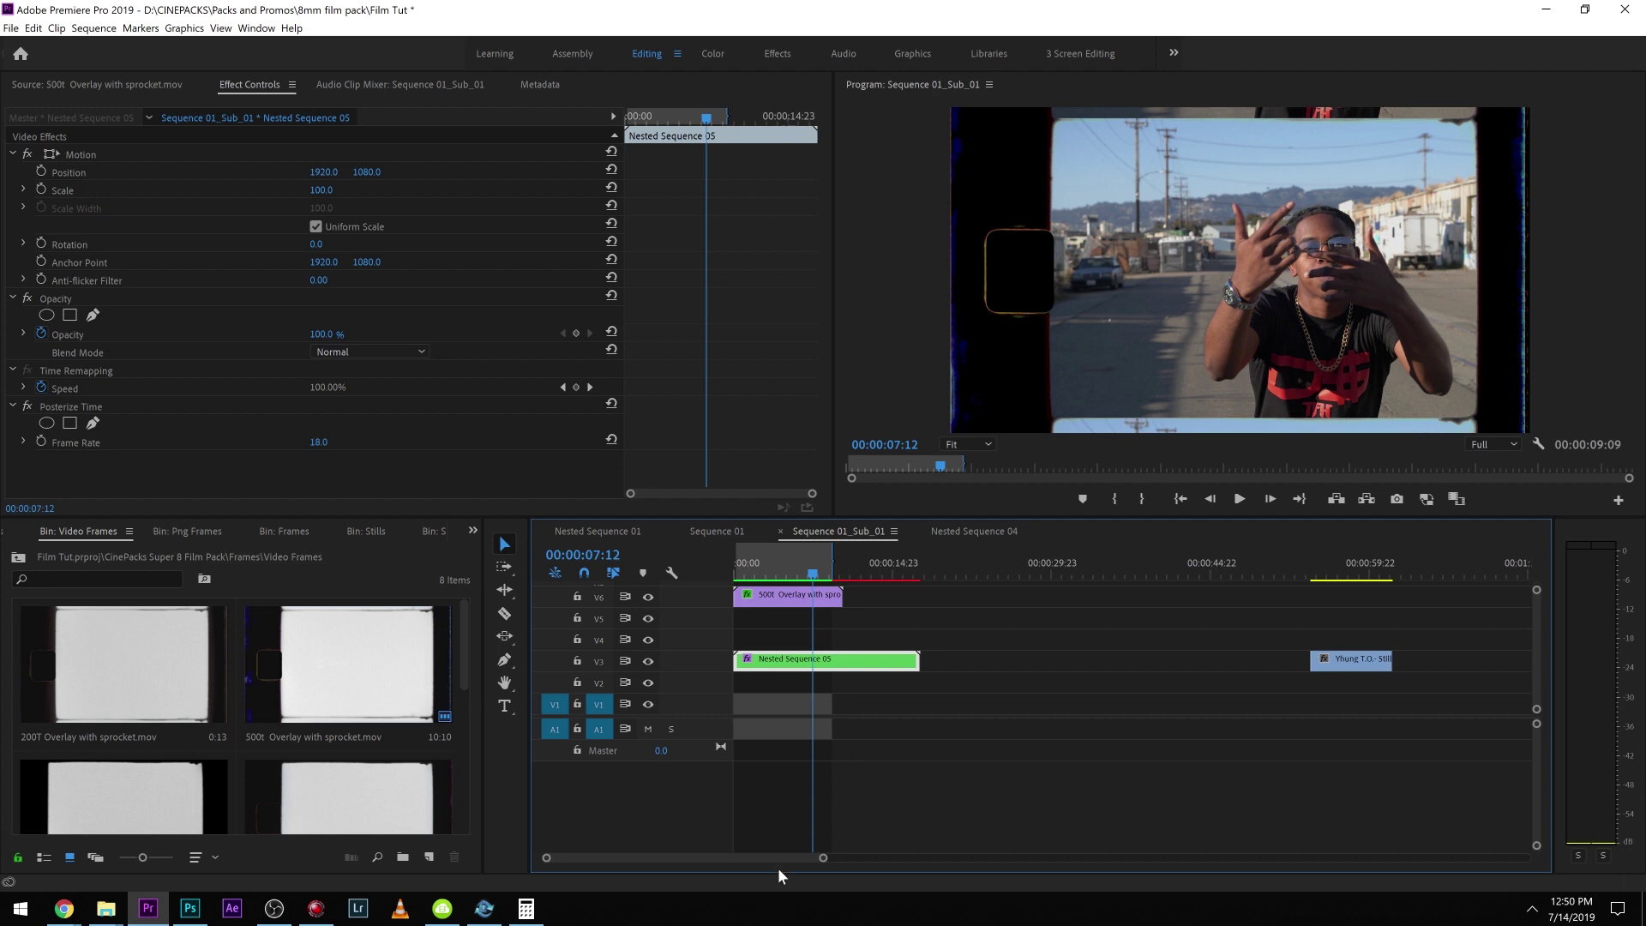
Step: Navigate up to the CinePacks Super 8 Film Pack bin and open the Sounds bin
{"action": "left_click", "coordinate": [18, 557]}
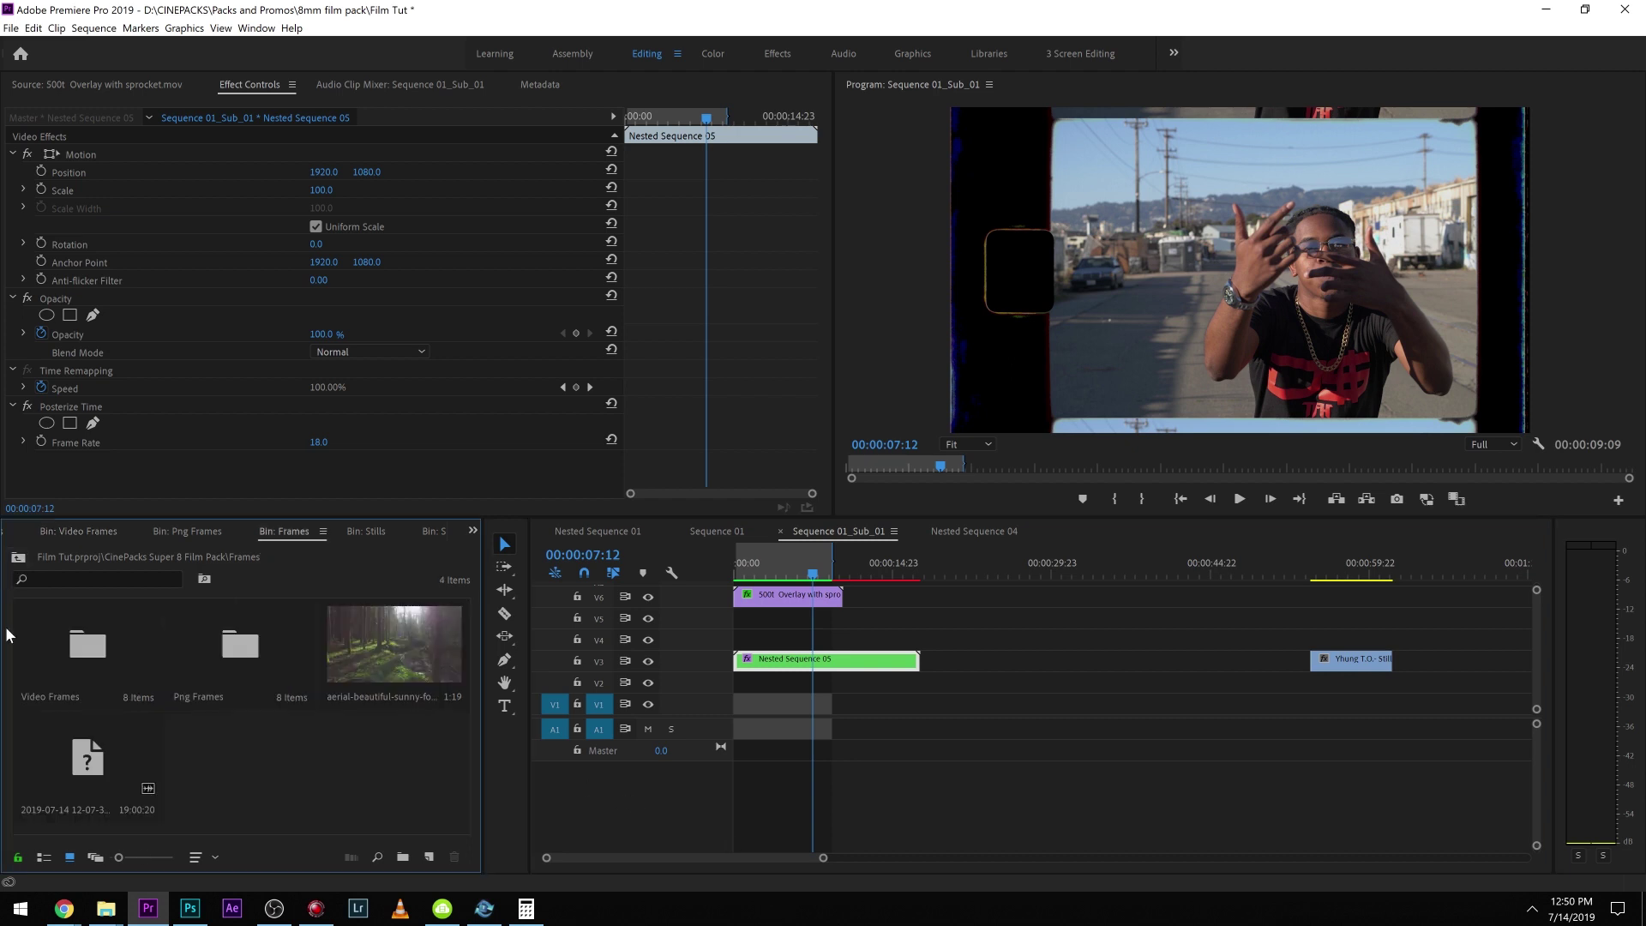
{"action": "left_click", "coordinate": [18, 557]}
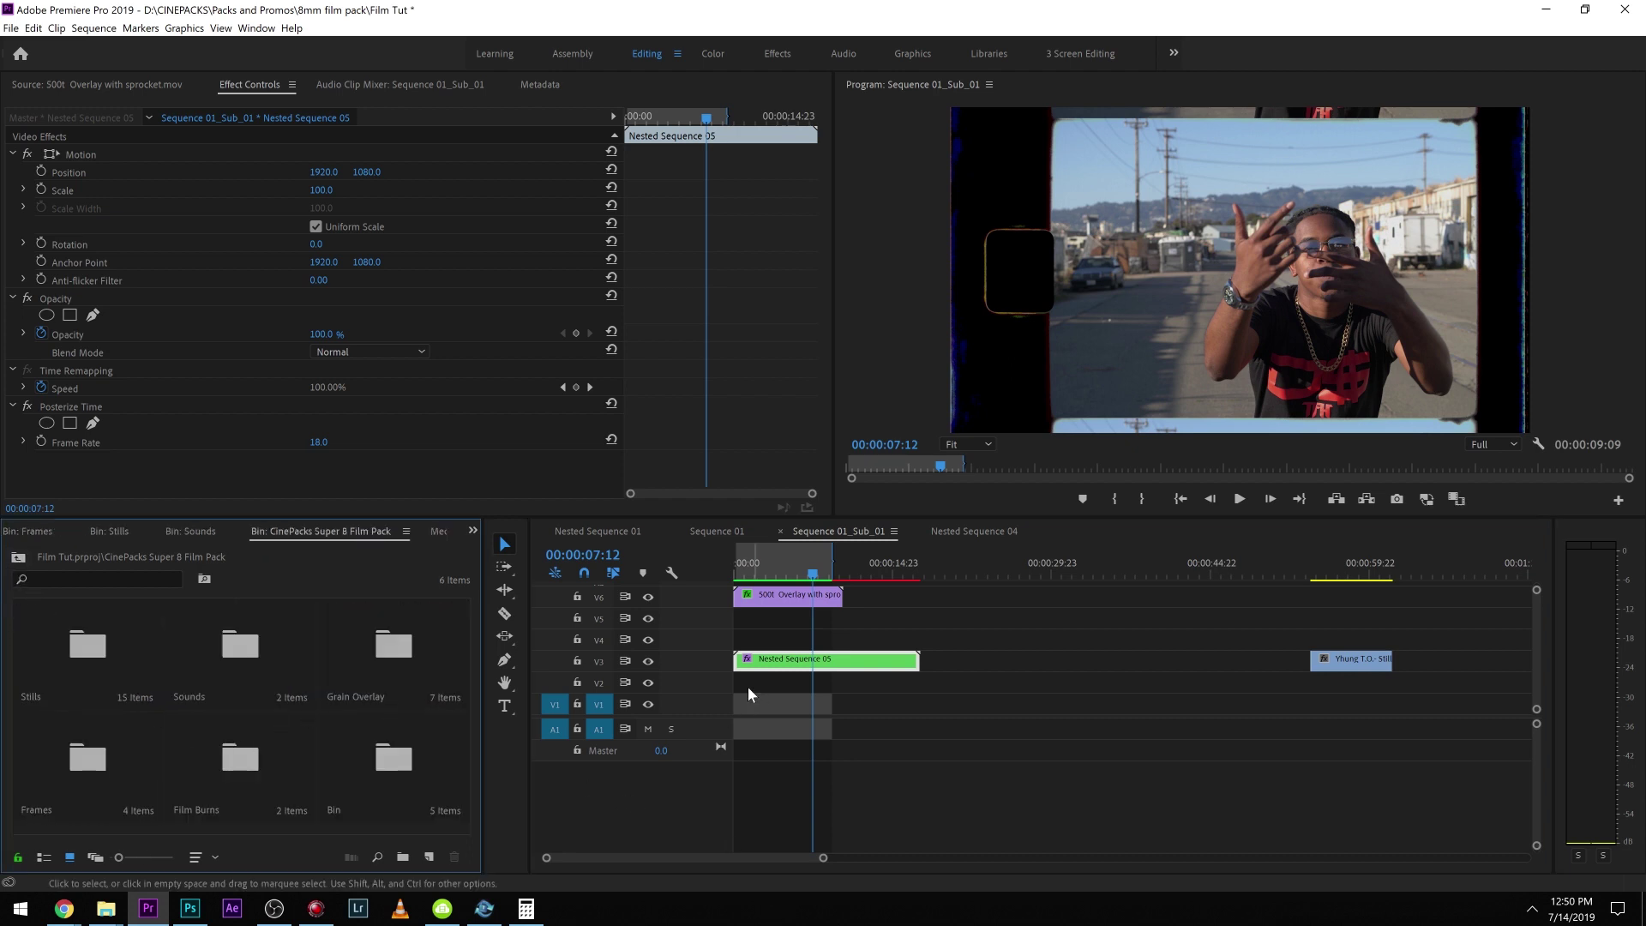
{"action": "double_click", "coordinate": [214, 643]}
Step: Audition Film Sound 1.wav on A1 from the start, then delete it
{"action": "left_click_drag", "start_coordinate": [88, 645], "coordinate": [711, 794]}
{"action": "left_click", "coordinate": [797, 750]}
{"action": "key", "text": "Home"}
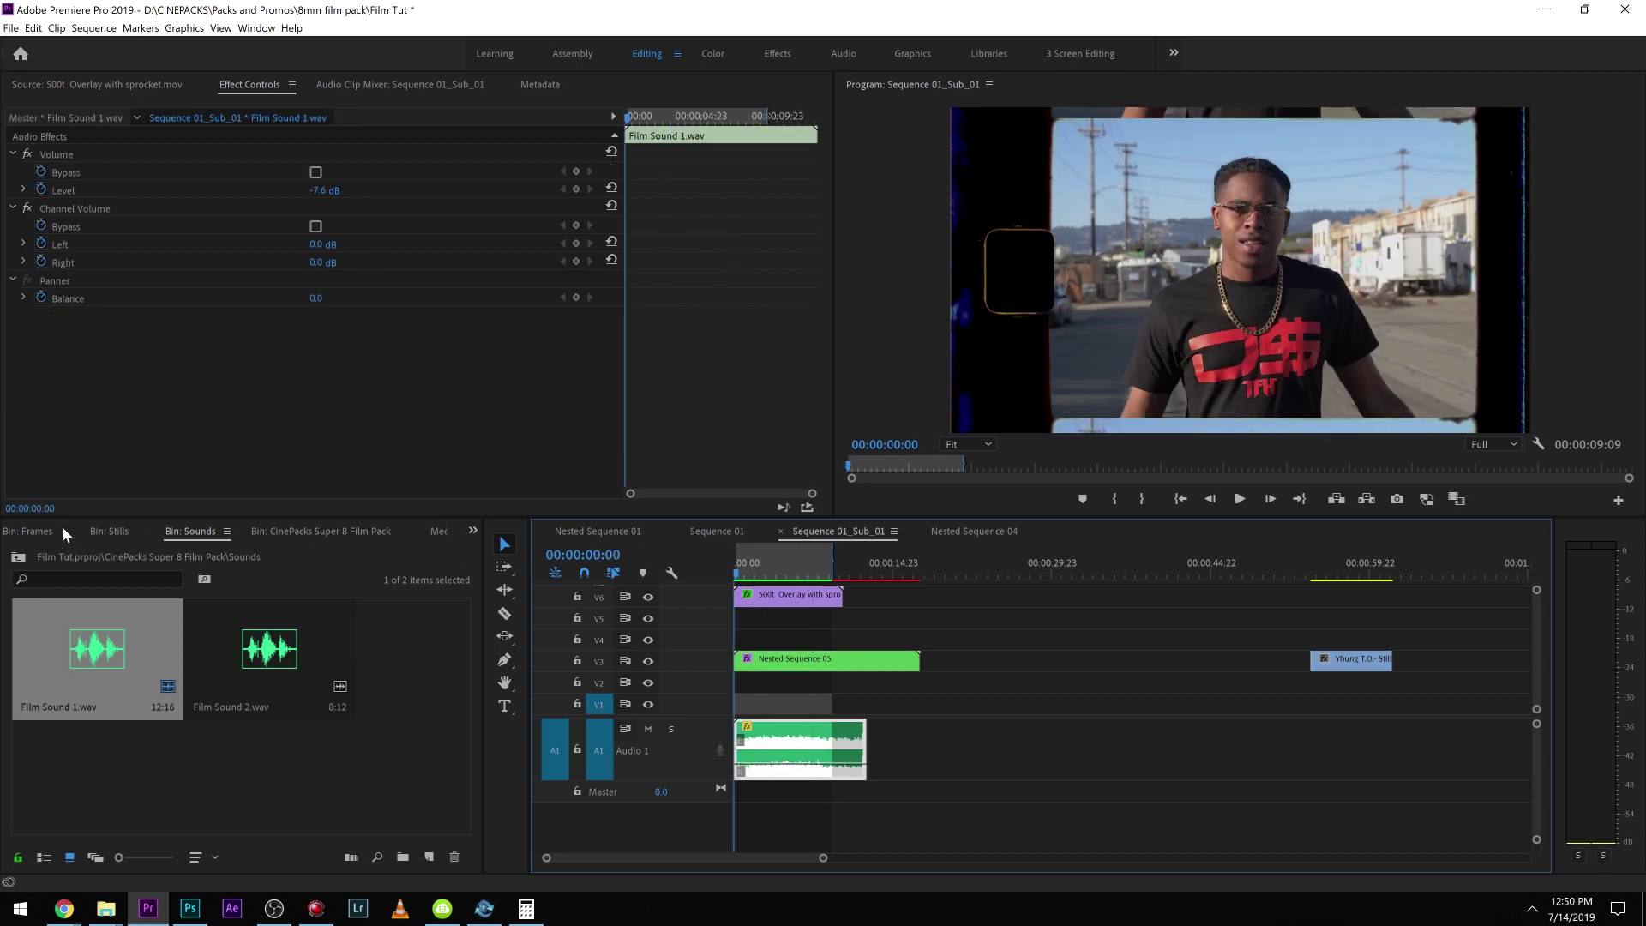
{"action": "key", "text": "space"}
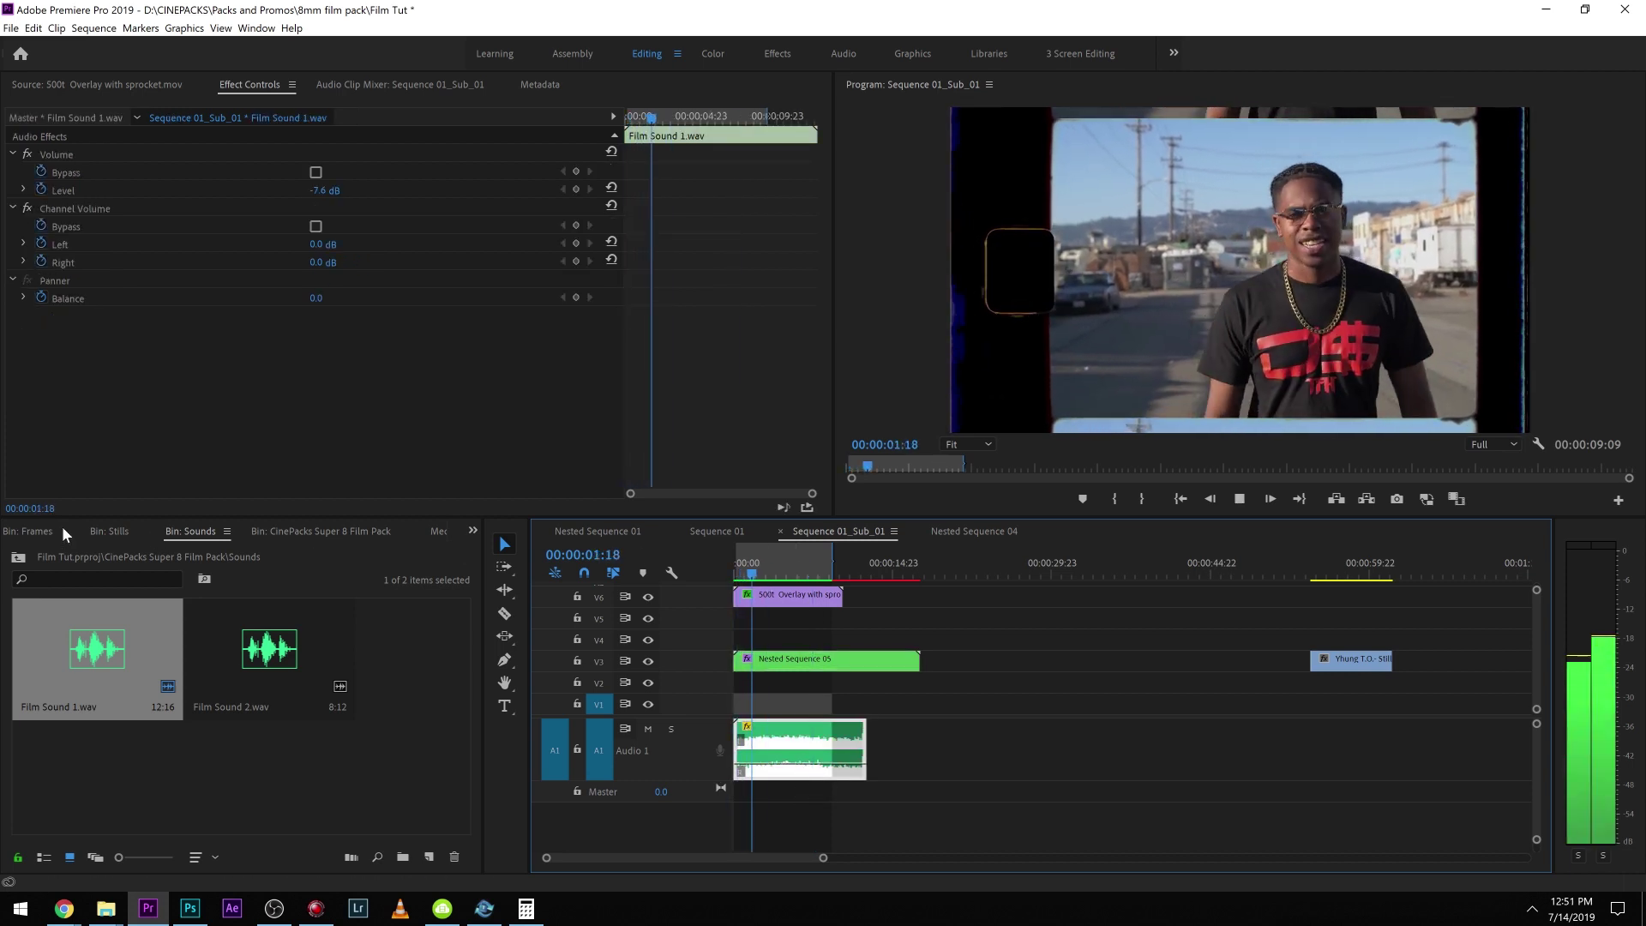
{"action": "key", "text": "space"}
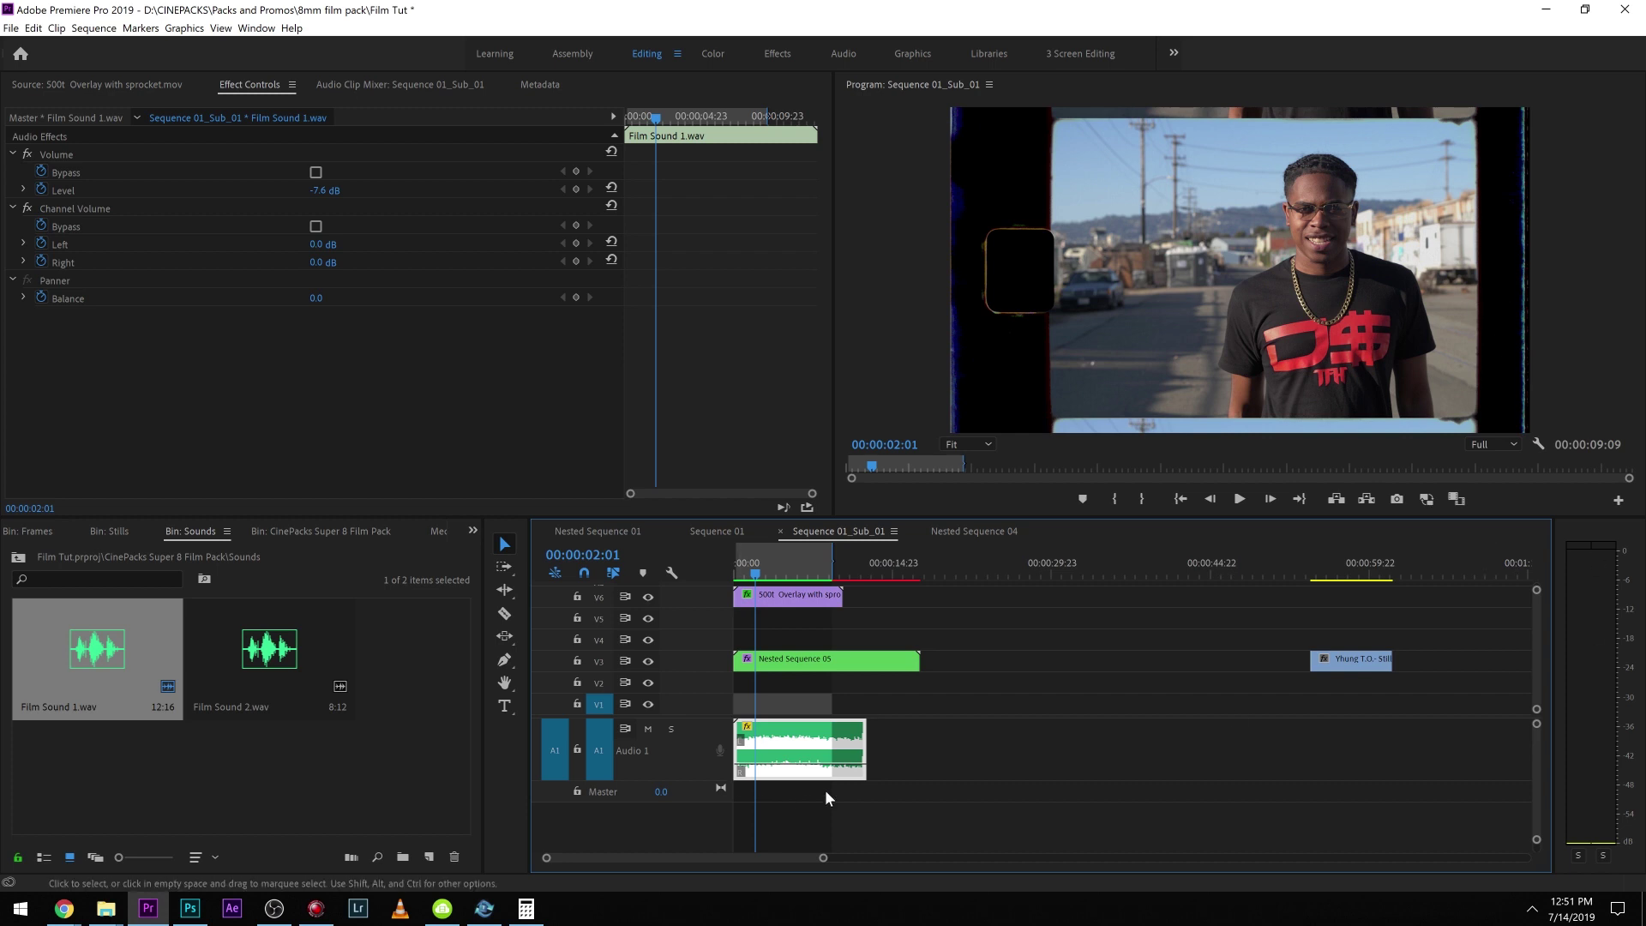
{"action": "key", "text": "Delete"}
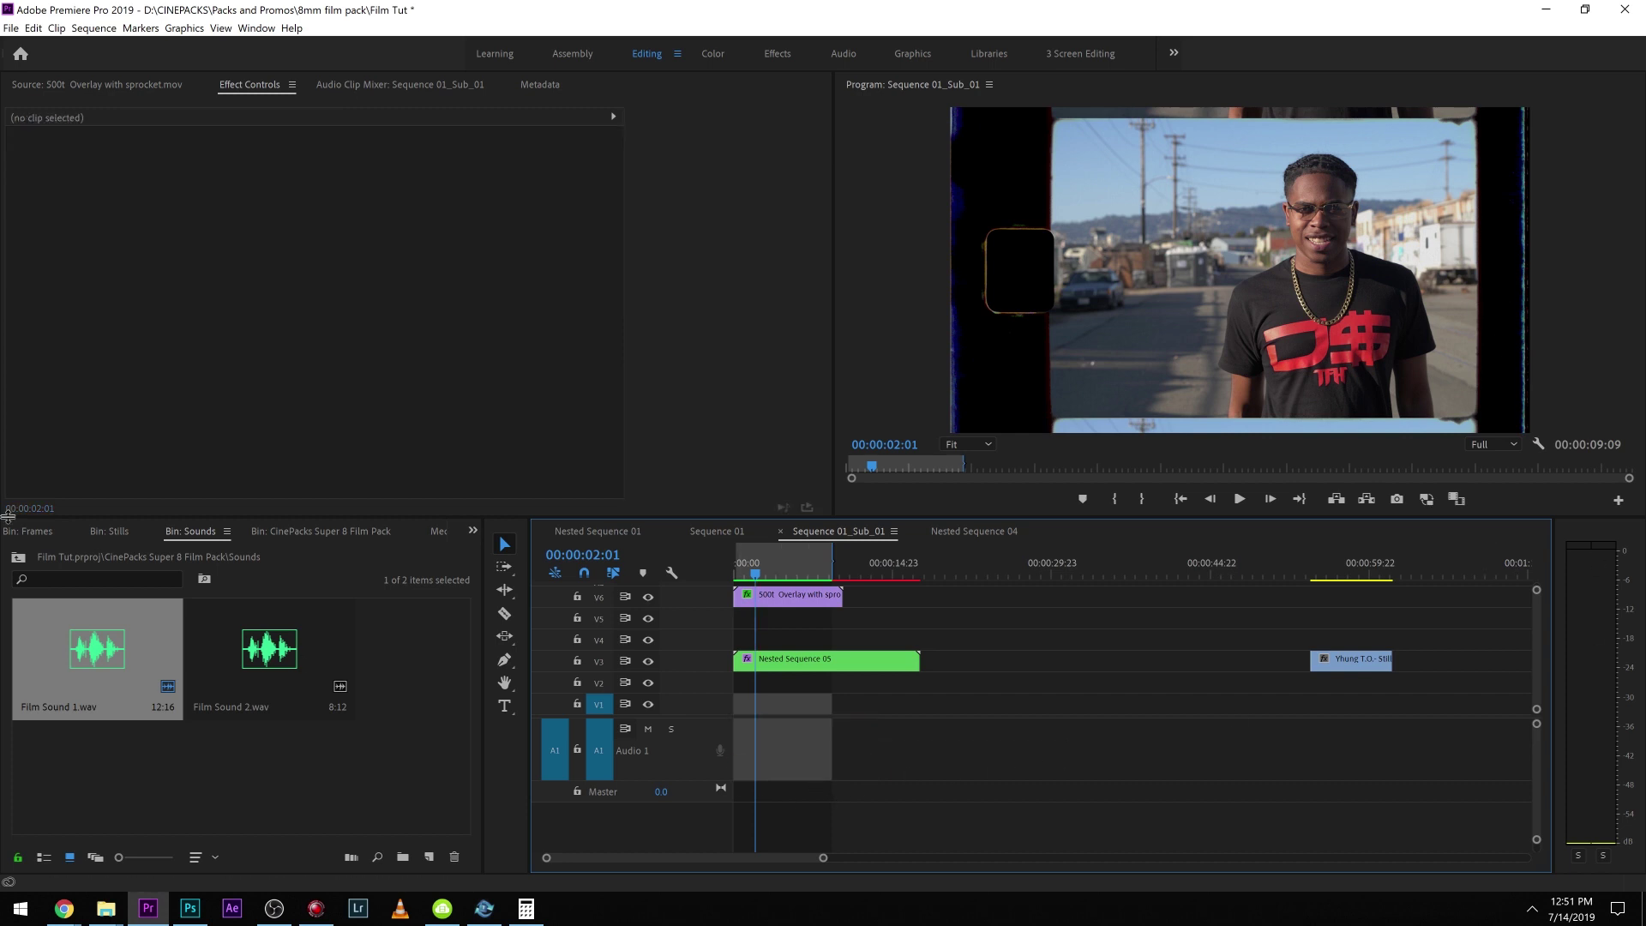
Step: Open the Grain Overlay bin and place 500T Extra Grain on V5 at the start
{"action": "left_click", "coordinate": [18, 556]}
{"action": "double_click", "coordinate": [403, 659]}
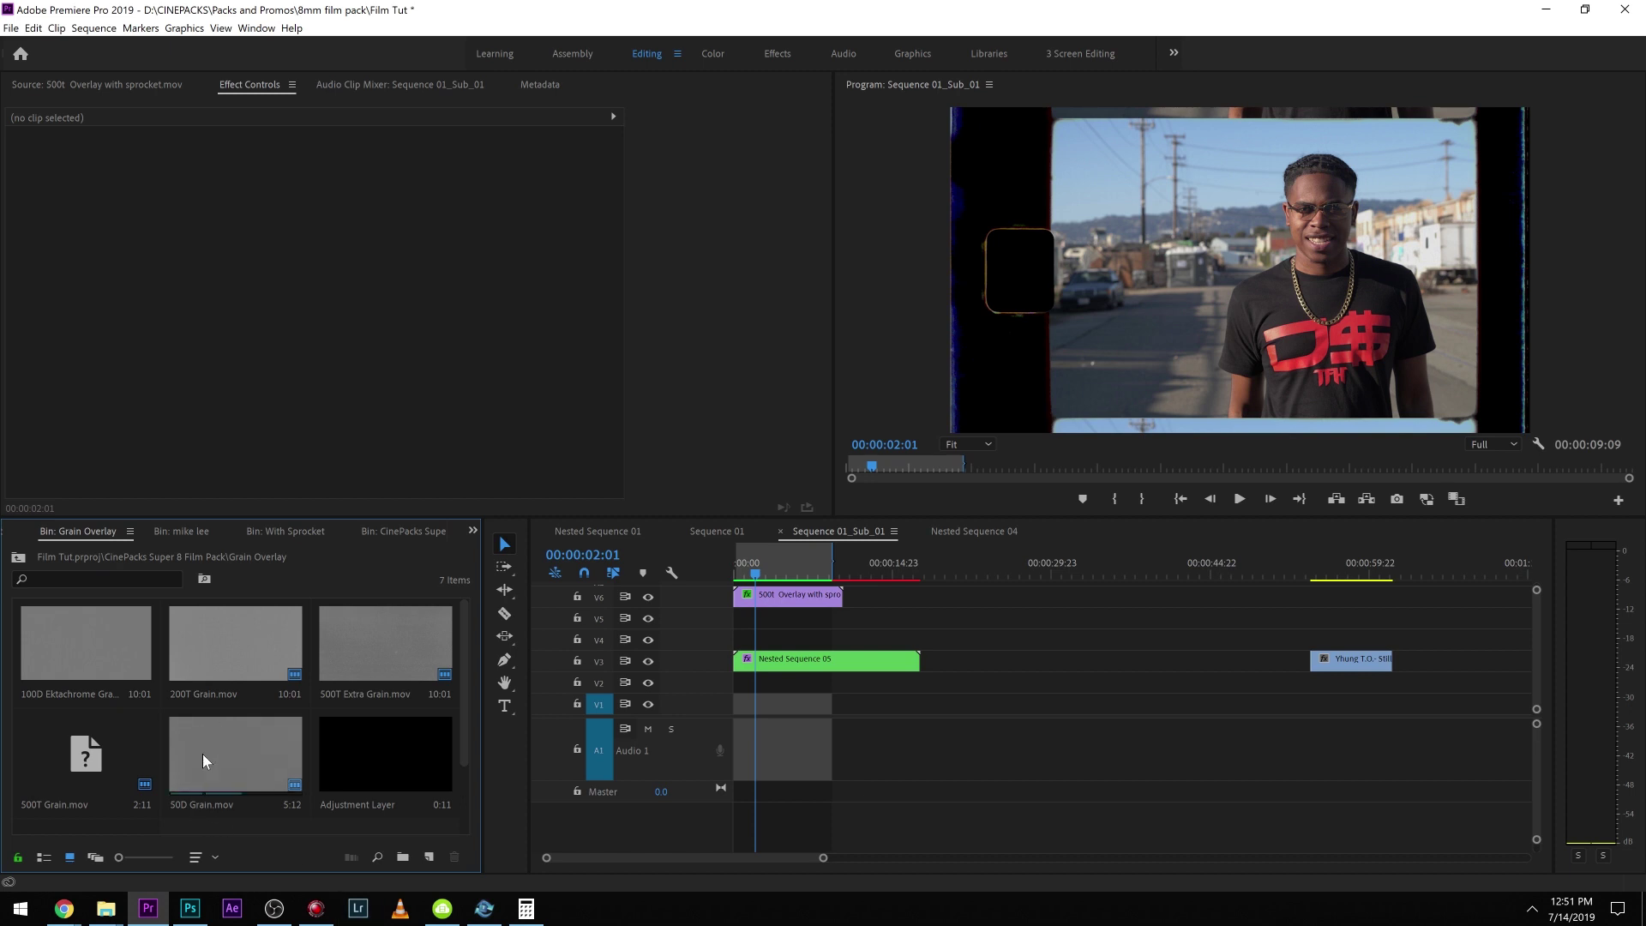
{"action": "left_click_drag", "start_coordinate": [394, 636], "coordinate": [784, 617]}
{"action": "left_click", "coordinate": [785, 616]}
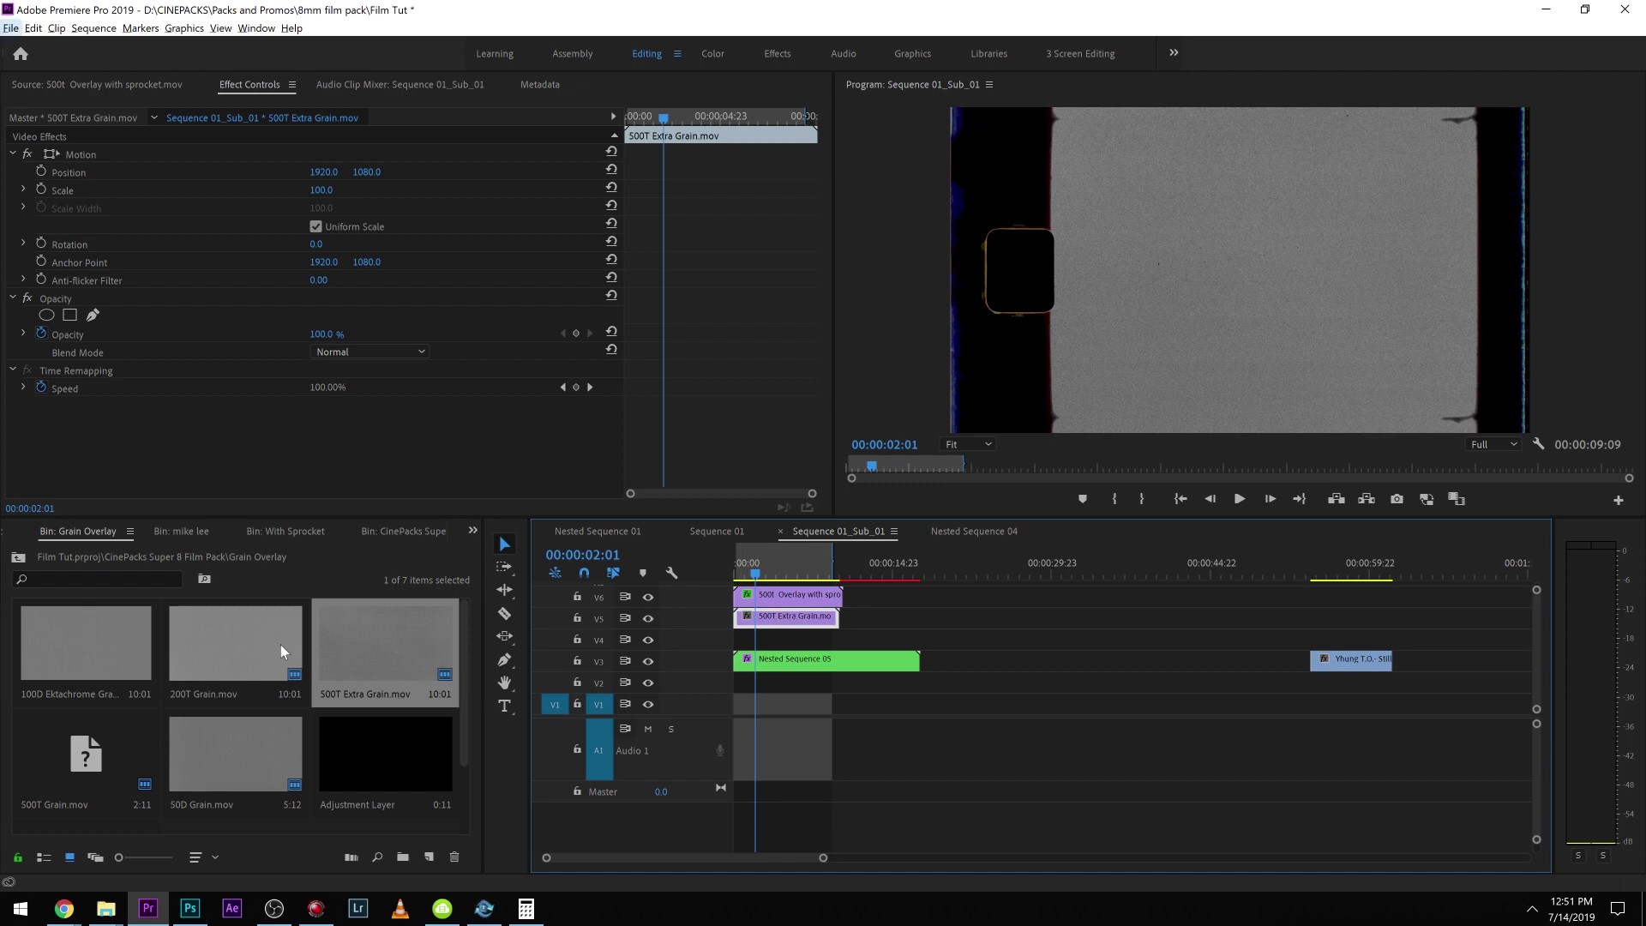
Step: Replace it with 50D Grain blended as Overlay, preview, and duplicate it along V5
{"action": "left_click_drag", "start_coordinate": [204, 784], "coordinate": [803, 616]}
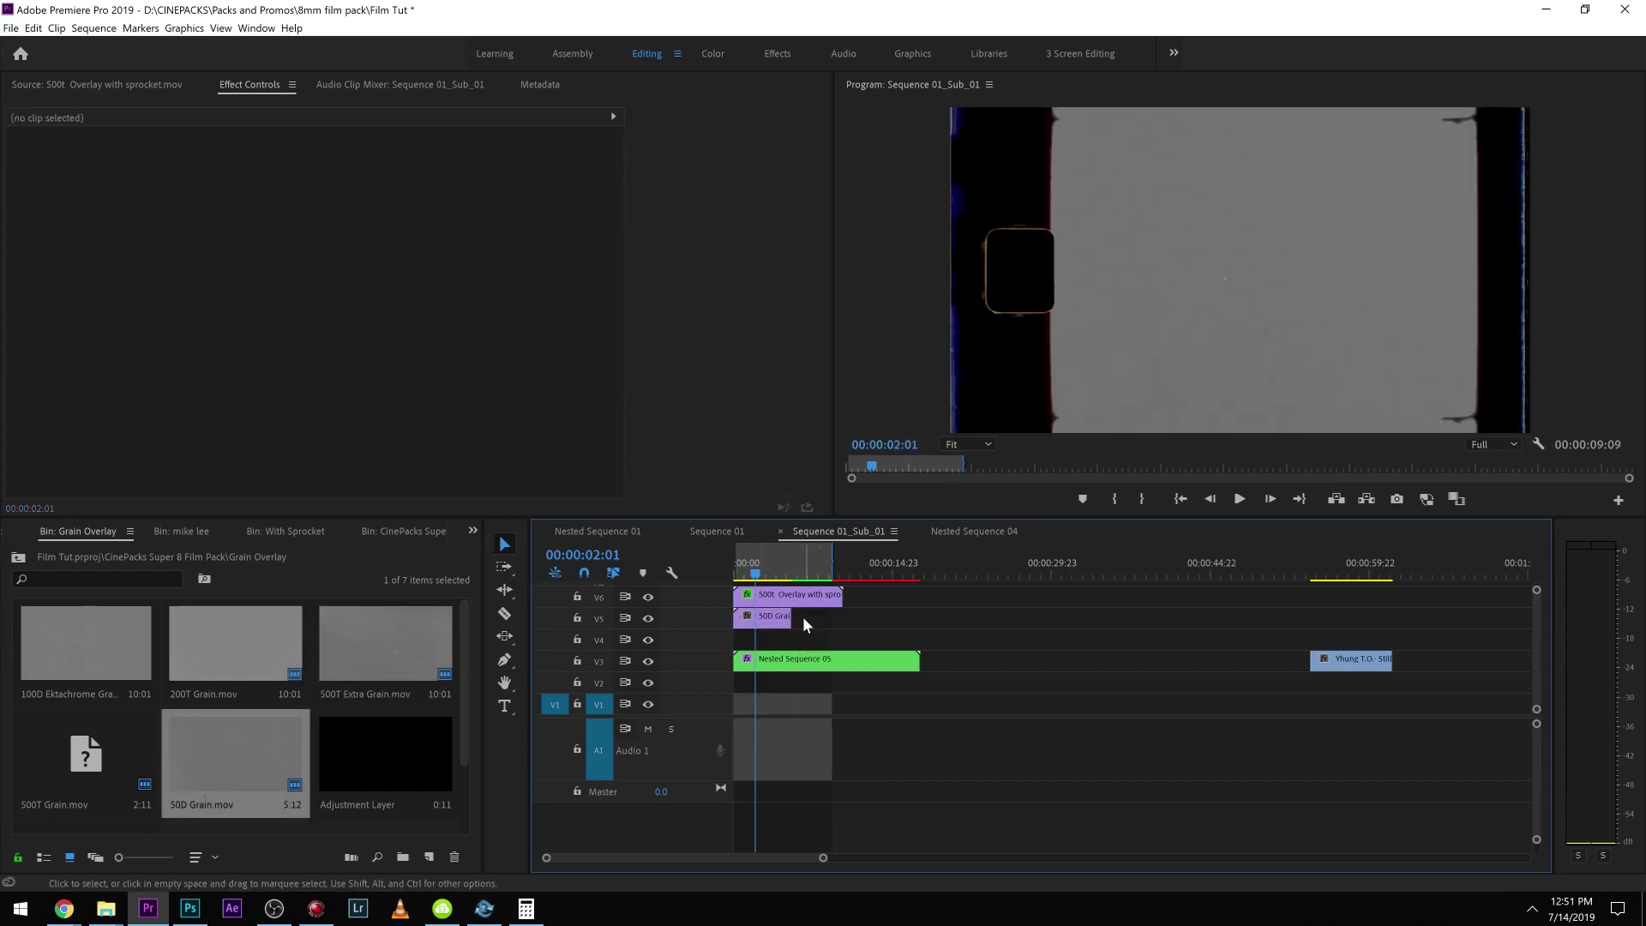
{"action": "left_click", "coordinate": [780, 617]}
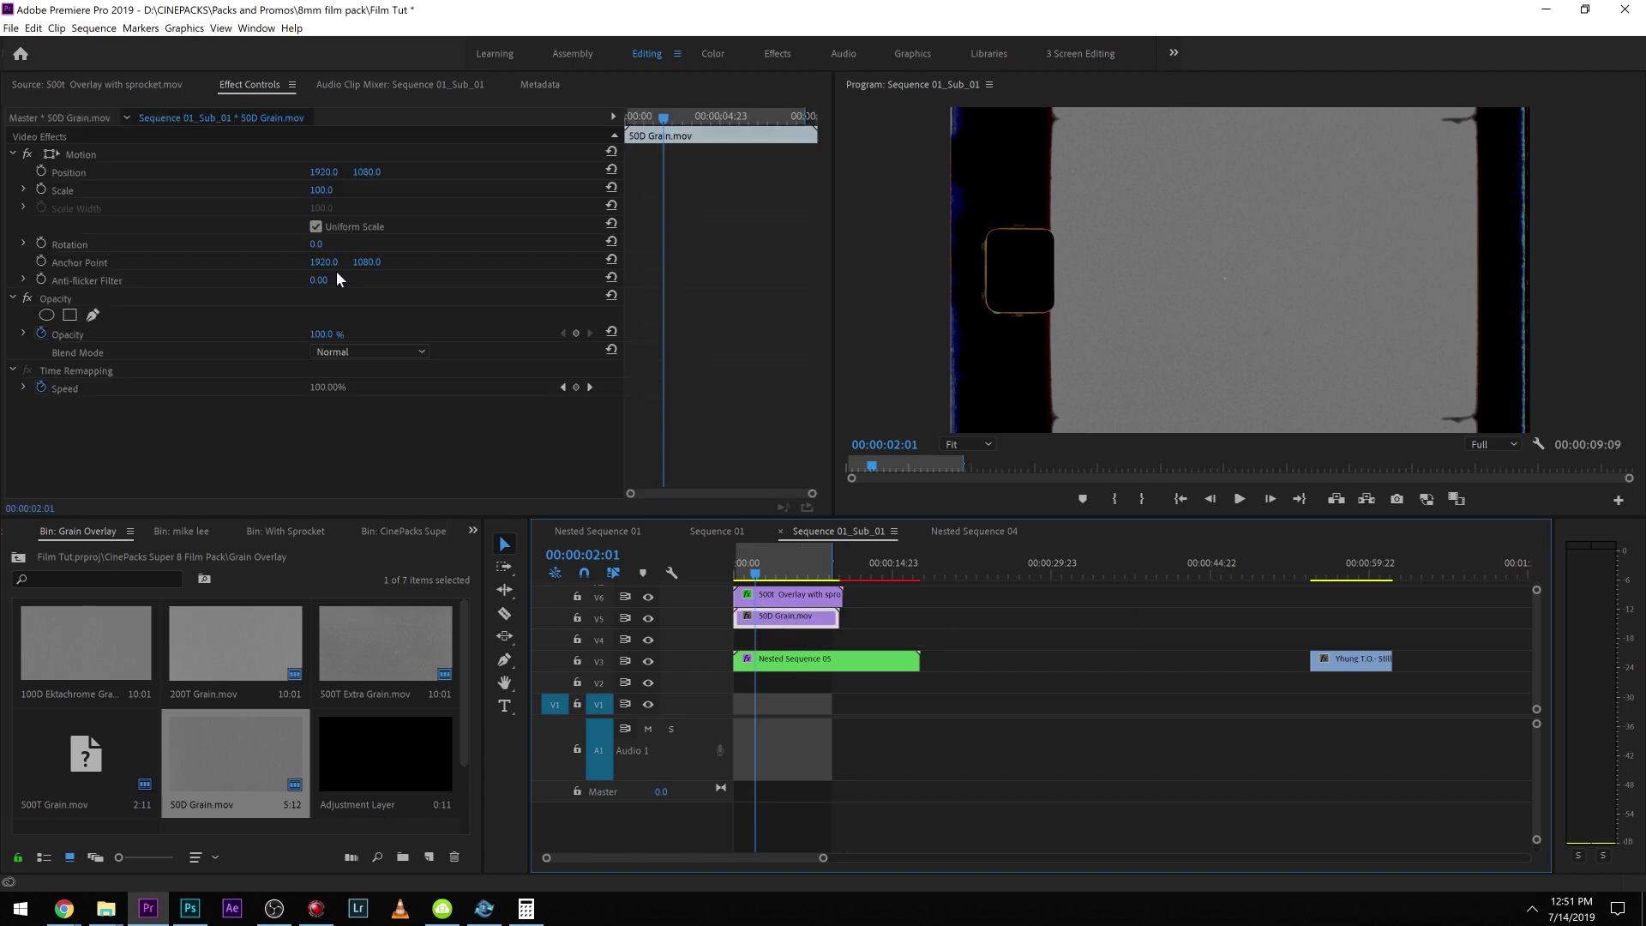
{"action": "left_click", "coordinate": [367, 352]}
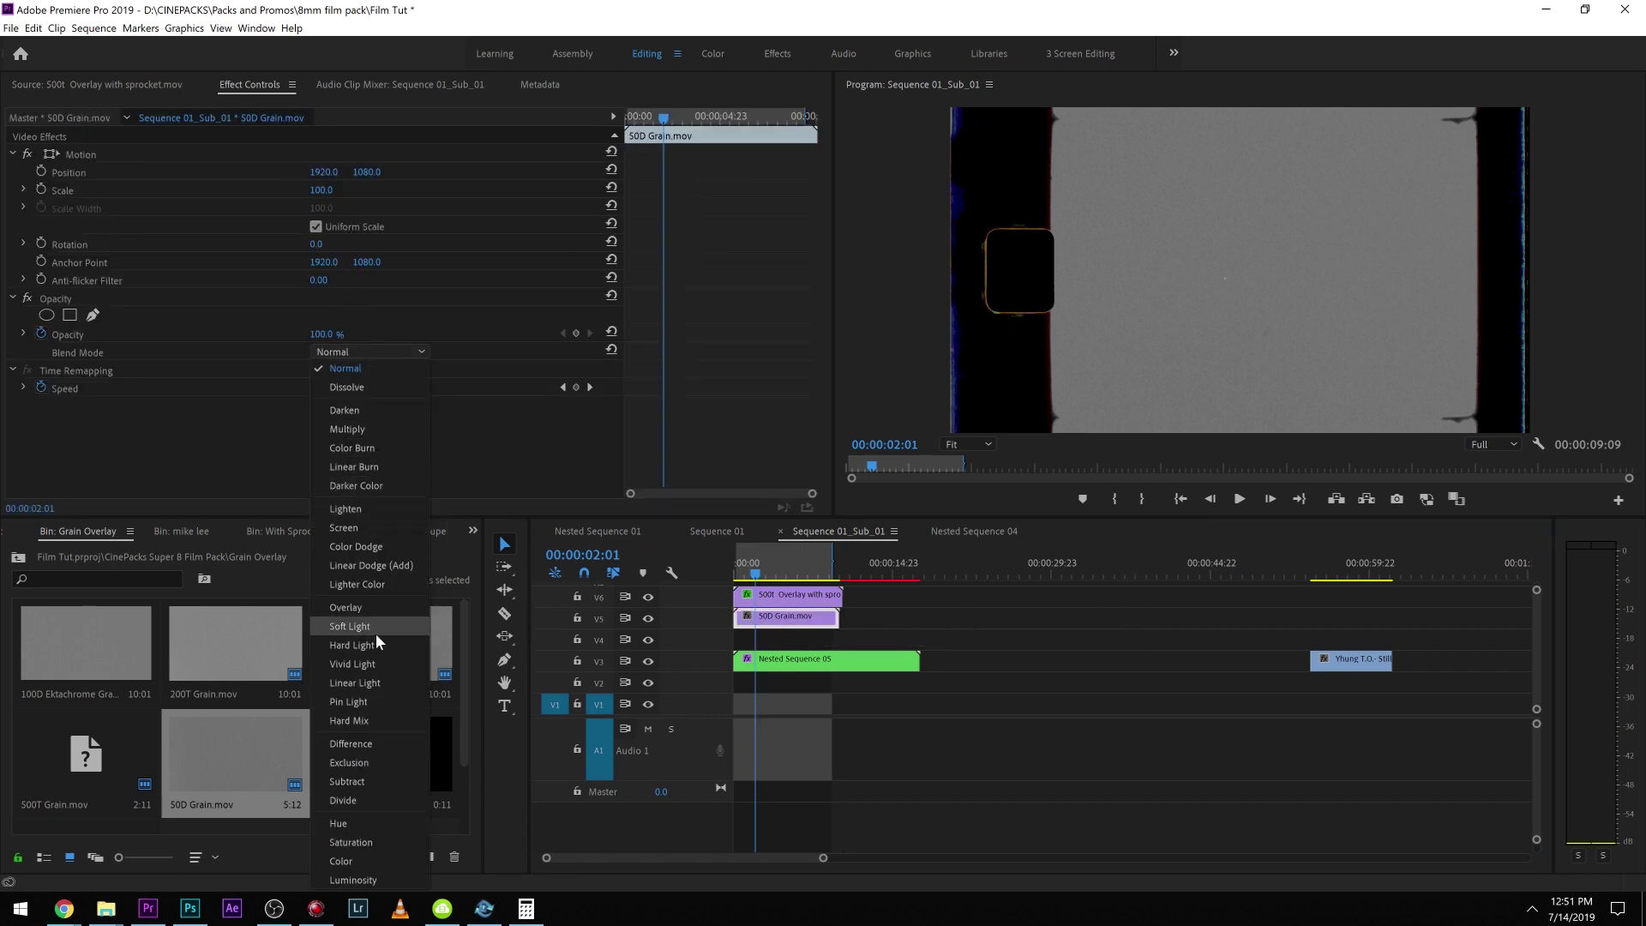
{"action": "left_click", "coordinate": [376, 609]}
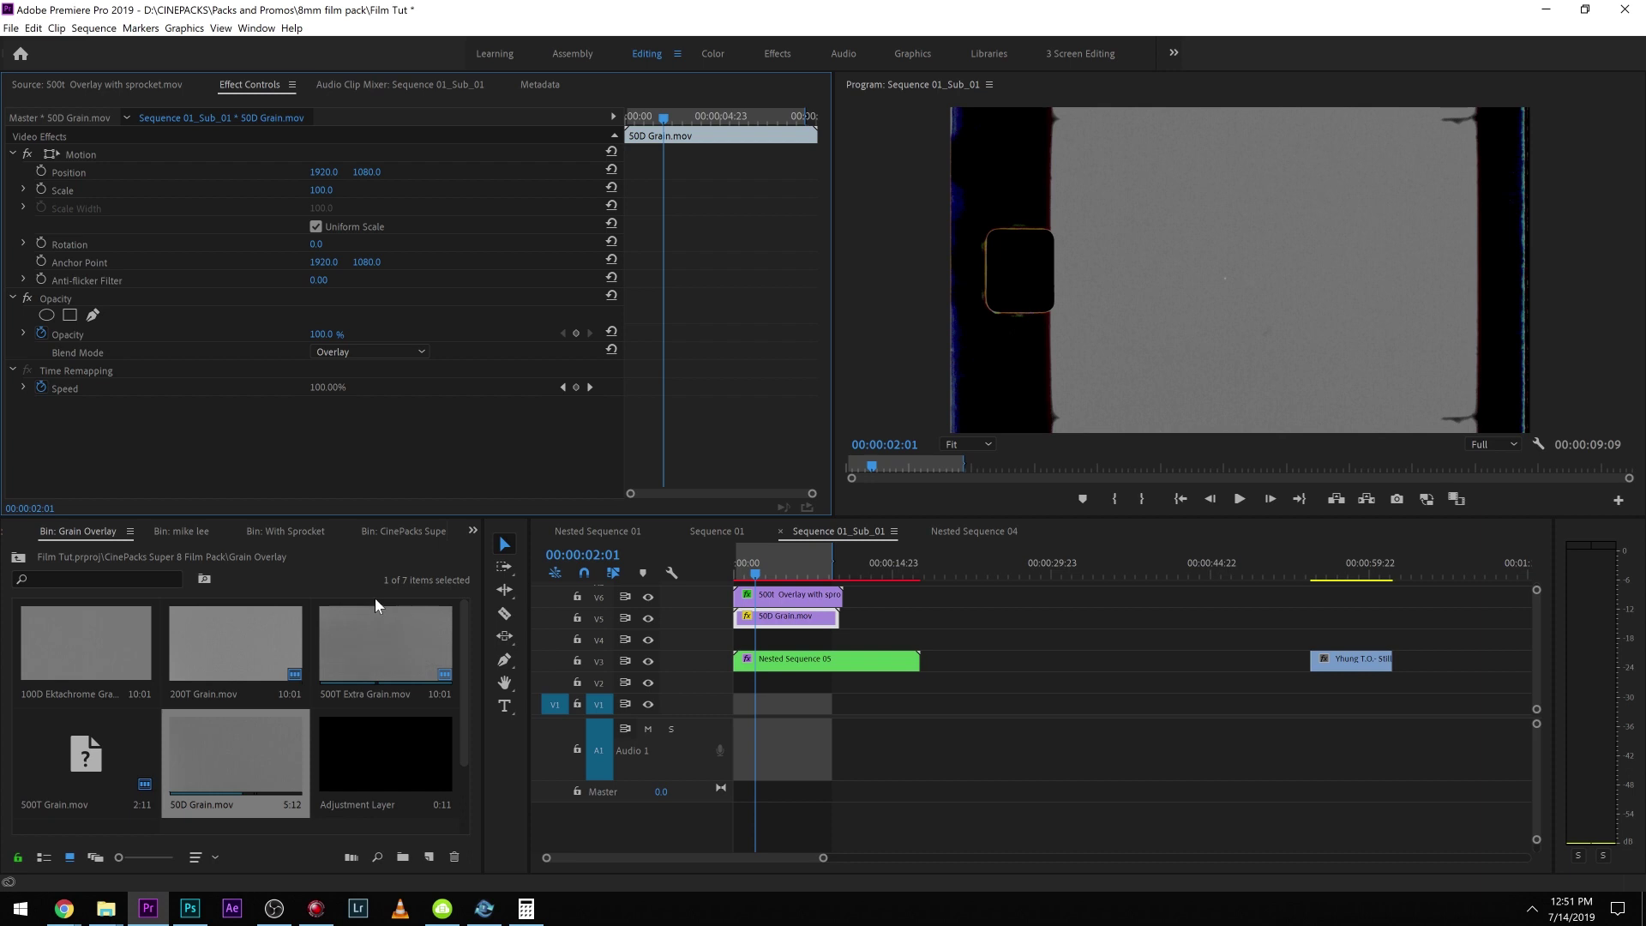
{"action": "left_click", "coordinate": [790, 613]}
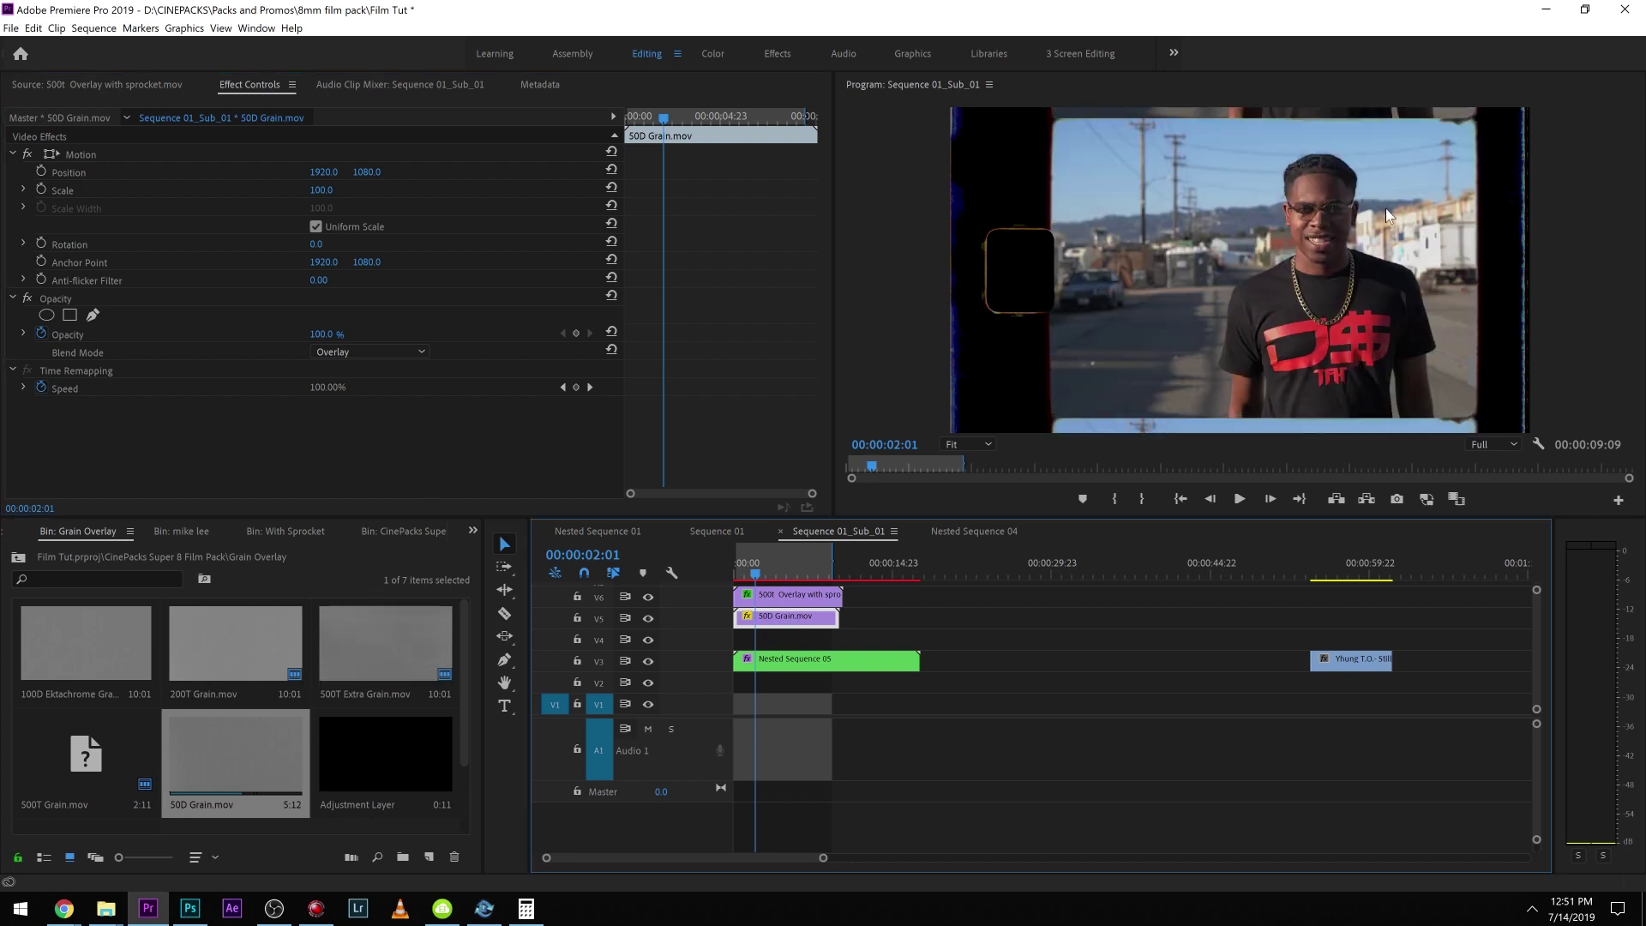
{"action": "left_click", "coordinate": [936, 624]}
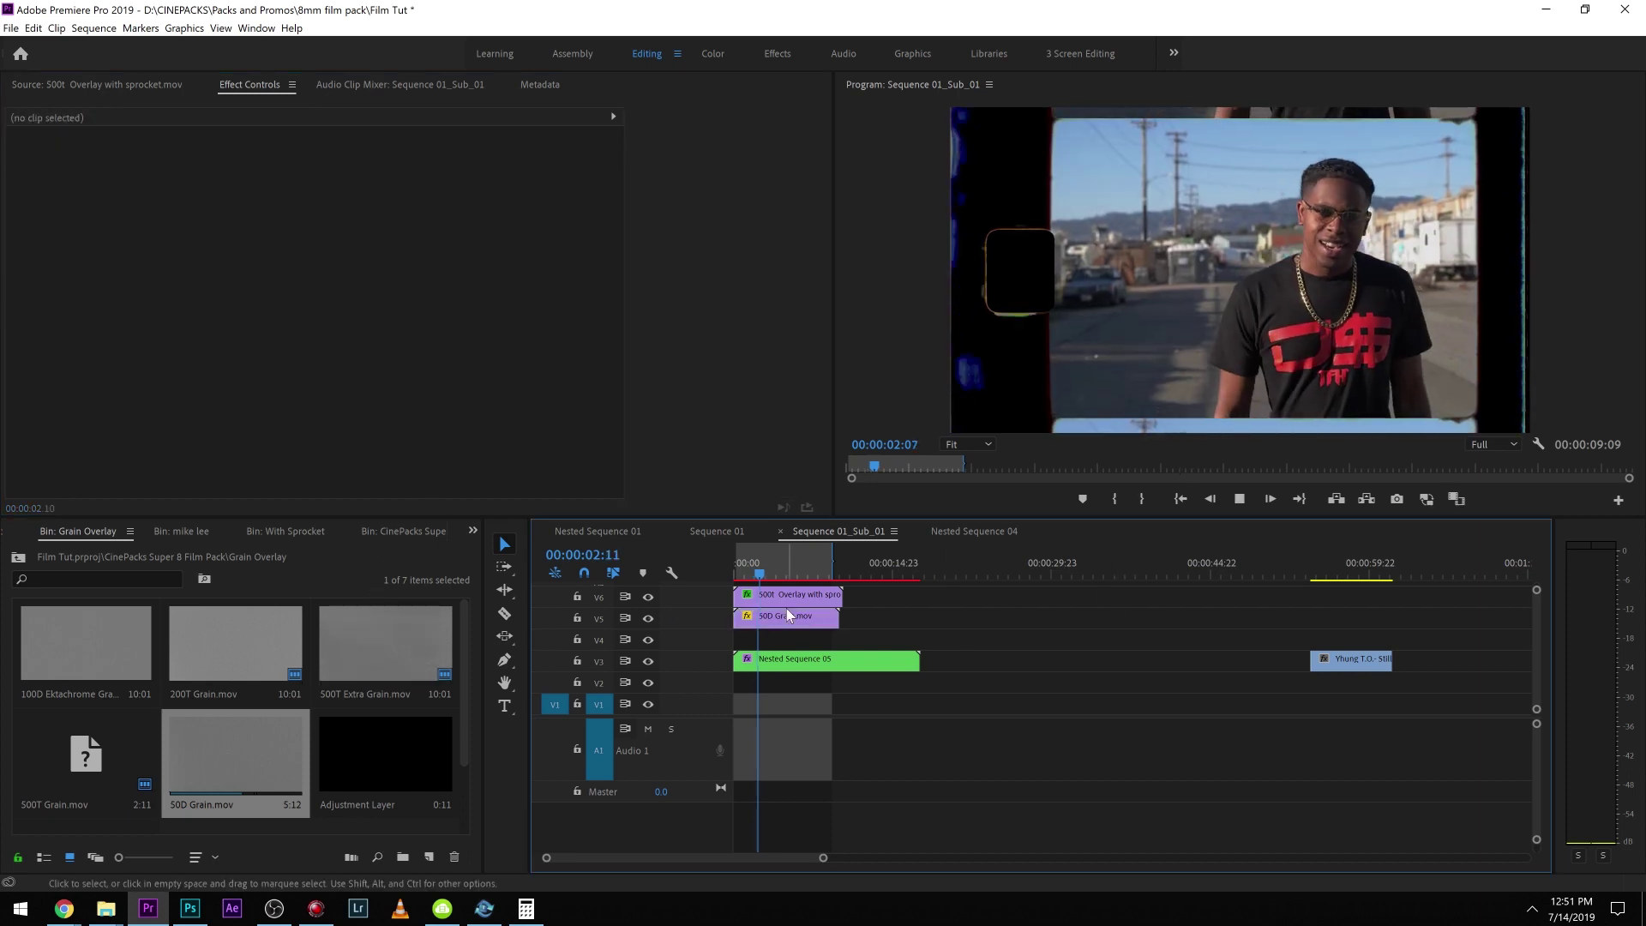
{"action": "key", "text": "space"}
{"action": "left_click_drag", "start_coordinate": [773, 615], "coordinate": [1027, 628]}
Step: Extend the 50D Grain copies along V5, then delete all four grain clips
{"action": "left_click", "coordinate": [819, 617], "text": "shift"}
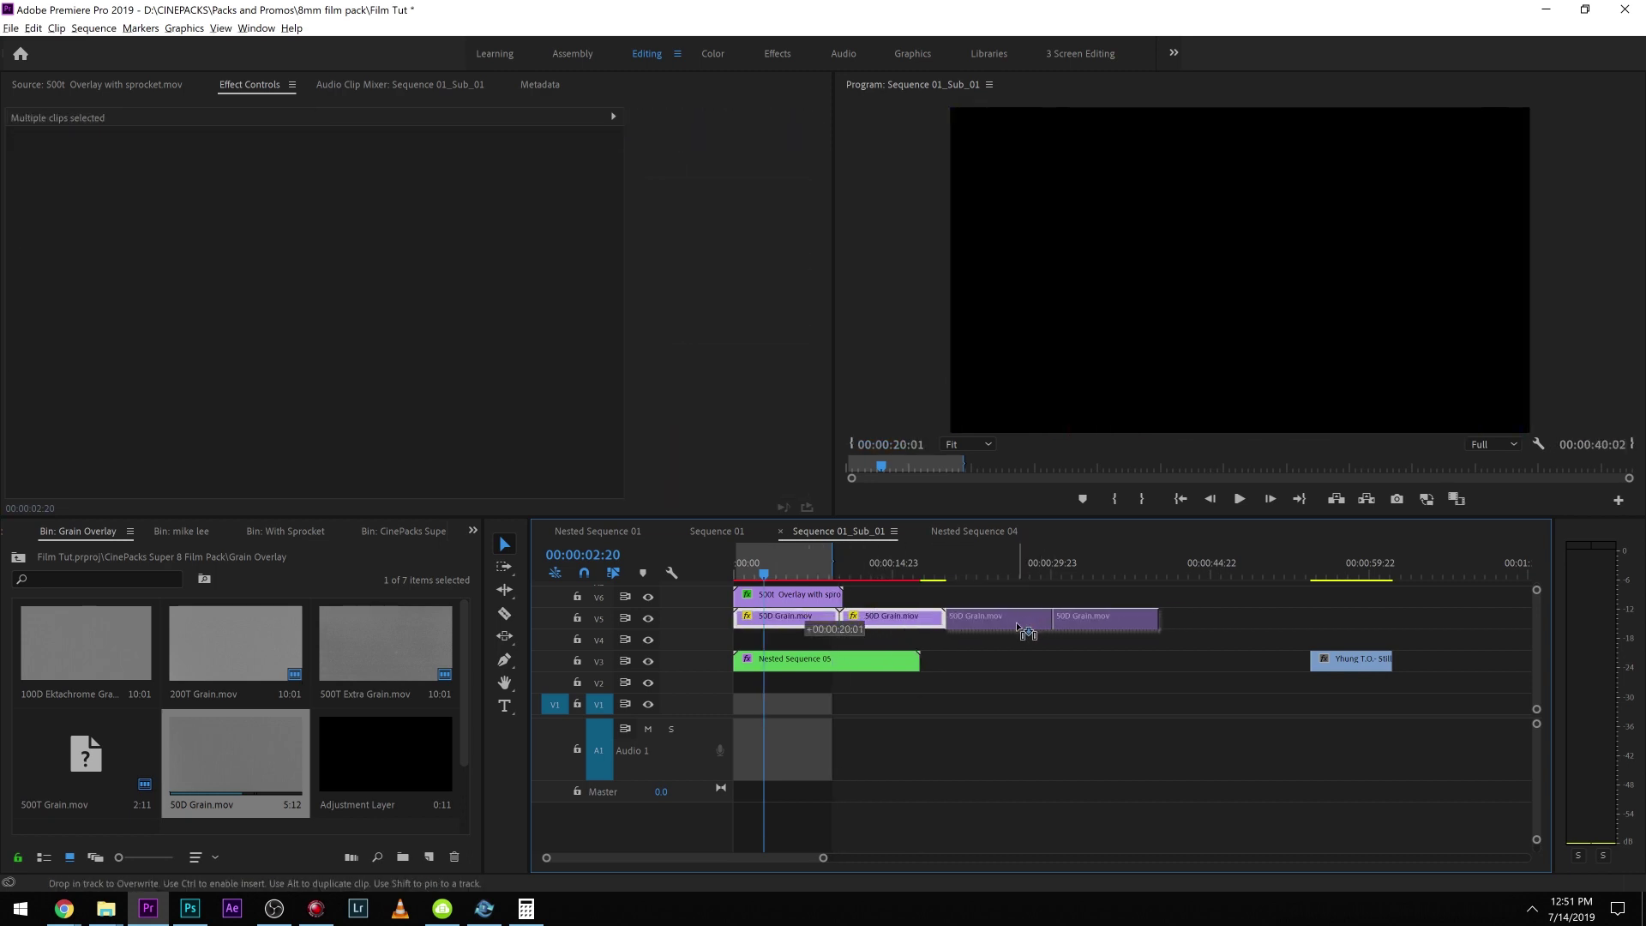
{"action": "left_click_drag", "start_coordinate": [1226, 609], "coordinate": [784, 603]}
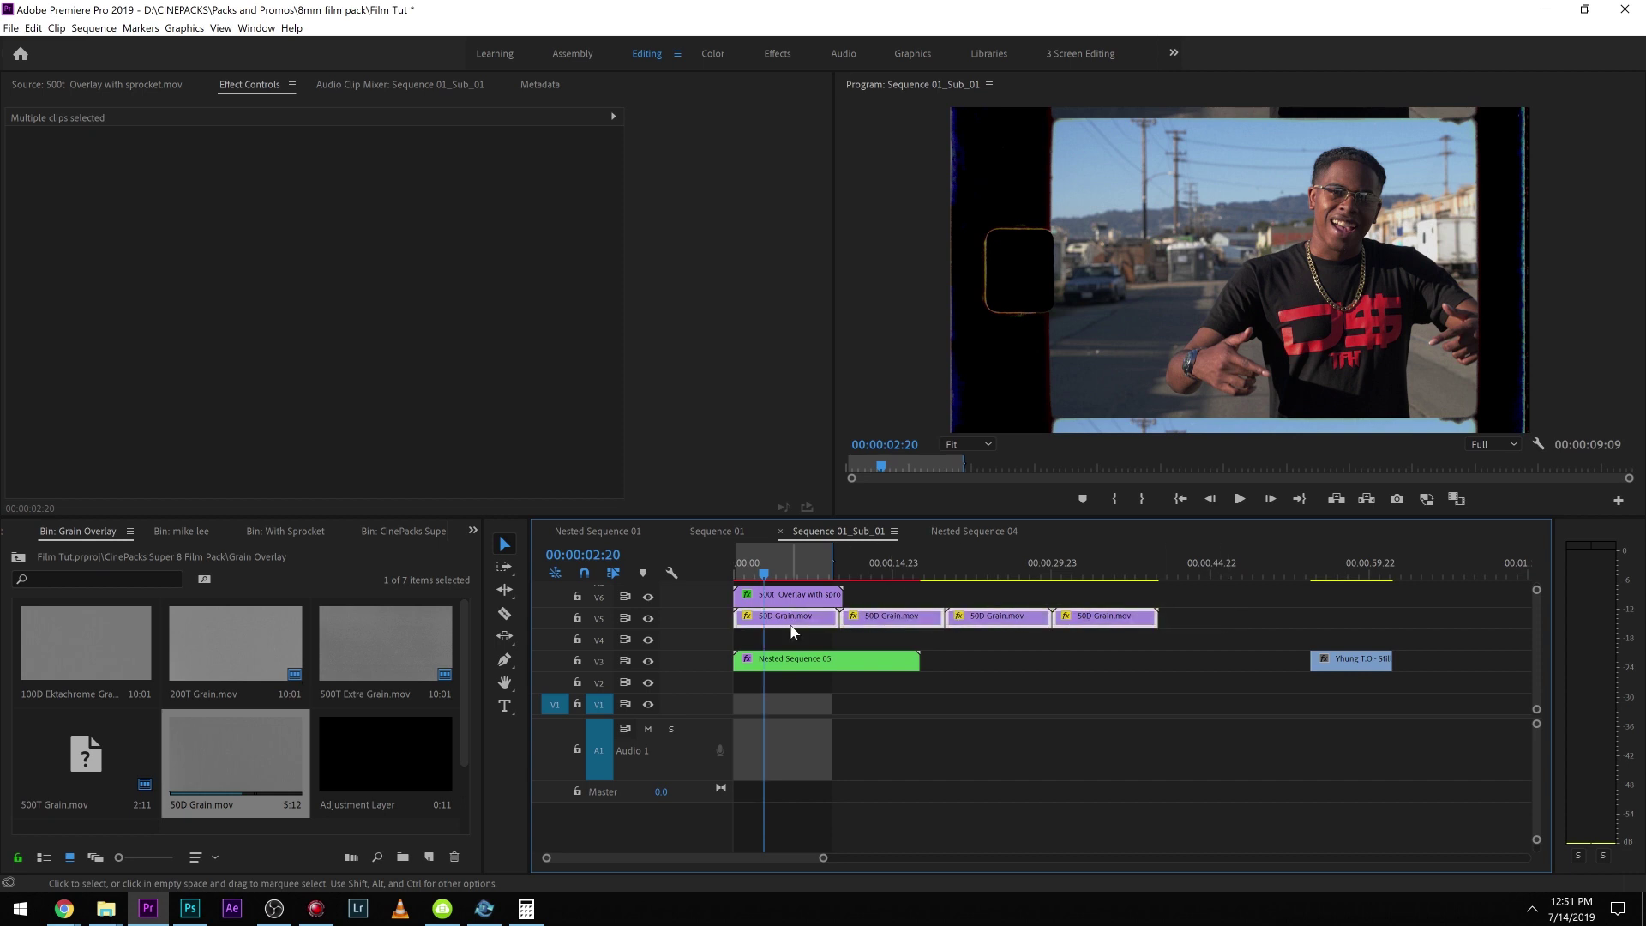
{"action": "key", "text": "Delete"}
Step: Place 500T Extra Grain.mov at the sequence start on V5 with Overlay blending and preview it
{"action": "left_click_drag", "start_coordinate": [371, 635], "coordinate": [809, 620]}
{"action": "left_click", "coordinate": [809, 620]}
{"action": "left_click", "coordinate": [346, 351]}
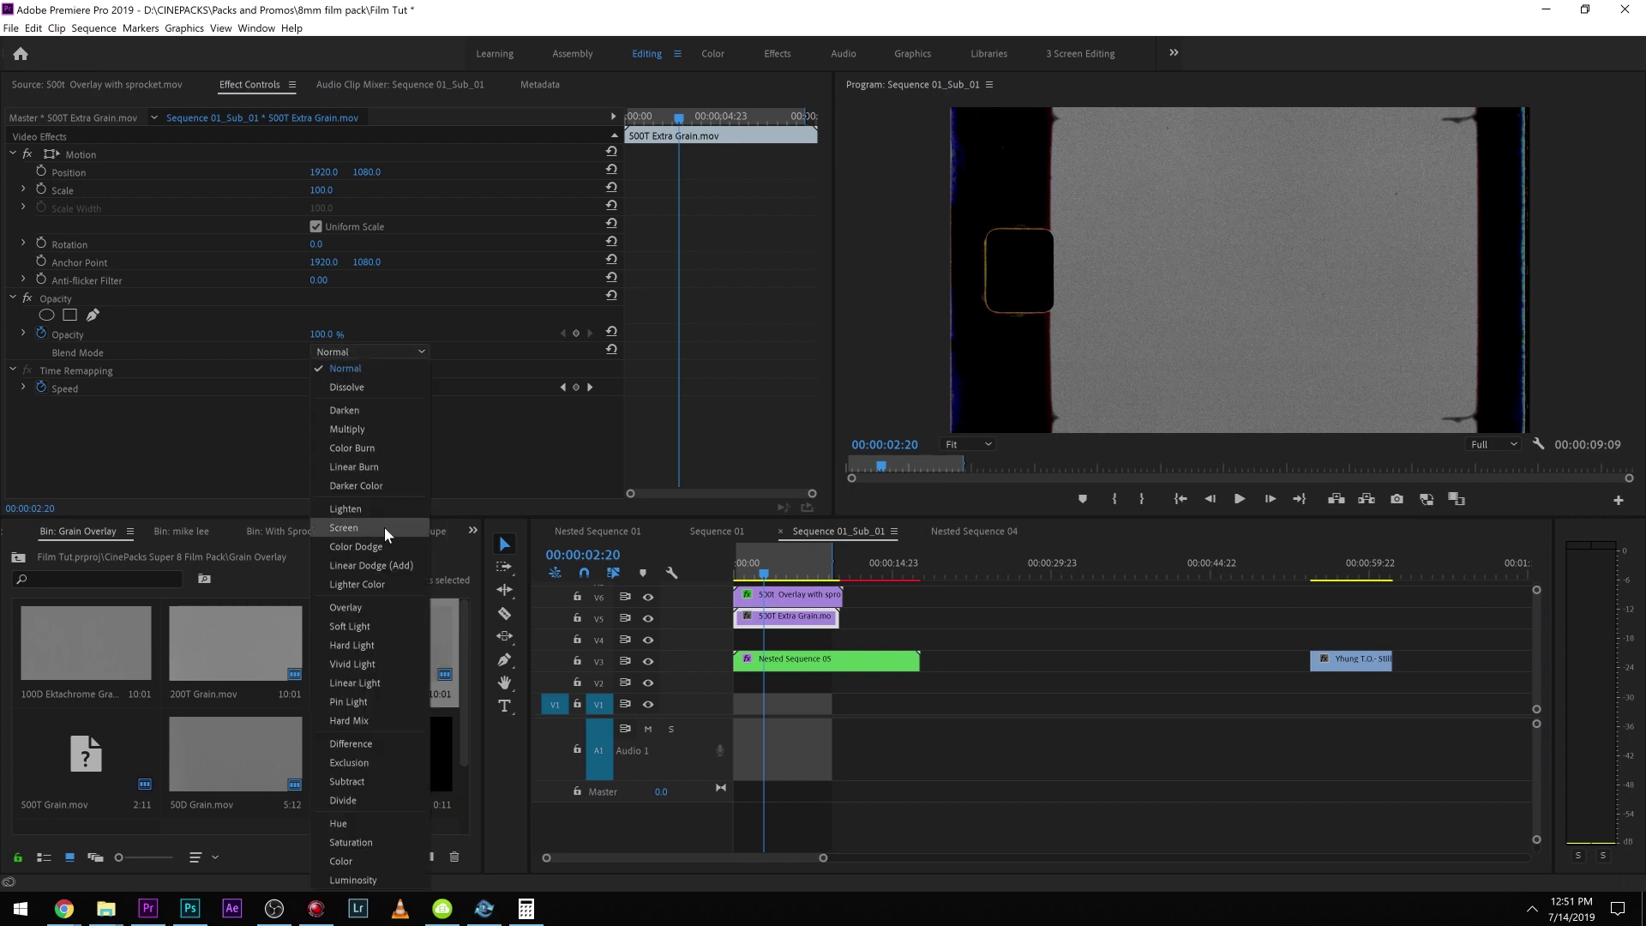
{"action": "left_click", "coordinate": [386, 351]}
{"action": "left_click", "coordinate": [343, 607]}
{"action": "left_click", "coordinate": [1011, 641]}
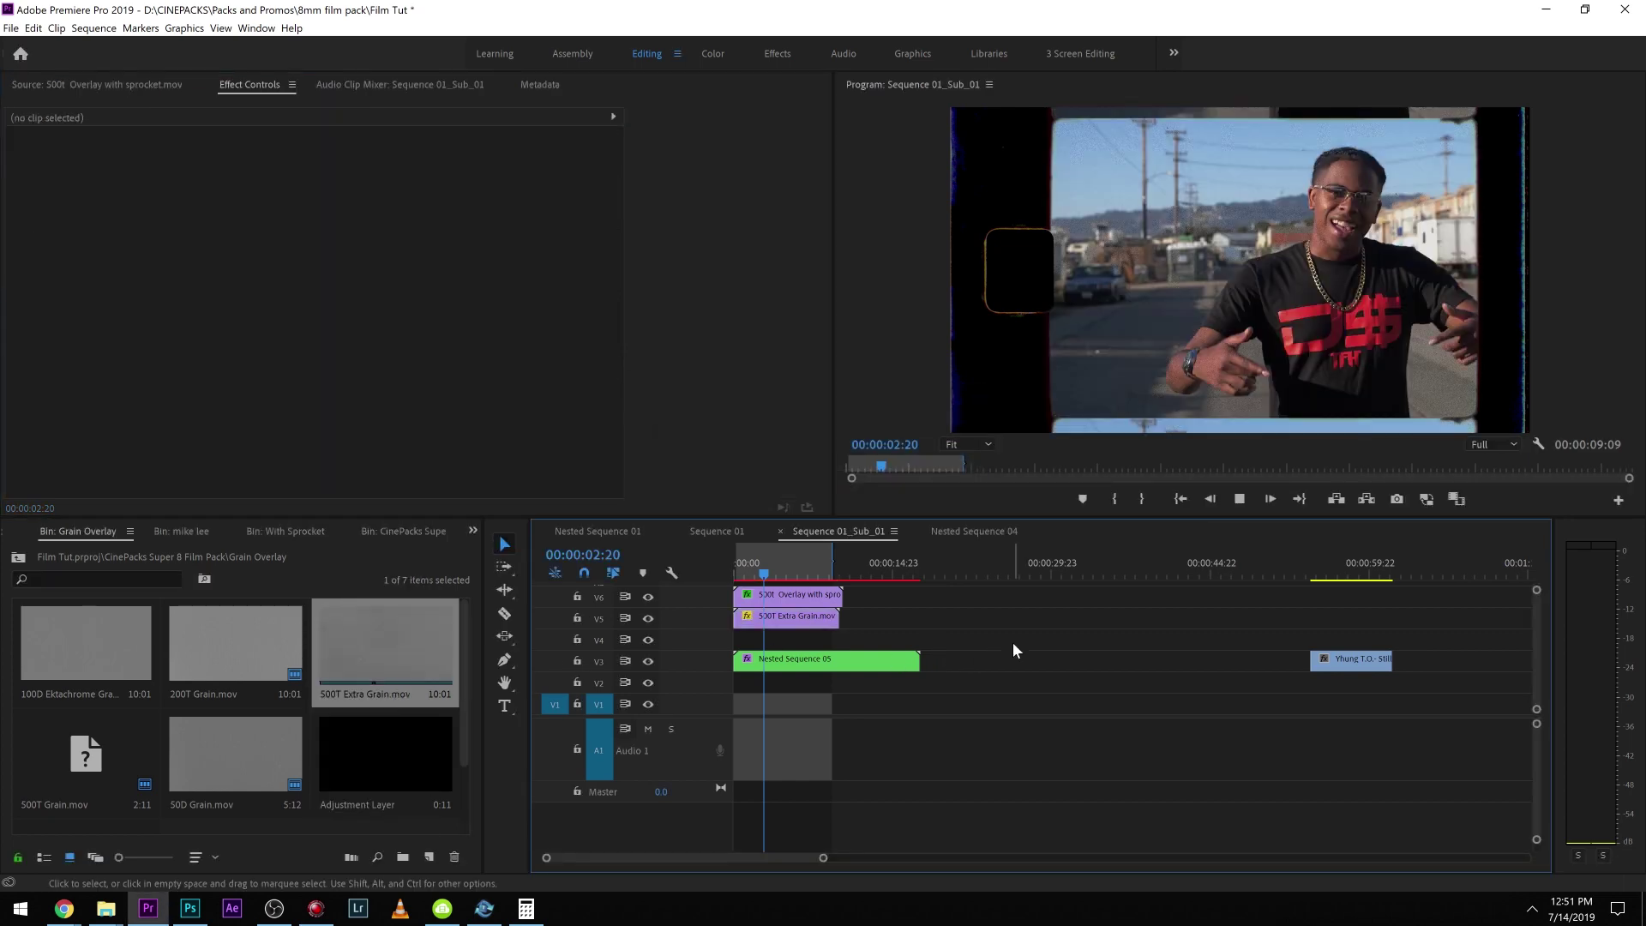
{"action": "key", "text": "space"}
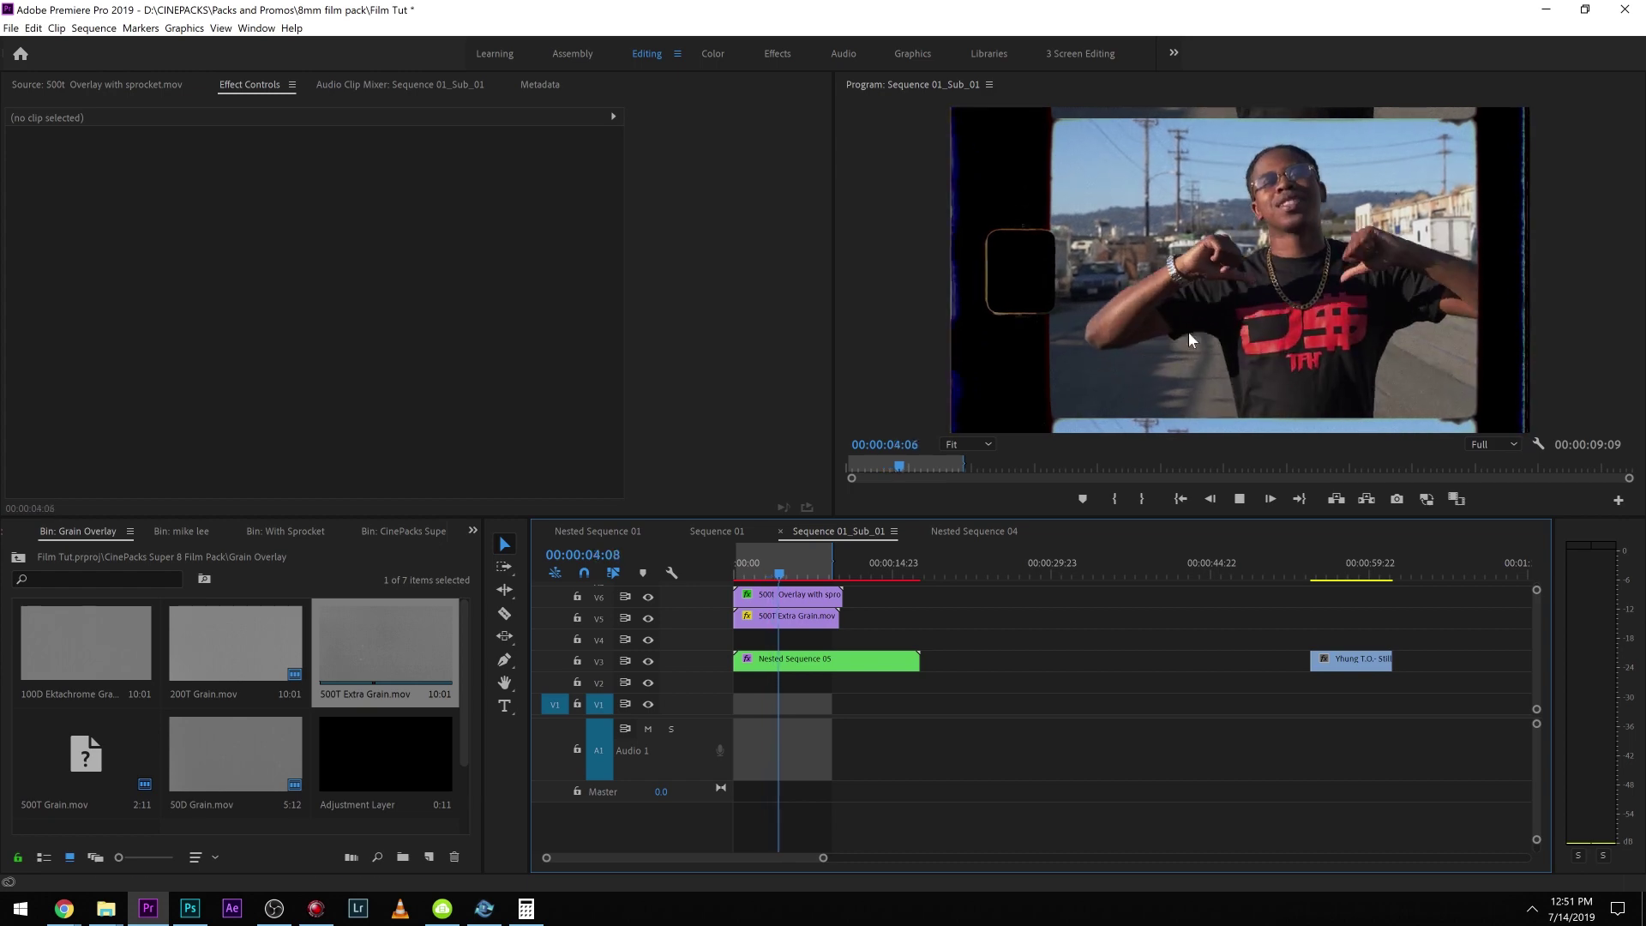
{"action": "key", "text": "space"}
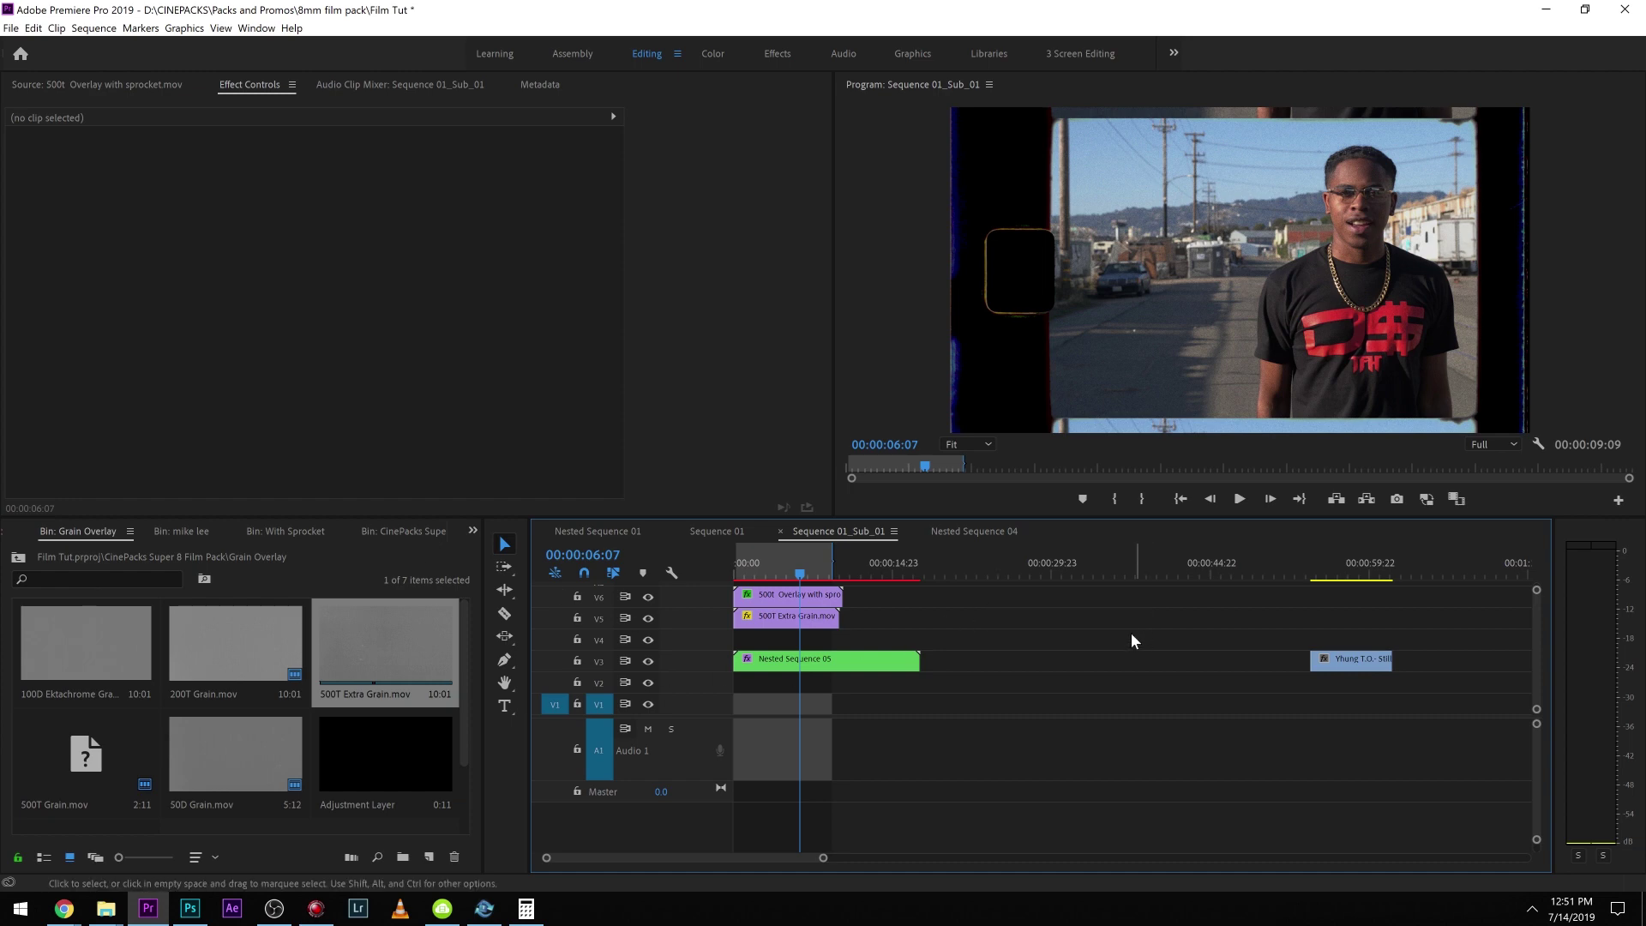
{"action": "left_click", "coordinate": [428, 857]}
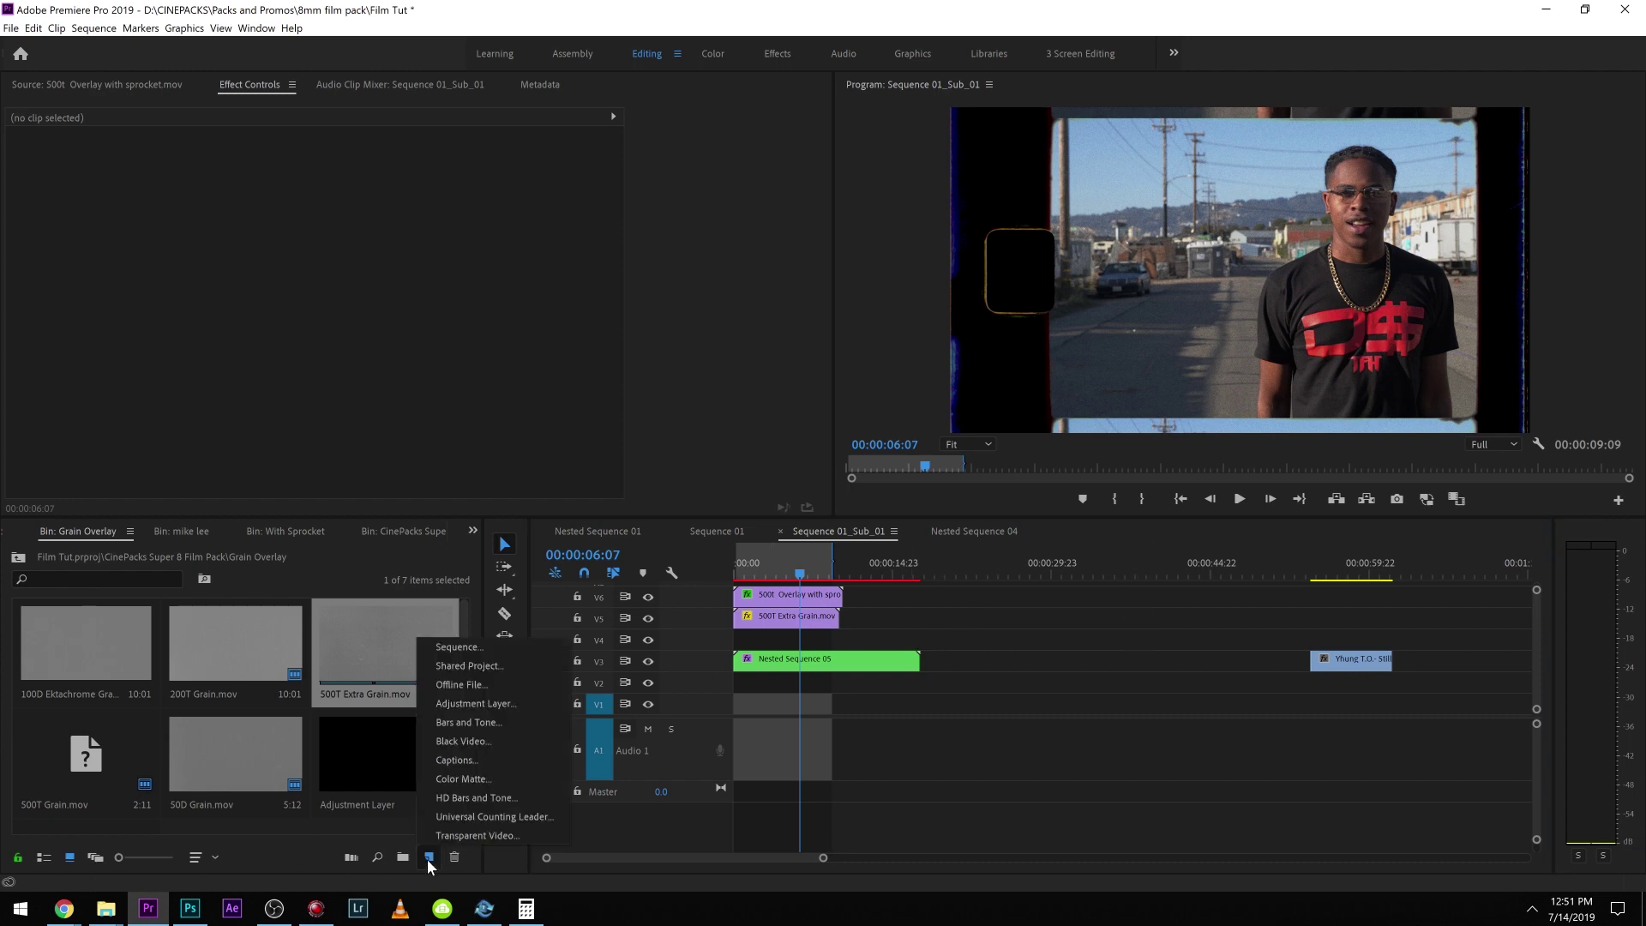
Step: Select Nested Sequence 05 on V3 and switch to the Color workspace
{"action": "left_click", "coordinate": [472, 710]}
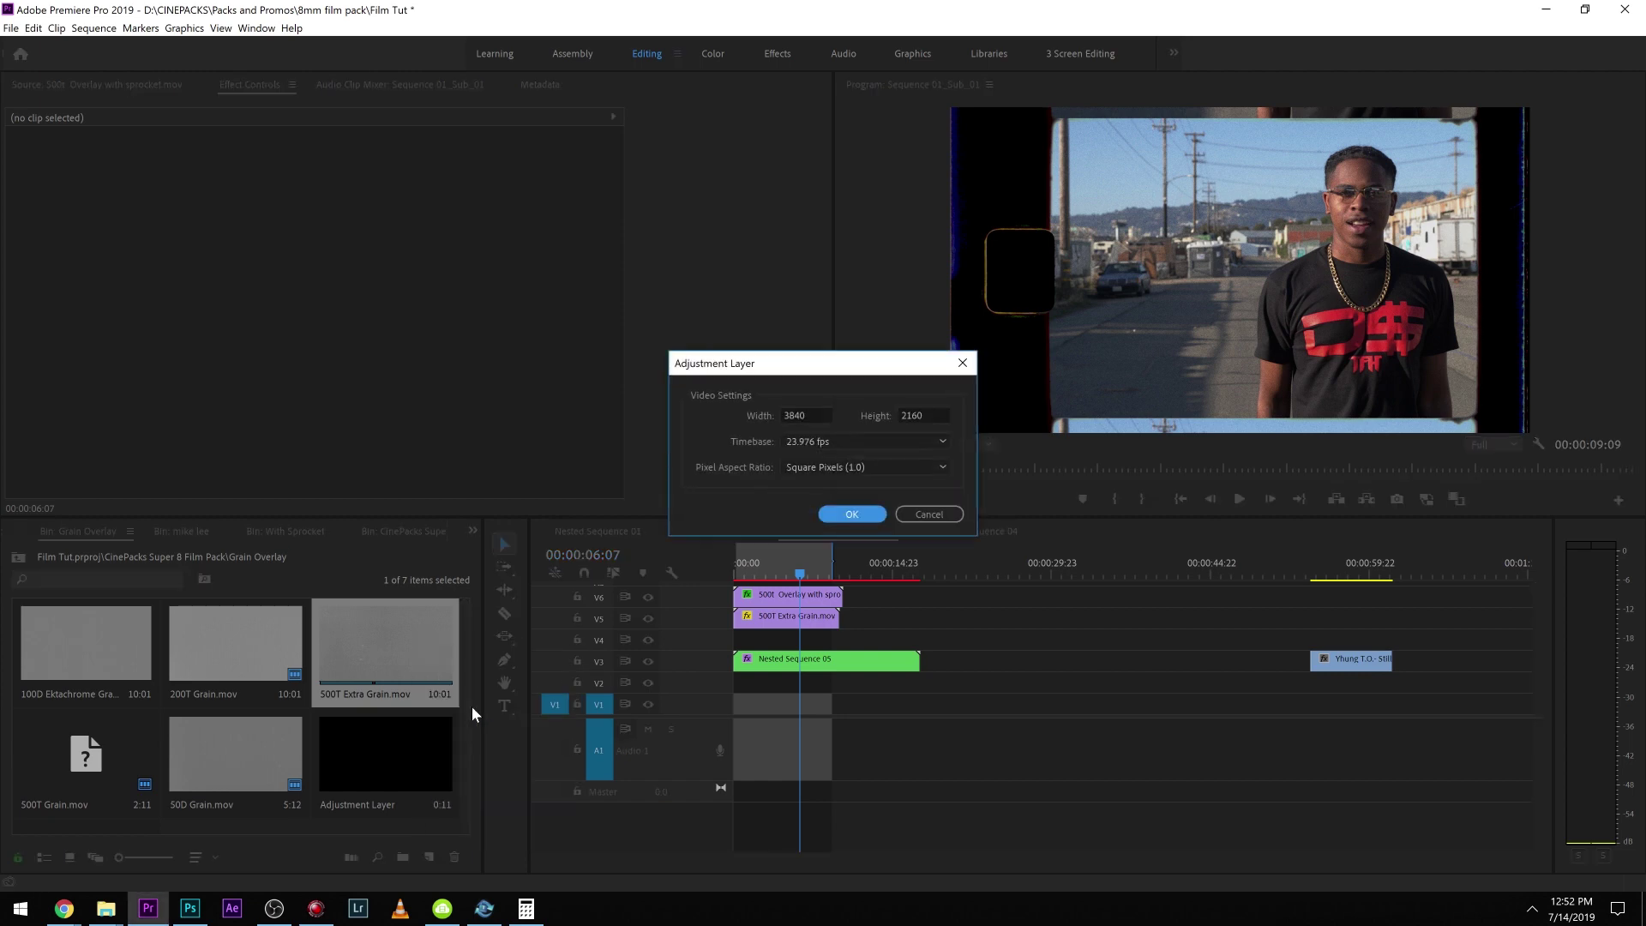
{"action": "left_click", "coordinate": [928, 514]}
{"action": "left_click", "coordinate": [793, 661]}
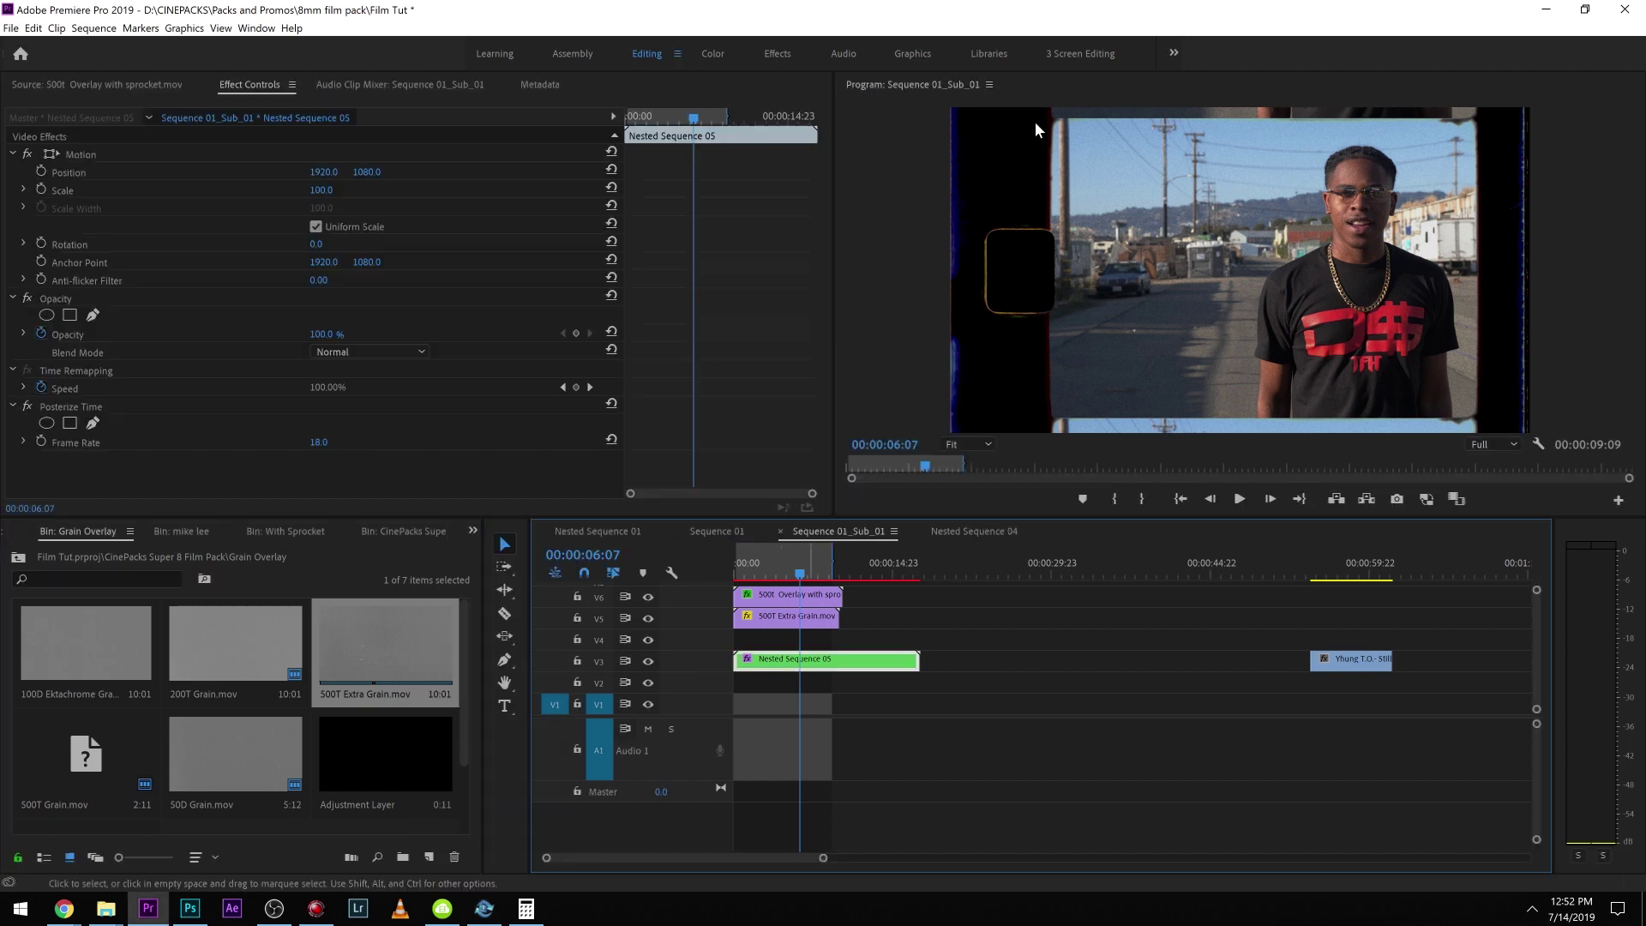
{"action": "left_click", "coordinate": [716, 53]}
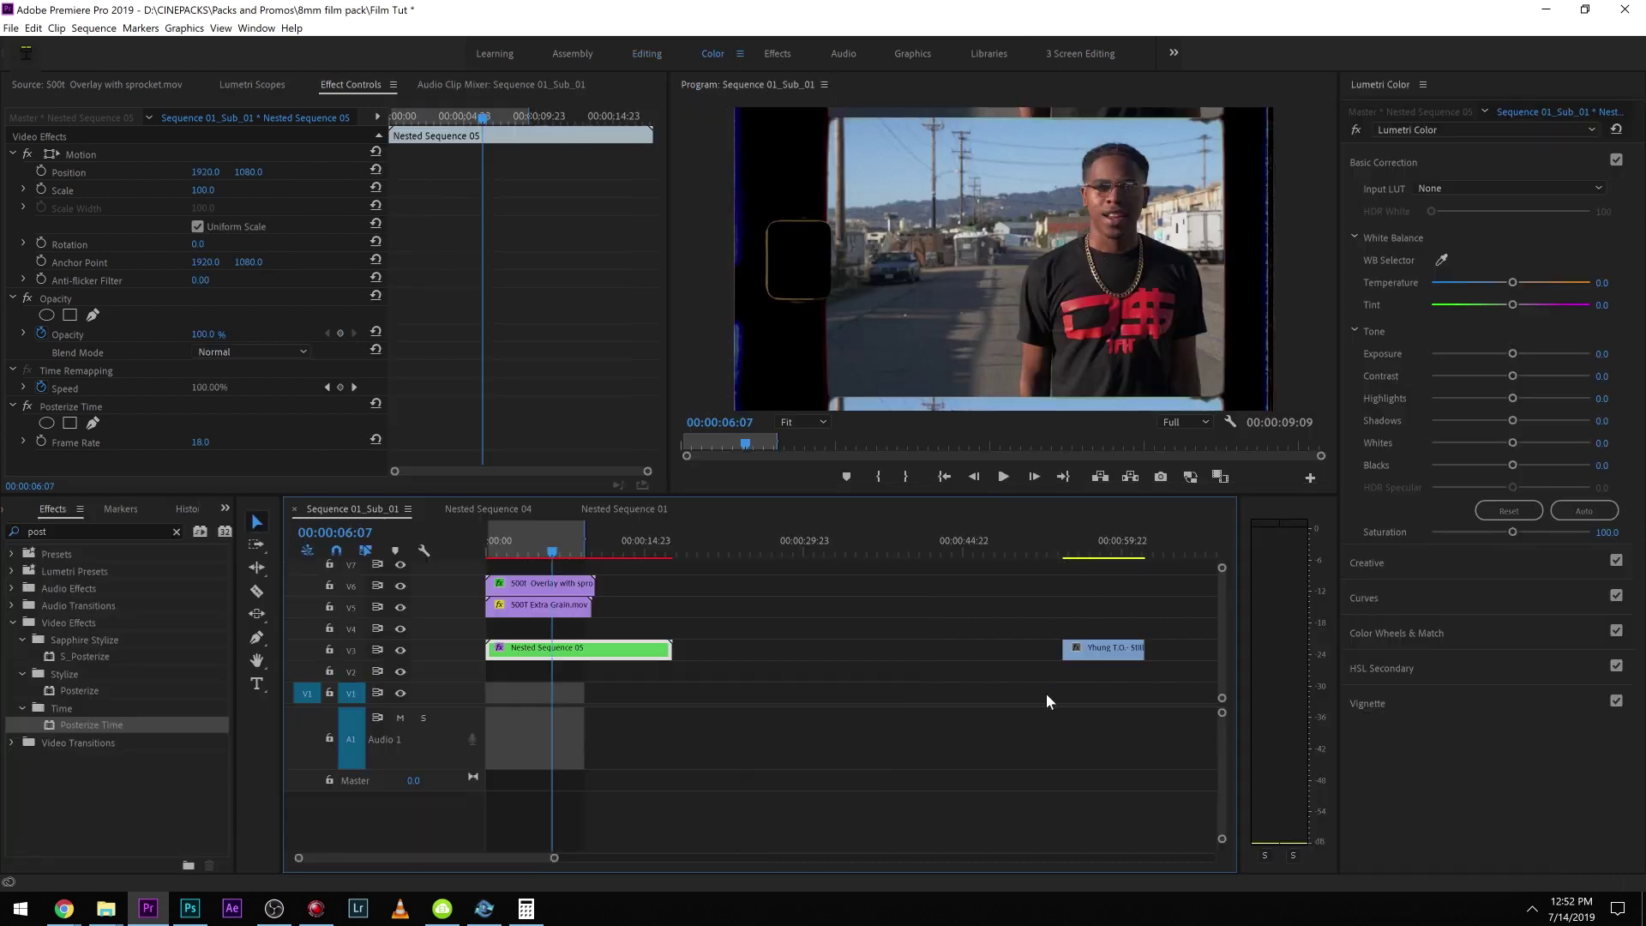
Step: Try the 1 (2).cube and then the 1 (1).cube LUT as the Creative look
{"action": "left_click", "coordinate": [1376, 559]}
{"action": "left_click", "coordinate": [1491, 224]}
{"action": "left_click", "coordinate": [1445, 271]}
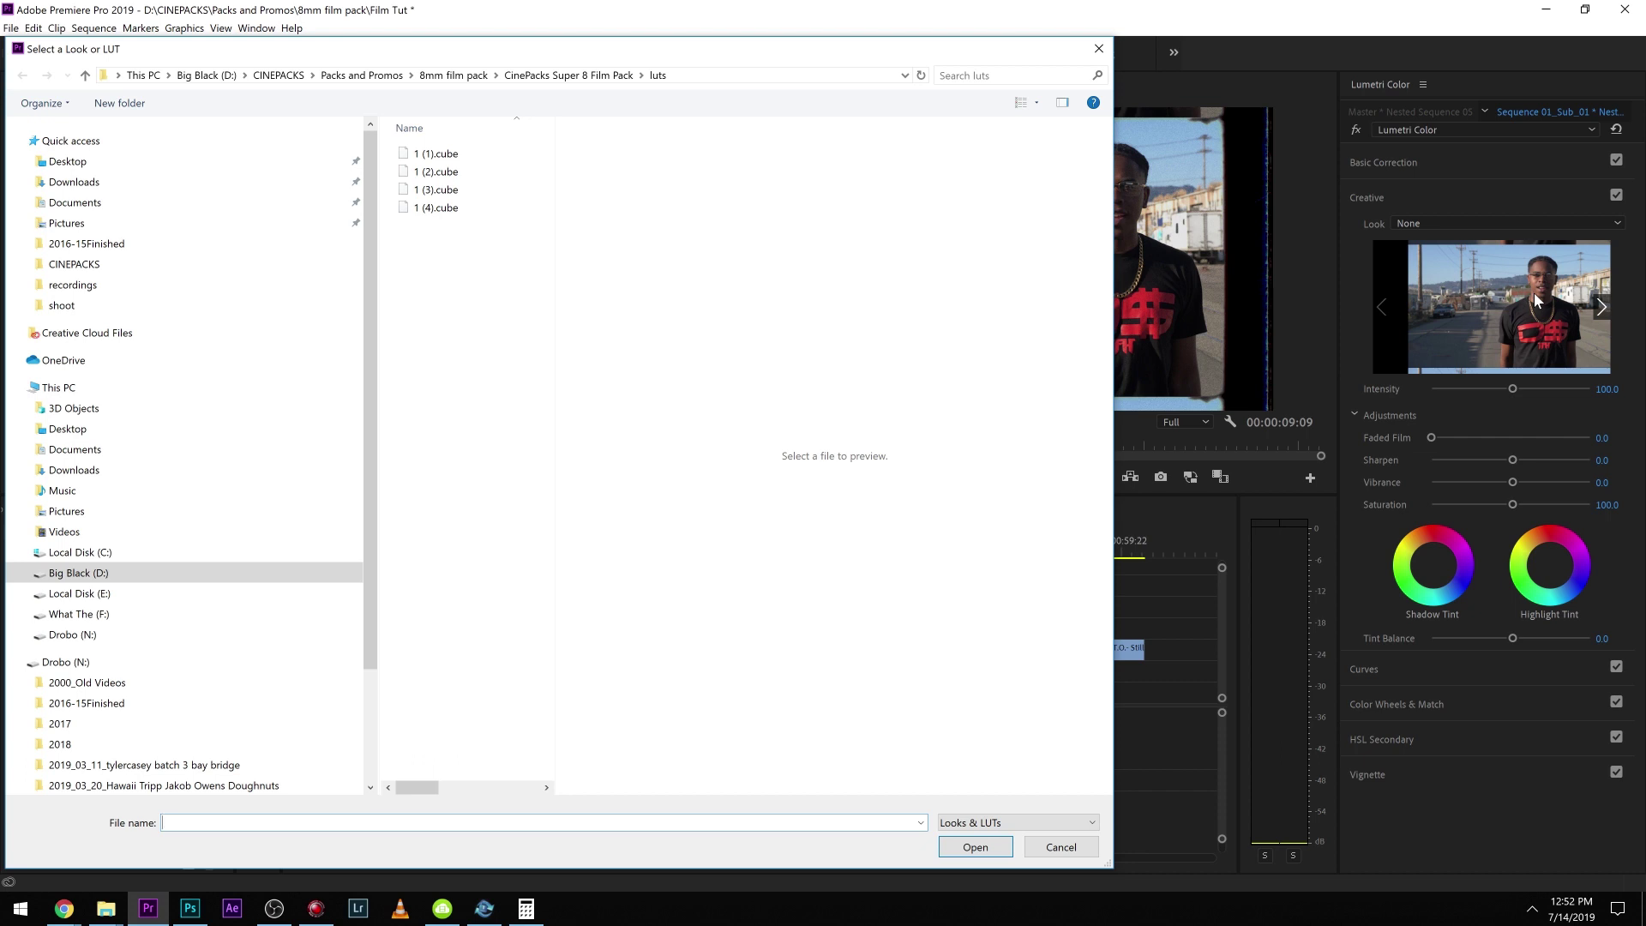
{"action": "double_click", "coordinate": [435, 172]}
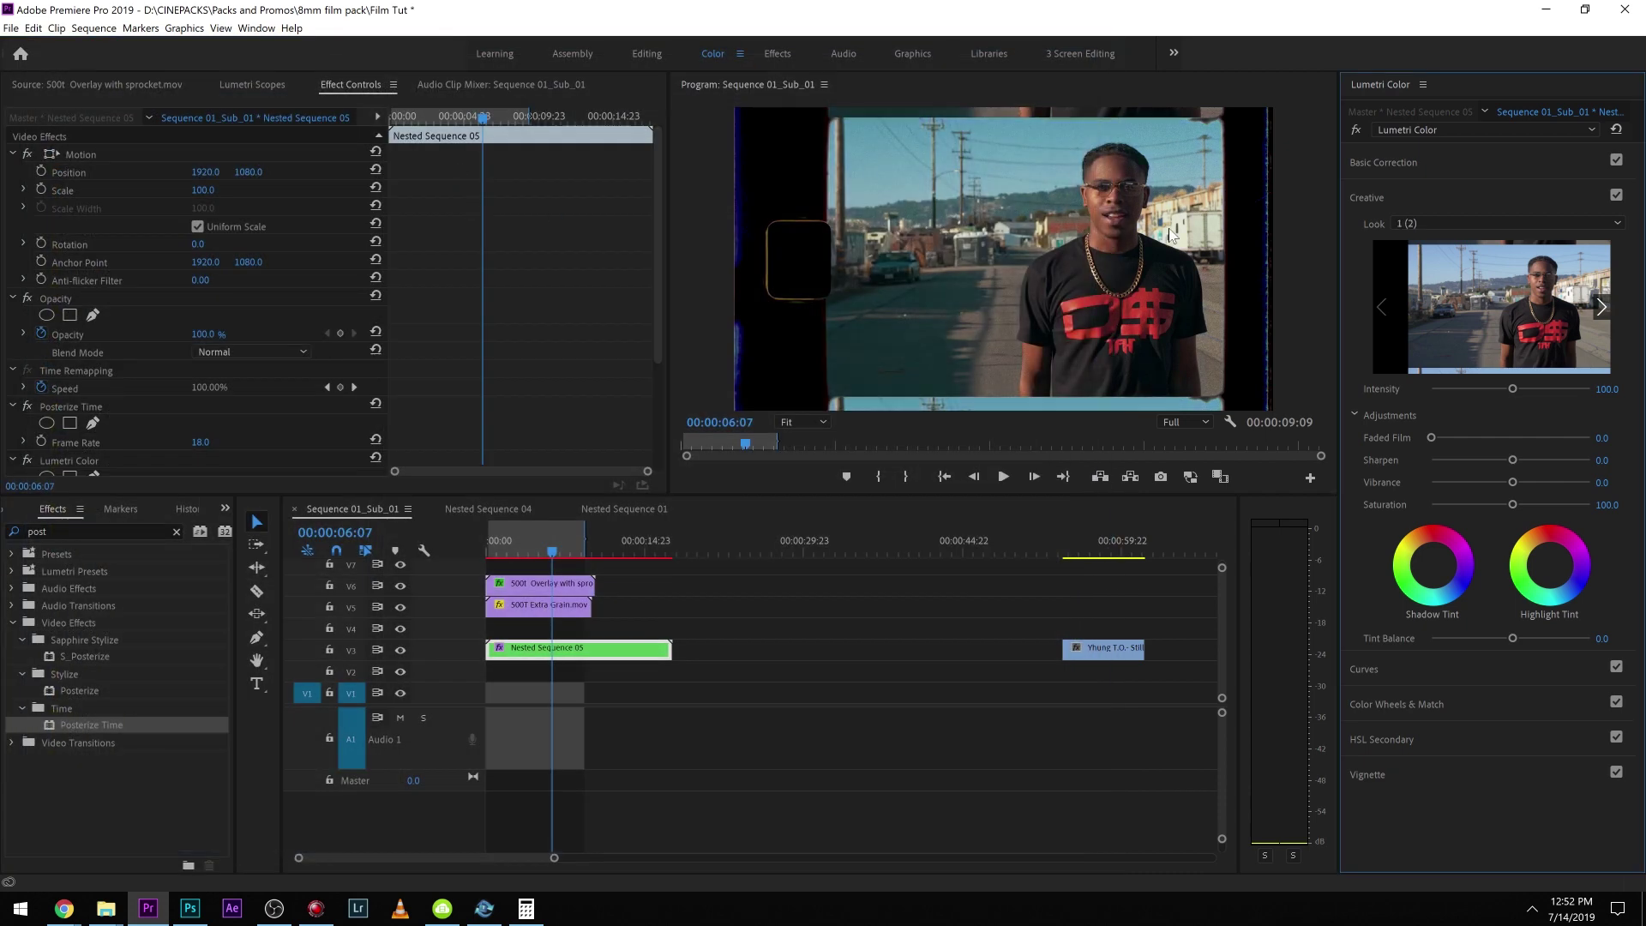
{"action": "left_click", "coordinate": [1414, 223]}
{"action": "left_click", "coordinate": [1414, 253]}
{"action": "left_click", "coordinate": [462, 156]}
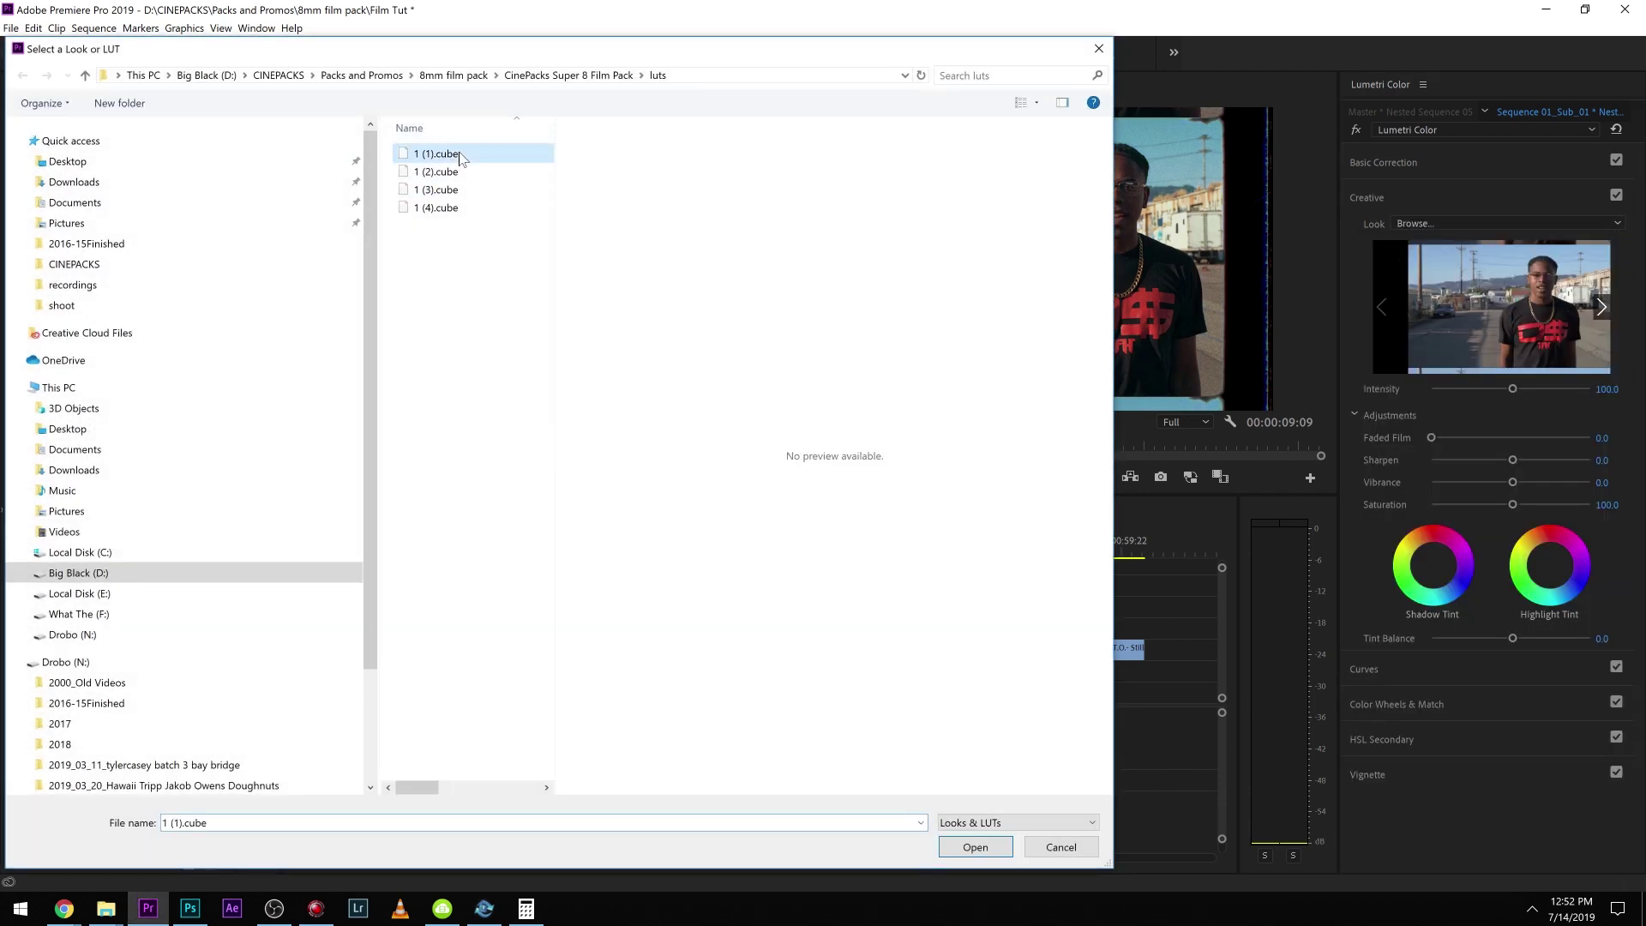
{"action": "double_click", "coordinate": [460, 155]}
Step: Try the 1 (3).cube LUT, then settle on 1 (4).cube as the Creative look
{"action": "left_click", "coordinate": [1447, 222]}
{"action": "left_click", "coordinate": [1427, 248]}
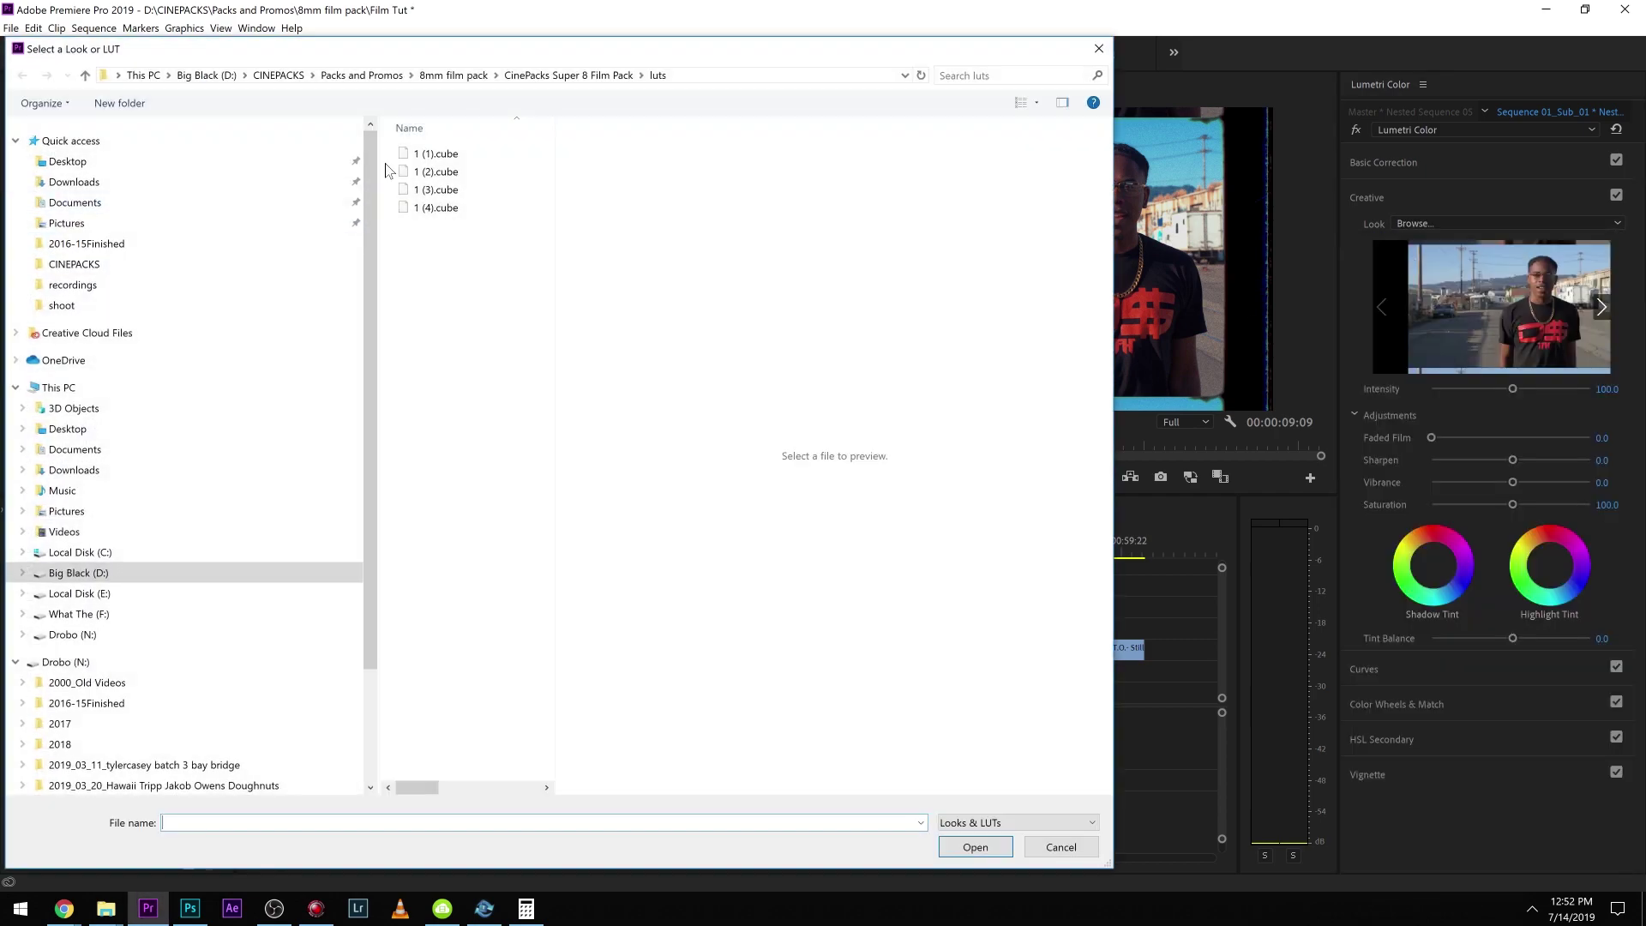
{"action": "left_click", "coordinate": [470, 189]}
{"action": "double_click", "coordinate": [469, 188]}
{"action": "left_click", "coordinate": [1444, 220]}
{"action": "left_click", "coordinate": [1419, 251]}
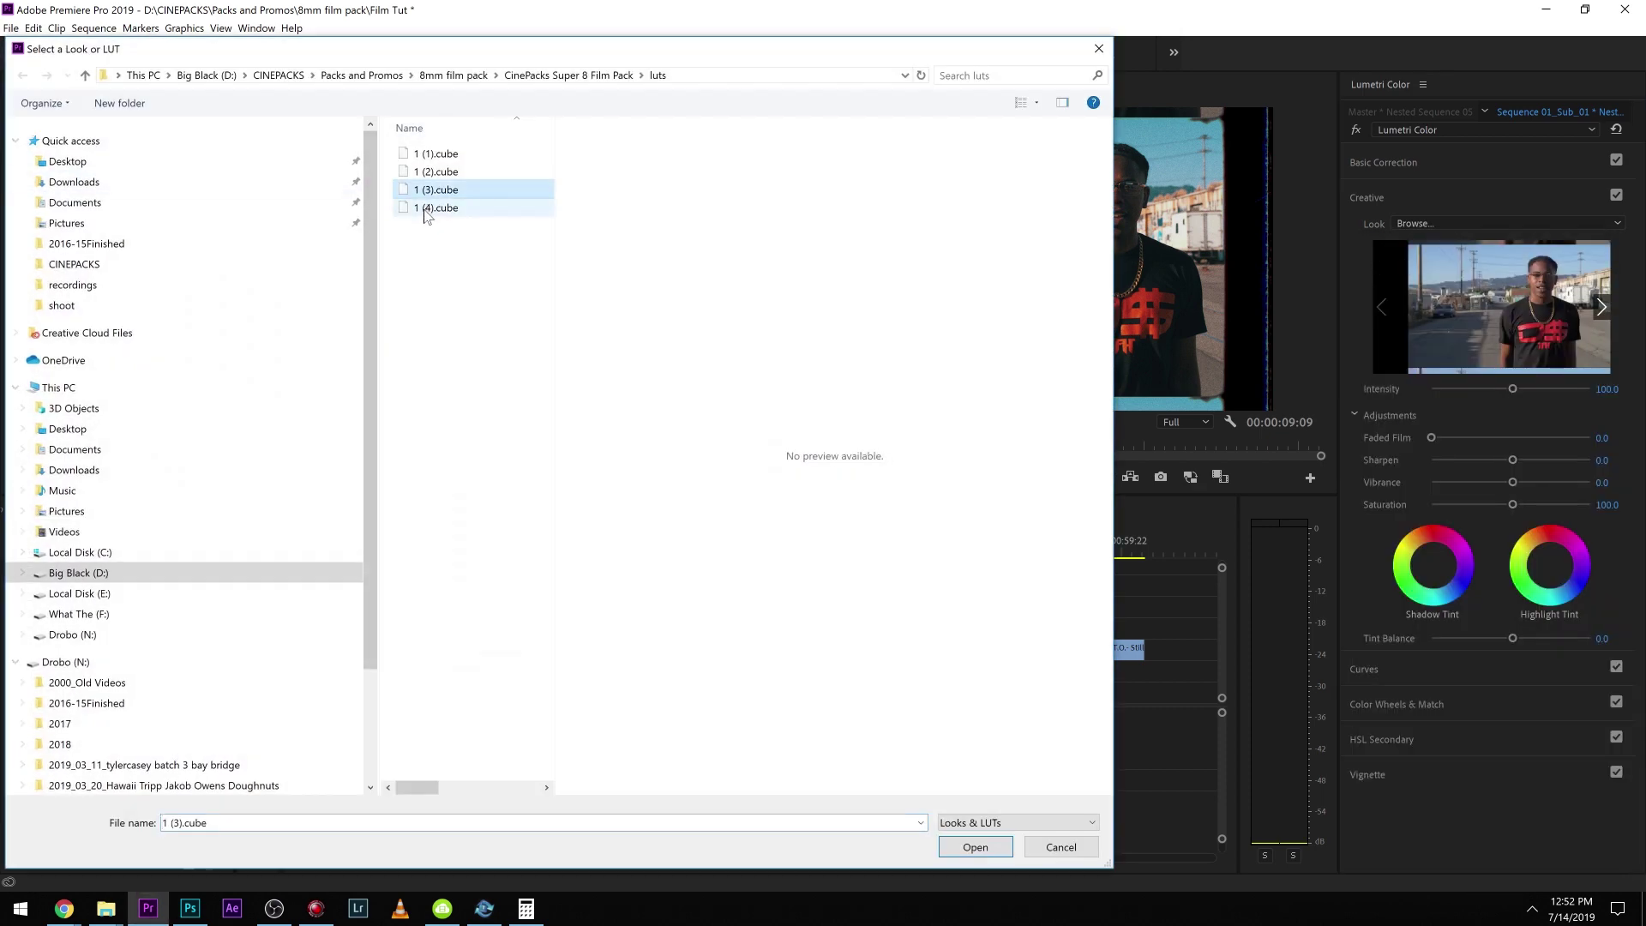
{"action": "double_click", "coordinate": [424, 209]}
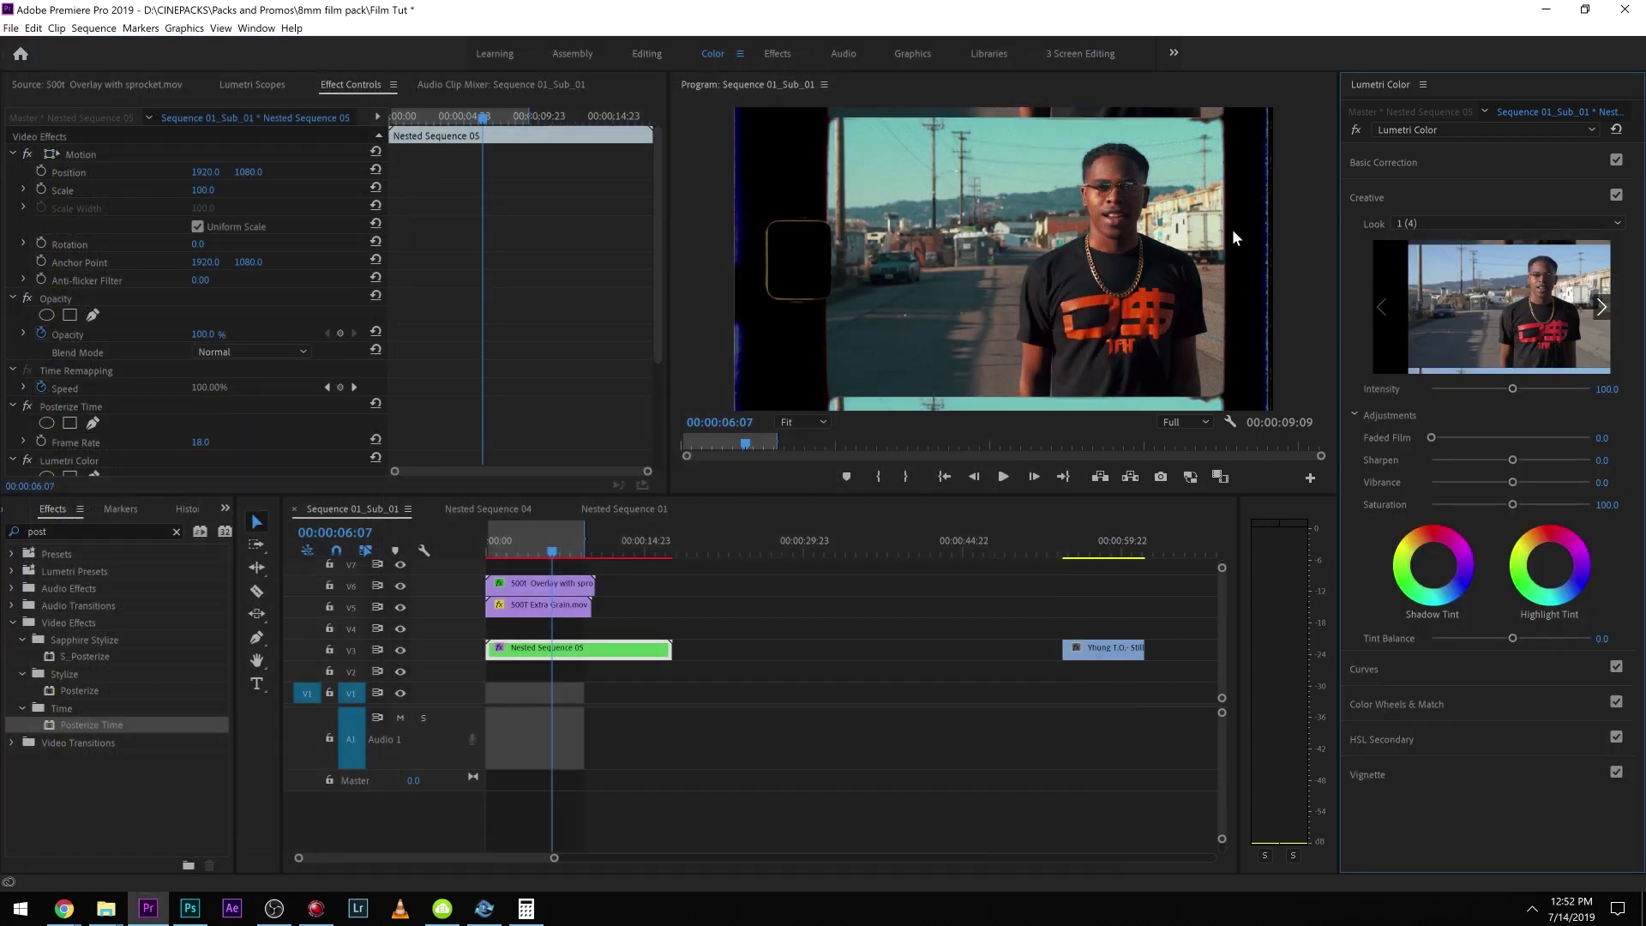
{"action": "left_click", "coordinate": [1384, 162]}
Step: Set Tint to -16.1, Contrast to 28 and Faded Film to 37.6
{"action": "left_click", "coordinate": [1498, 305]}
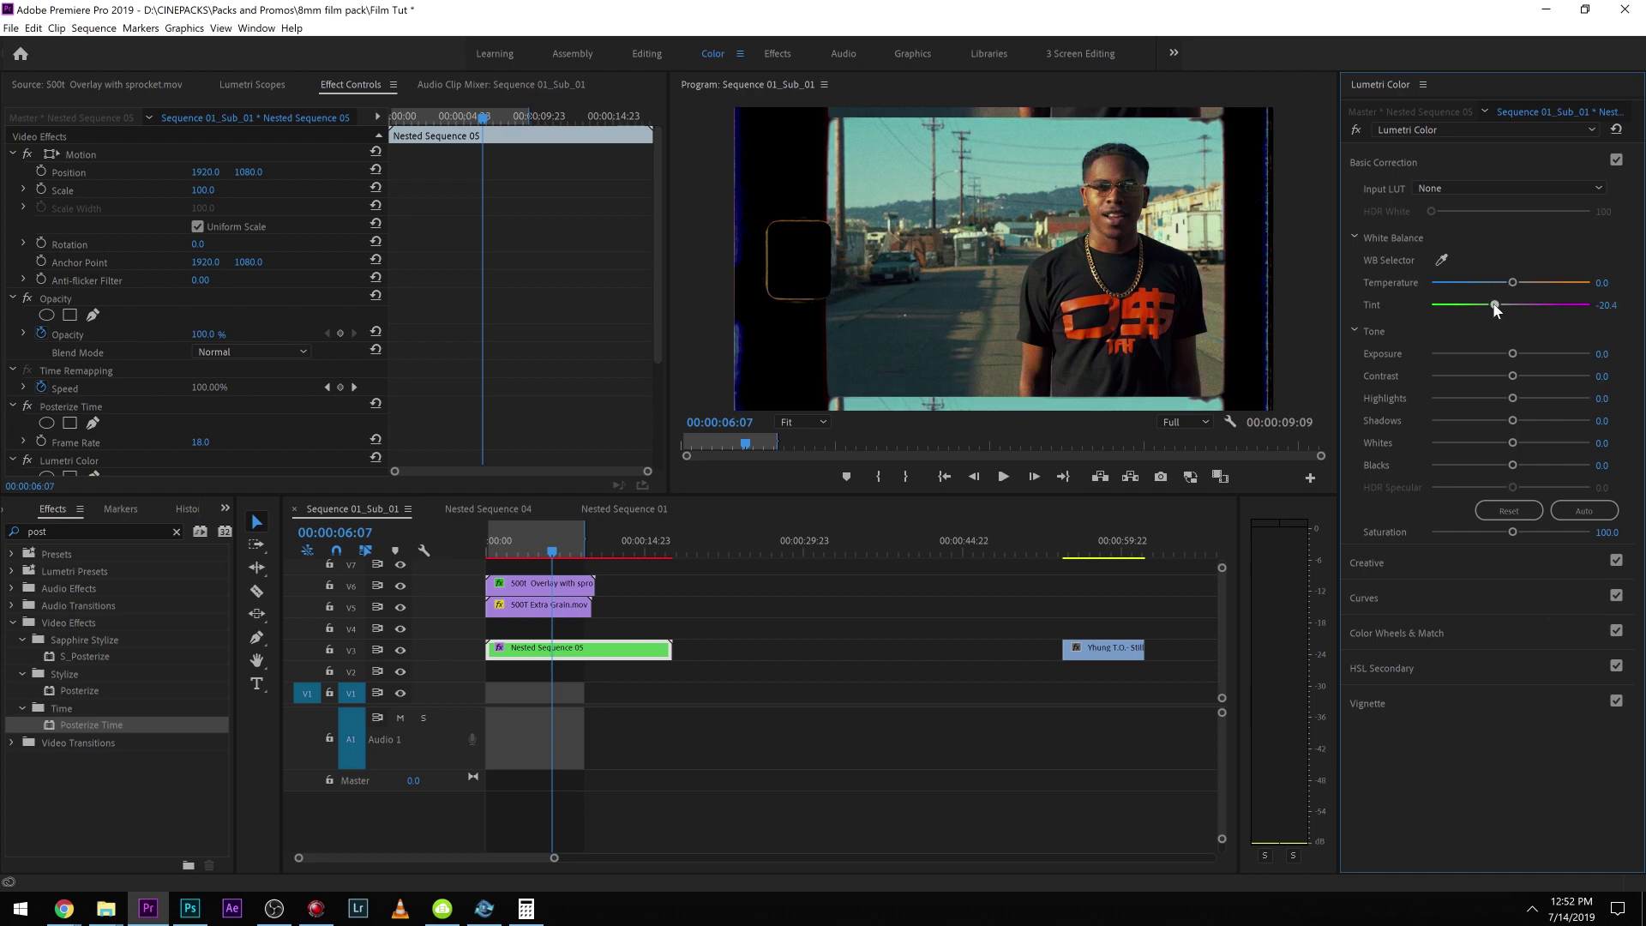
{"action": "left_click", "coordinate": [1414, 557]}
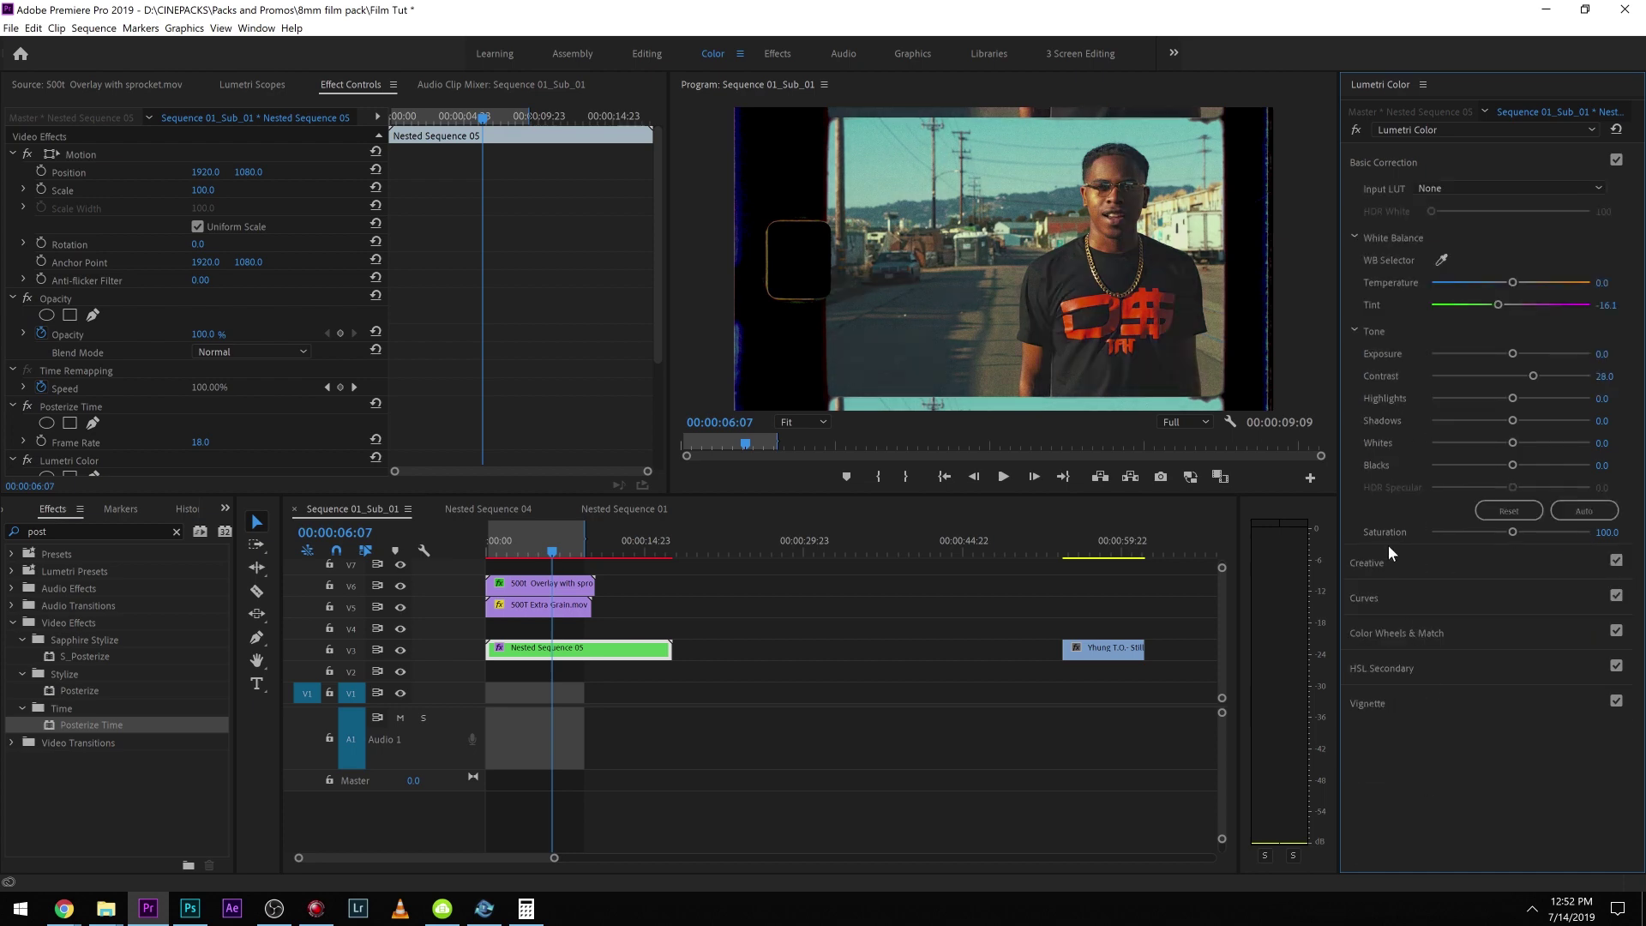
{"action": "left_click", "coordinate": [1388, 557]}
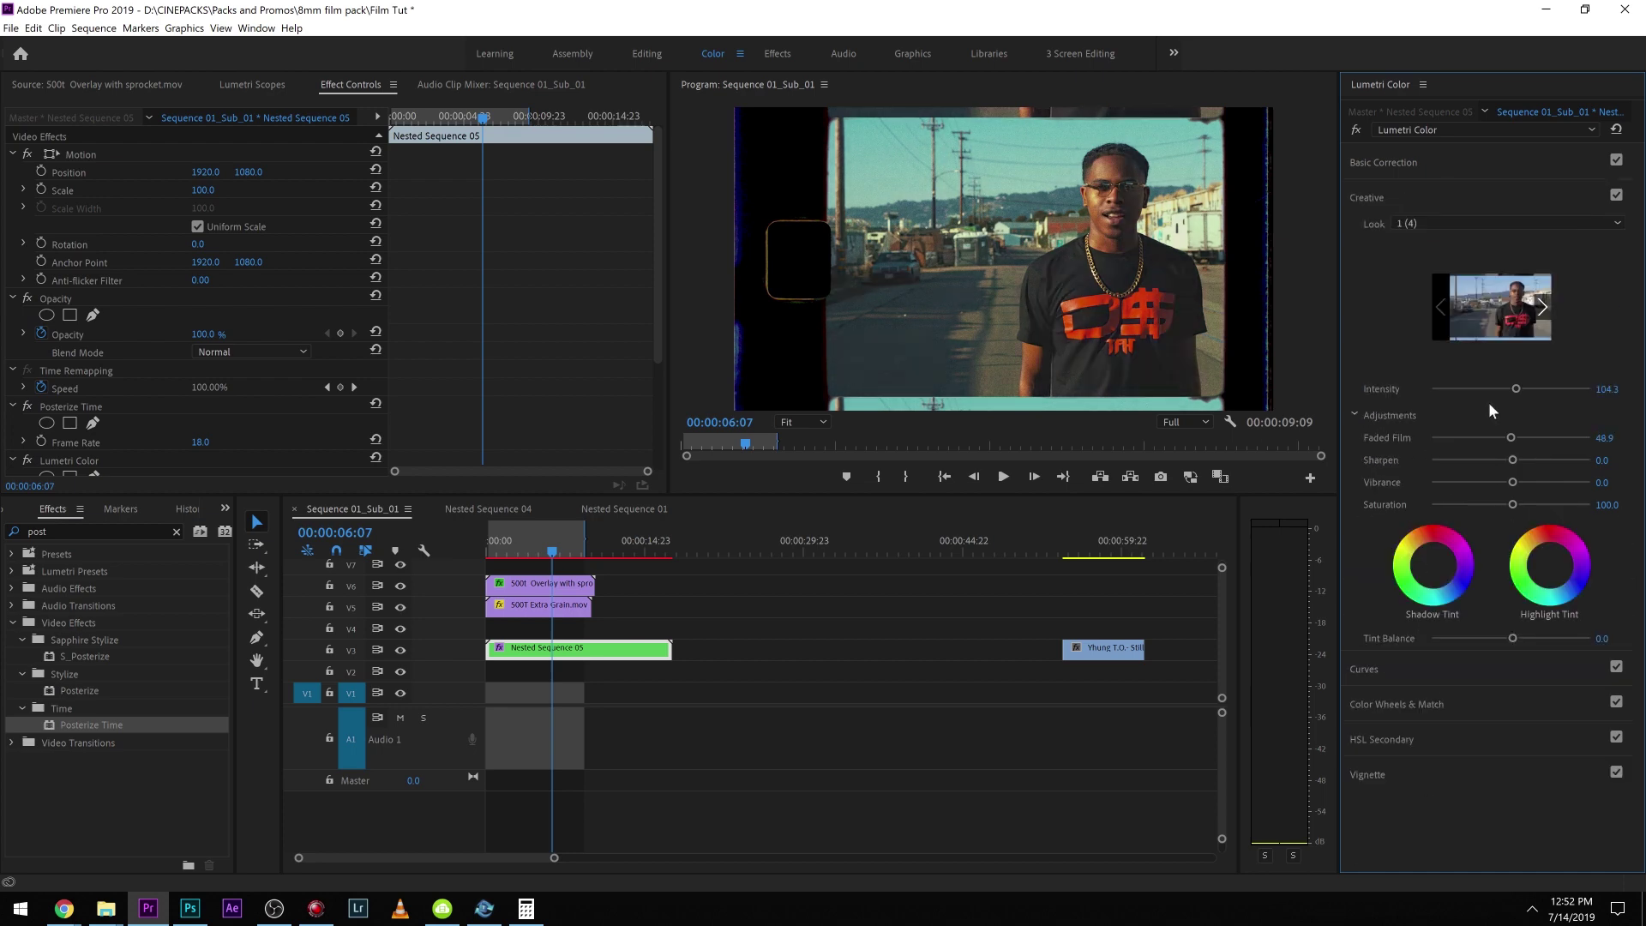
{"action": "mouse_move", "coordinate": [1512, 438]}
{"action": "left_mouse_down"}
{"action": "mouse_move", "coordinate": [1469, 438]}
{"action": "mouse_move", "coordinate": [1502, 438]}
{"action": "left_mouse_up"}
{"action": "left_click", "coordinate": [1490, 437]}
{"action": "left_click", "coordinate": [1490, 437]}
{"action": "left_click", "coordinate": [1381, 162]}
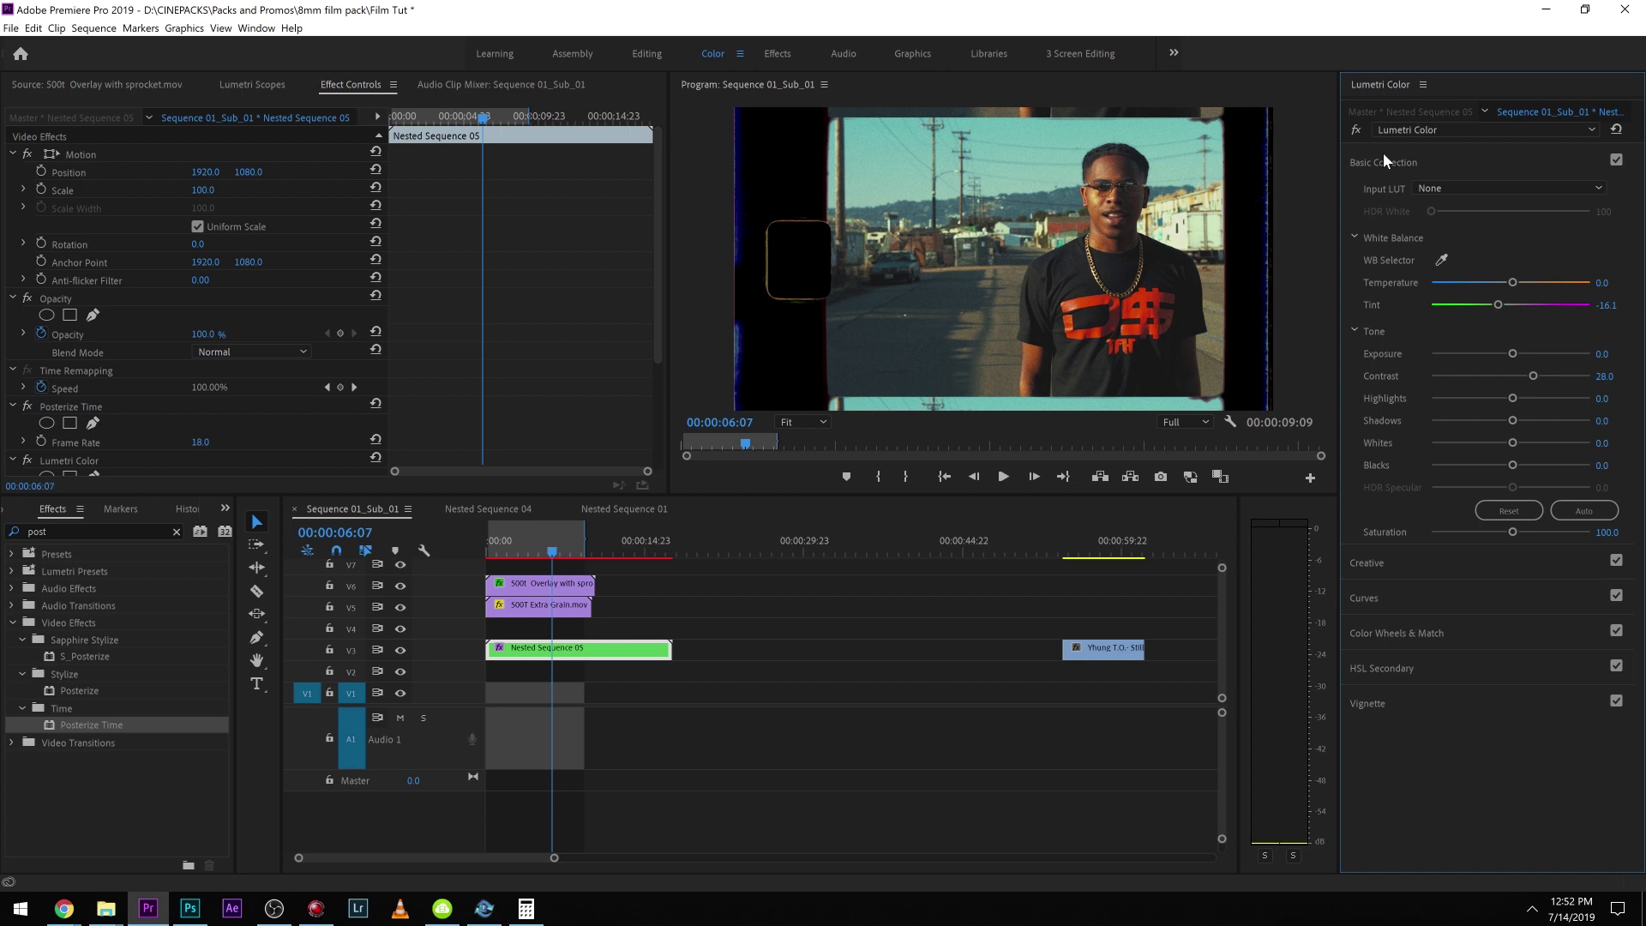
Step: Play the graded sequence from the start, then return to the Editing workspace and parent bin
{"action": "left_click_drag", "start_coordinate": [523, 541], "coordinate": [458, 568]}
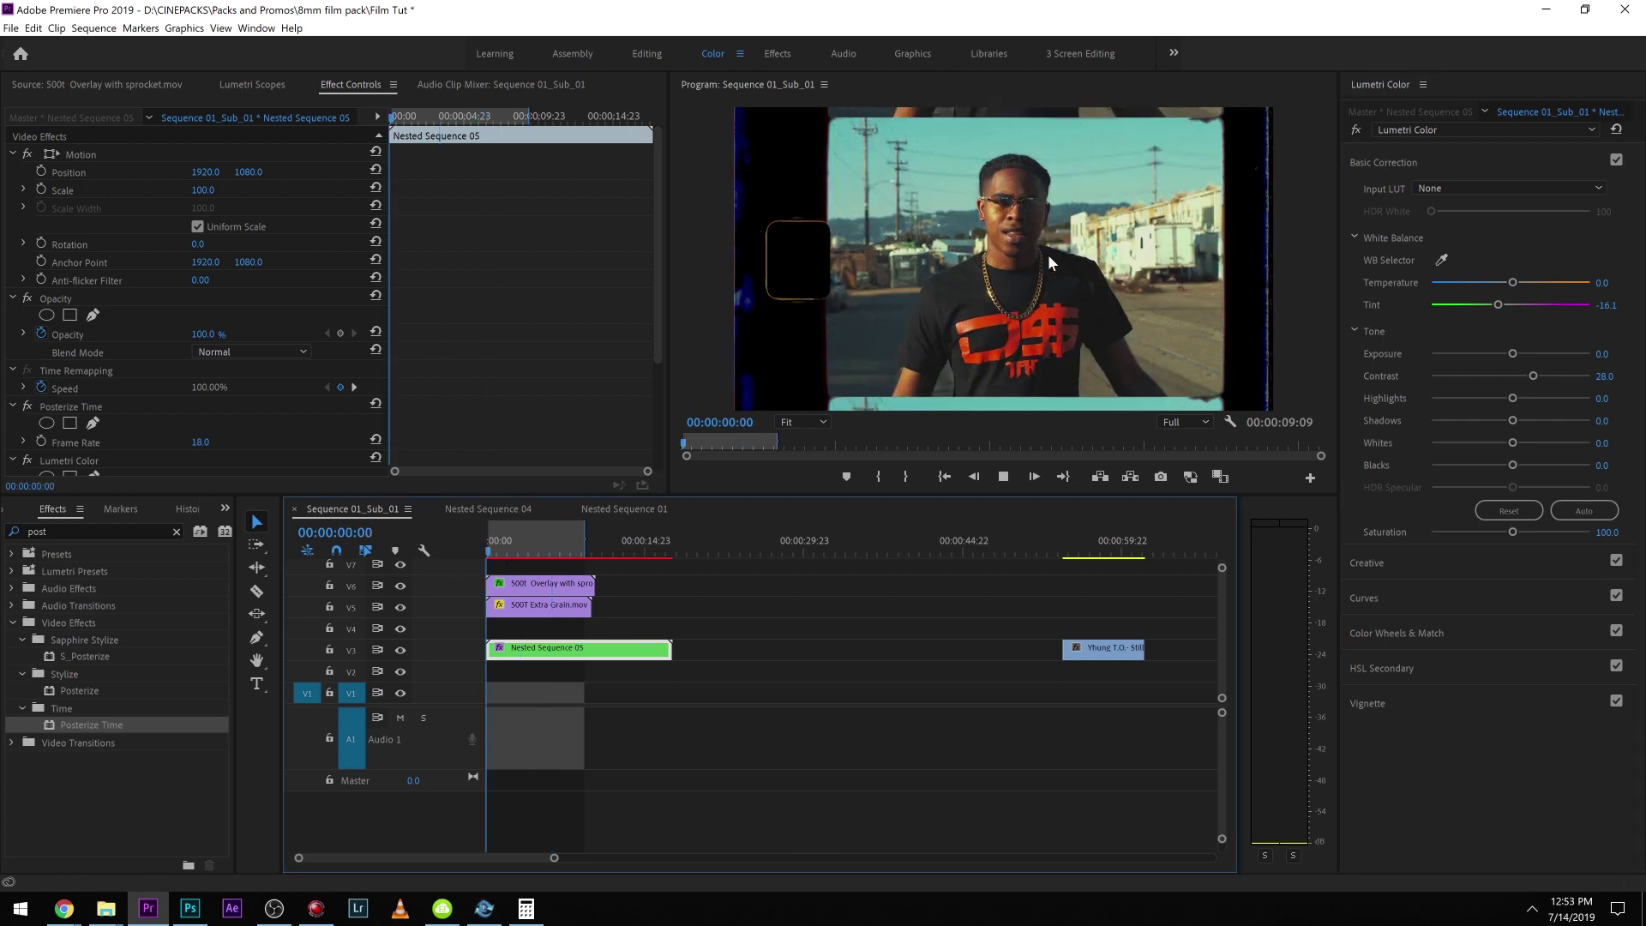
{"action": "key", "text": "space"}
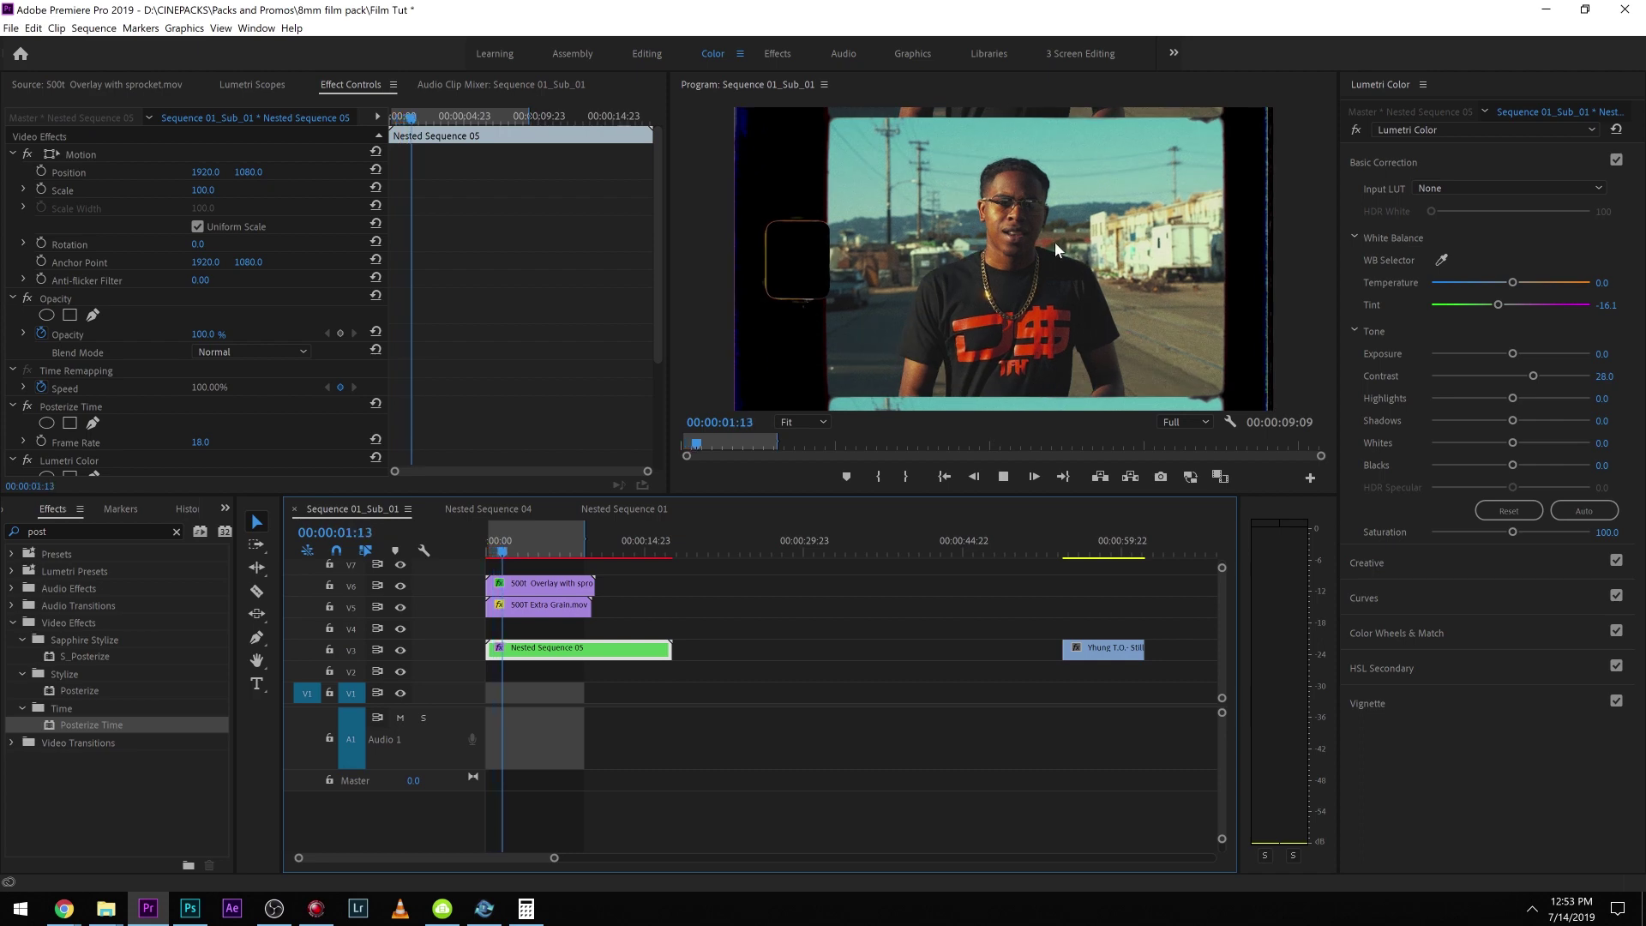
{"action": "key", "text": "space"}
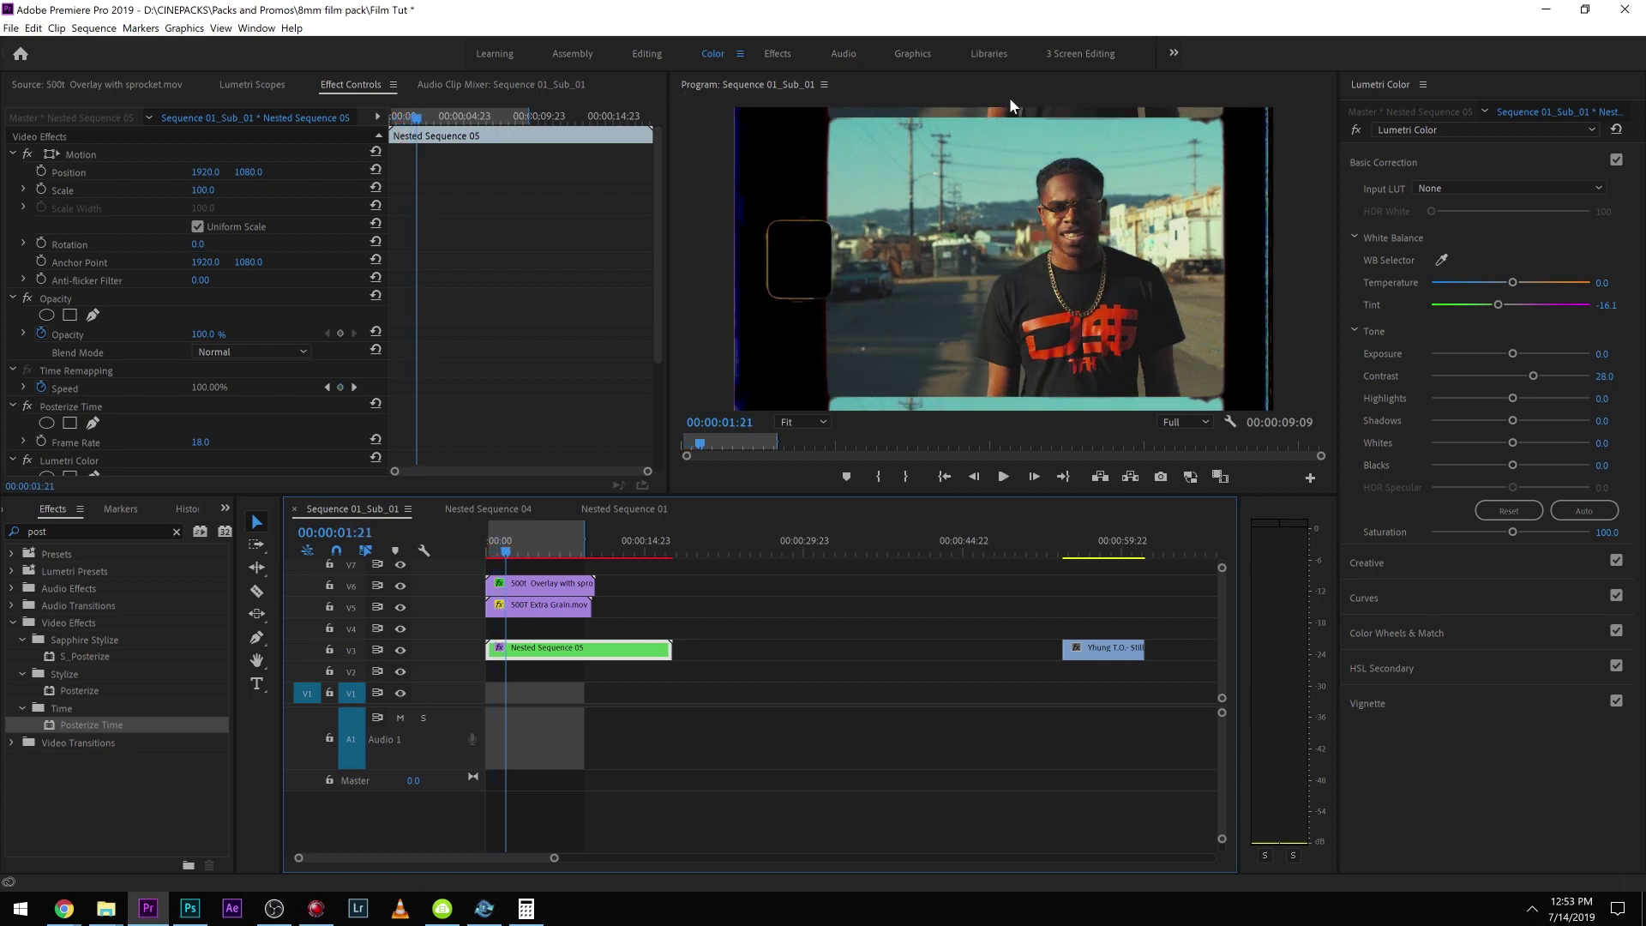
{"action": "key", "text": "alt+shift+3"}
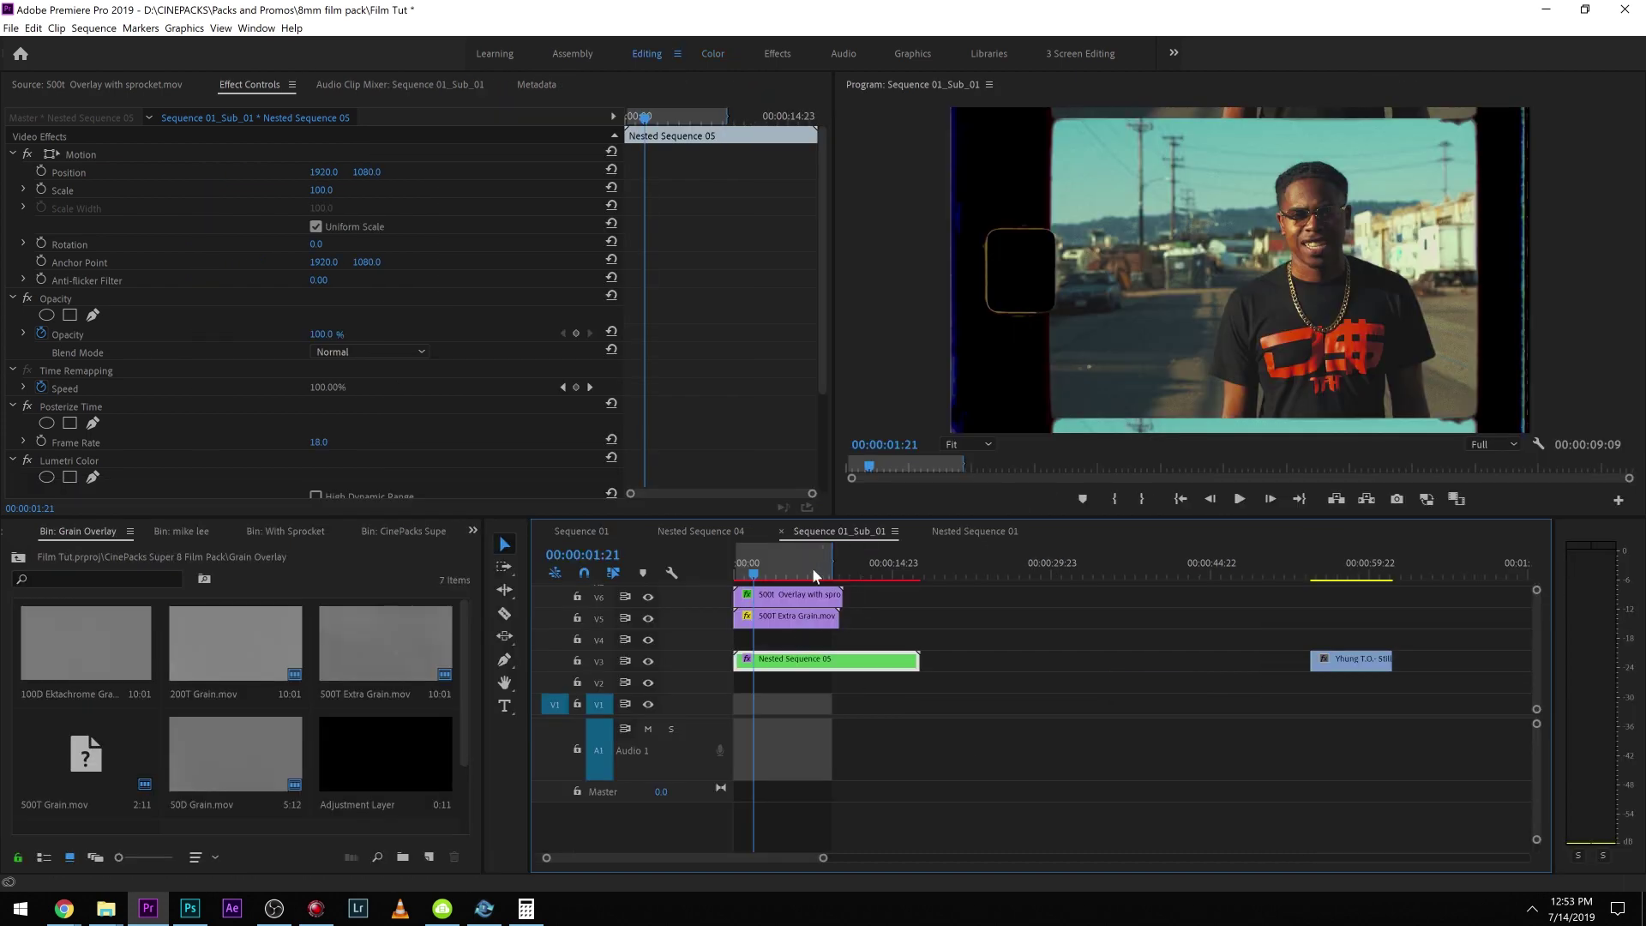
{"action": "left_click", "coordinate": [18, 559]}
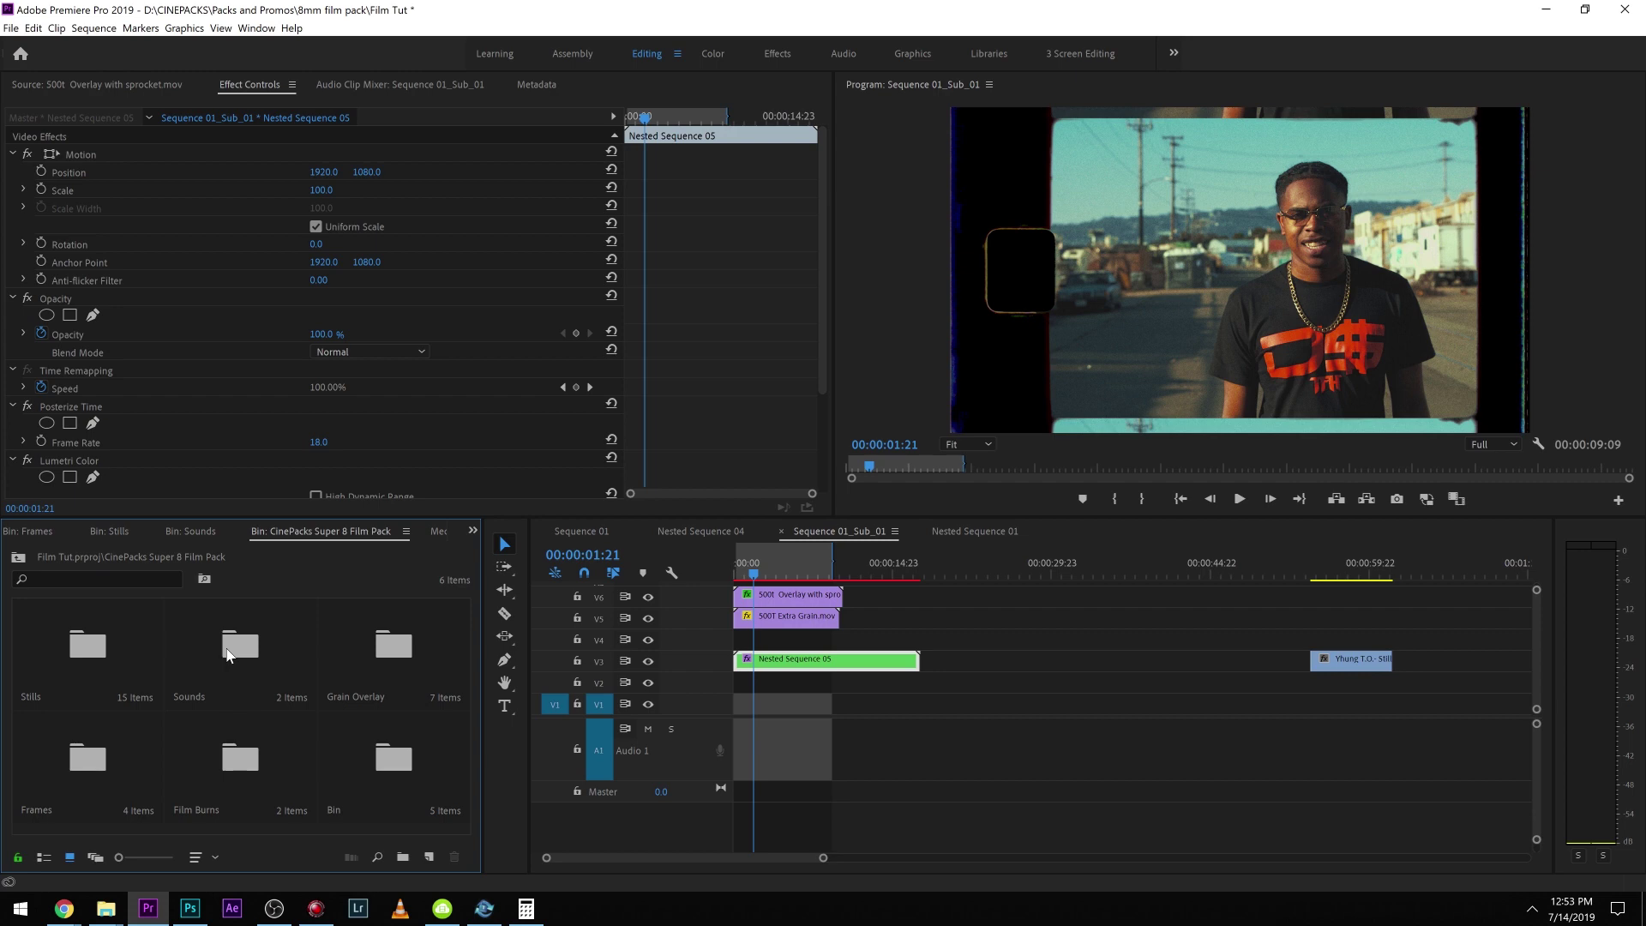
Step: Add Film Burn Sprocket 2 from Film Burns > With Sprocket to track V7
{"action": "double_click", "coordinate": [223, 750]}
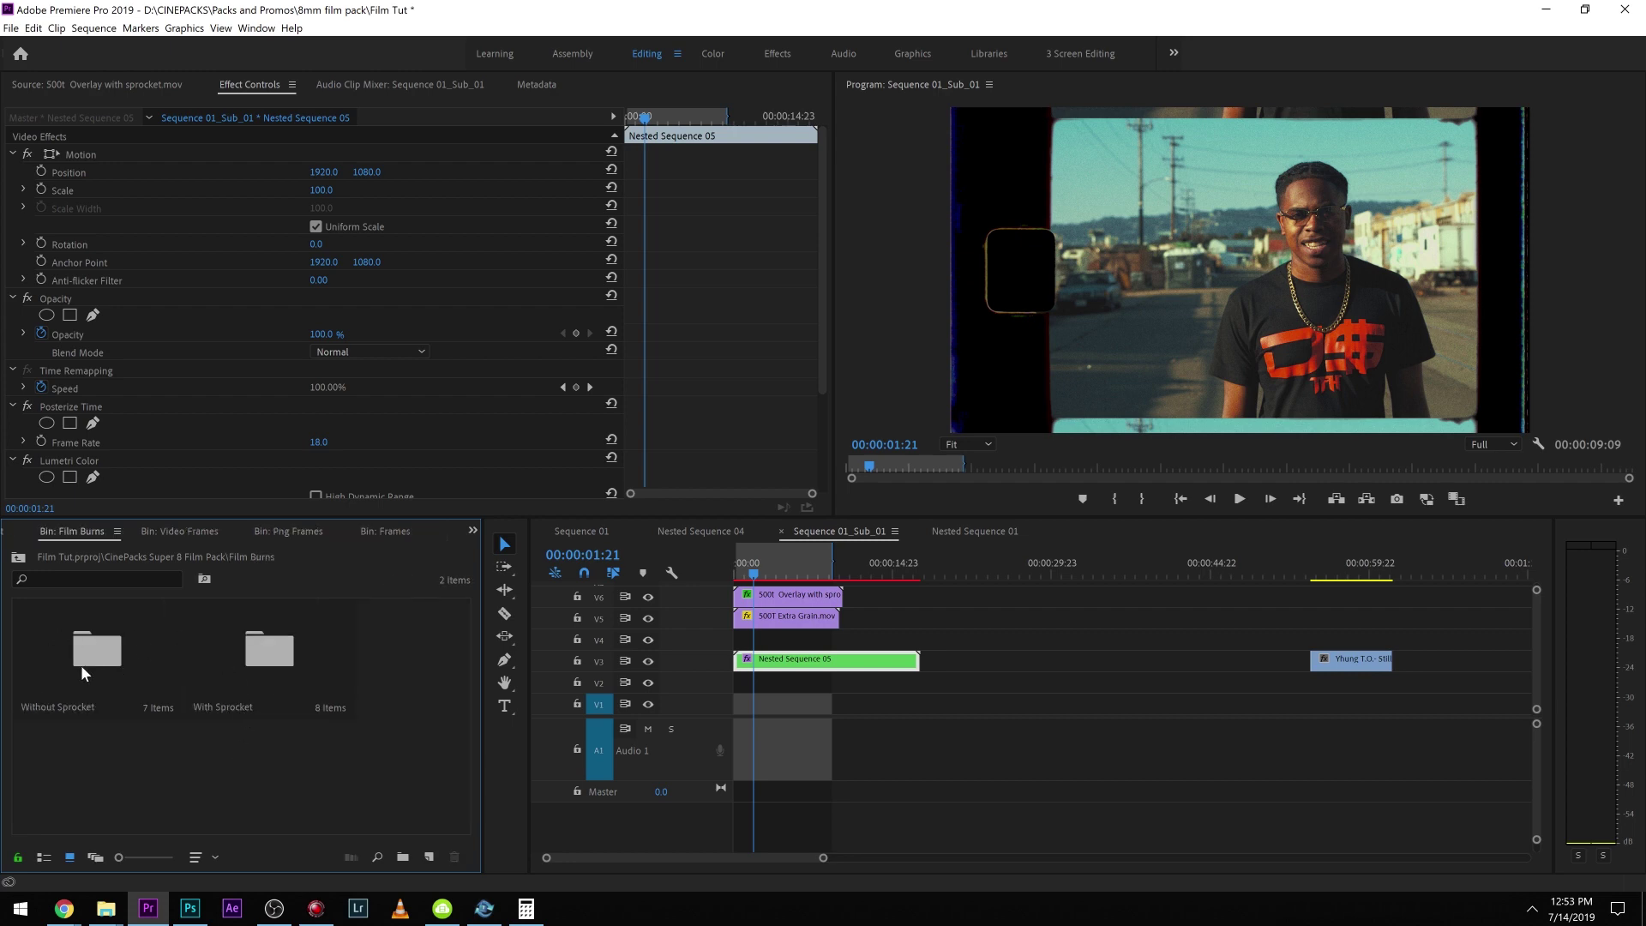
{"action": "left_click", "coordinate": [1010, 267]}
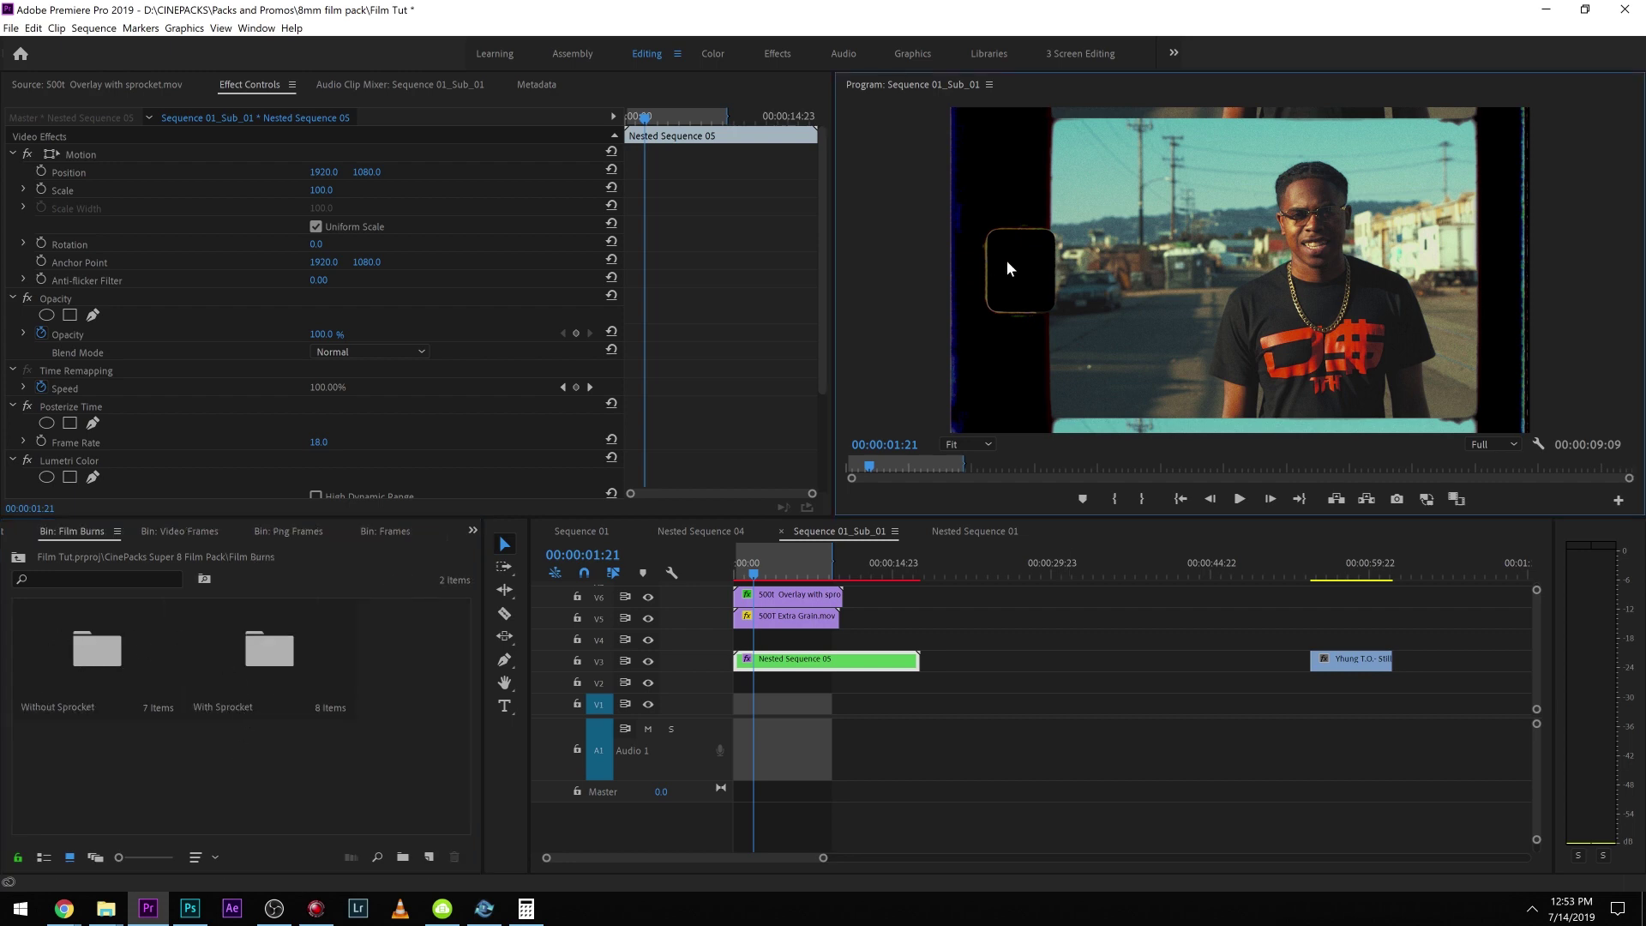
{"action": "double_click", "coordinate": [275, 671]}
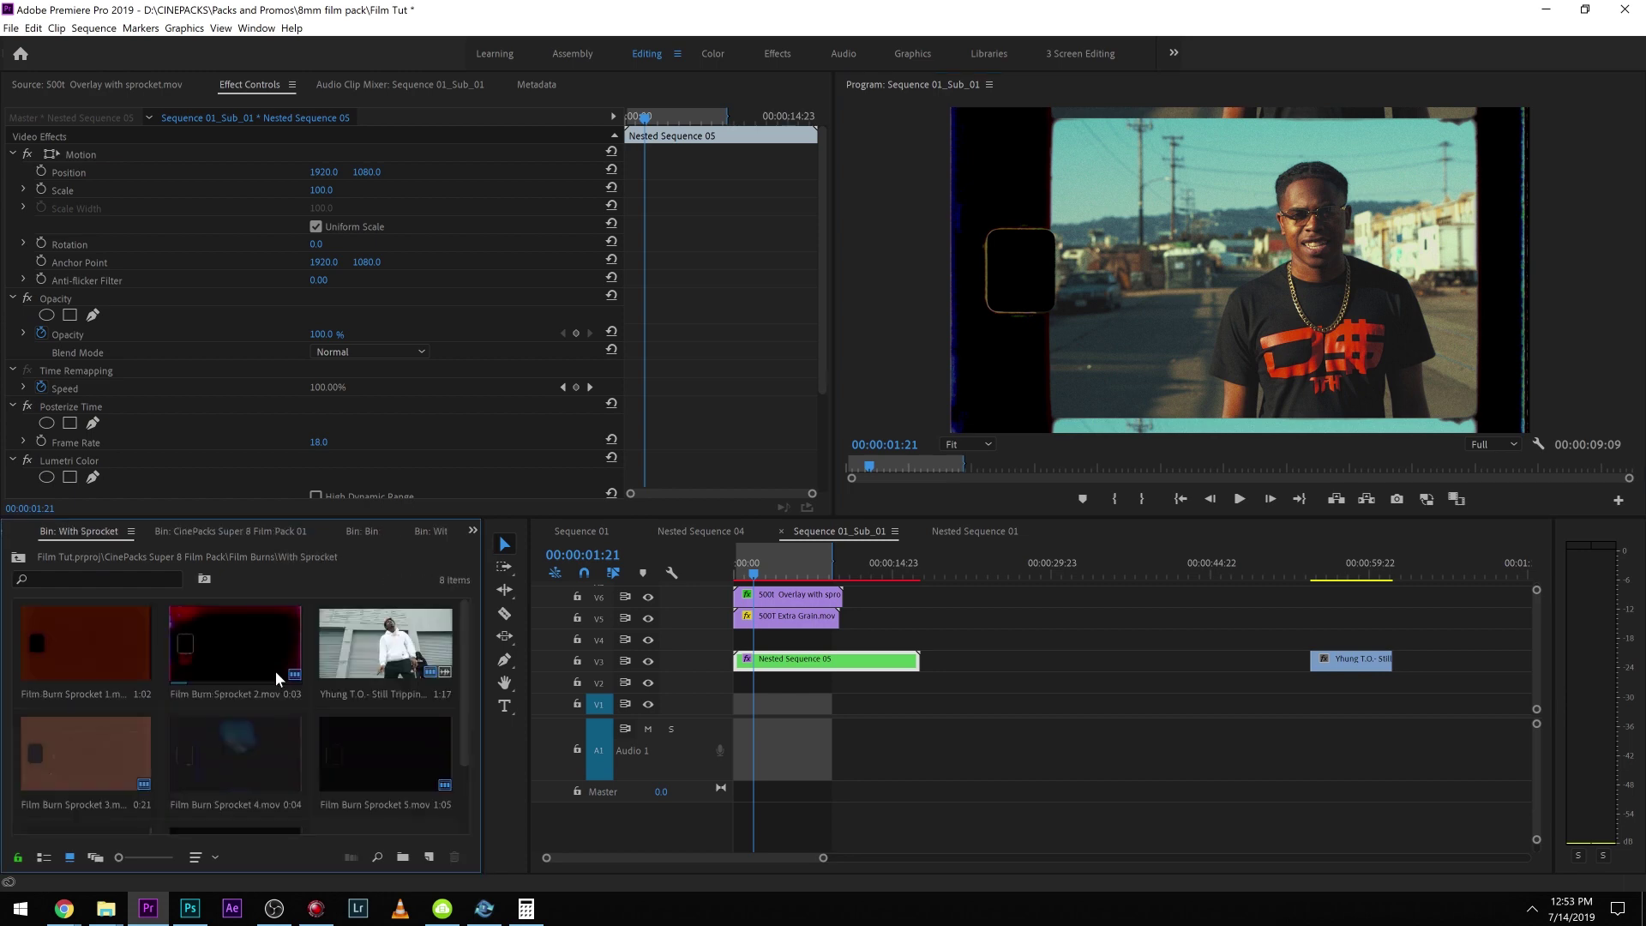
{"action": "left_click_drag", "start_coordinate": [228, 649], "coordinate": [850, 592]}
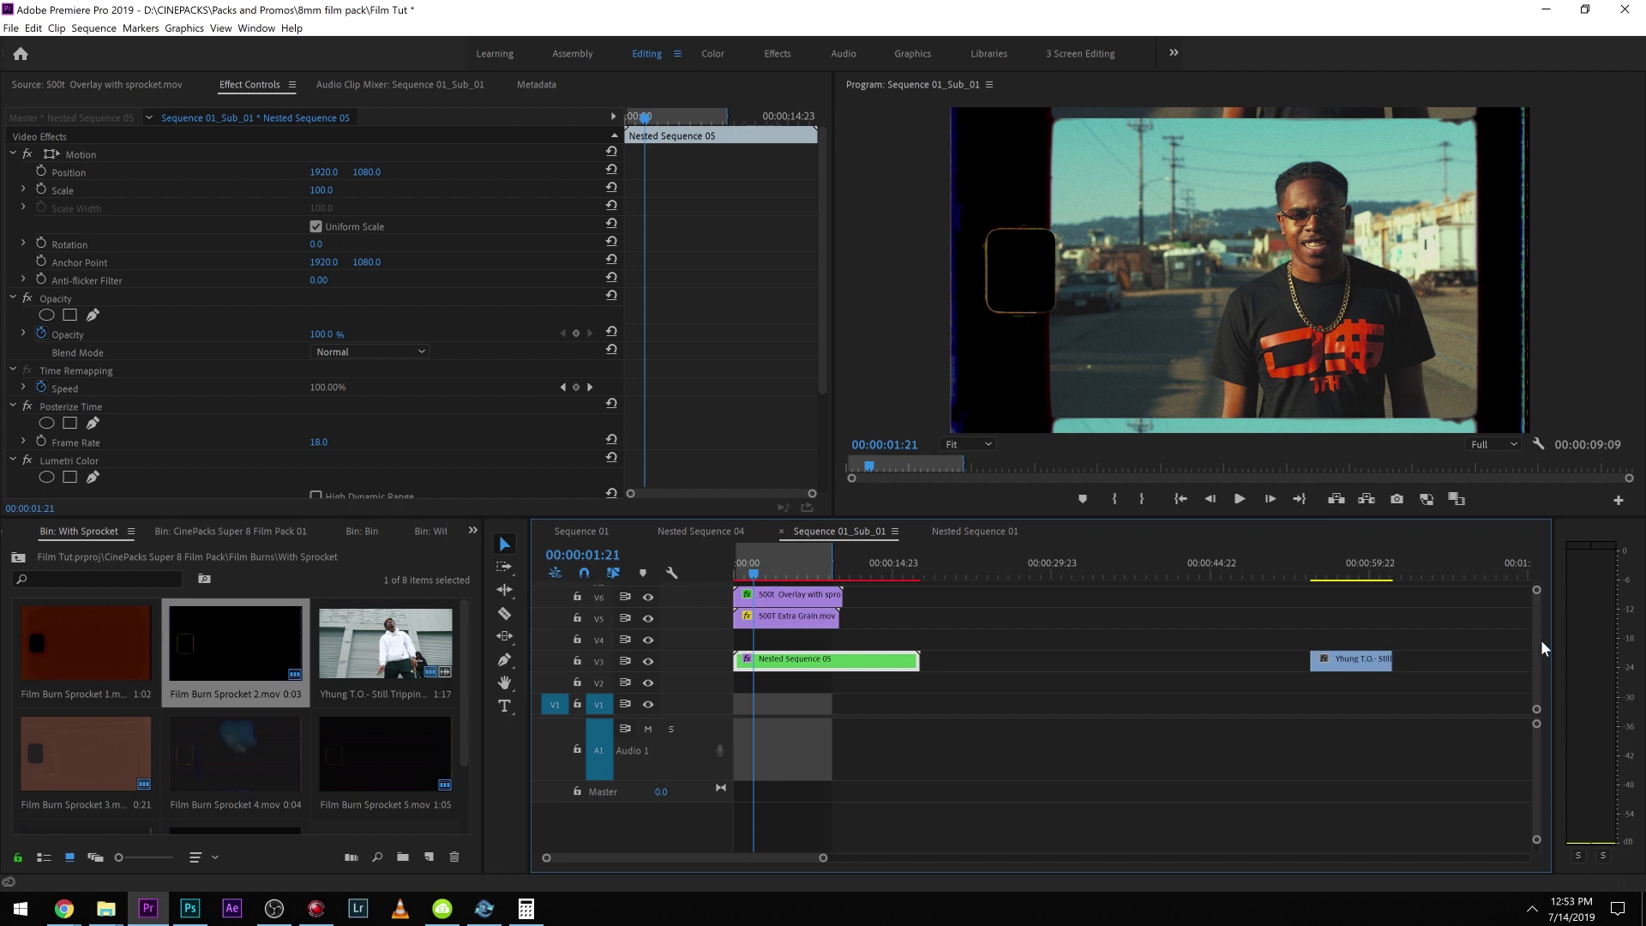
Step: Extend the burn clip to full length and slide it to start near 4 seconds
{"action": "scroll", "coordinate": [1542, 606], "scroll_direction": "up", "scroll_amount": 2}
{"action": "key", "text": "equal"}
{"action": "key", "text": "equal"}
{"action": "key", "text": "equal"}
{"action": "key", "text": "minus"}
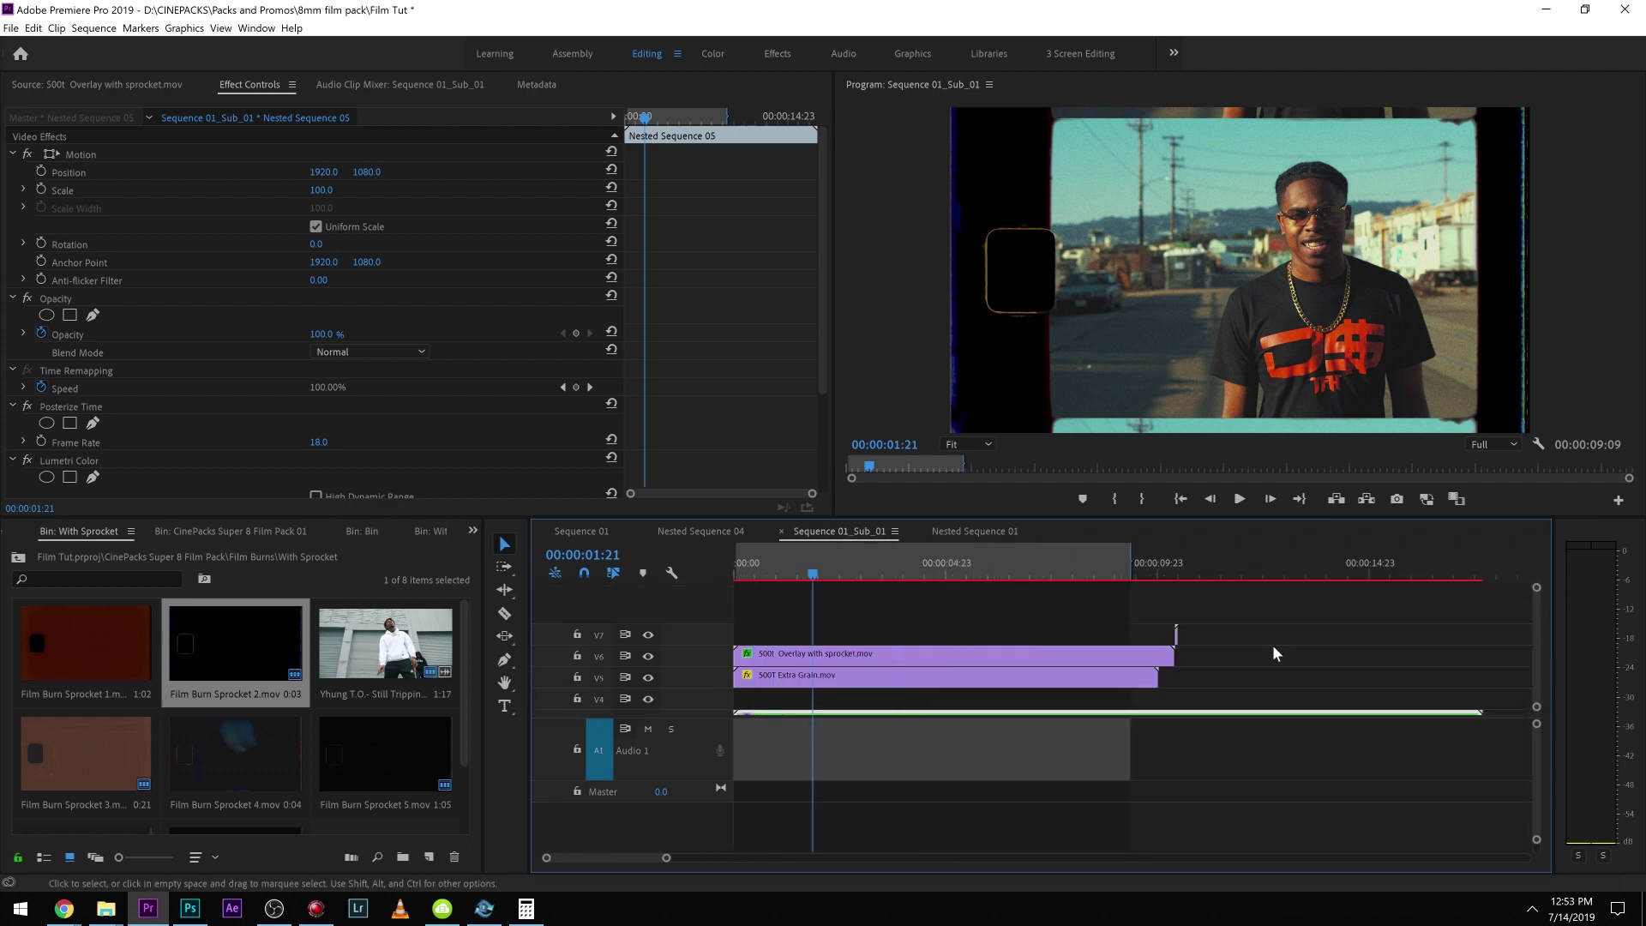
{"action": "left_click_drag", "start_coordinate": [1181, 635], "coordinate": [1490, 642]}
{"action": "mouse_move", "coordinate": [1195, 634]}
{"action": "left_mouse_down"}
{"action": "mouse_move", "coordinate": [881, 645]}
{"action": "mouse_move", "coordinate": [904, 645]}
{"action": "left_mouse_up"}
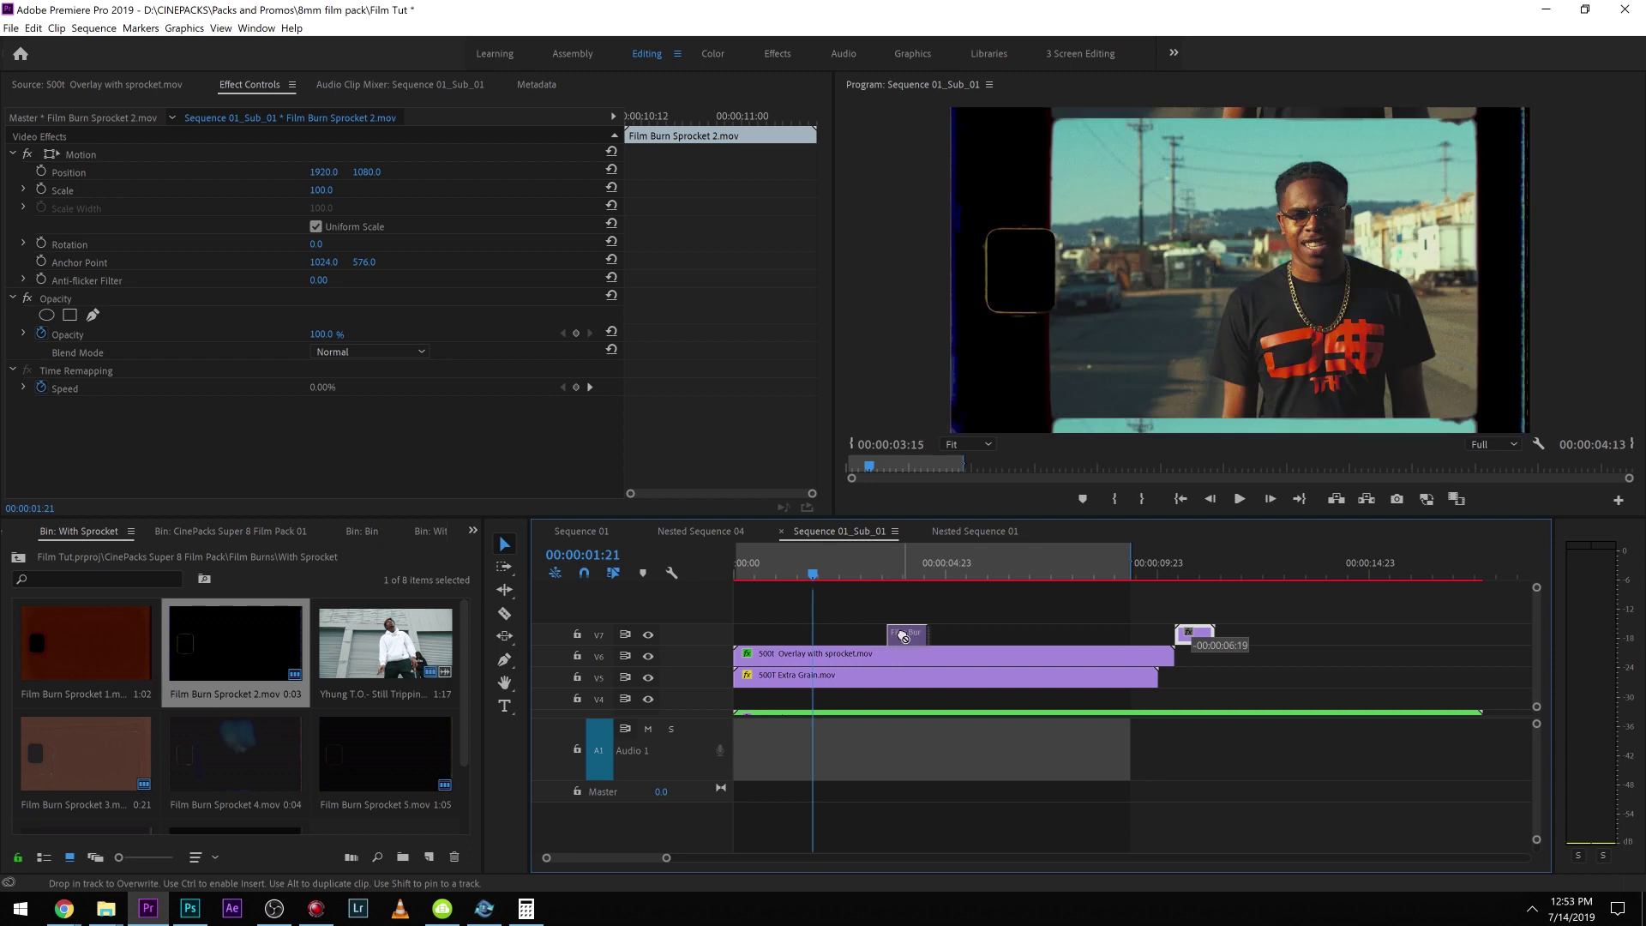
Step: Cut the V6 overlay and V5 grain at the burn and delete the pieces after it
{"action": "key", "text": "c"}
{"action": "left_click", "coordinate": [908, 677], "text": "shift"}
{"action": "key", "text": "v"}
{"action": "left_click_drag", "start_coordinate": [1104, 626], "coordinate": [1071, 701]}
{"action": "key", "text": "Delete"}
Step: Park the playhead two frames into the burn and select the burn clip
{"action": "left_click", "coordinate": [908, 567]}
{"action": "left_click", "coordinate": [913, 638]}
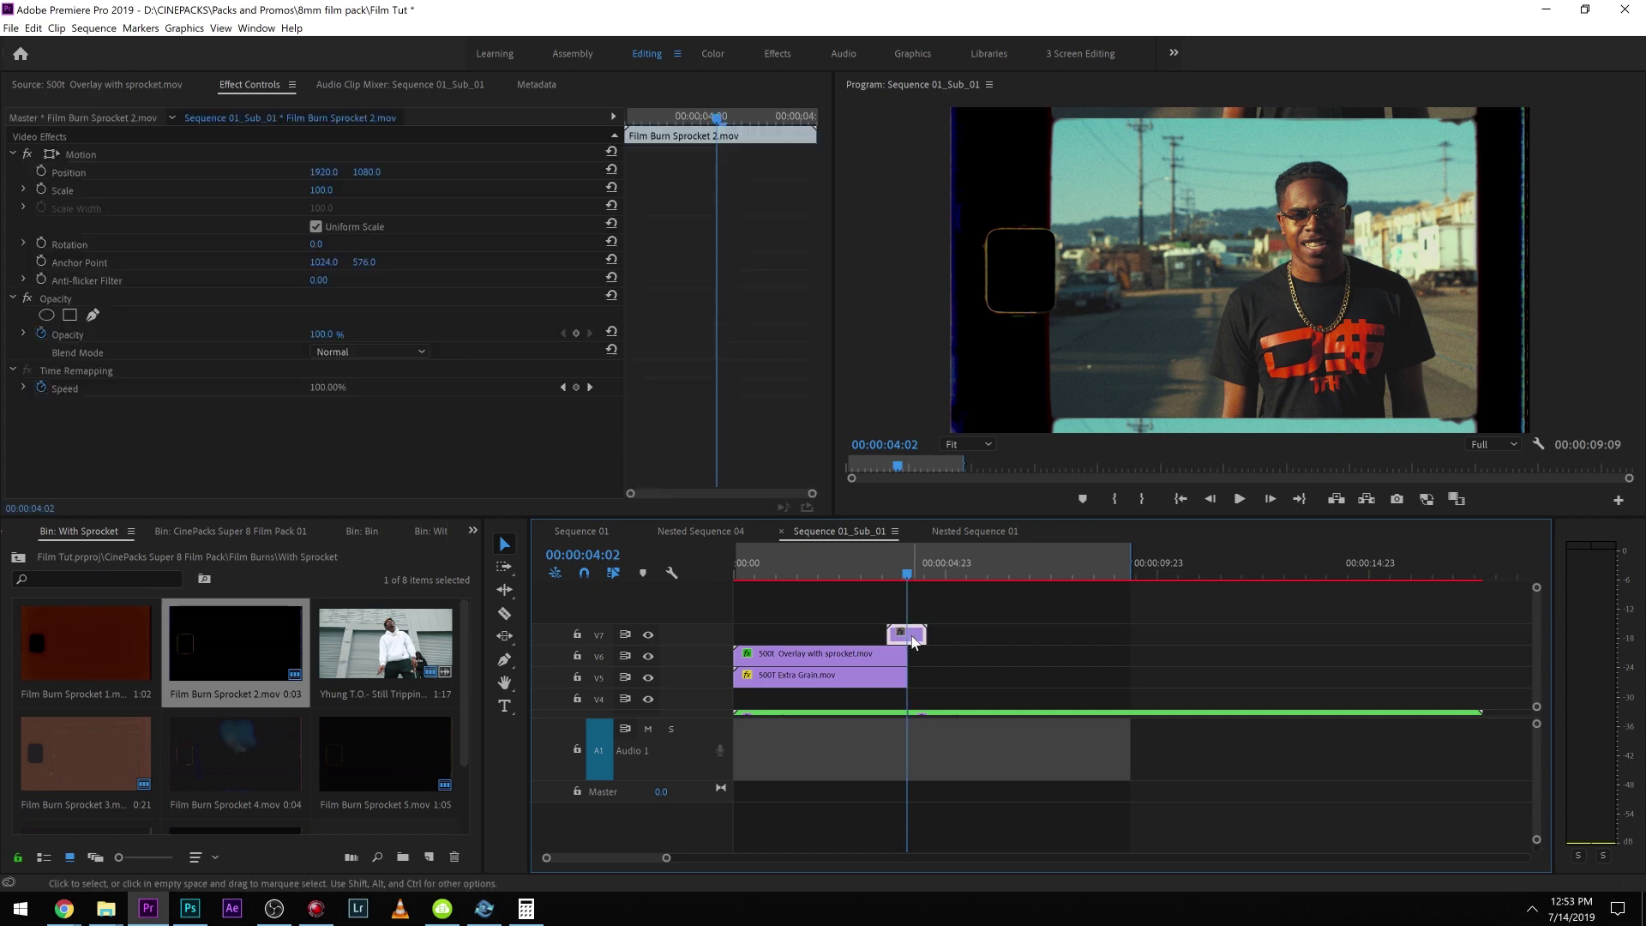
{"action": "key", "text": "Left"}
{"action": "key", "text": "Left"}
{"action": "right_click", "coordinate": [908, 636]}
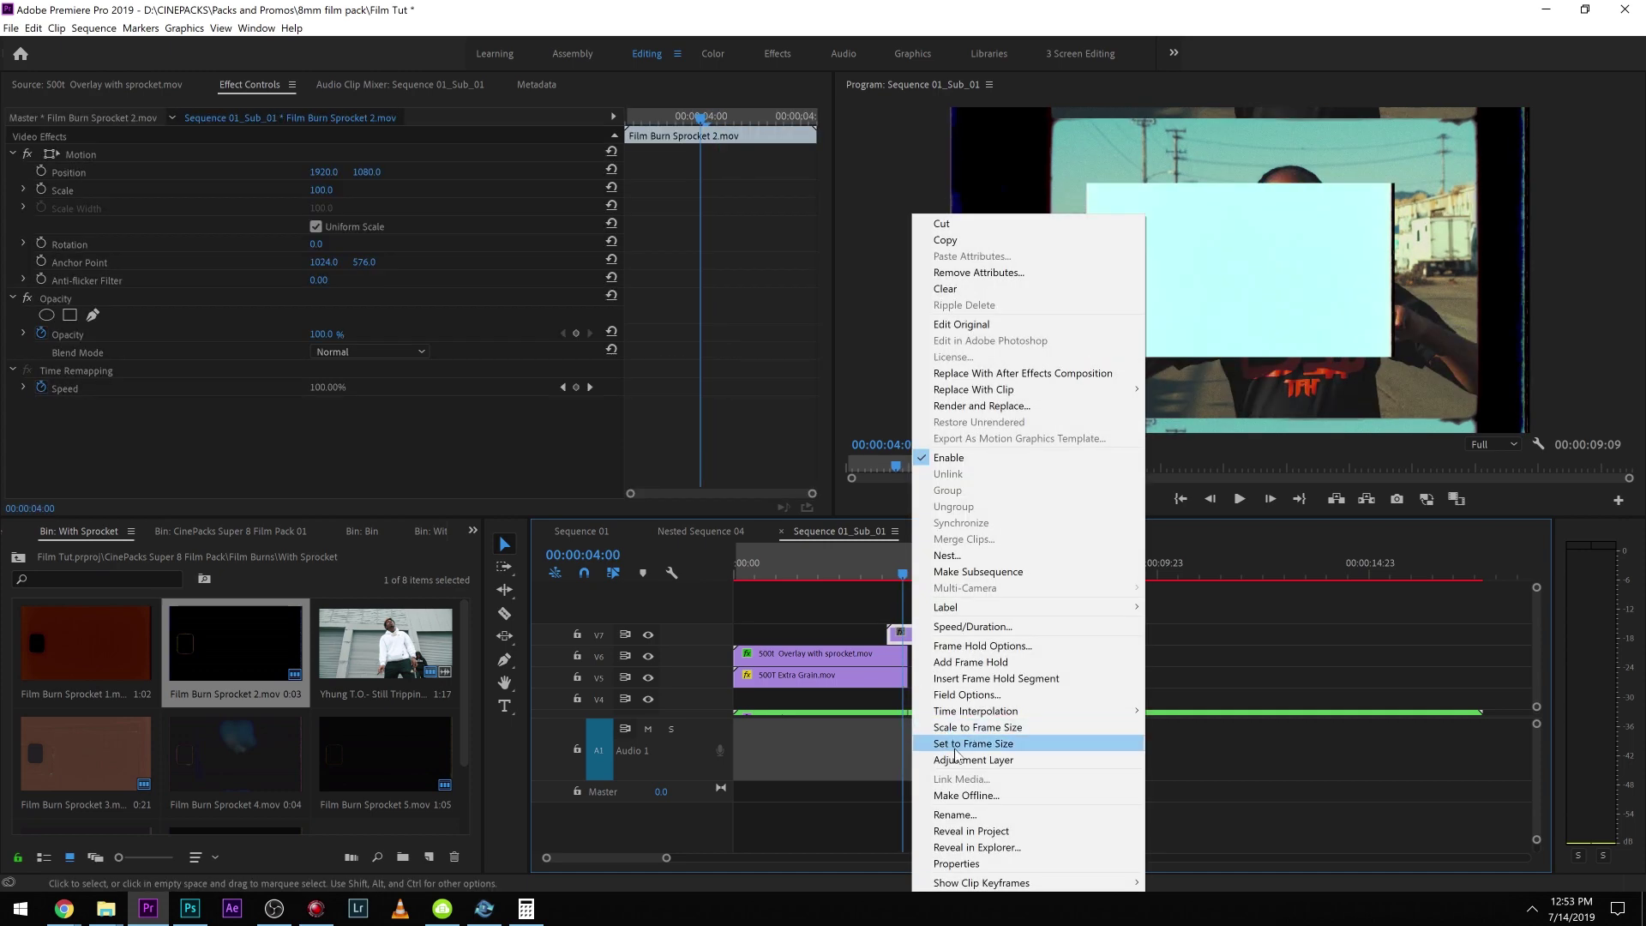
Step: Set the burn clip to frame size and give it the Screen blend mode
{"action": "left_click", "coordinate": [966, 729]}
{"action": "left_click", "coordinate": [406, 352]}
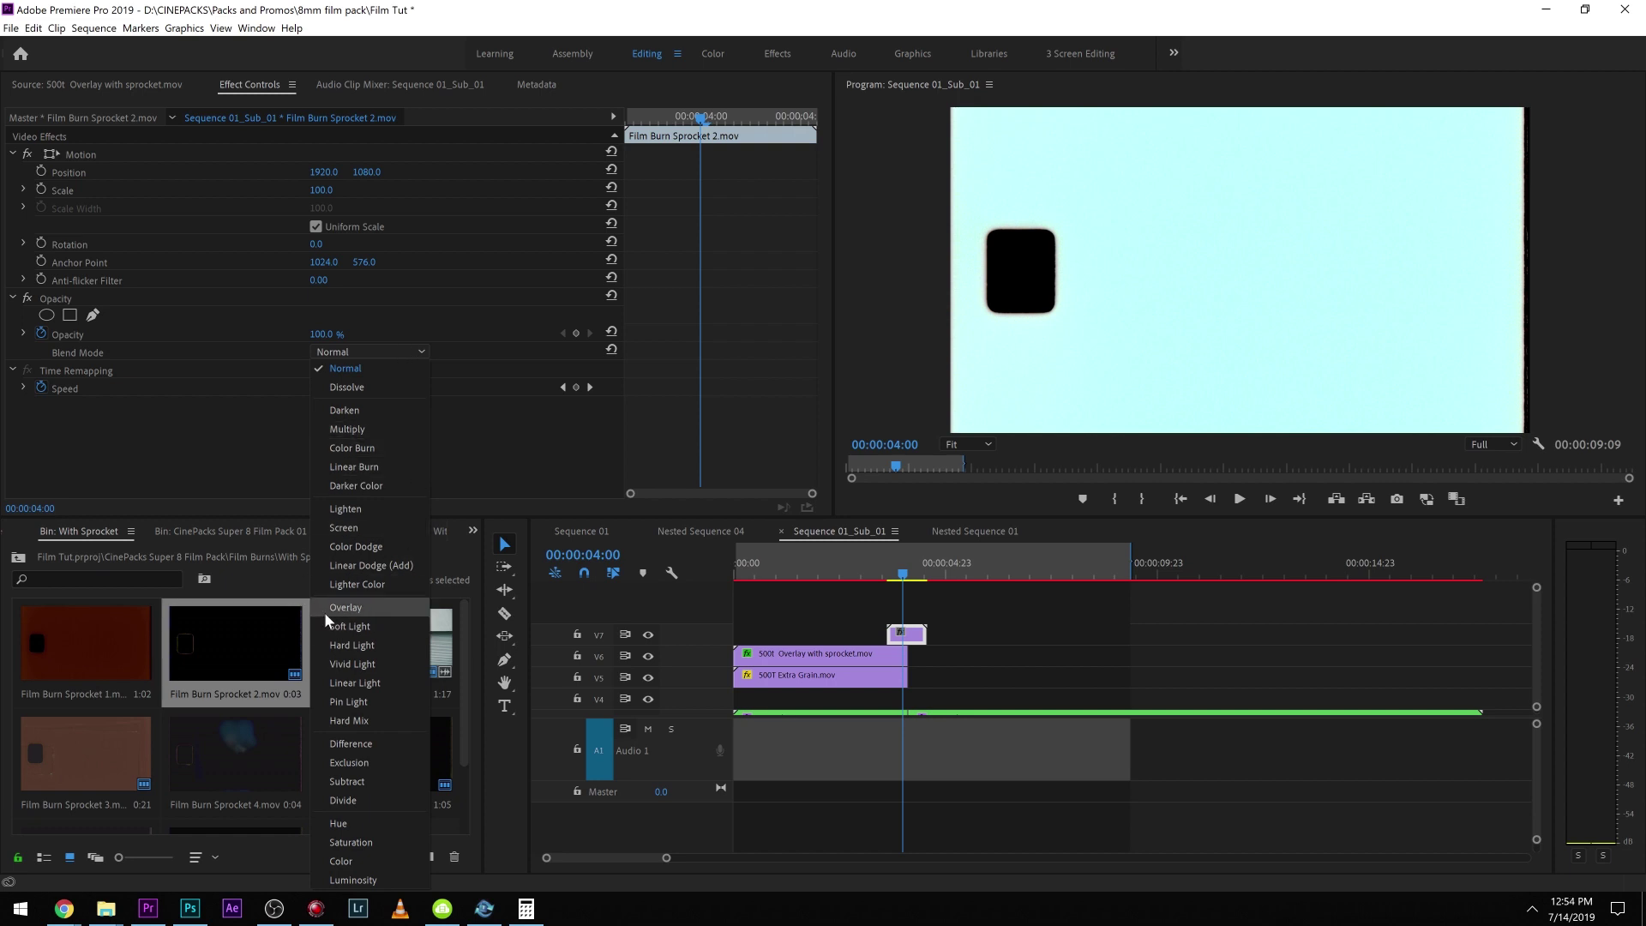
{"action": "left_click", "coordinate": [406, 527]}
Step: Adjust the burn's Position X to 1922 and play back the transition
{"action": "left_click_drag", "start_coordinate": [901, 563], "coordinate": [888, 564]}
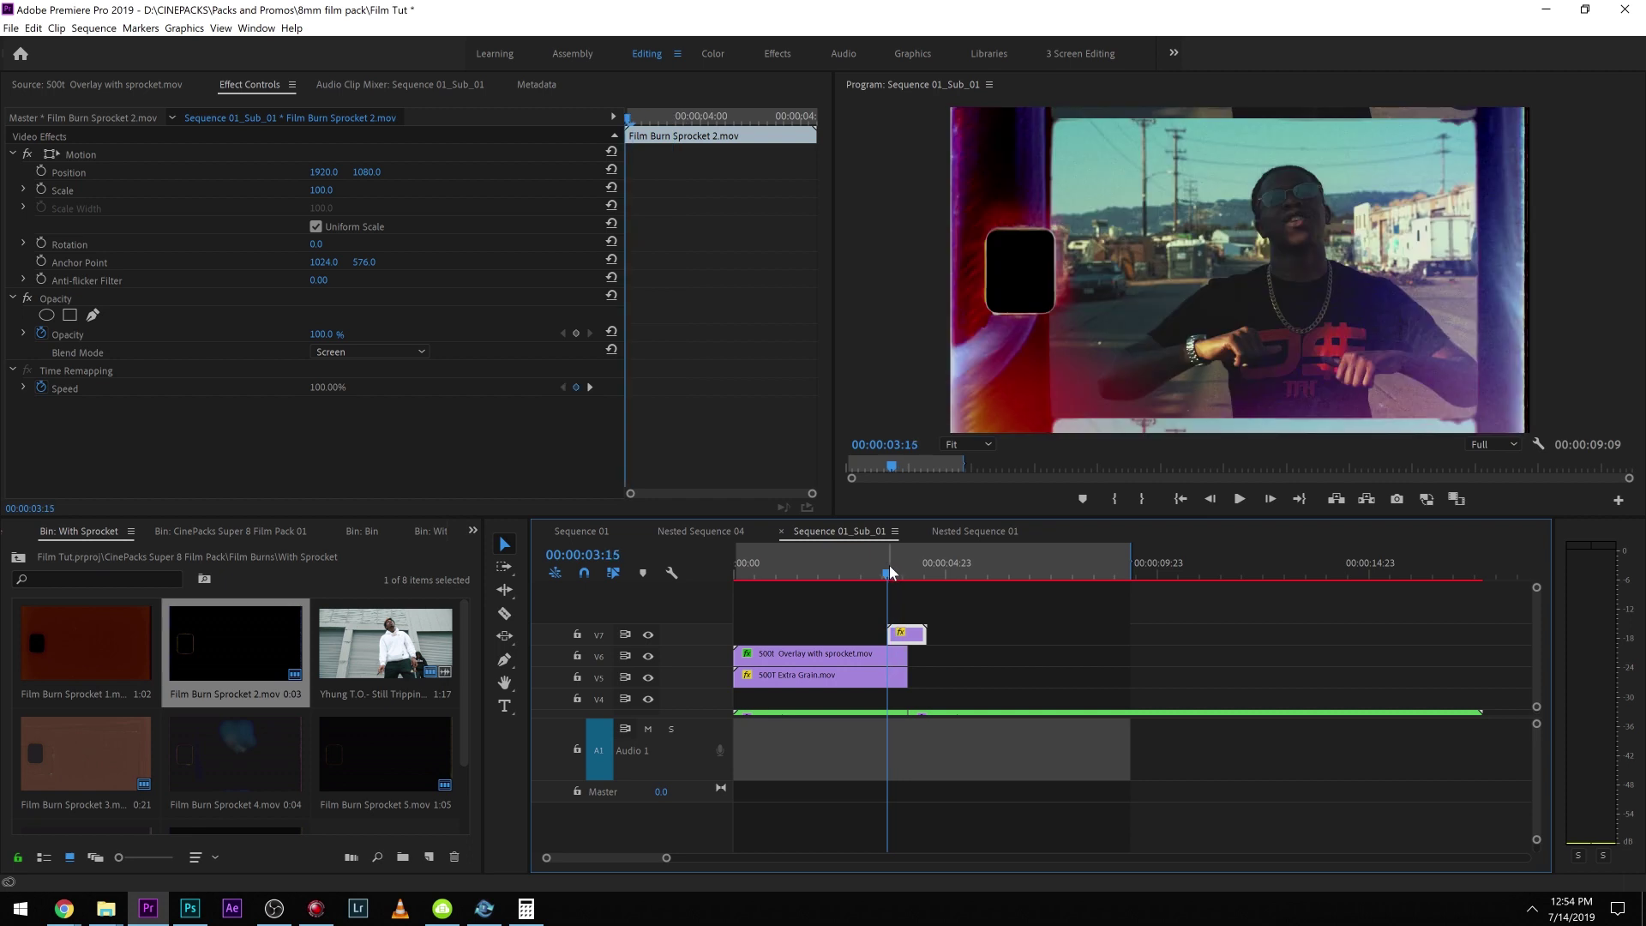
{"action": "key", "text": "Right"}
{"action": "key", "text": "Right"}
{"action": "key", "text": "Right"}
{"action": "key", "text": "Right"}
{"action": "key", "text": "Right"}
{"action": "key", "text": "Right"}
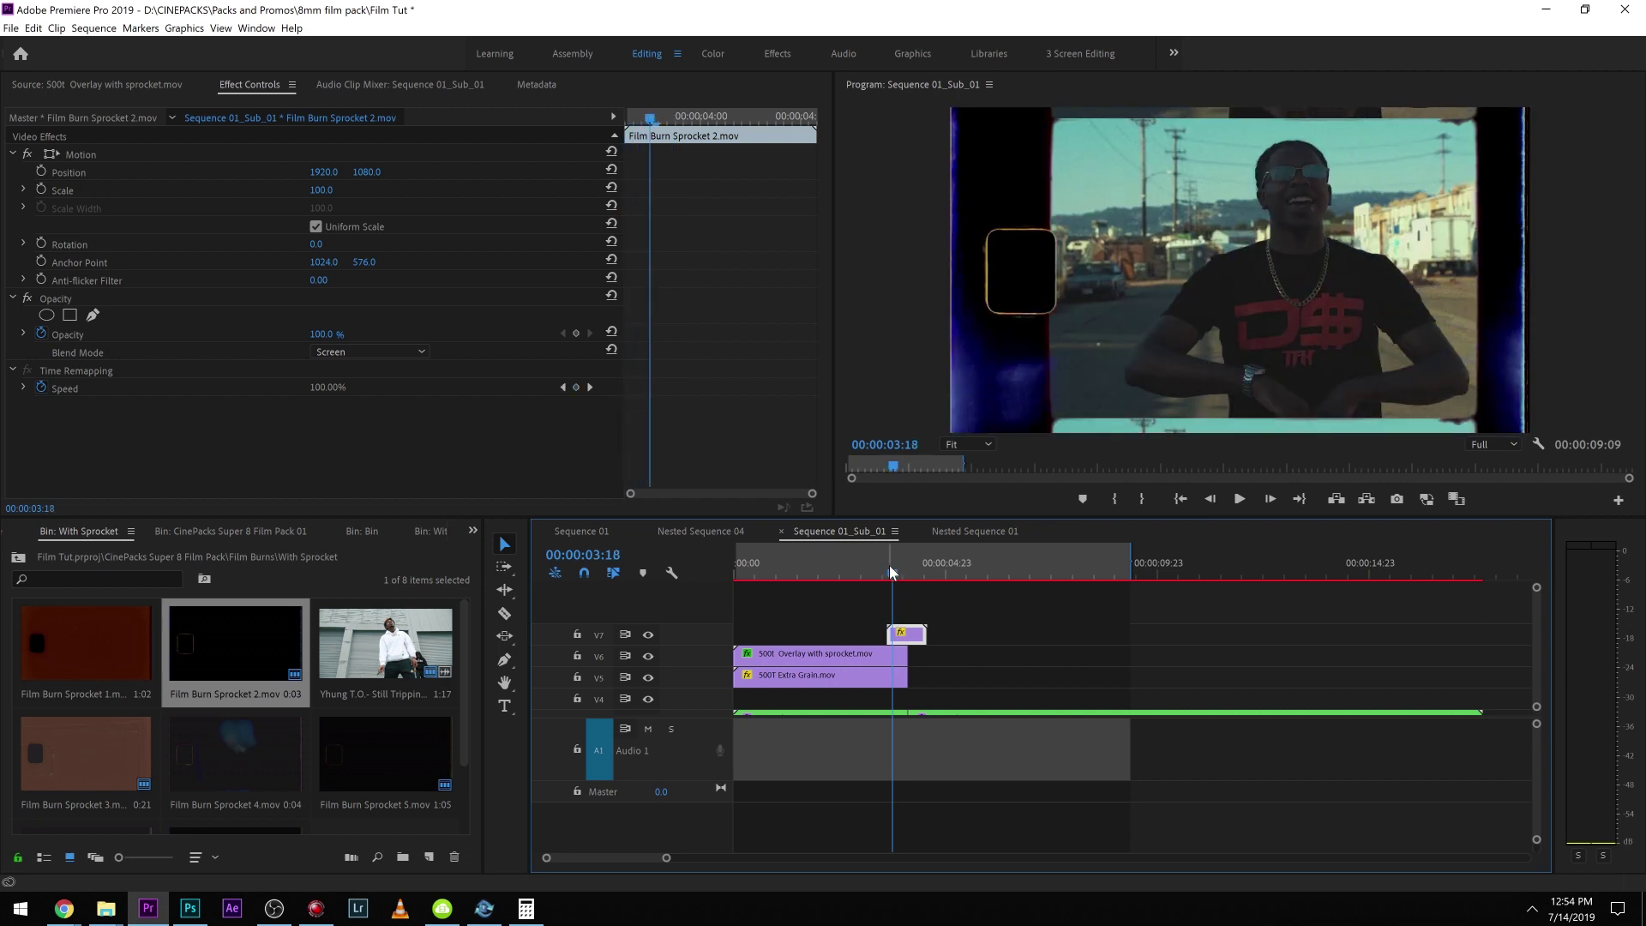
{"action": "left_click_drag", "start_coordinate": [347, 178], "coordinate": [306, 179]}
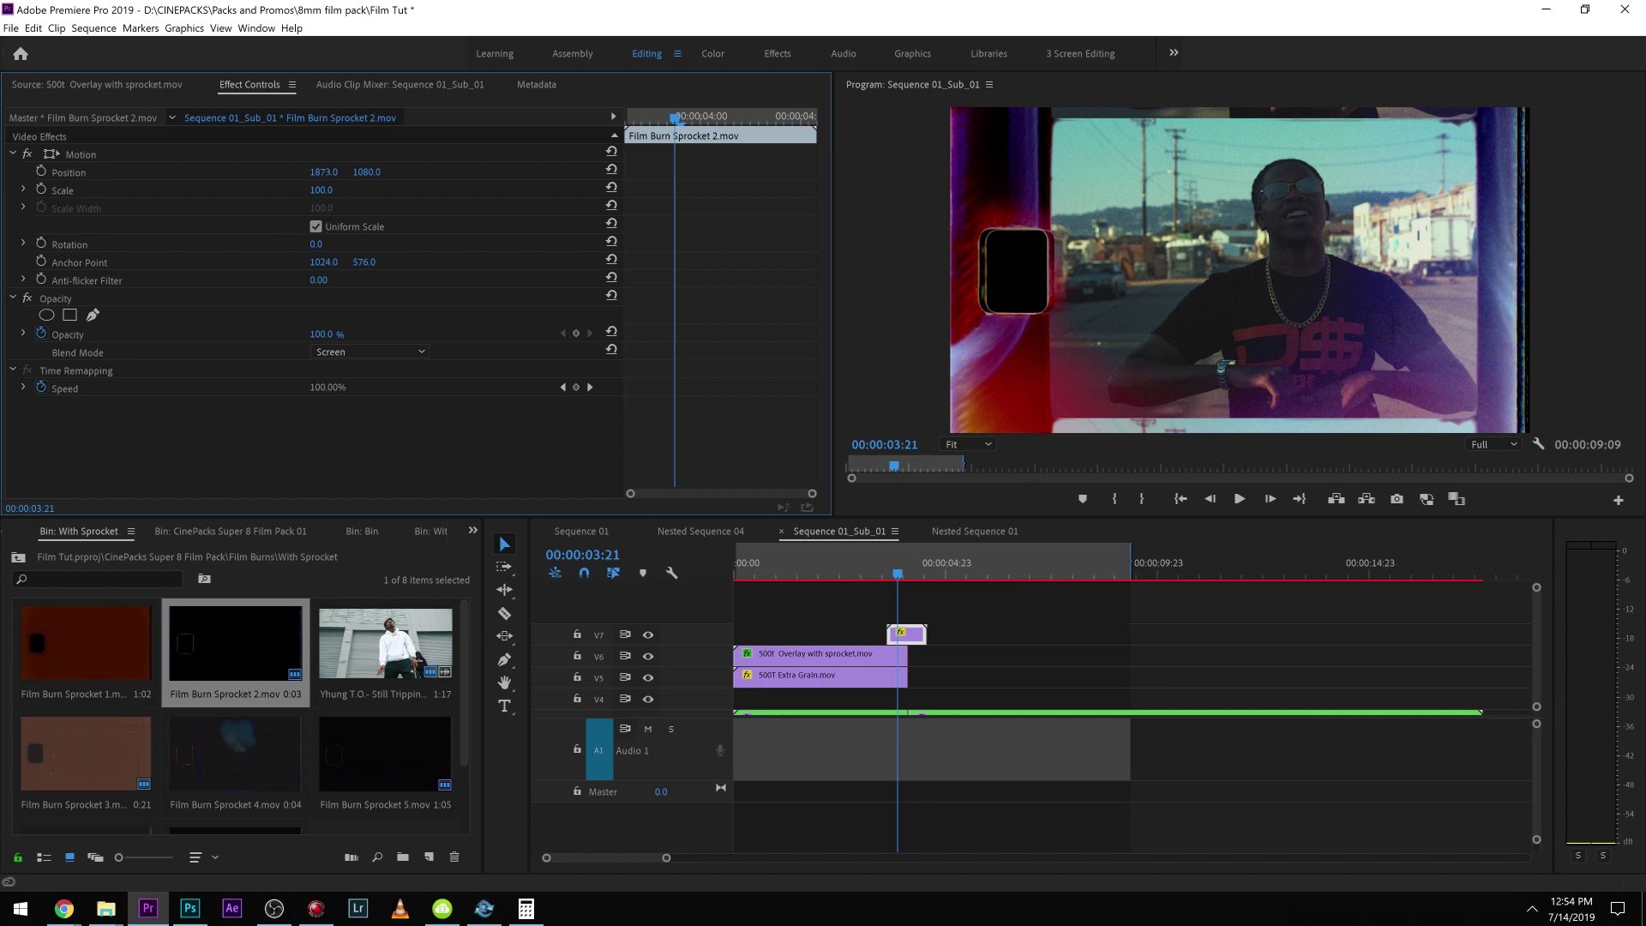
{"action": "left_click_drag", "start_coordinate": [324, 172], "coordinate": [371, 173]}
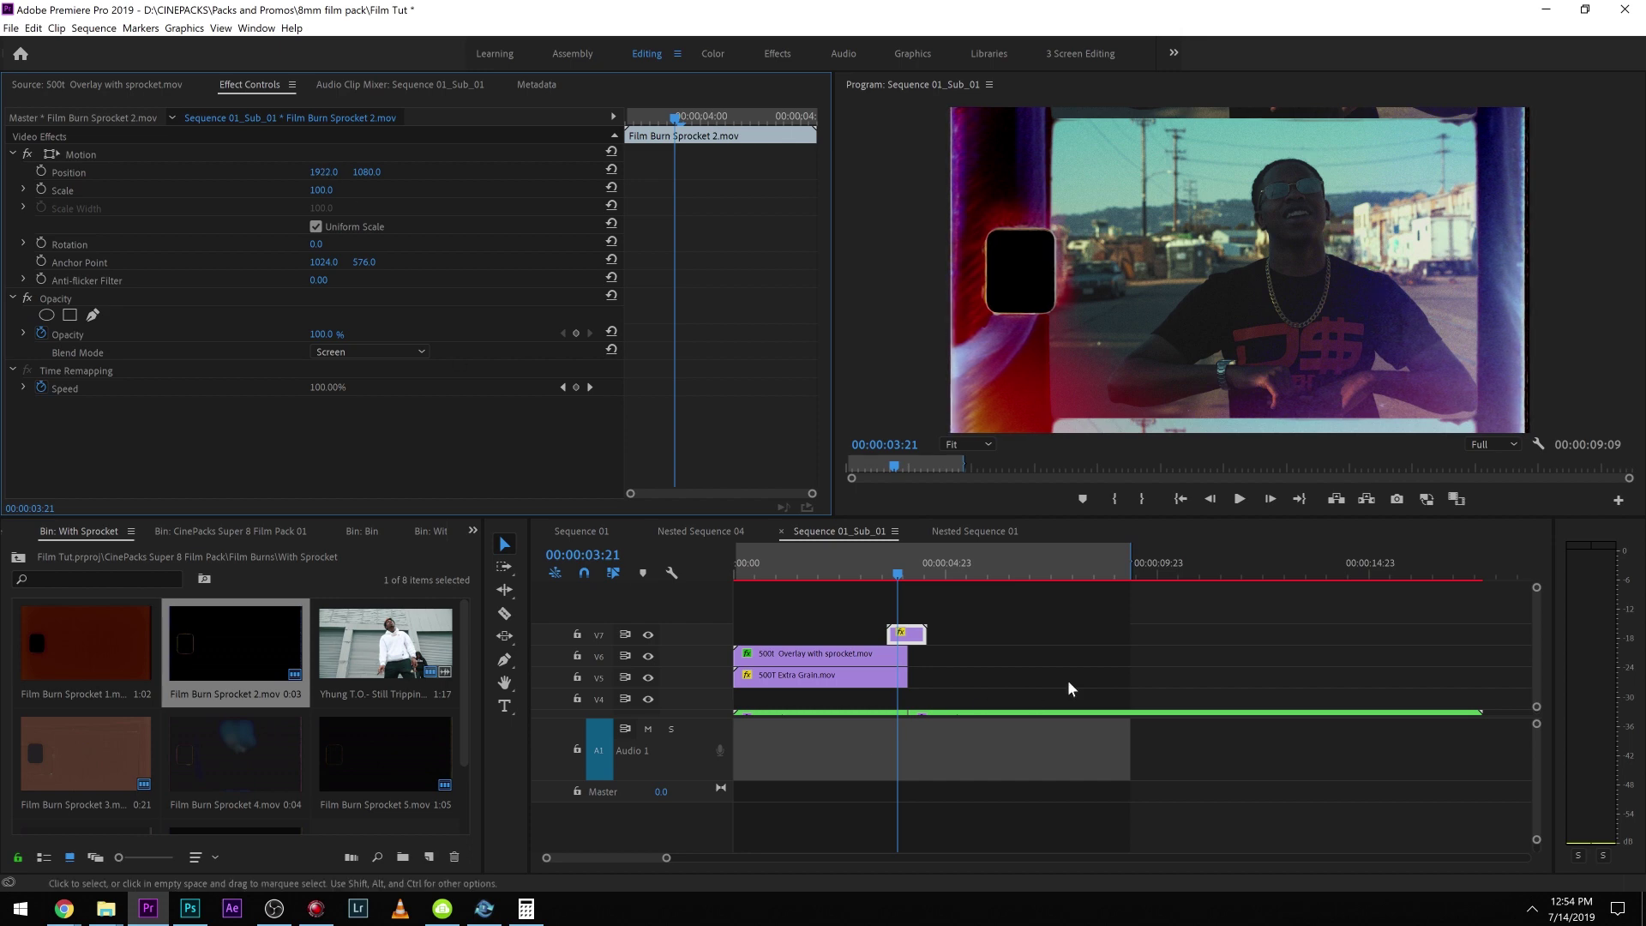
{"action": "left_click", "coordinate": [1088, 666]}
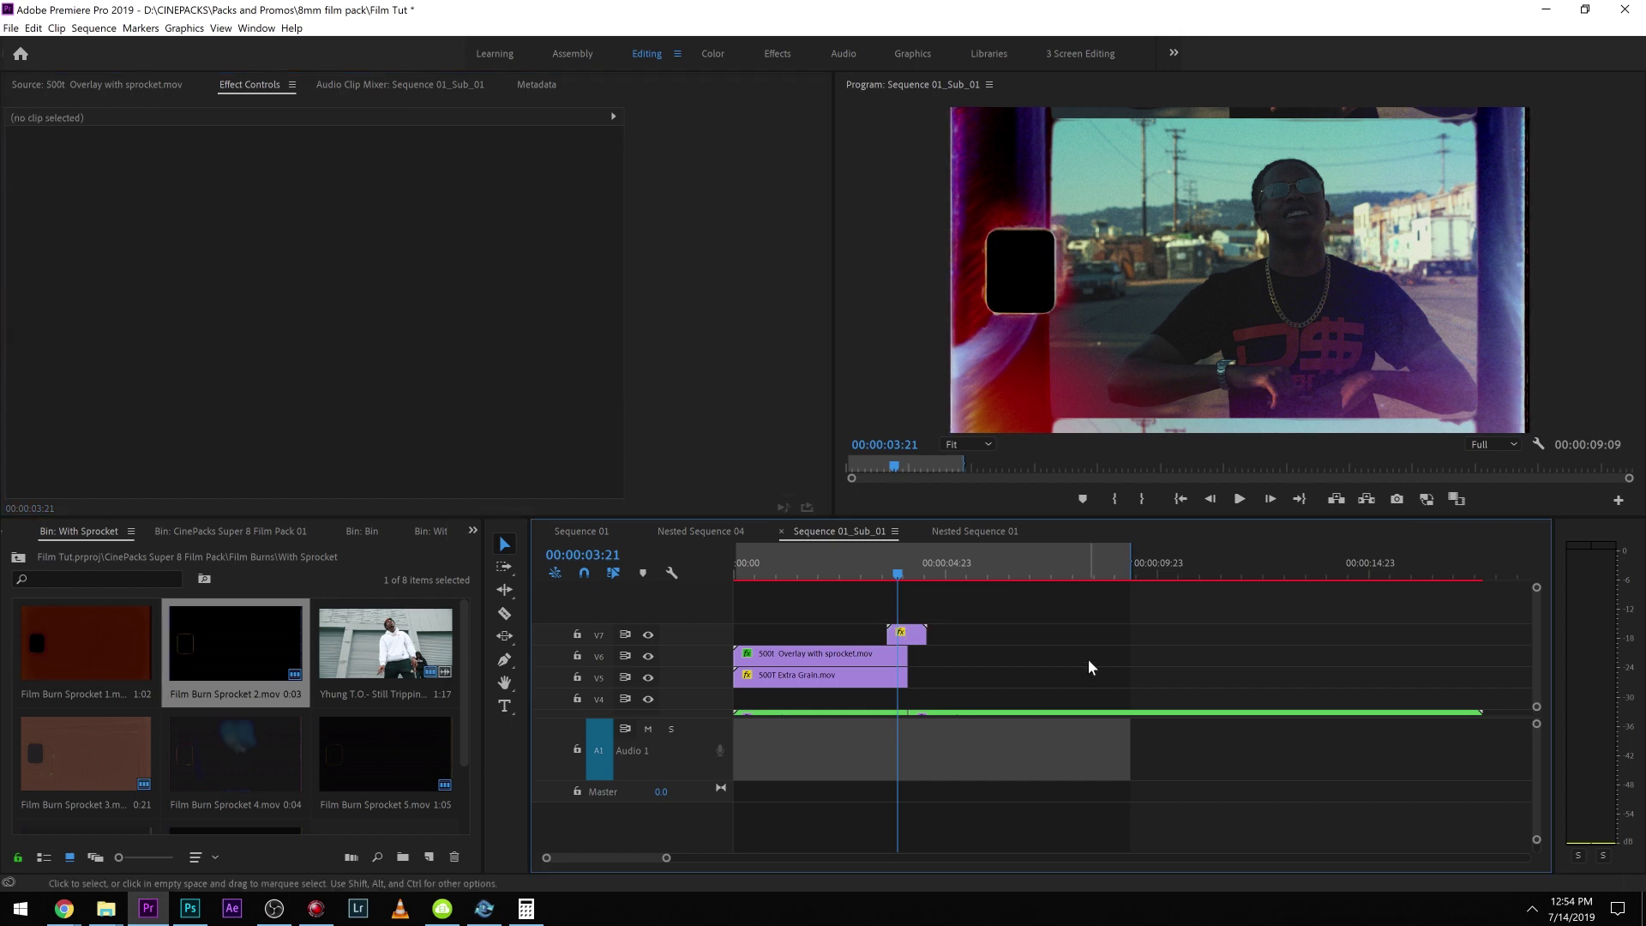
{"action": "key", "text": "space"}
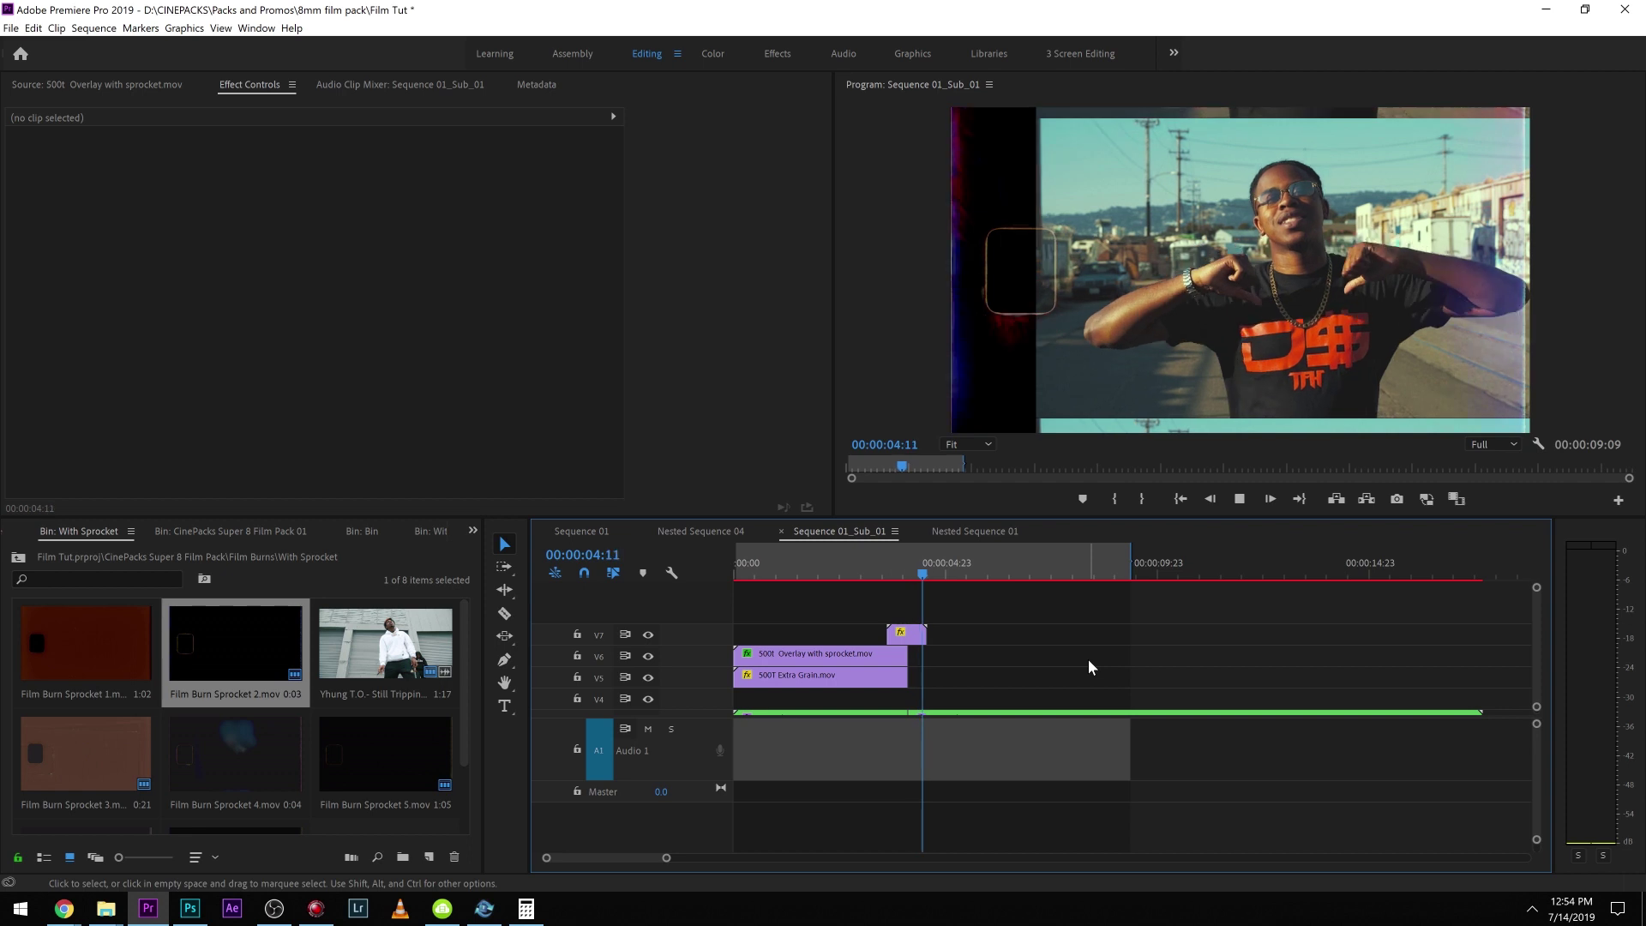
Step: Slide the Still Tripping clip on V4 left to start at the burn cut near 4 seconds
{"action": "left_click", "coordinate": [900, 575]}
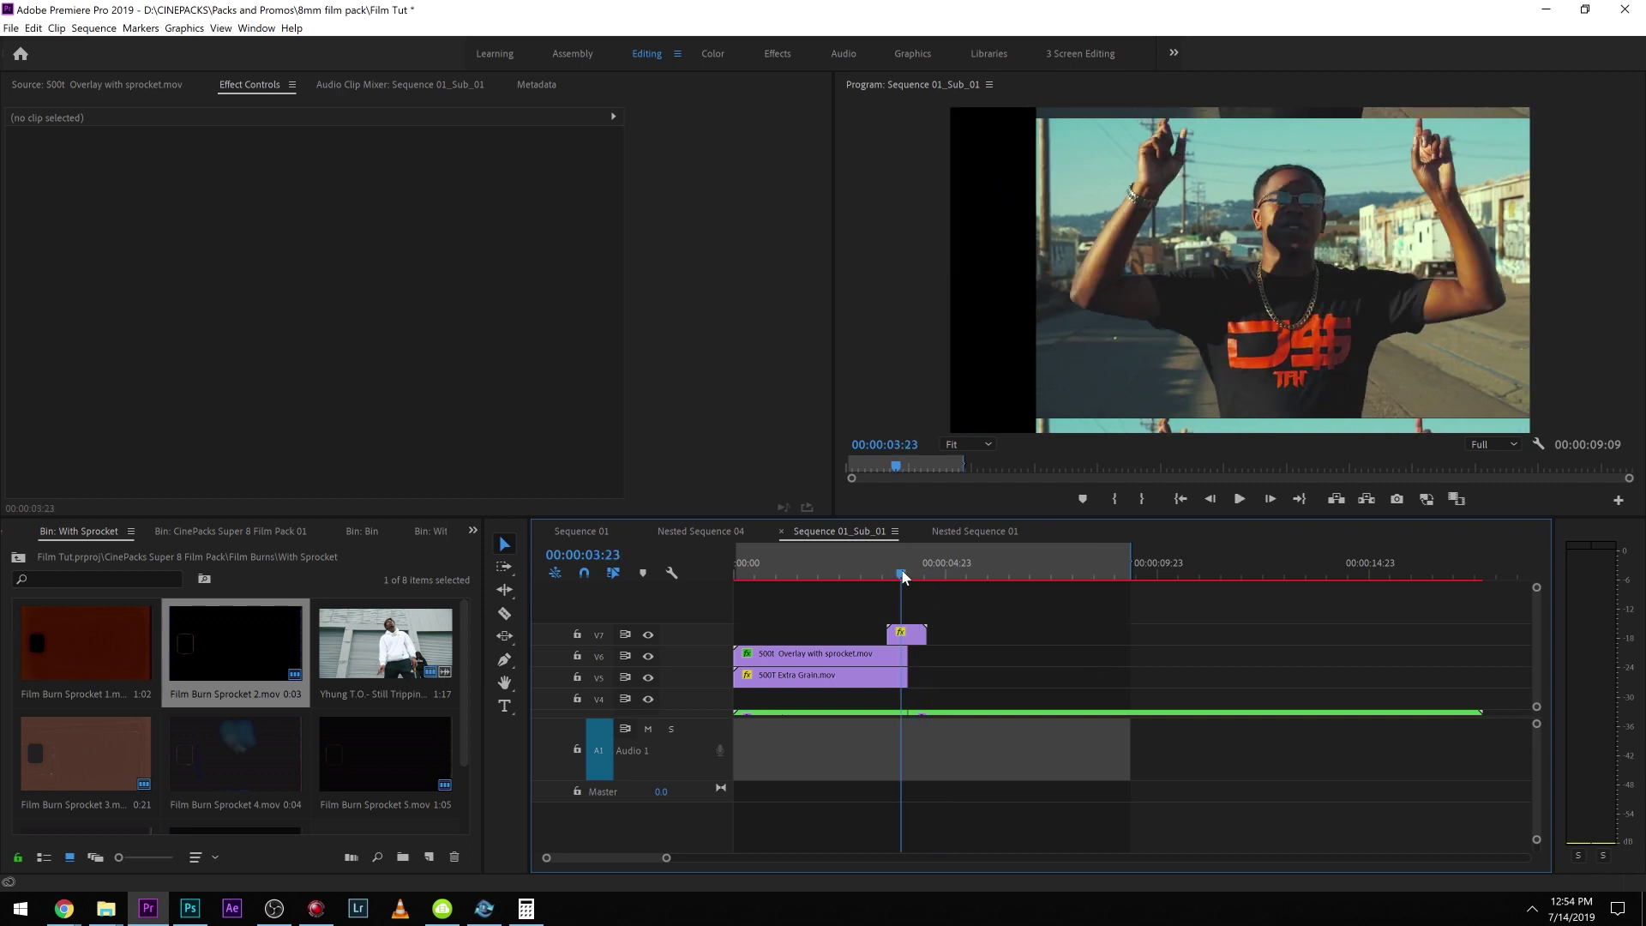
{"action": "key", "text": "minus"}
{"action": "key", "text": "minus"}
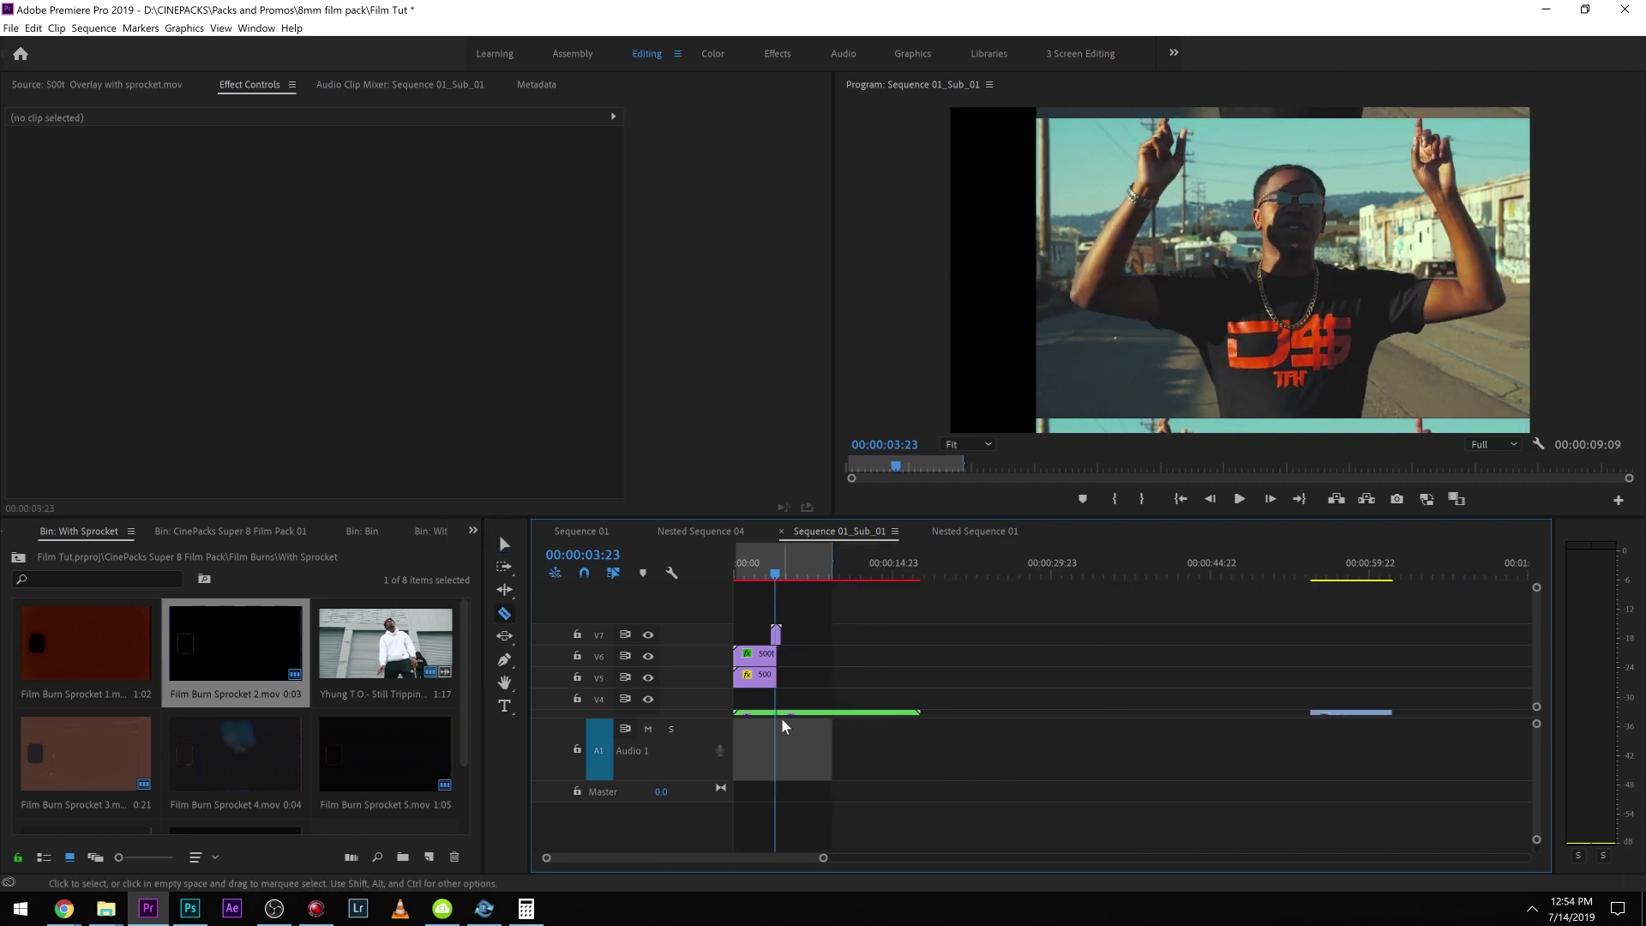
{"action": "left_click", "coordinate": [800, 712]}
{"action": "left_click", "coordinate": [1343, 718]}
{"action": "left_click_drag", "start_coordinate": [1342, 711], "coordinate": [848, 654]}
{"action": "left_click_drag", "start_coordinate": [1352, 718], "coordinate": [819, 701]}
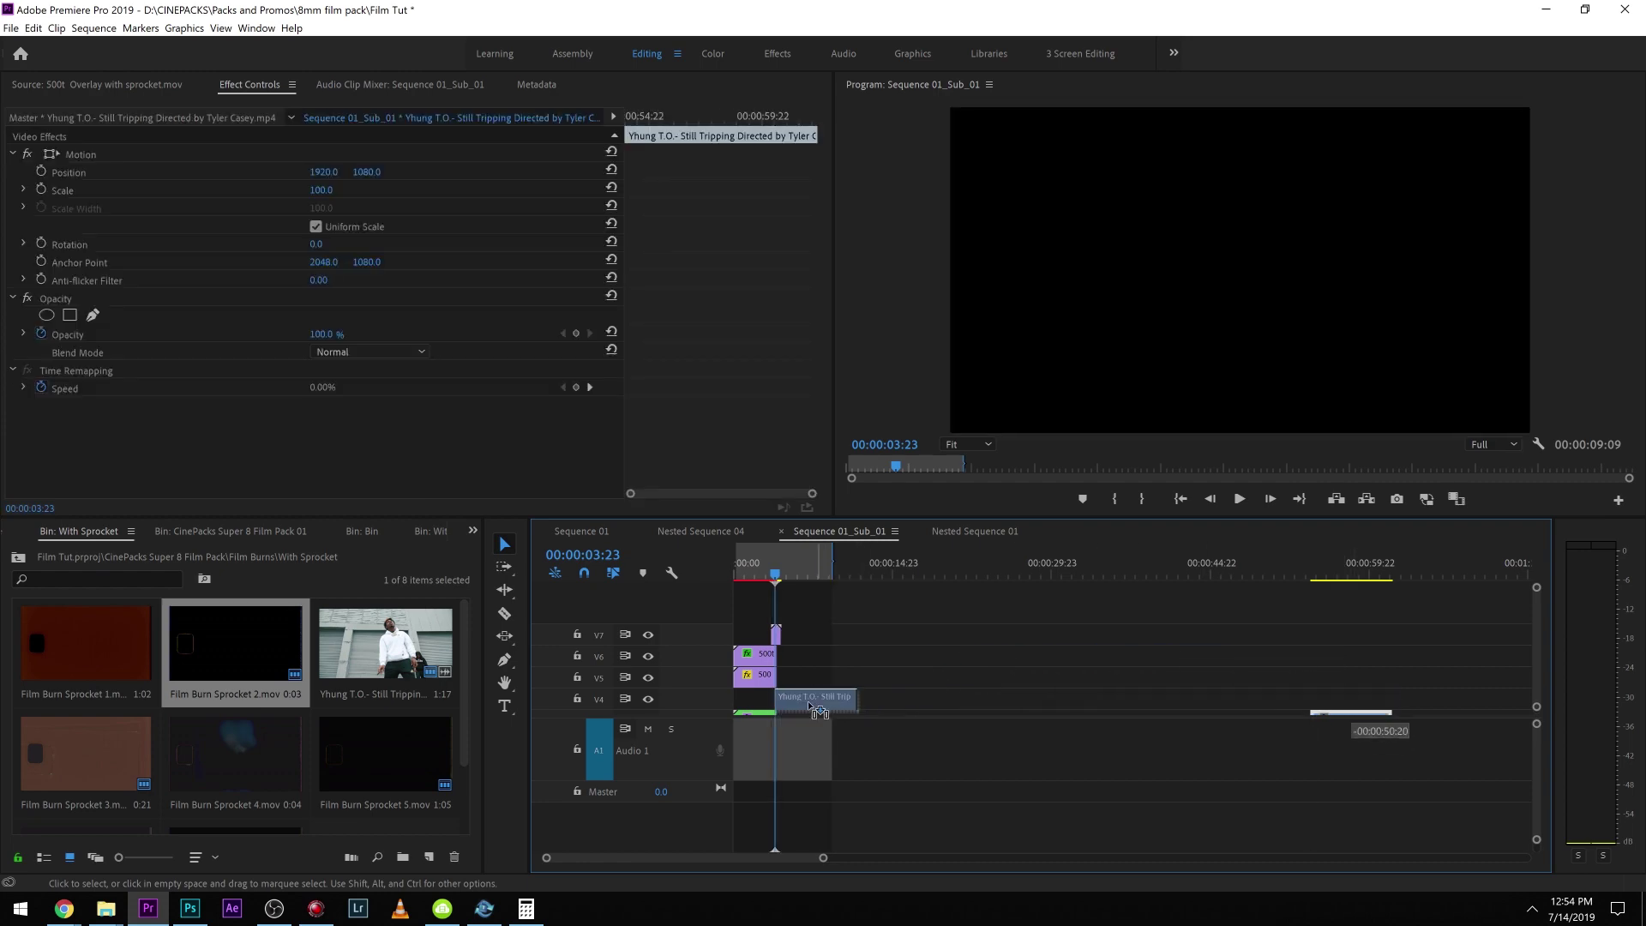
{"action": "left_click", "coordinate": [770, 562]}
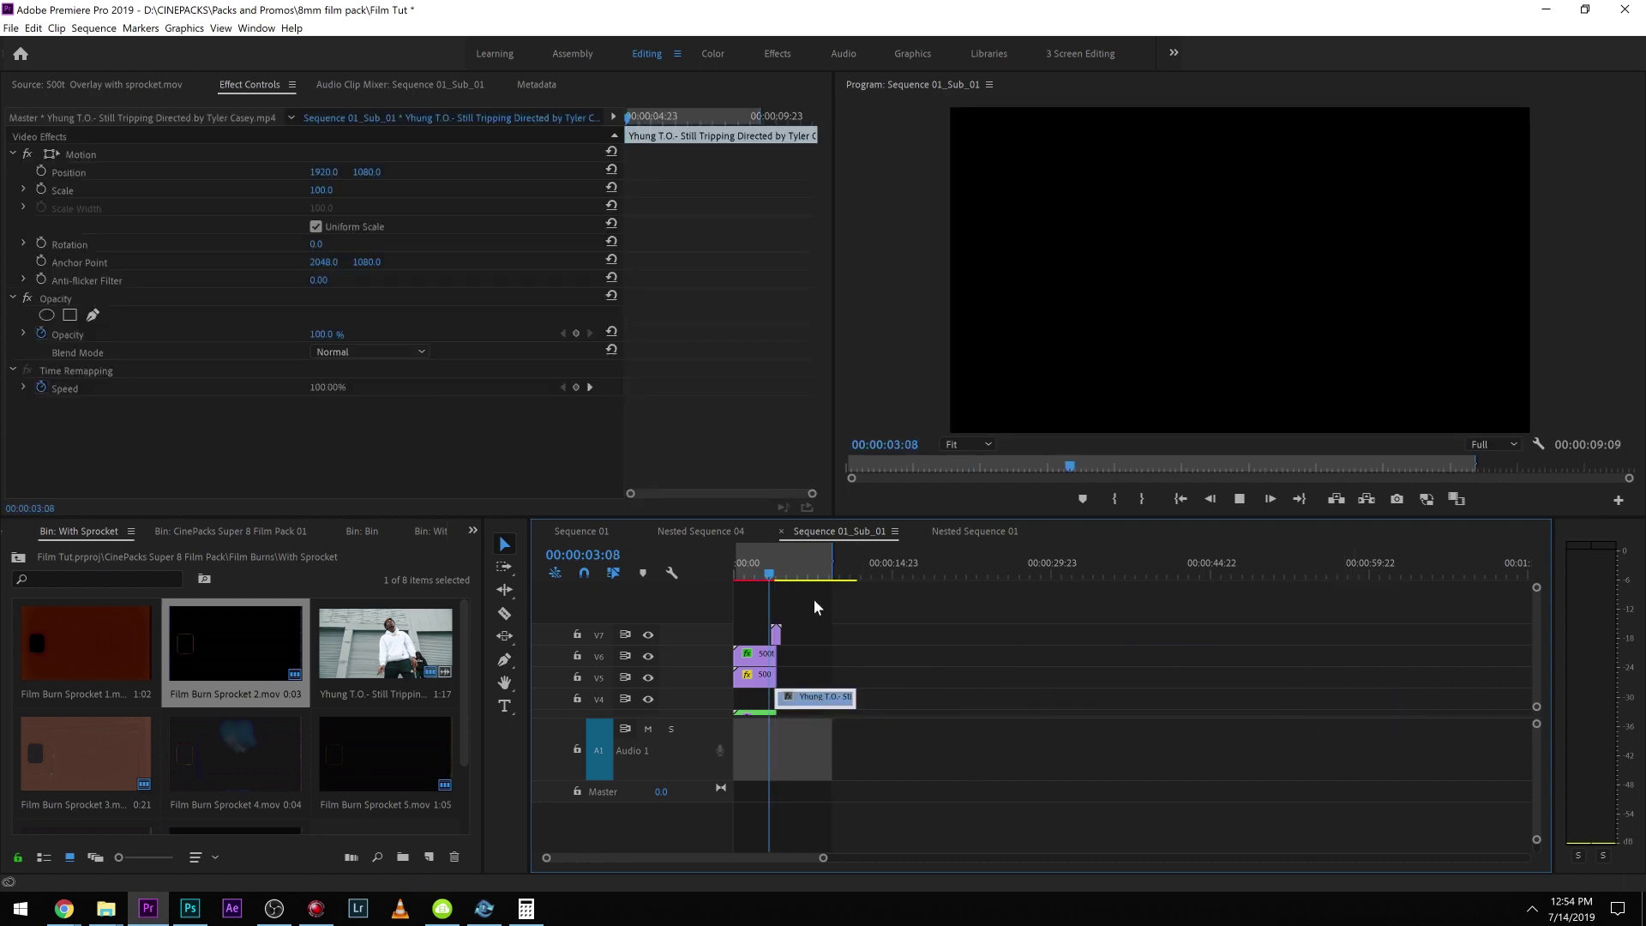
{"action": "key", "text": "space"}
{"action": "key", "text": "backslash"}
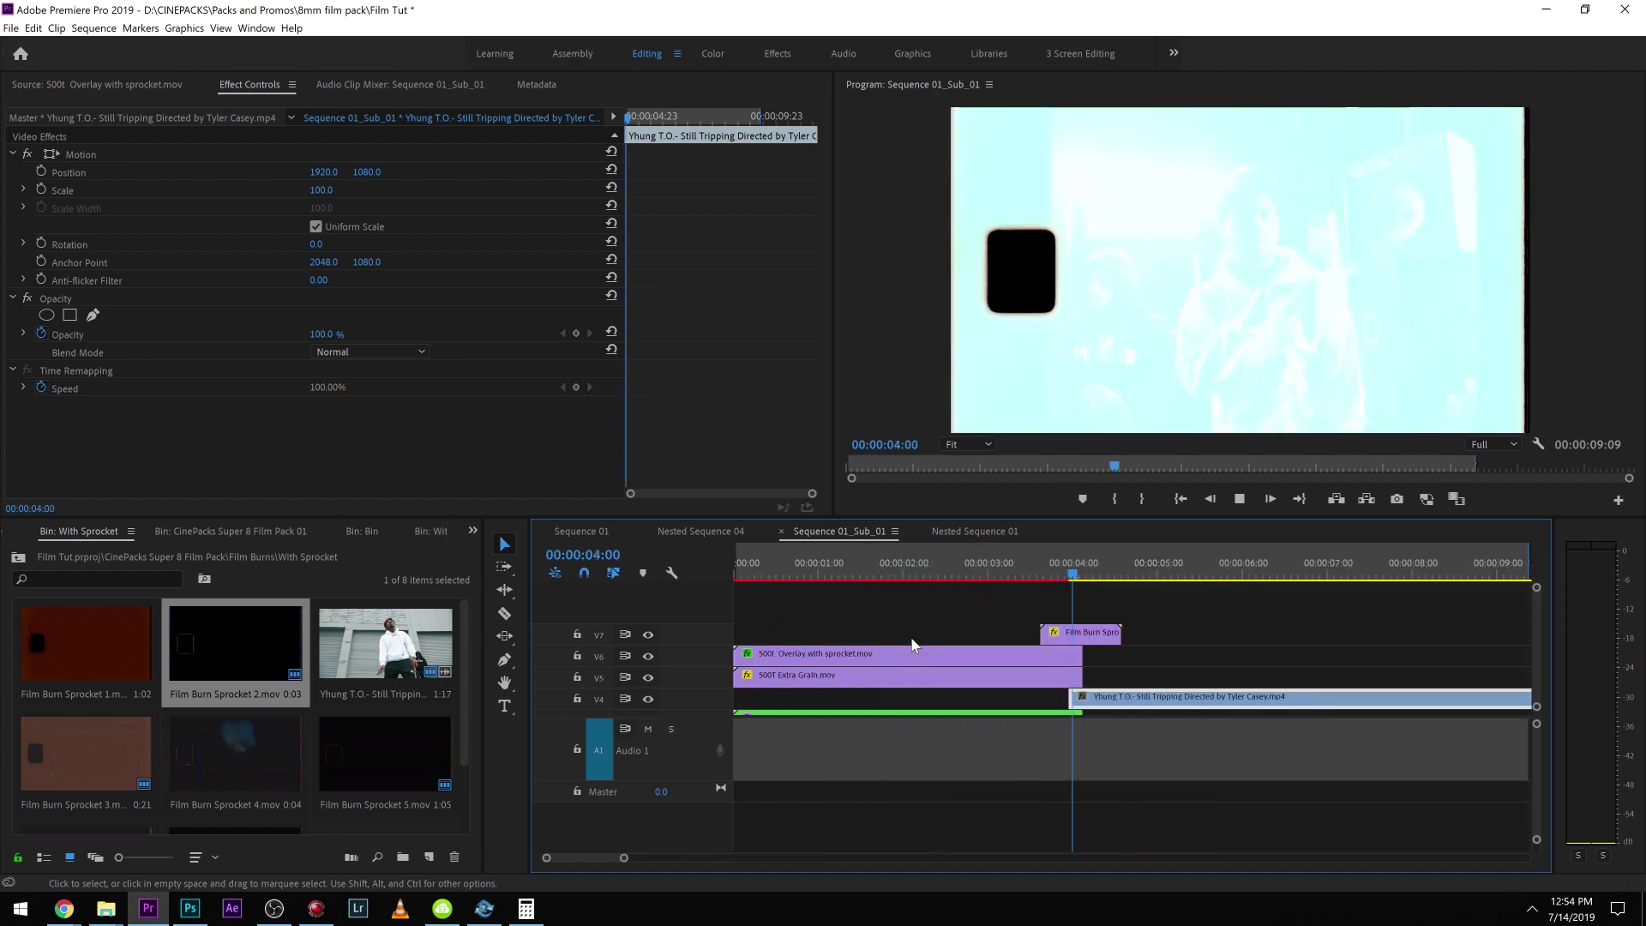
{"action": "key", "text": "ctrl+z"}
{"action": "key", "text": "ctrl+z"}
{"action": "key", "text": "ctrl+z"}
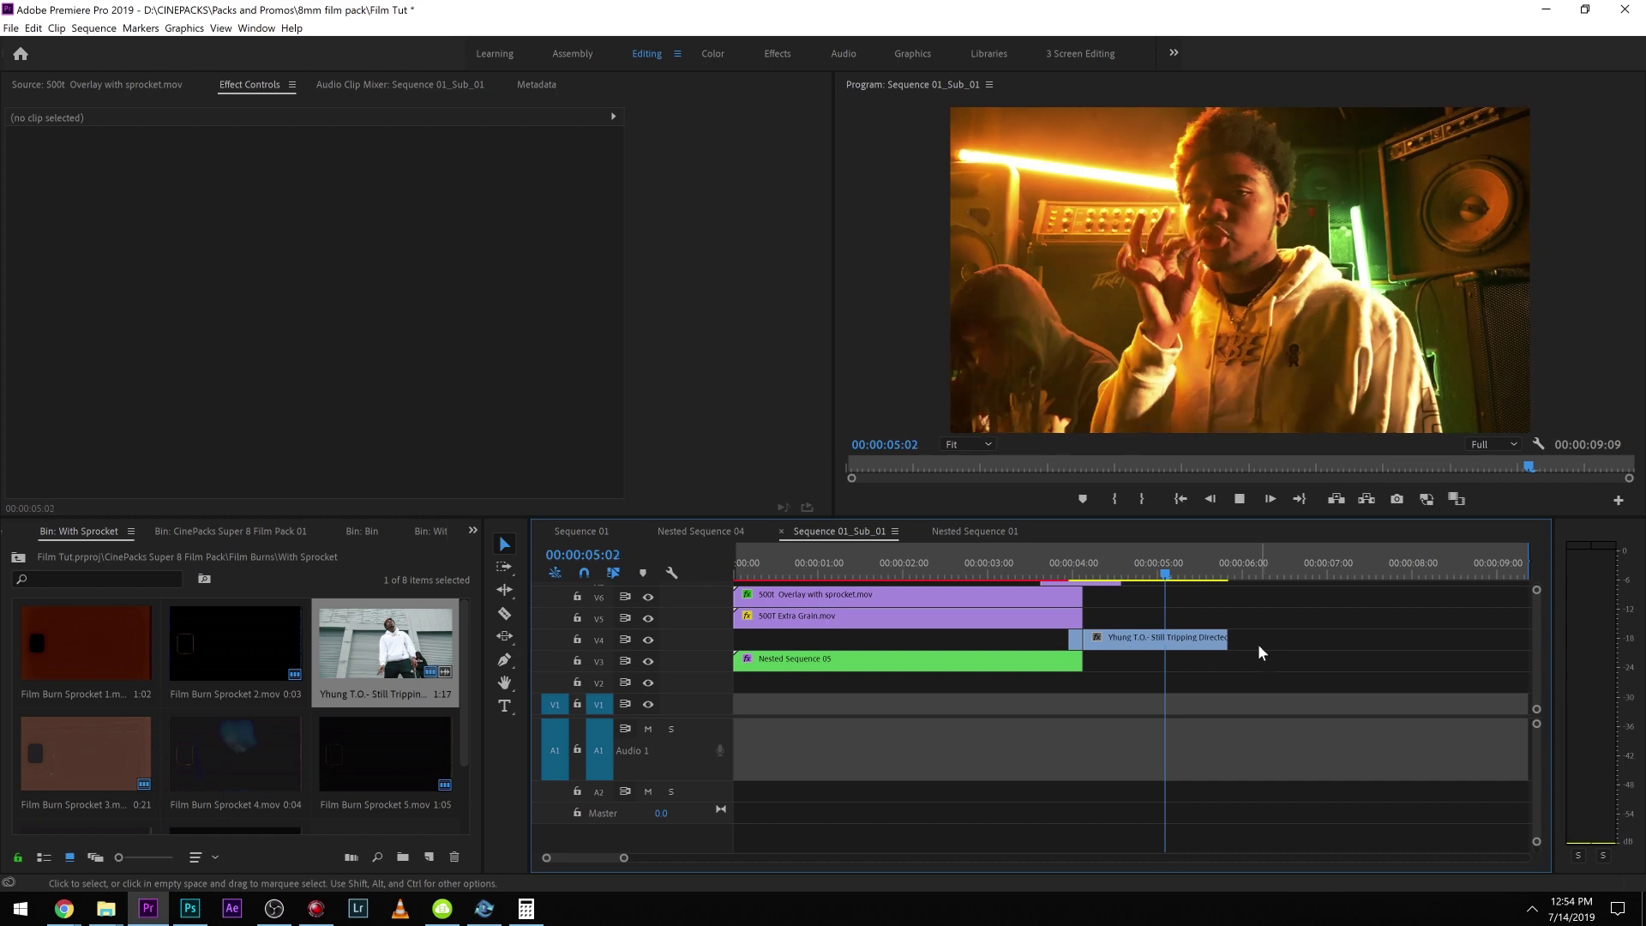
Step: Trim the V4 clip to run from about 4 to 6.5 seconds and play back the edit
{"action": "left_click_drag", "start_coordinate": [1228, 639], "coordinate": [1405, 635]}
{"action": "key", "text": "space"}
{"action": "mouse_move", "coordinate": [1102, 639]}
{"action": "left_mouse_down"}
{"action": "mouse_move", "coordinate": [1242, 639]}
{"action": "mouse_move", "coordinate": [1112, 639]}
{"action": "left_mouse_up"}
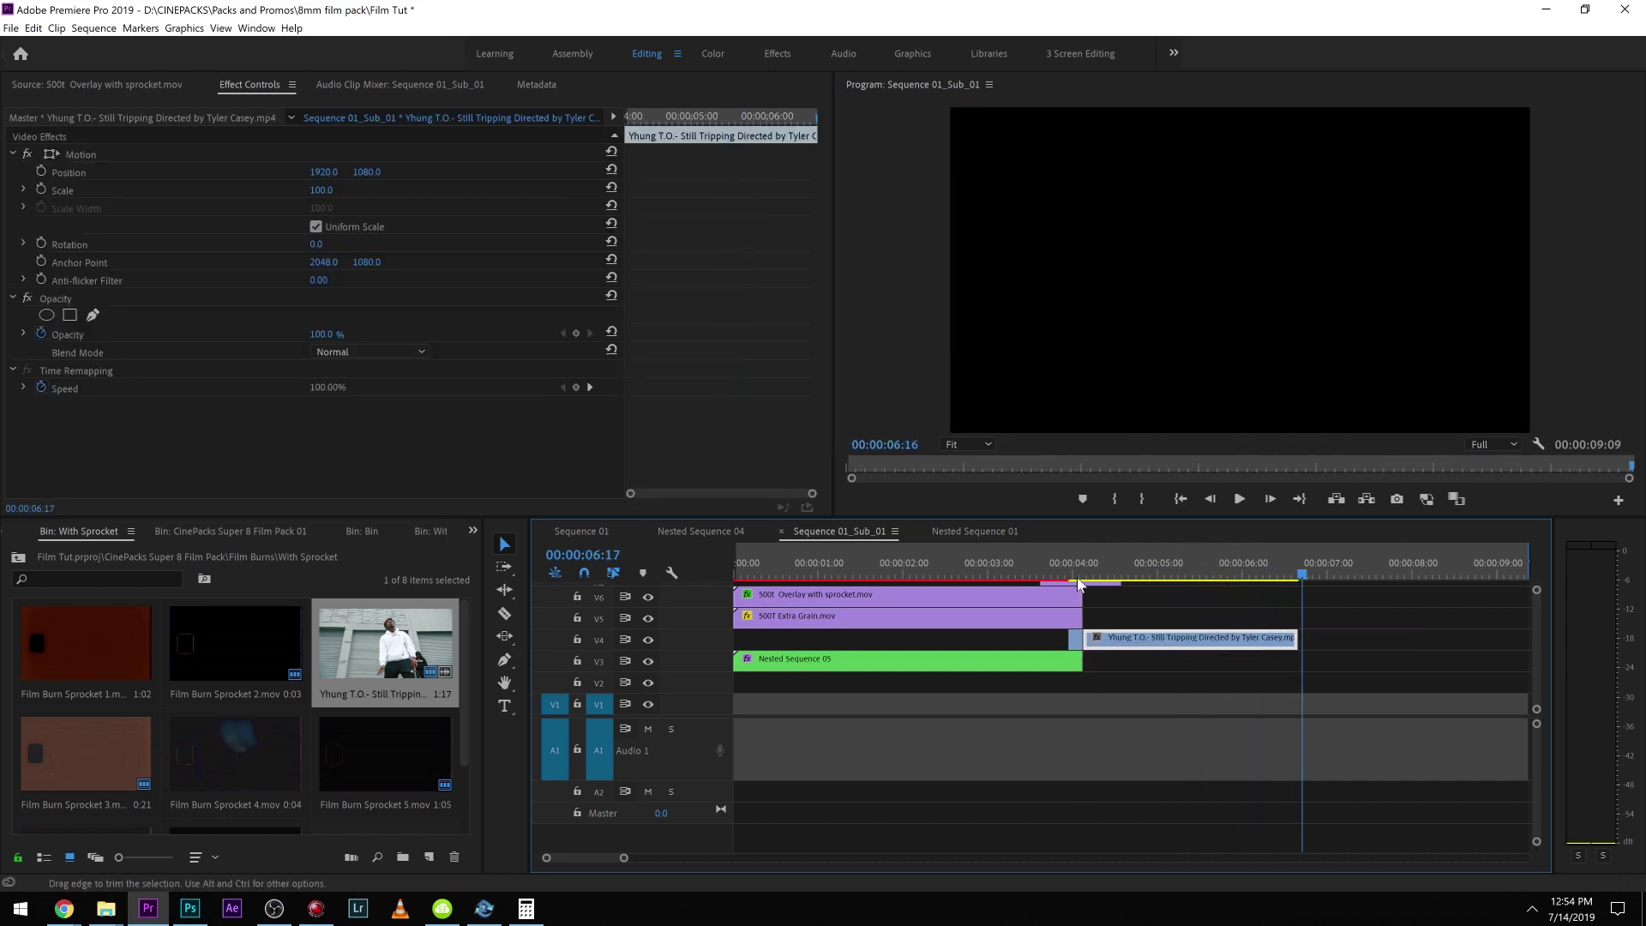
{"action": "left_click", "coordinate": [1077, 649]}
{"action": "key", "text": "space"}
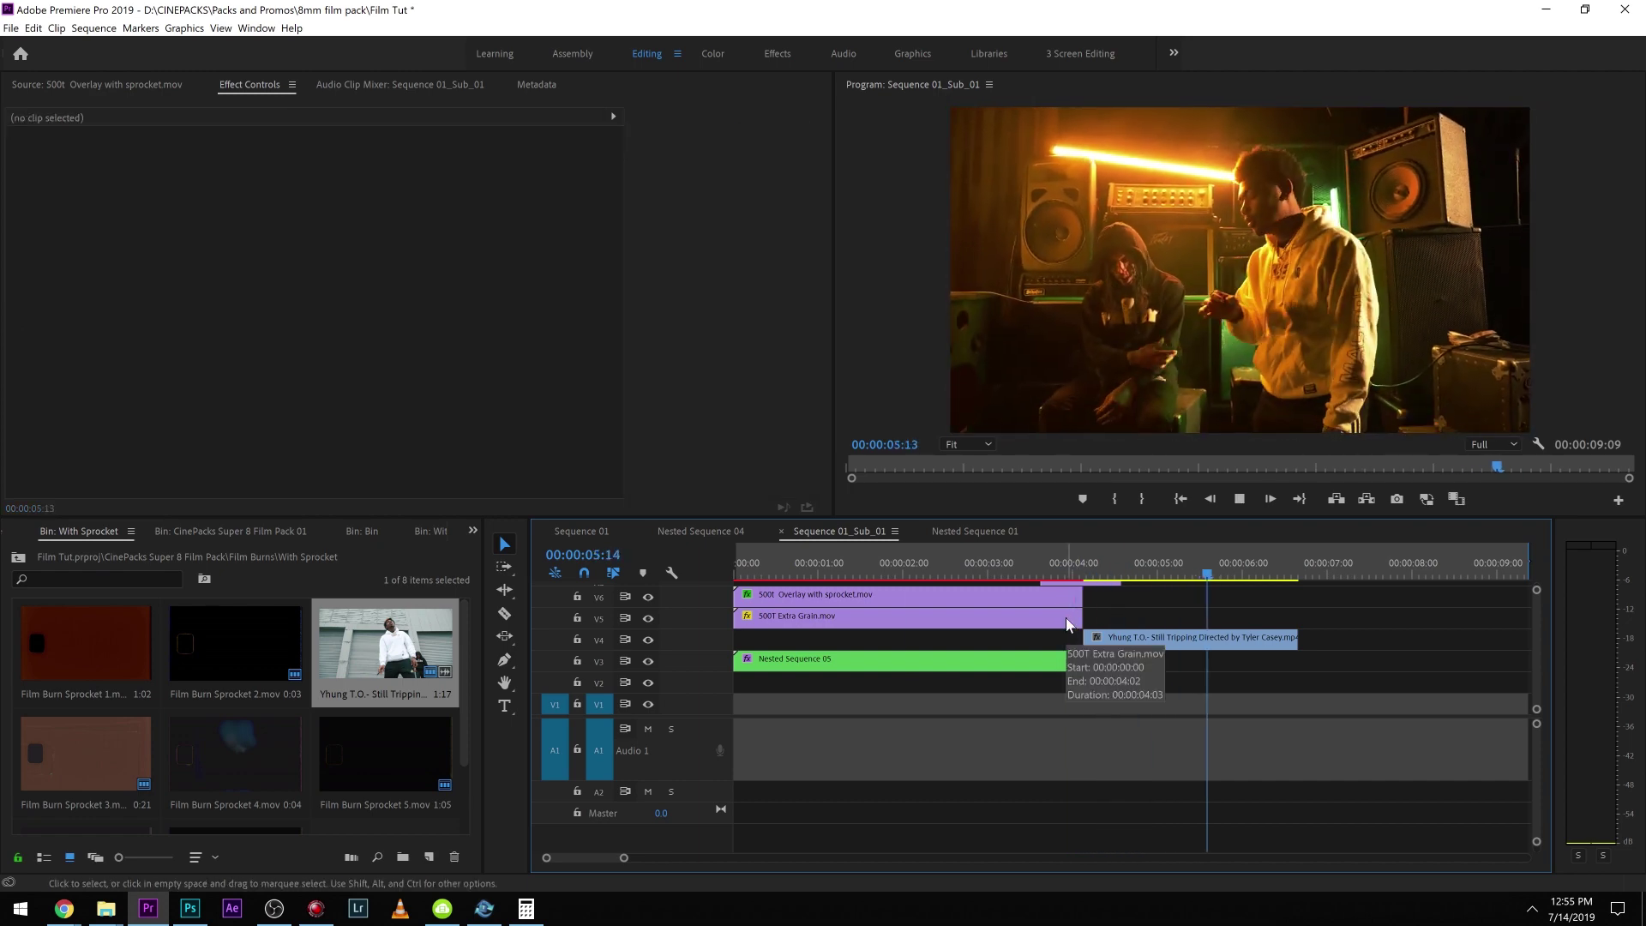
{"action": "key", "text": "minus"}
{"action": "key", "text": "minus"}
{"action": "key", "text": "minus"}
{"action": "key", "text": "space"}
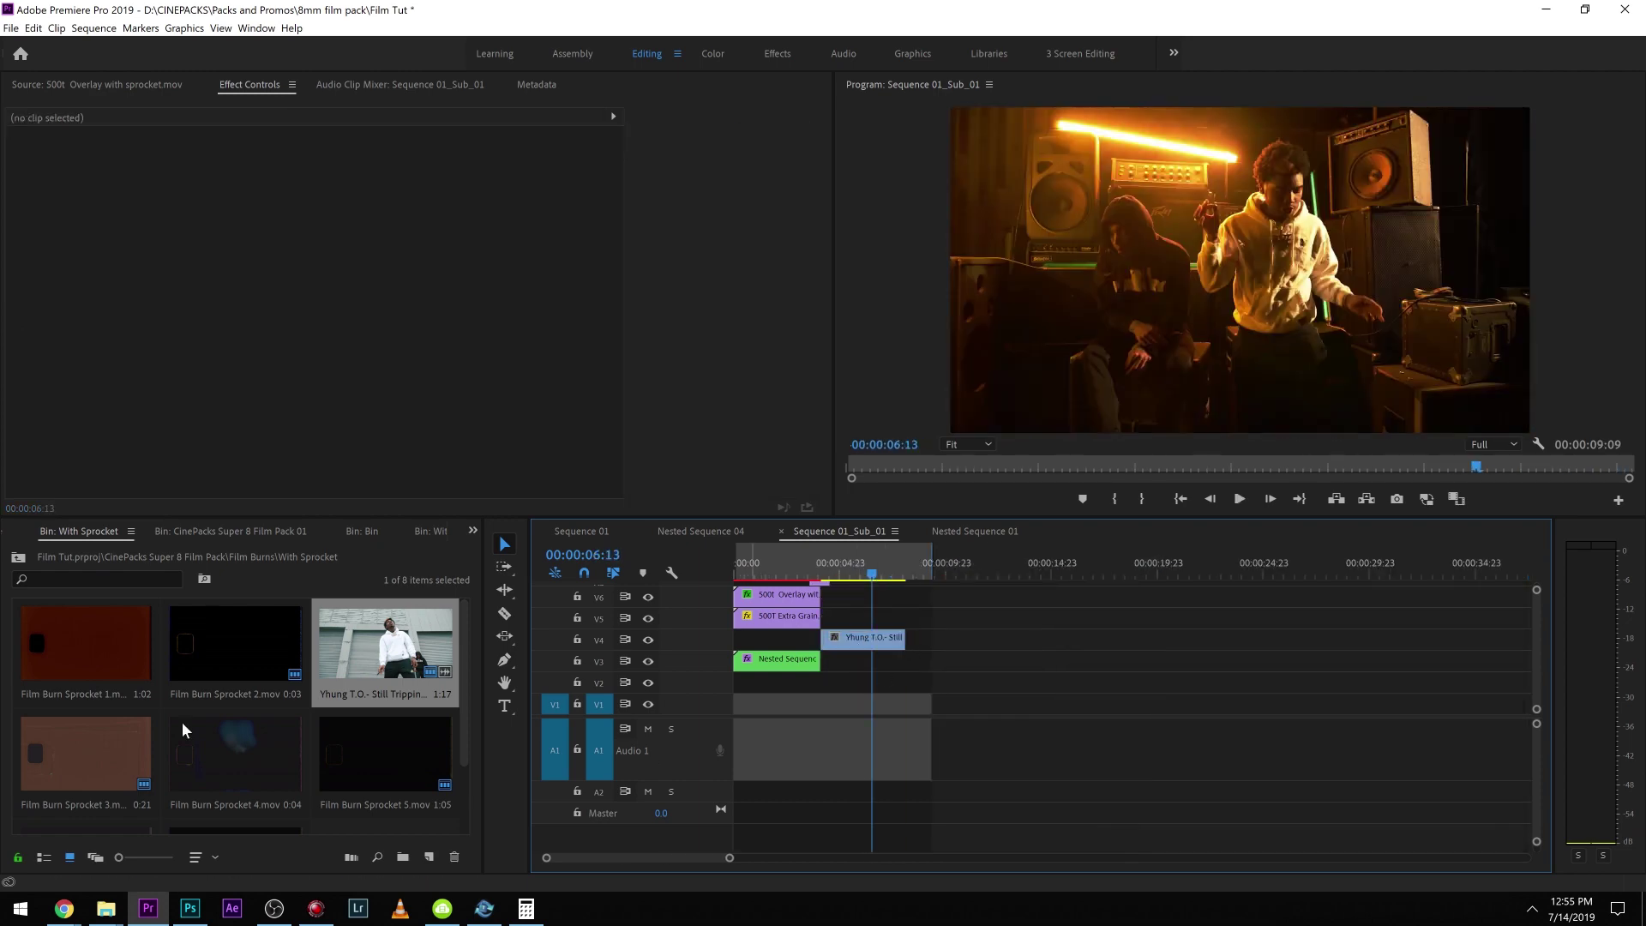
Step: Preview Film Burn Sprocket 7, then place Super 8mm Stills (5) on V6 at the playhead
{"action": "scroll", "coordinate": [192, 727], "scroll_direction": "down", "scroll_amount": 2}
{"action": "double_click", "coordinate": [243, 775]}
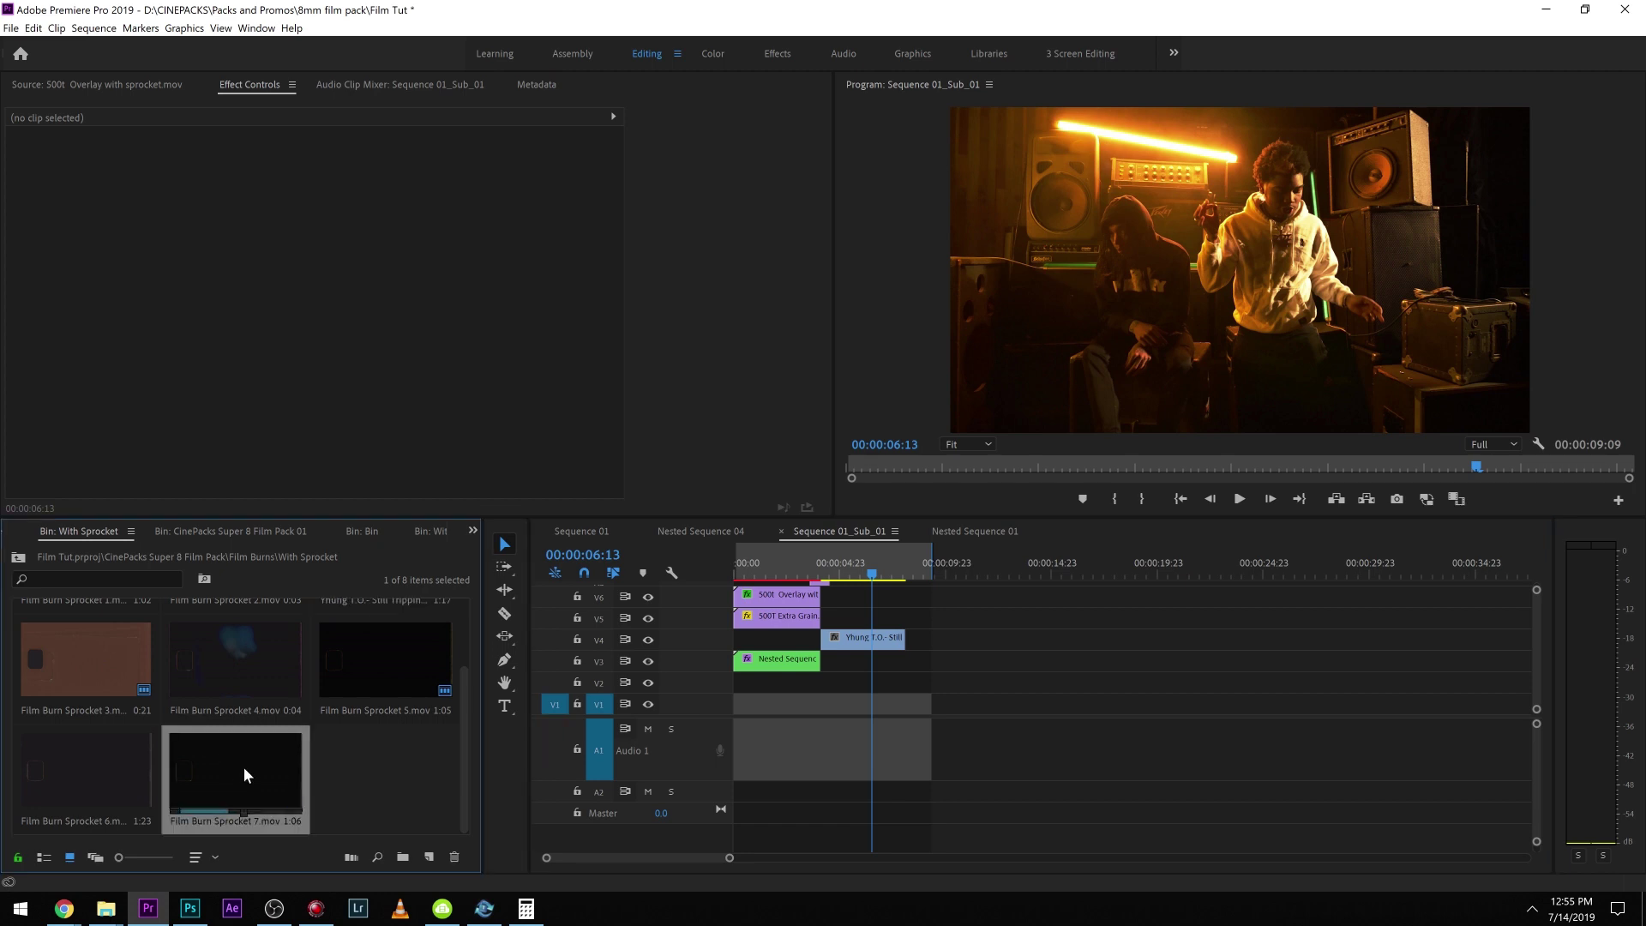
{"action": "key", "text": "space"}
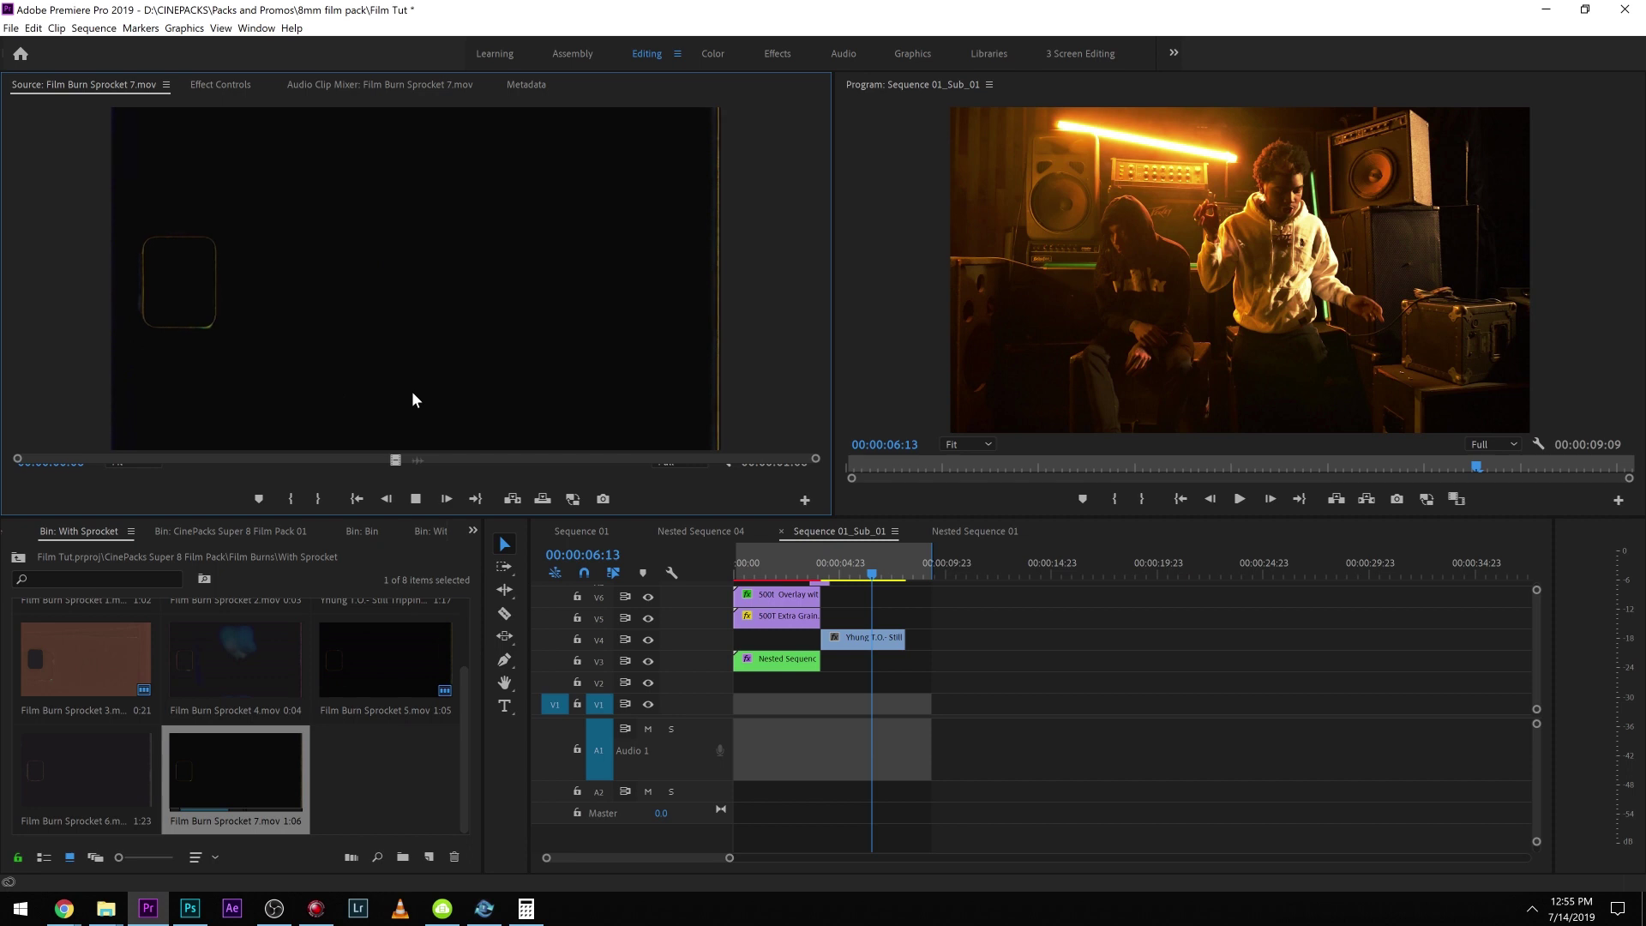
{"action": "left_click", "coordinate": [230, 531]}
{"action": "double_click", "coordinate": [34, 660]}
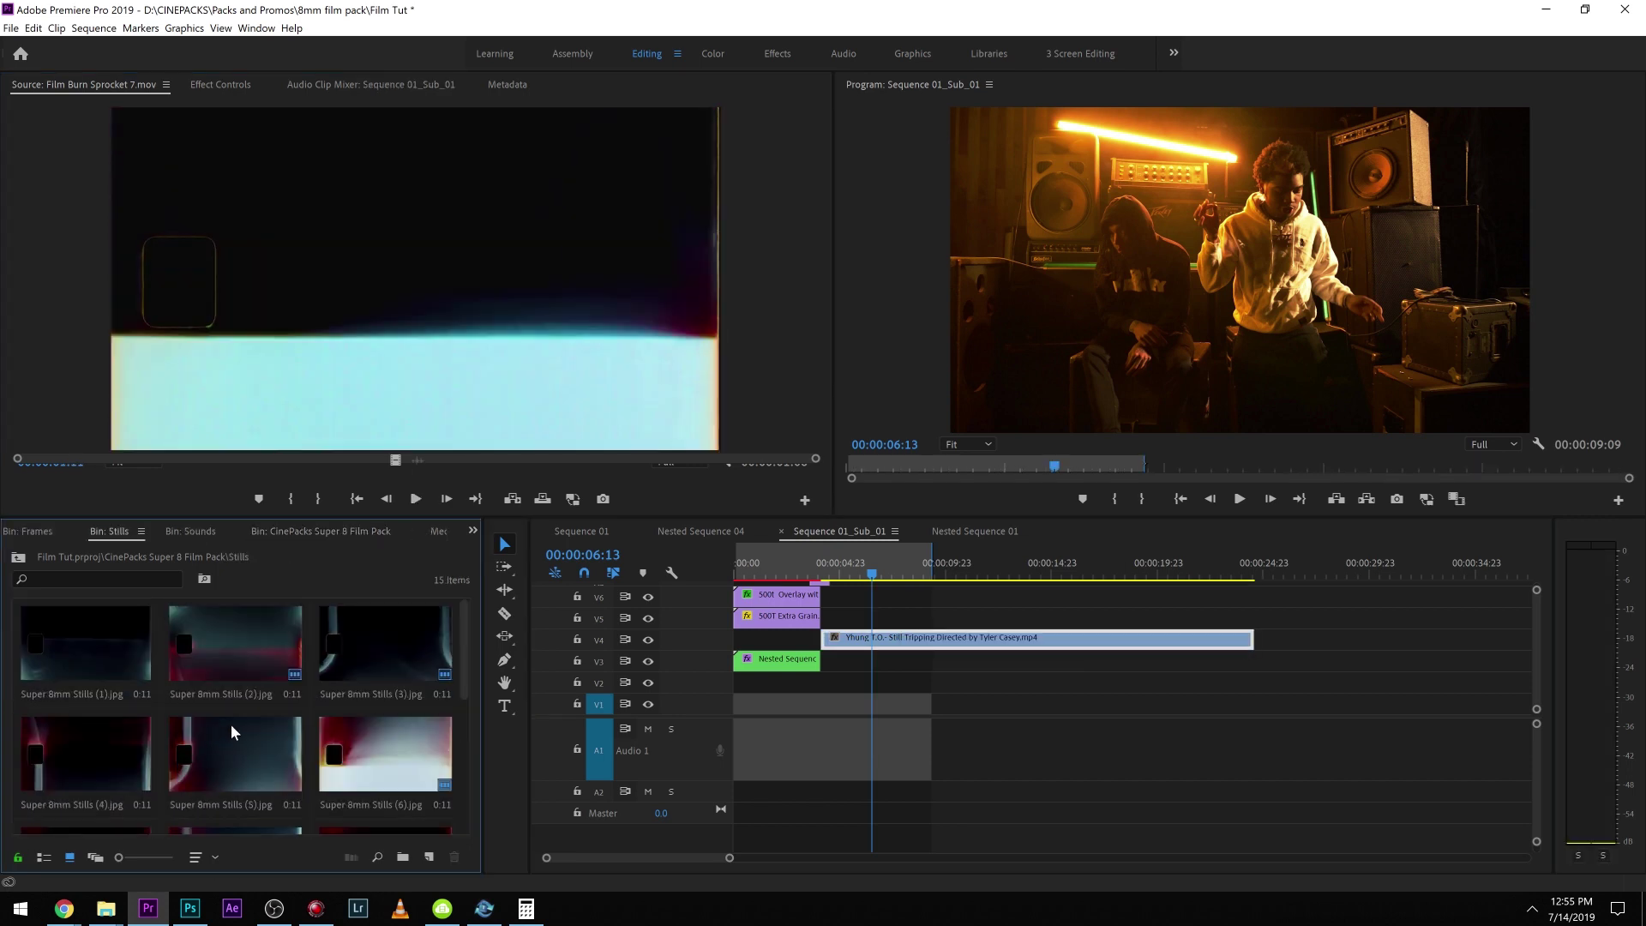
{"action": "left_click_drag", "start_coordinate": [227, 761], "coordinate": [870, 604]}
Step: Set the still to frame size and blend it in Screen mode
{"action": "right_click", "coordinate": [869, 602]}
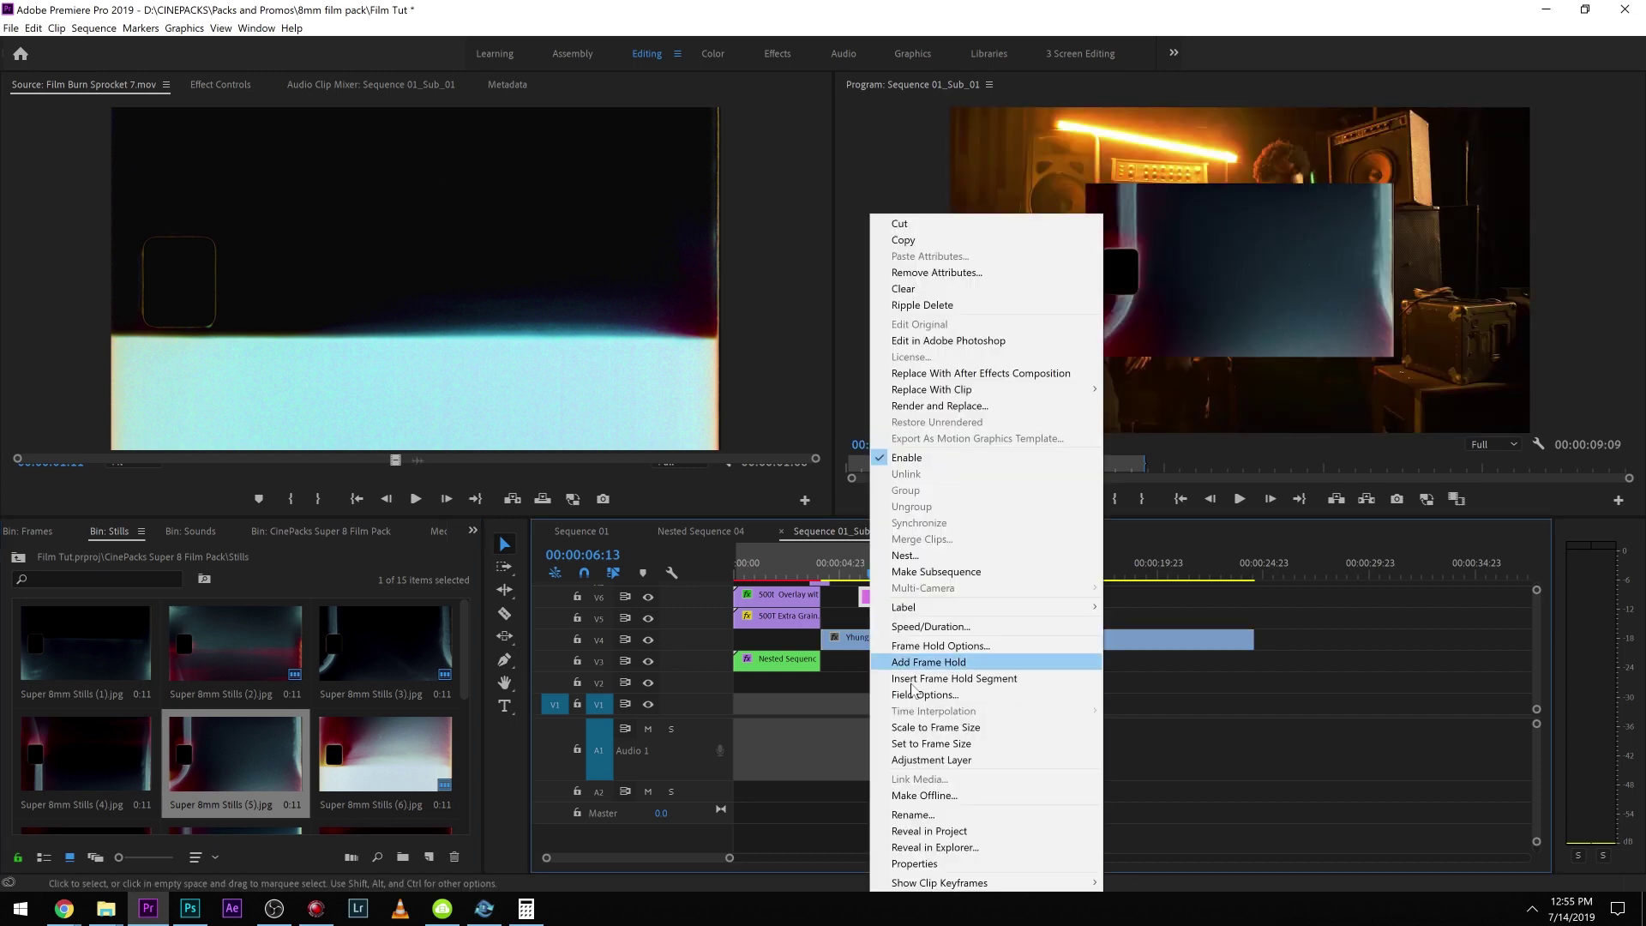
{"action": "left_click", "coordinate": [923, 744]}
{"action": "left_click", "coordinate": [213, 84]}
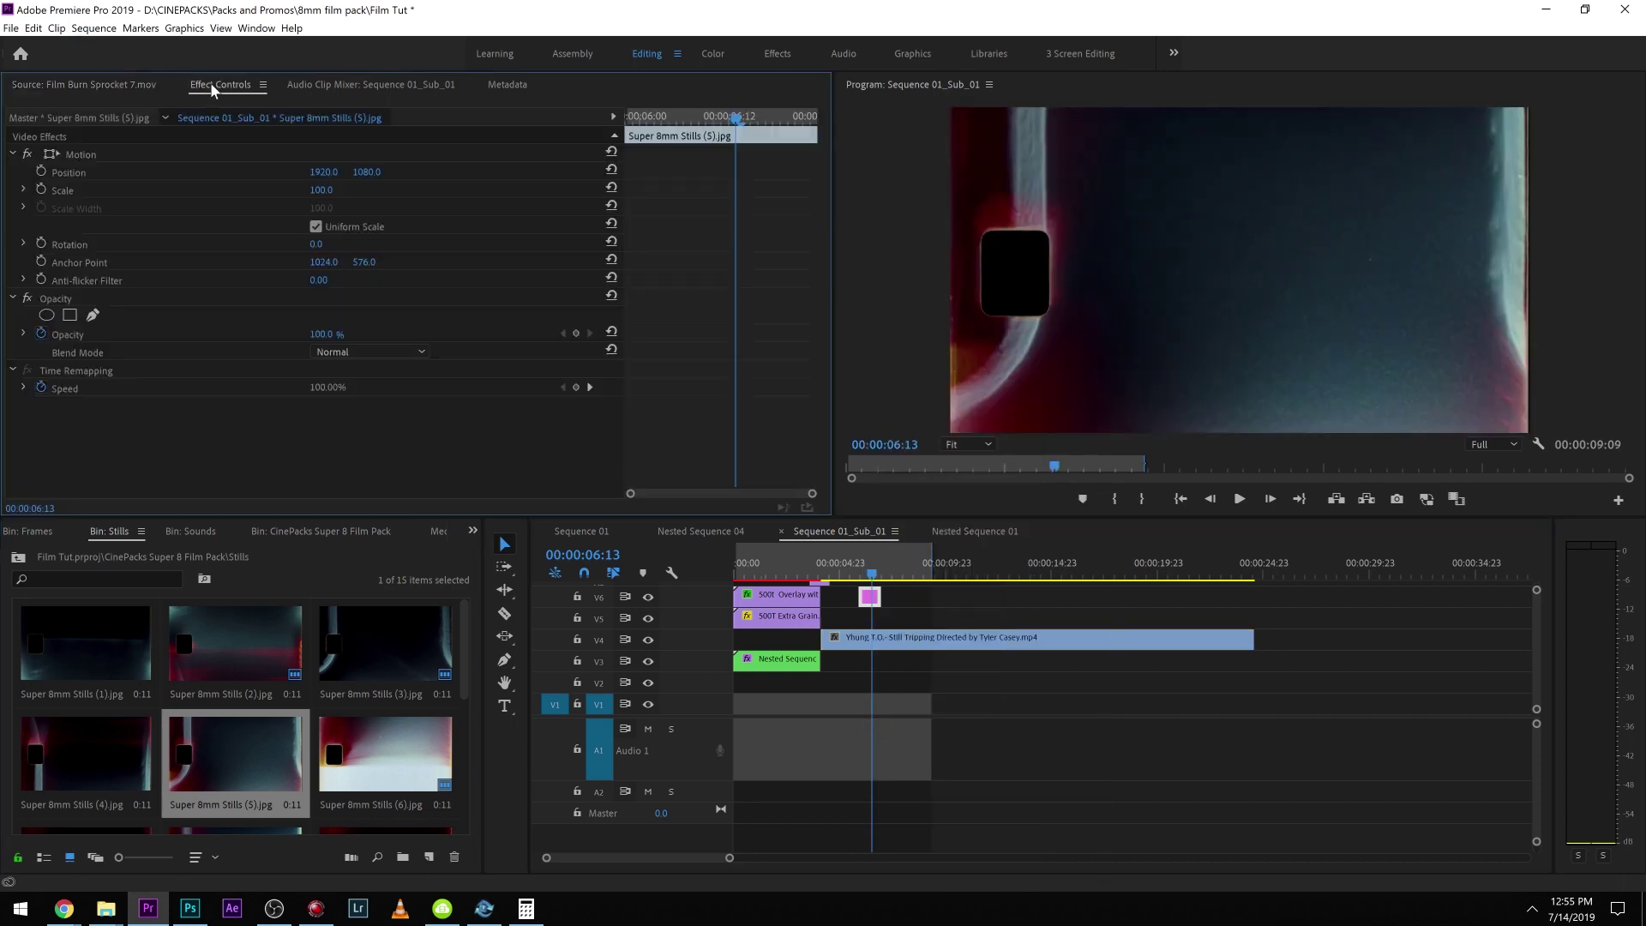
{"action": "left_click", "coordinate": [406, 354]}
{"action": "left_click", "coordinate": [349, 510]}
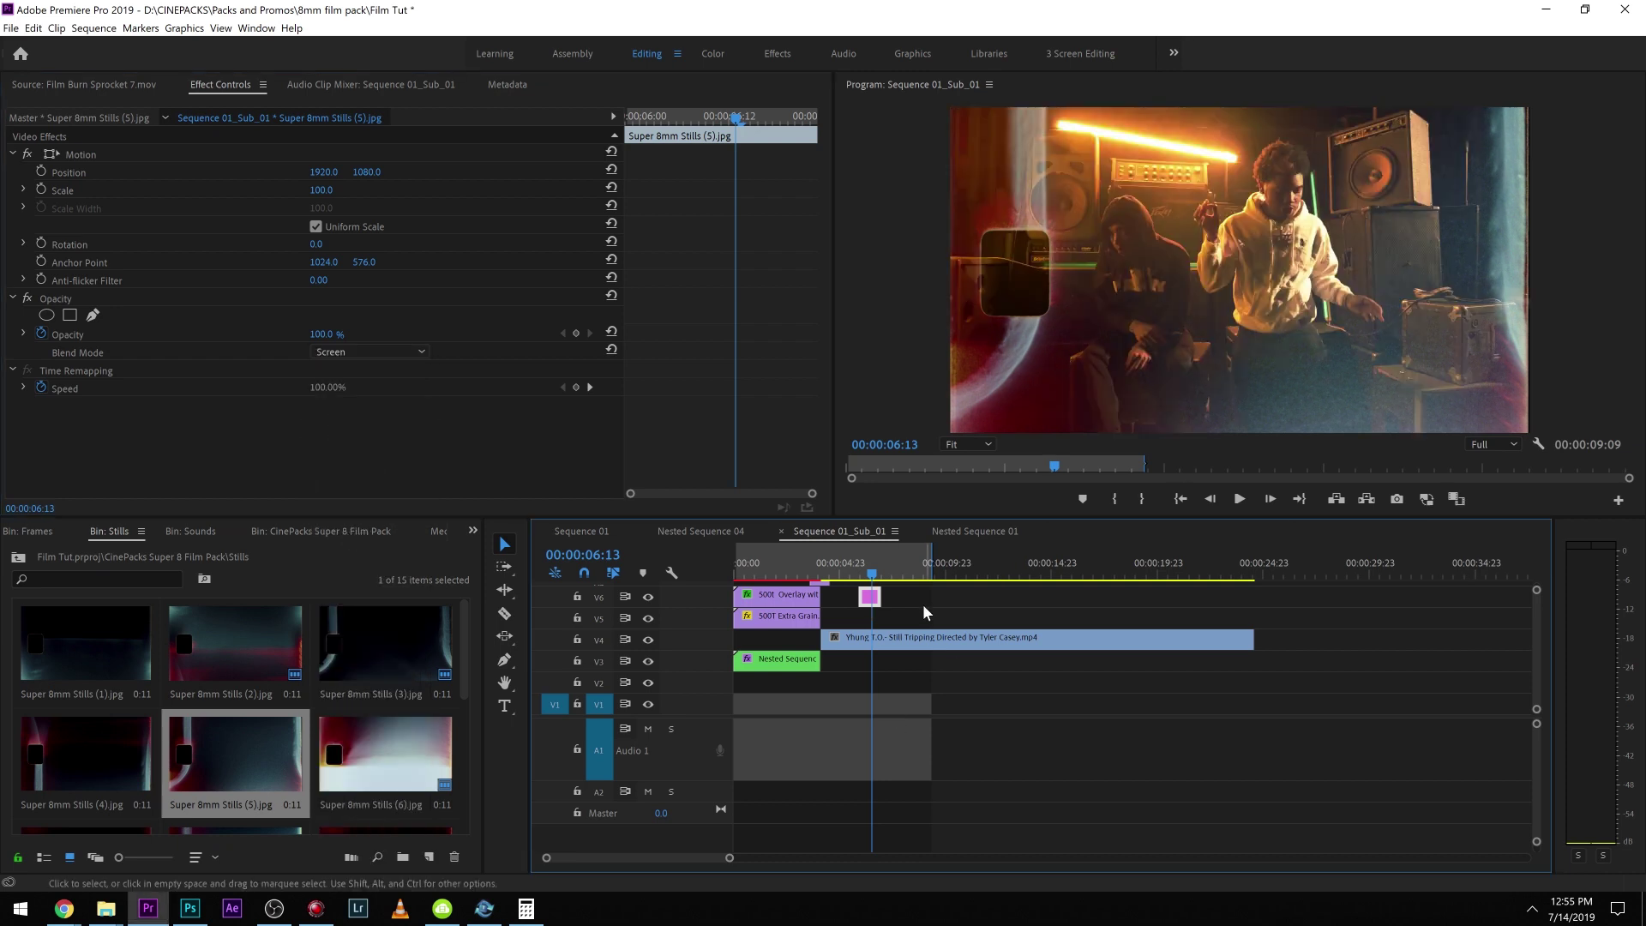
{"action": "key", "text": "Delete"}
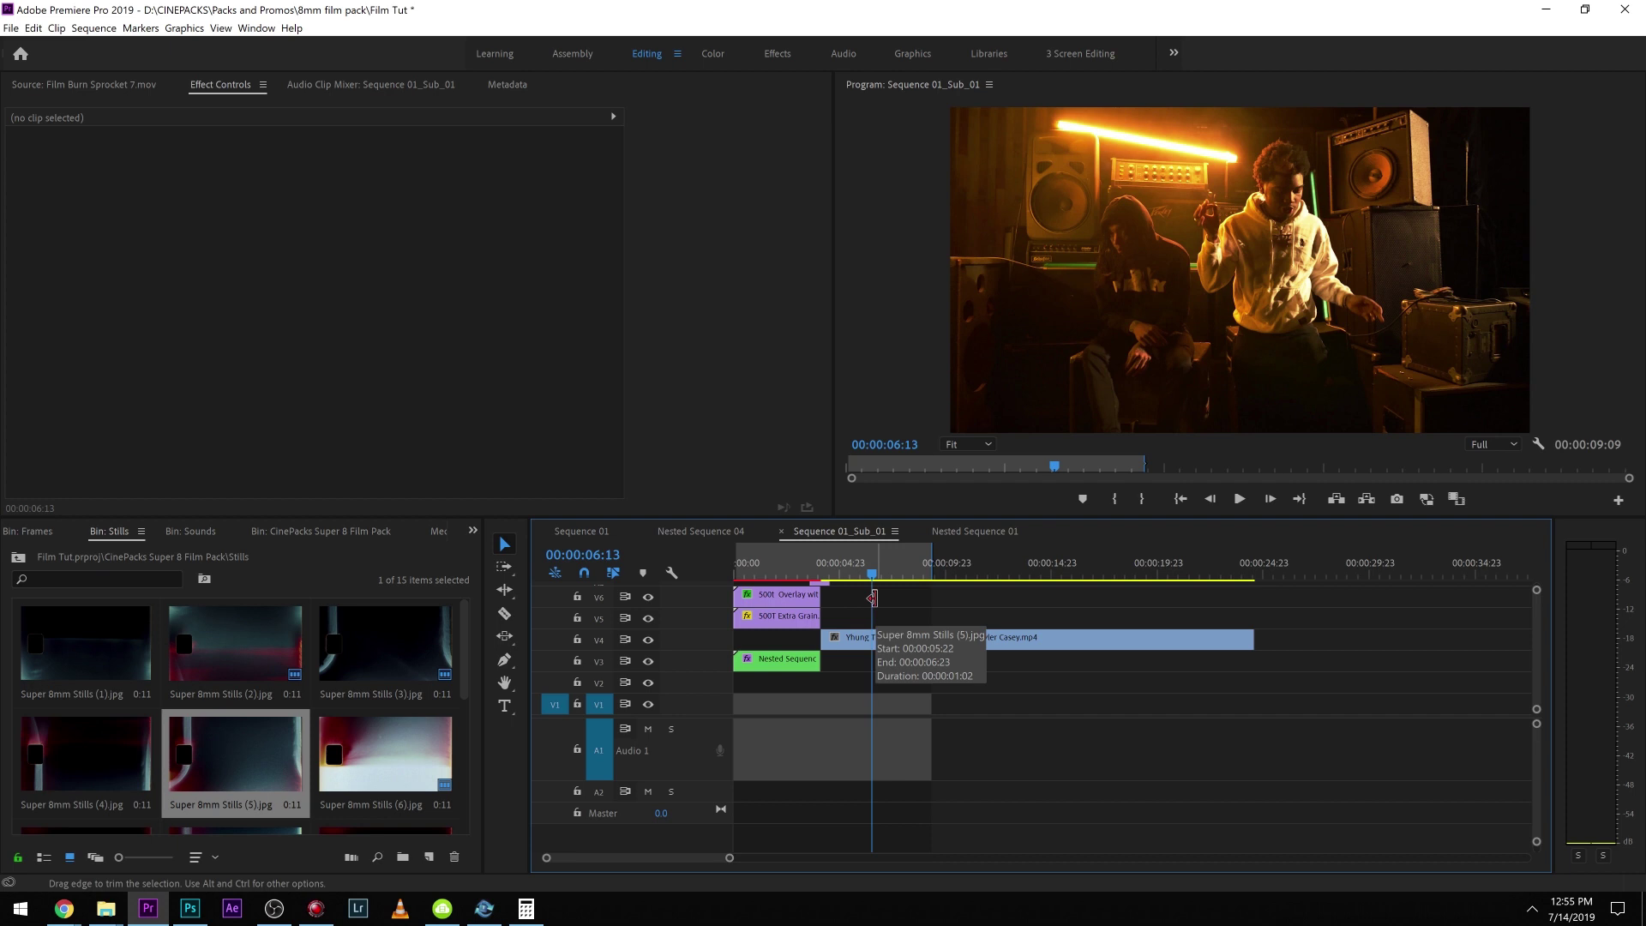
{"action": "left_click", "coordinate": [18, 557]}
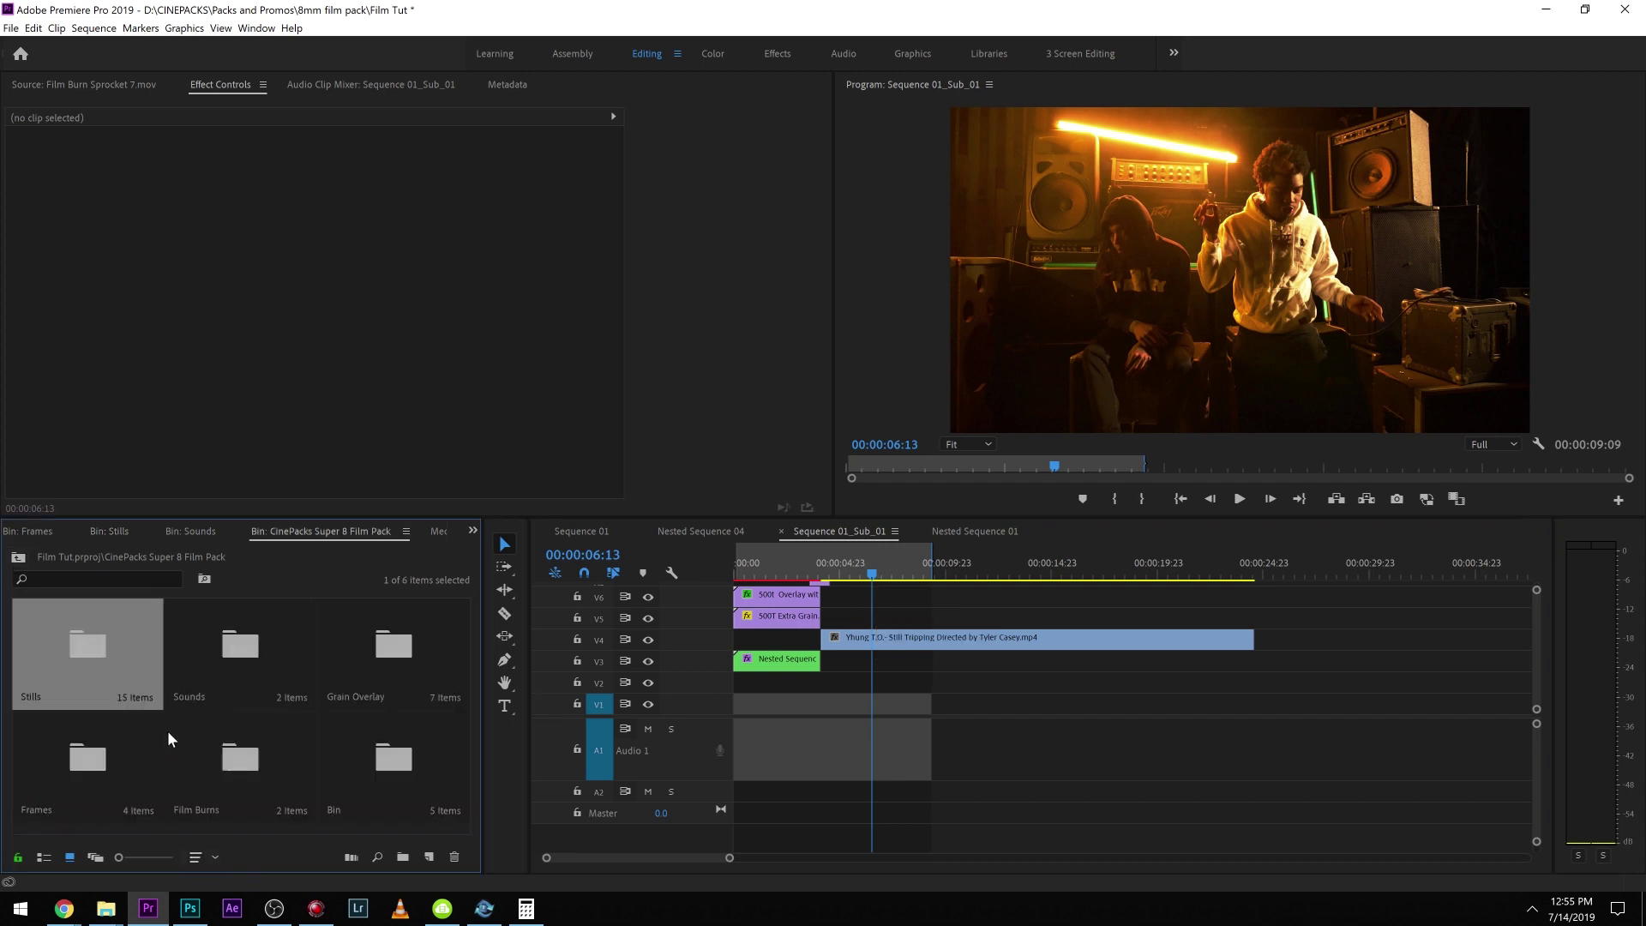
Step: Lay all eight PNG stills from Frames > Png Frames onto track V5
{"action": "left_click", "coordinate": [276, 769]}
{"action": "double_click", "coordinate": [86, 766]}
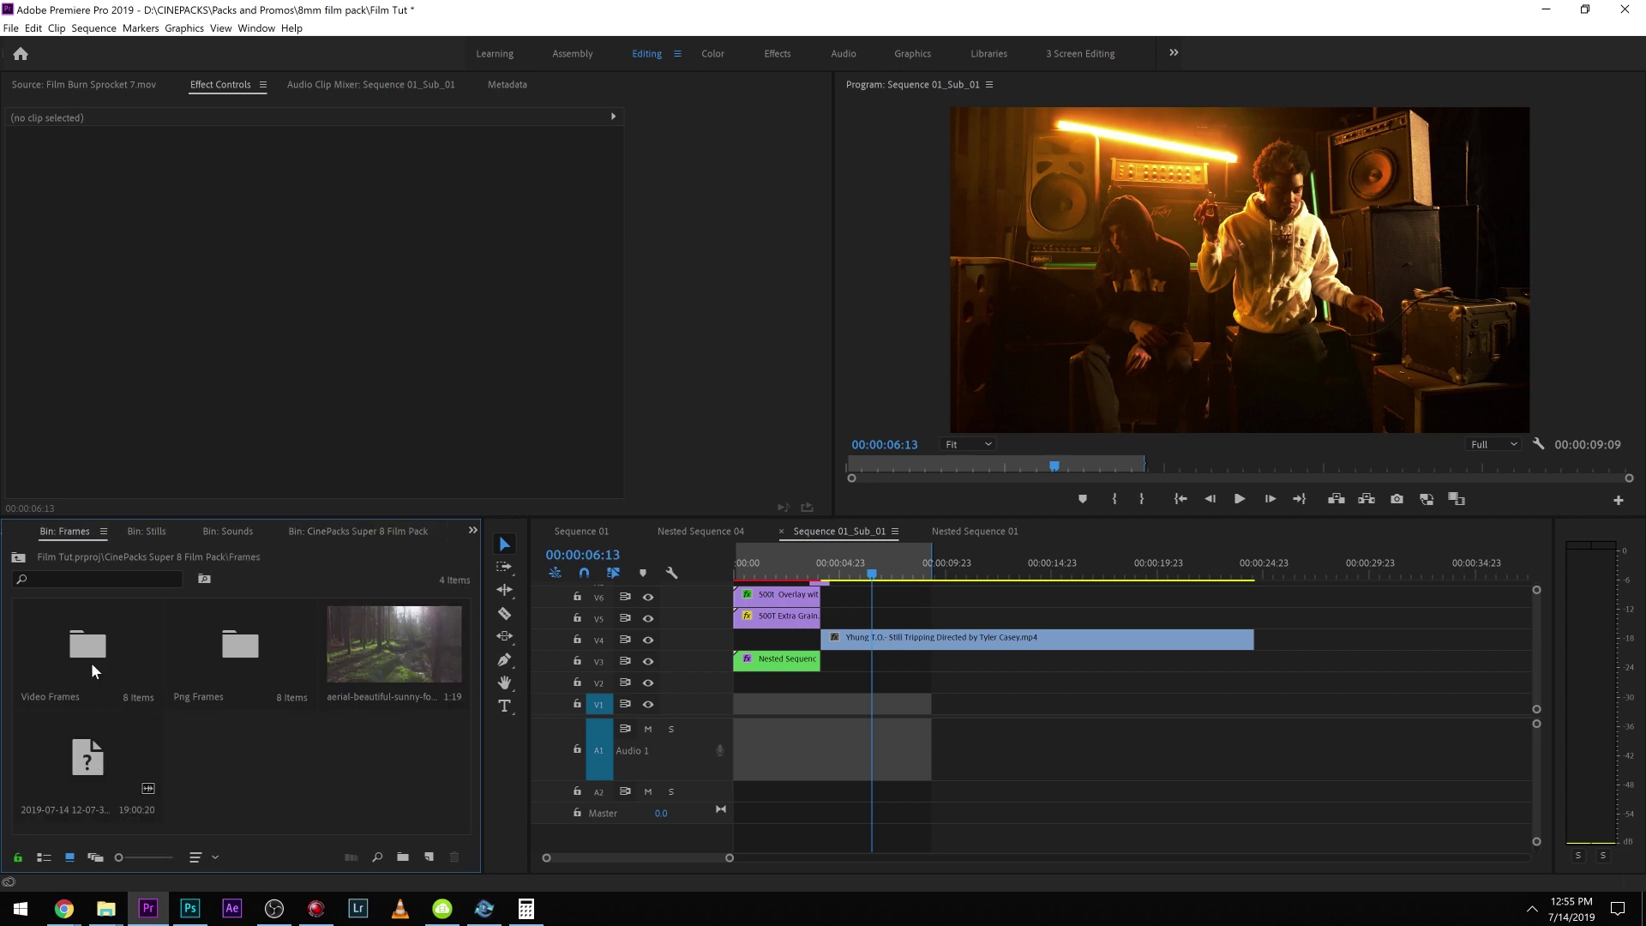
{"action": "double_click", "coordinate": [214, 658]}
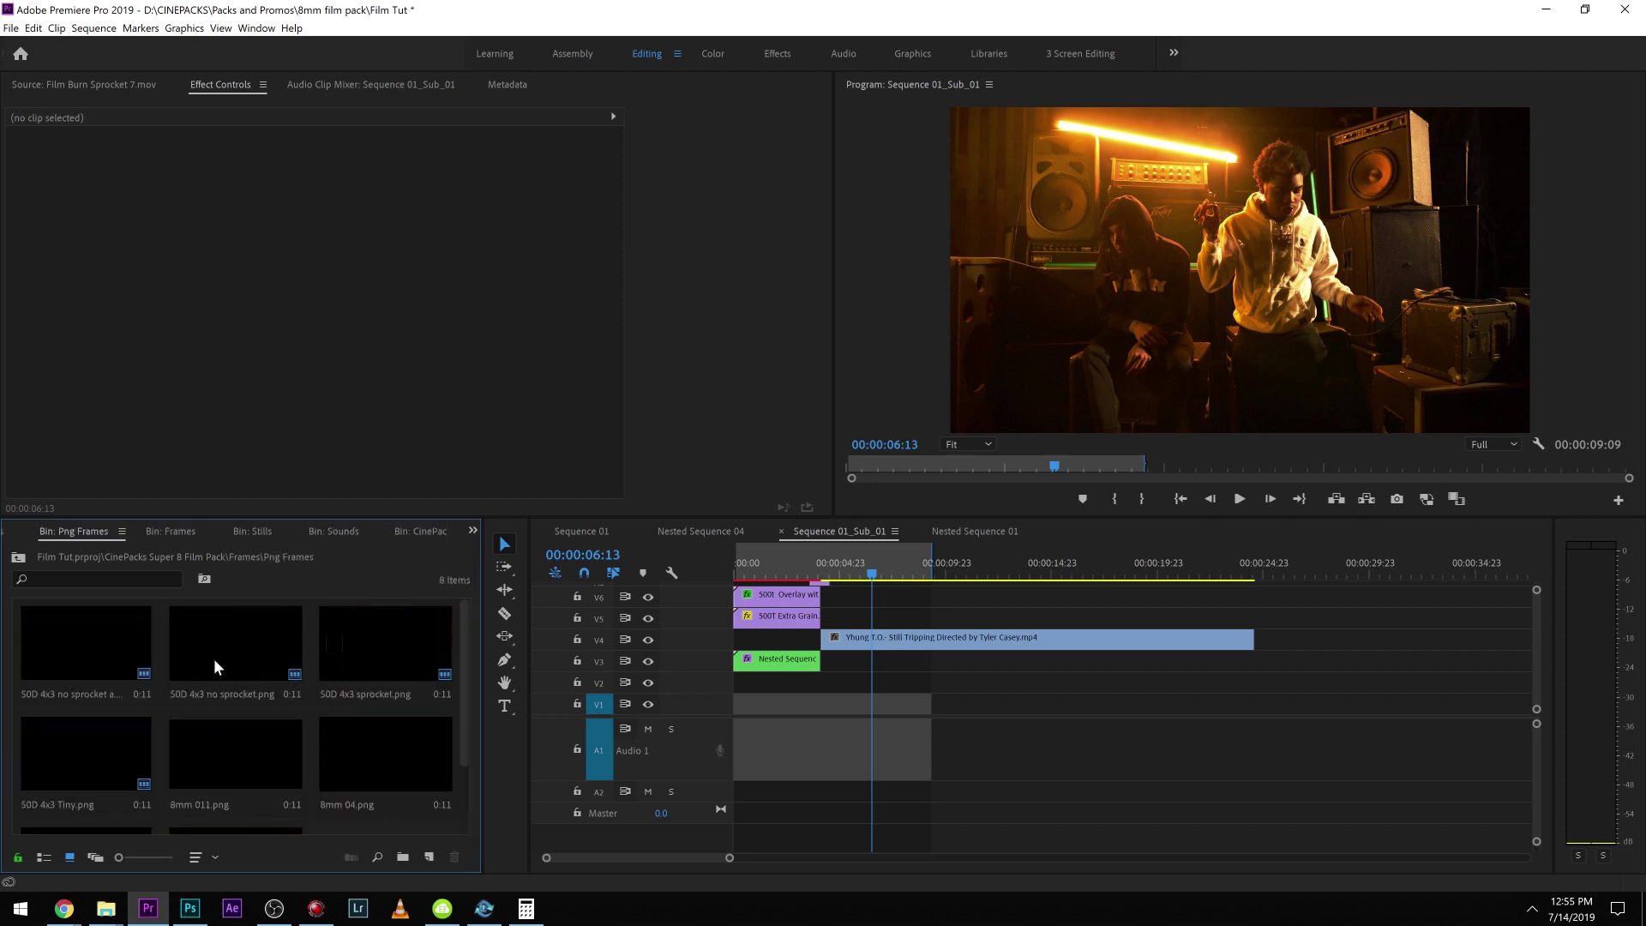
{"action": "left_click", "coordinate": [90, 632]}
{"action": "scroll", "coordinate": [361, 757], "scroll_direction": "down", "scroll_amount": 2}
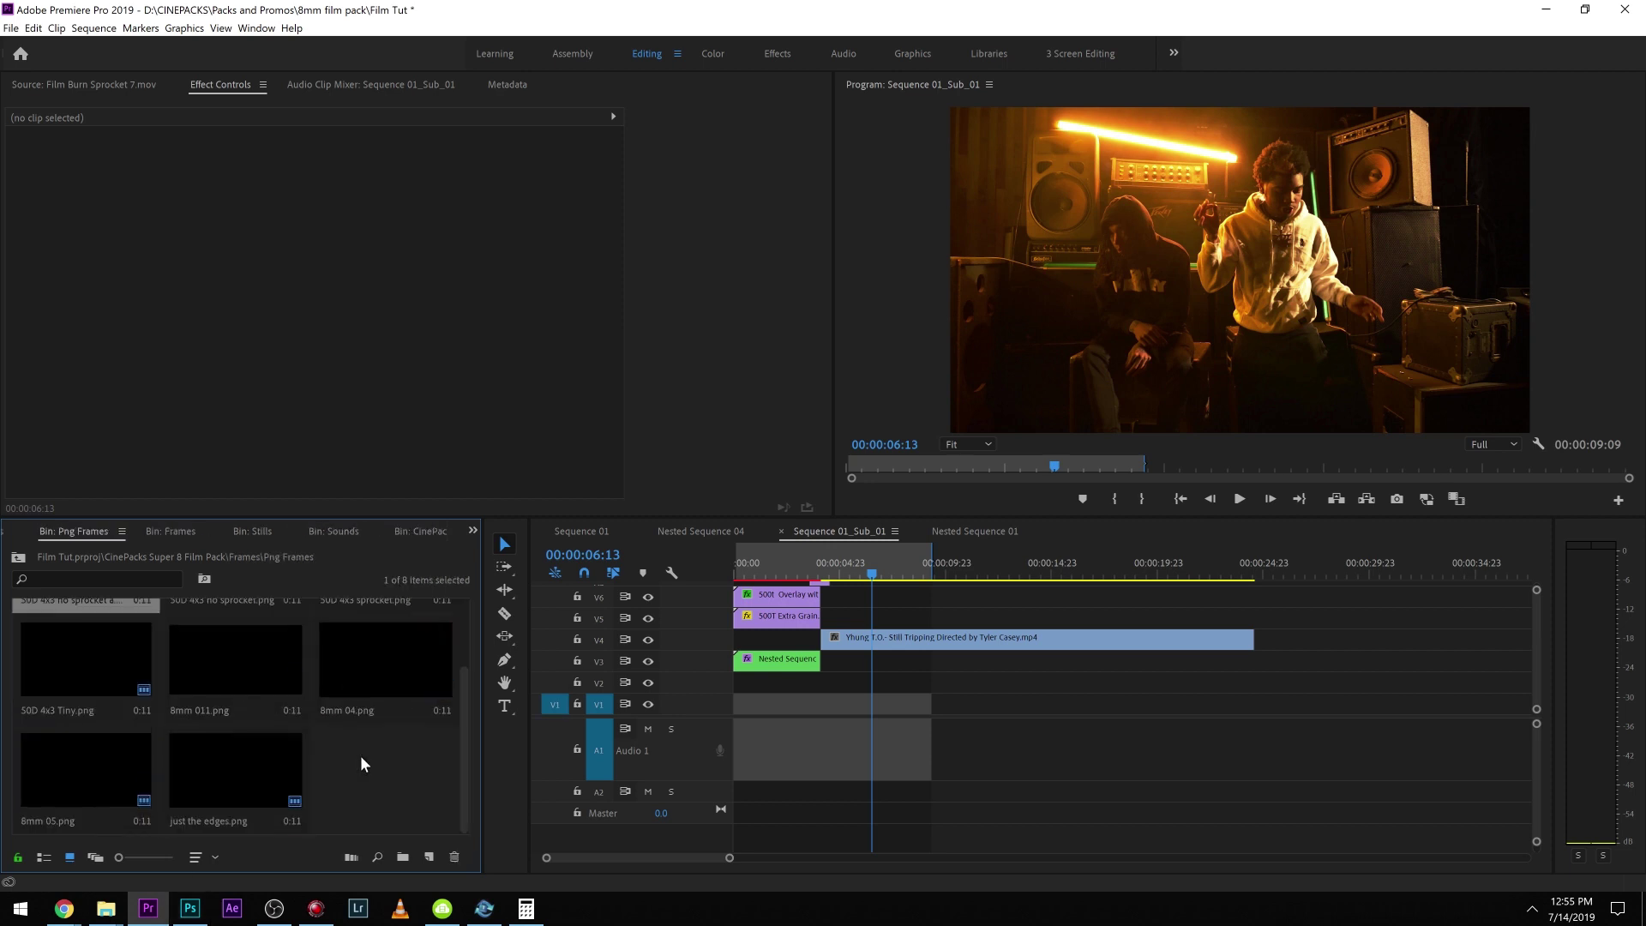
{"action": "left_click", "coordinate": [235, 764], "text": "shift"}
{"action": "left_click_drag", "start_coordinate": [229, 778], "coordinate": [893, 614]}
{"action": "left_click", "coordinate": [856, 574]}
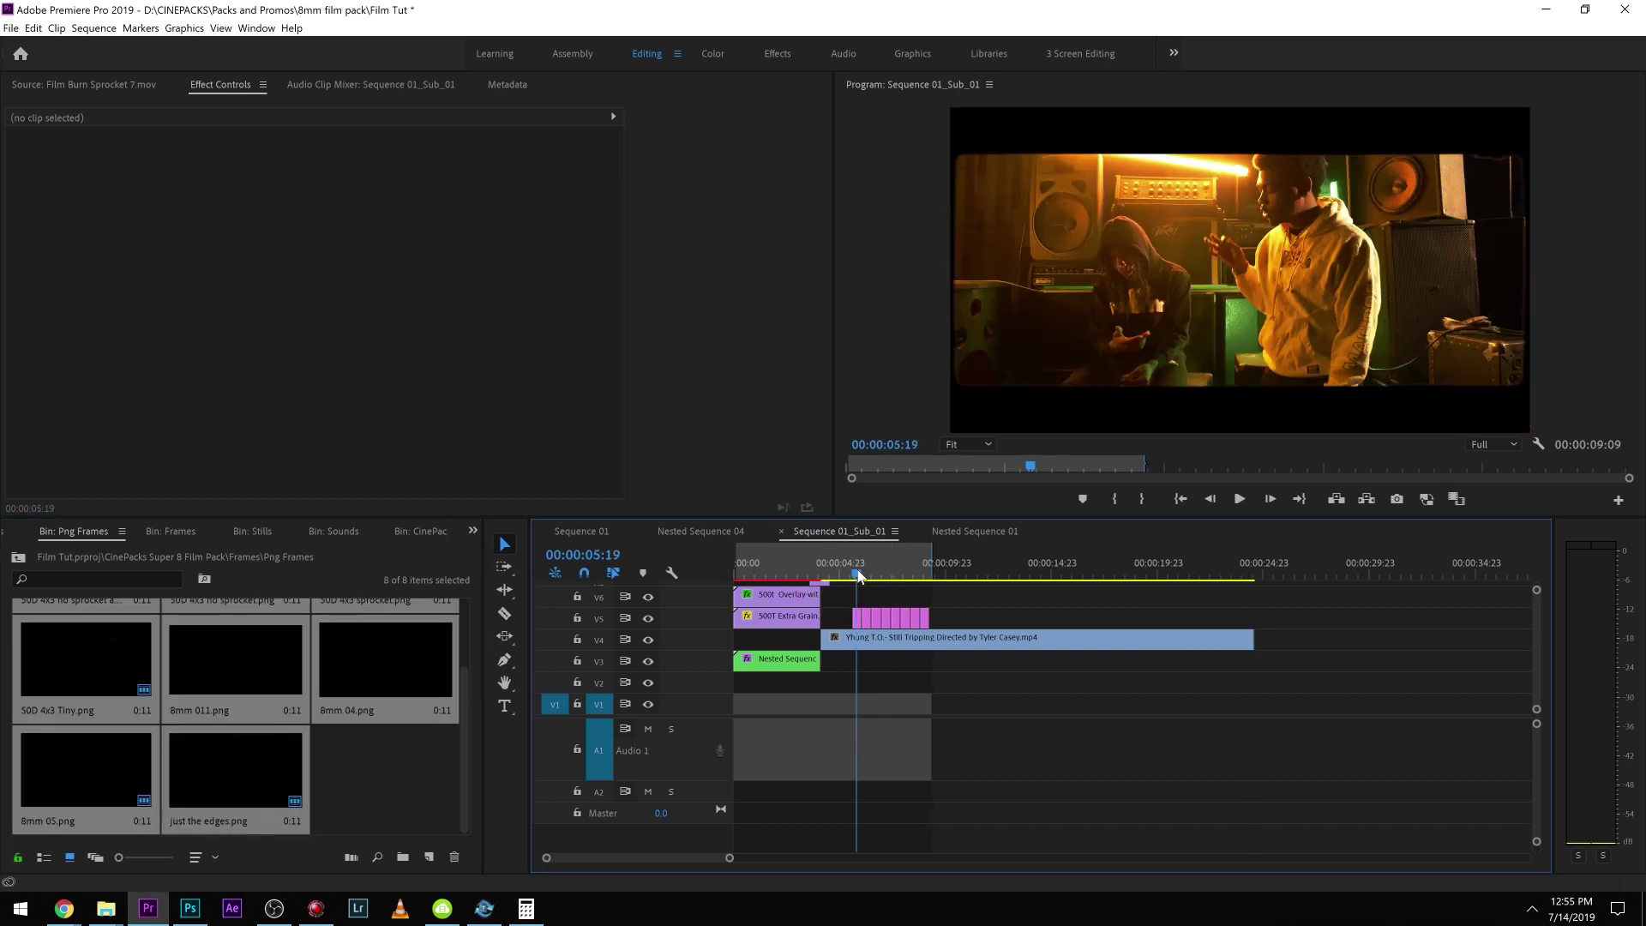
Step: Play back the frame-flash section from 05:22 to review it
{"action": "key", "text": "equal"}
{"action": "key", "text": "equal"}
{"action": "key", "text": "equal"}
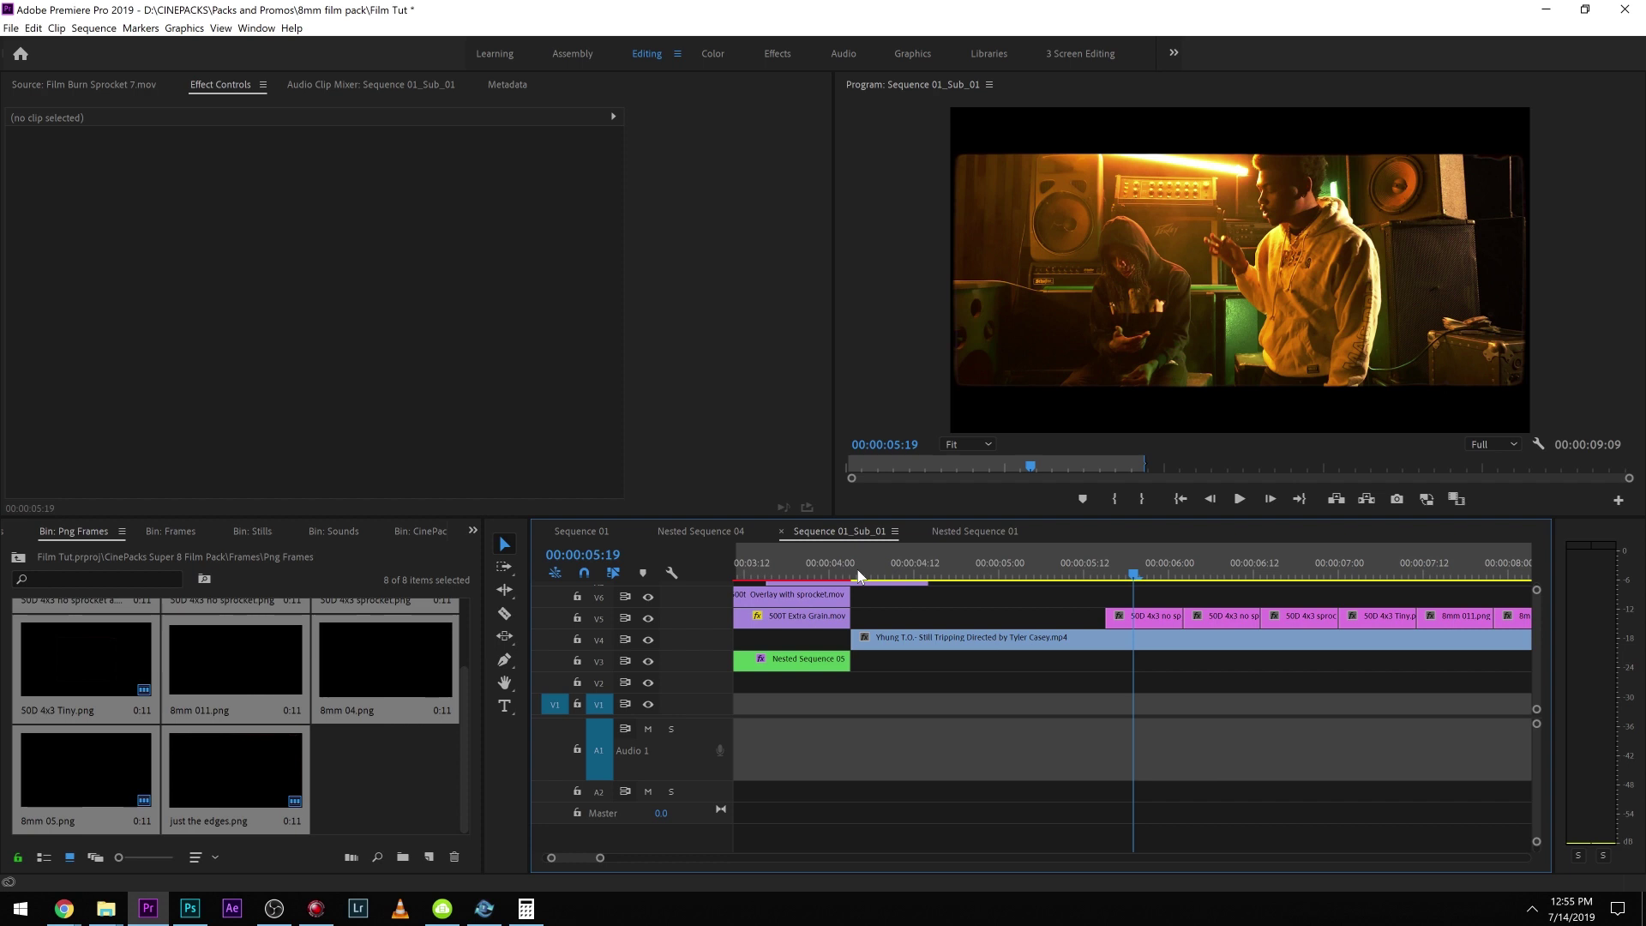
{"action": "key", "text": "space"}
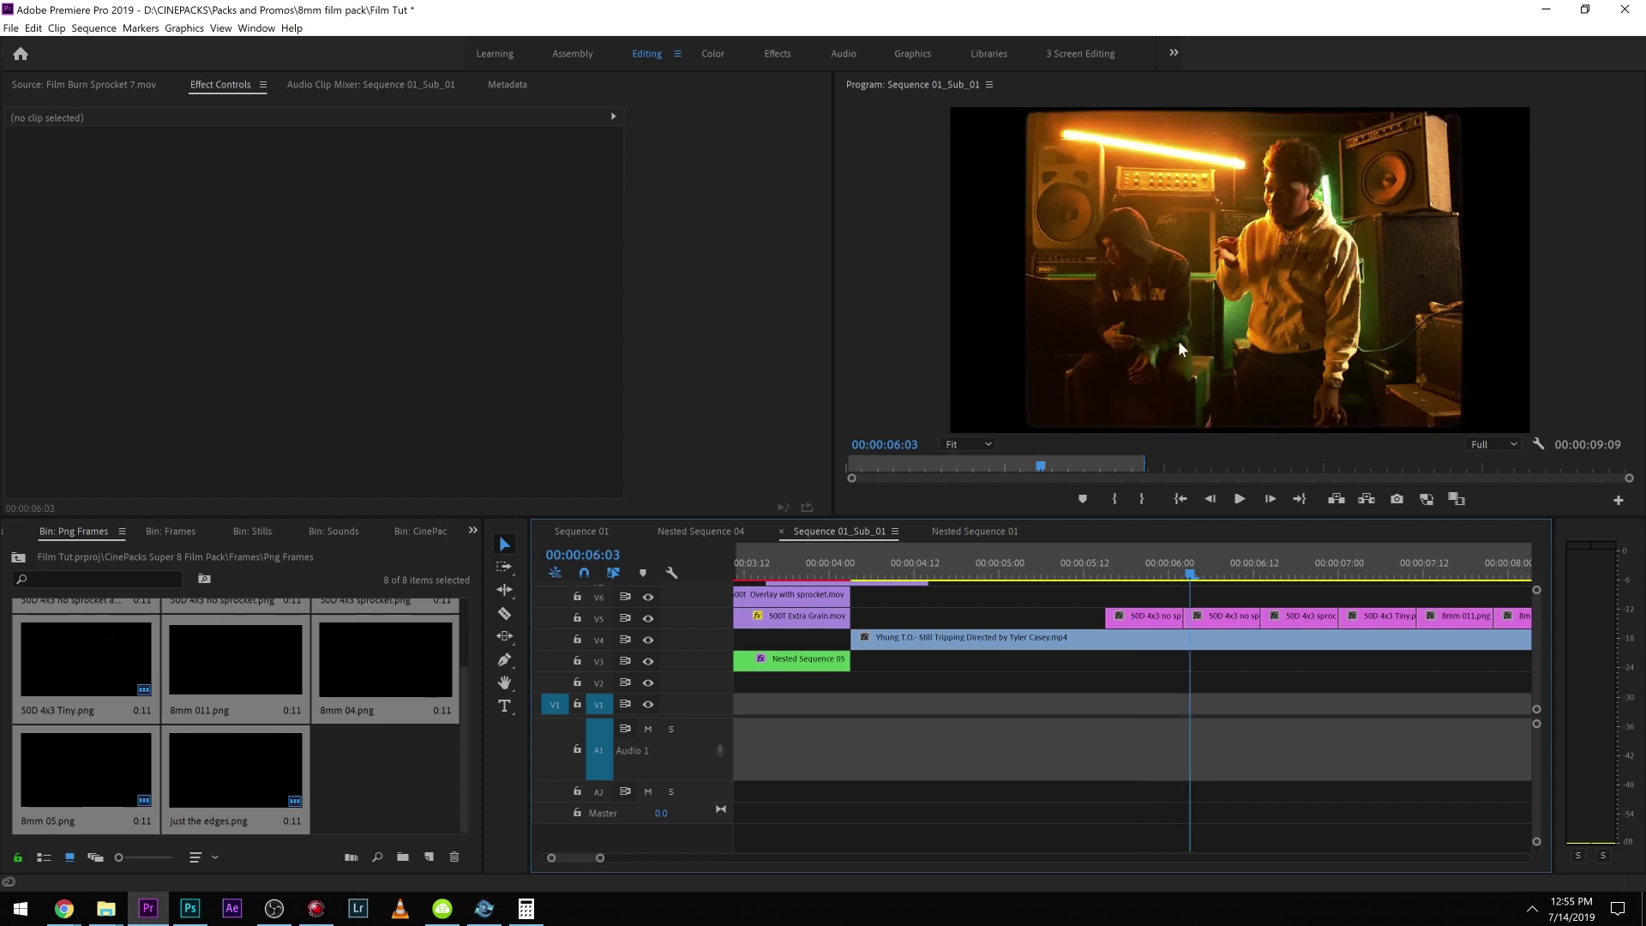
{"action": "key", "text": "space"}
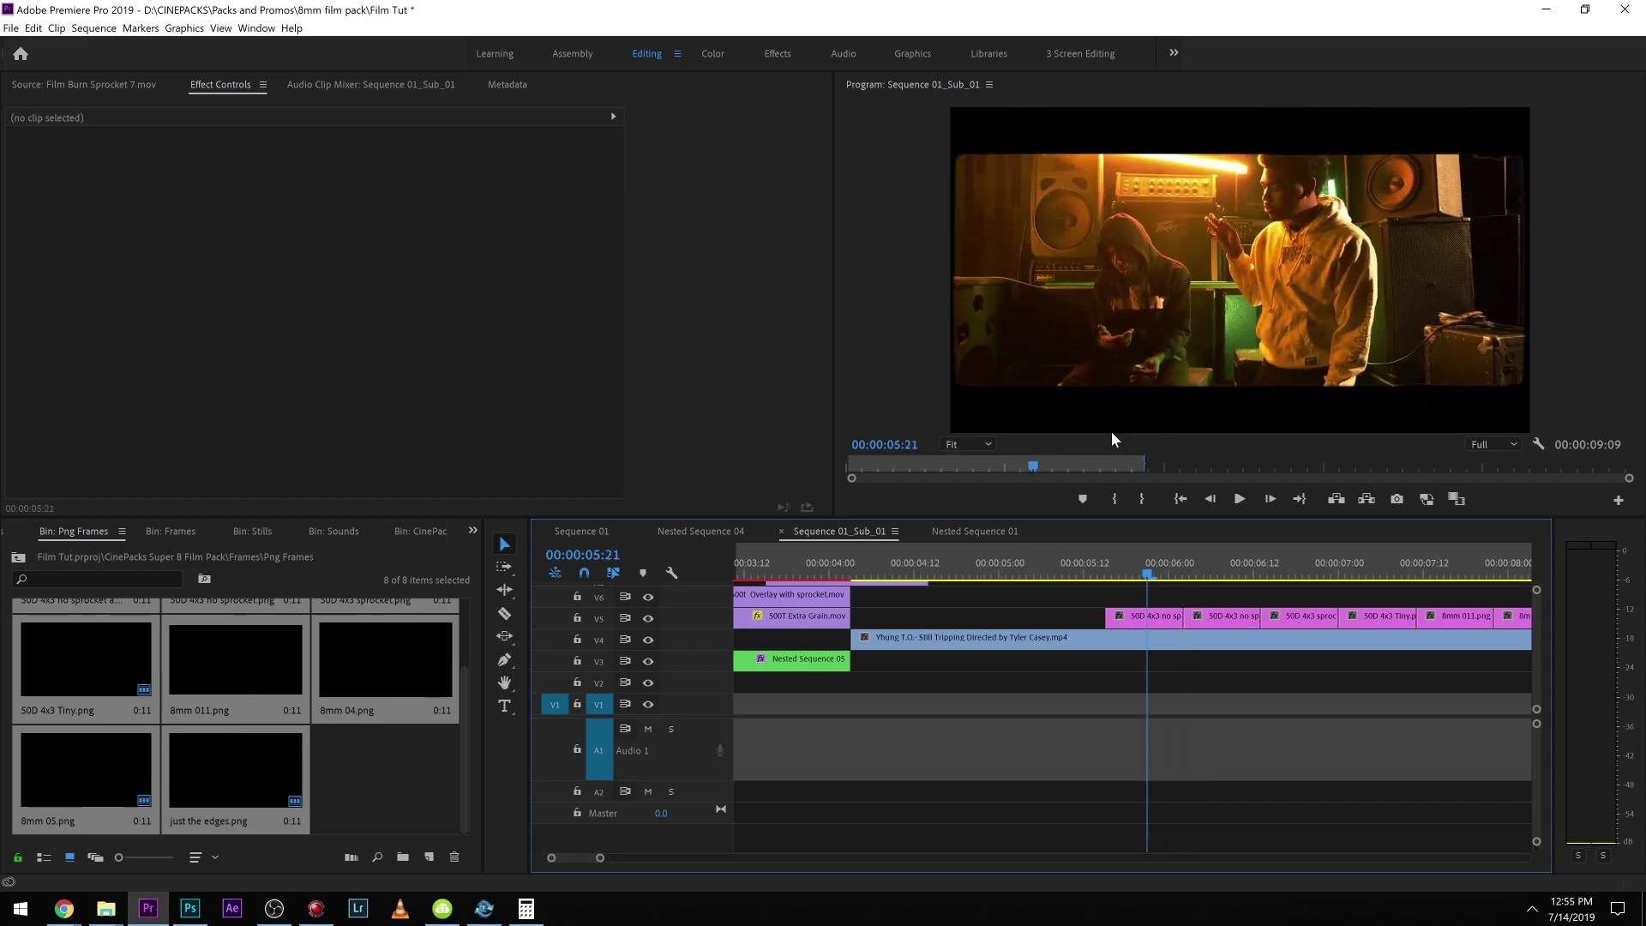
{"action": "left_click_drag", "start_coordinate": [809, 570], "coordinate": [779, 570]}
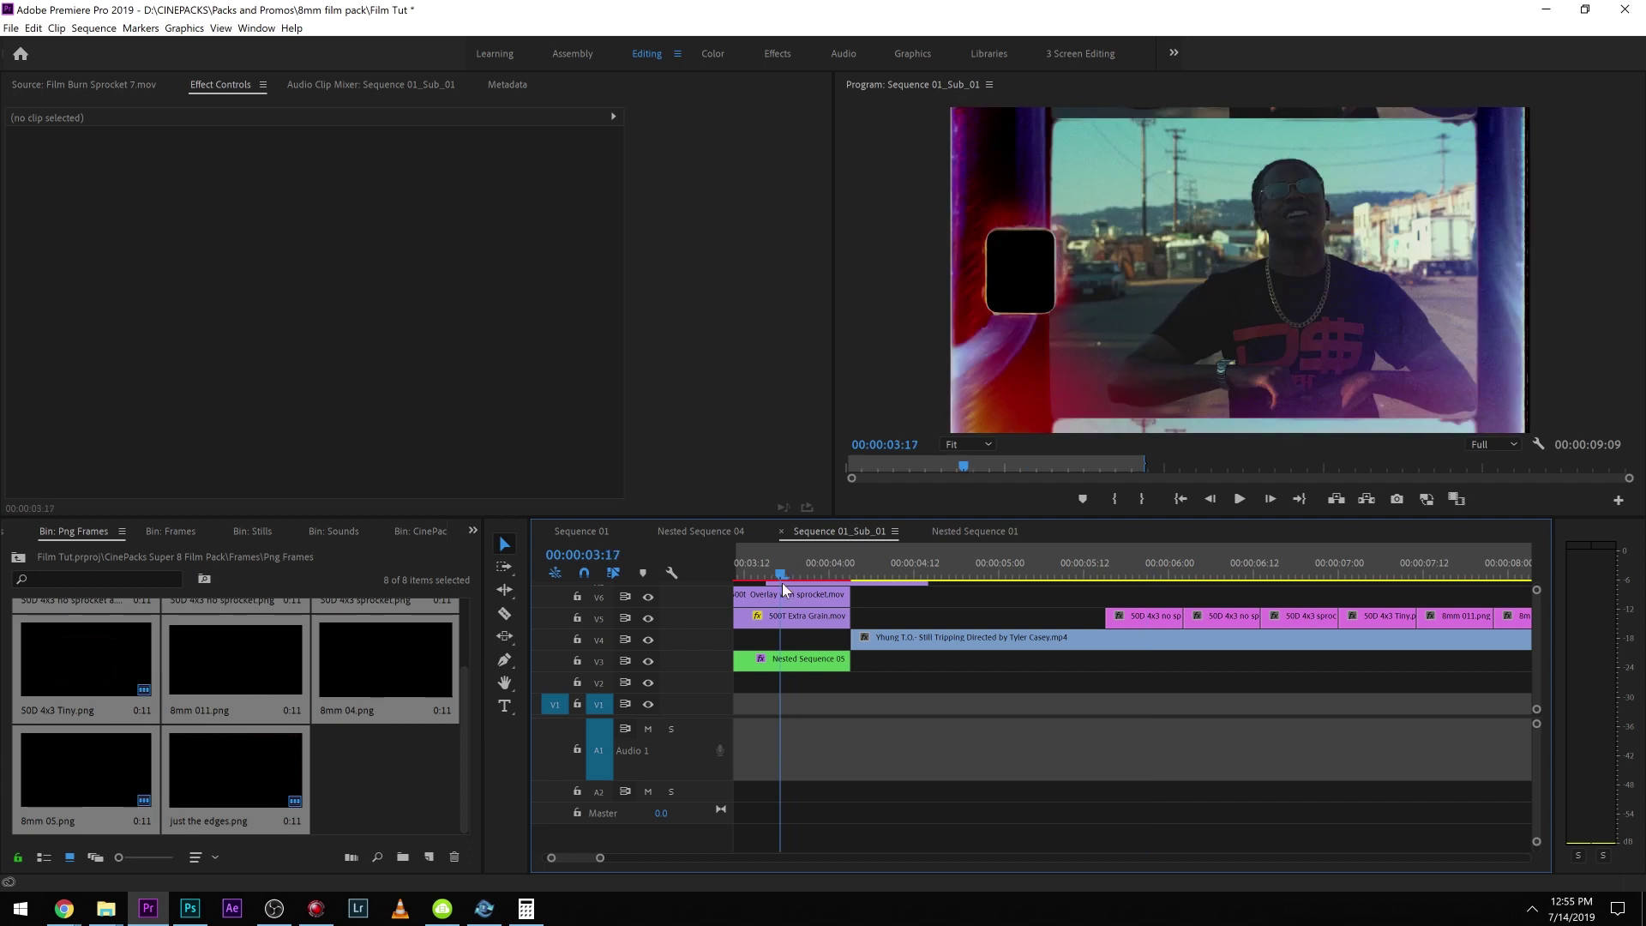
{"action": "left_click", "coordinate": [1155, 548]}
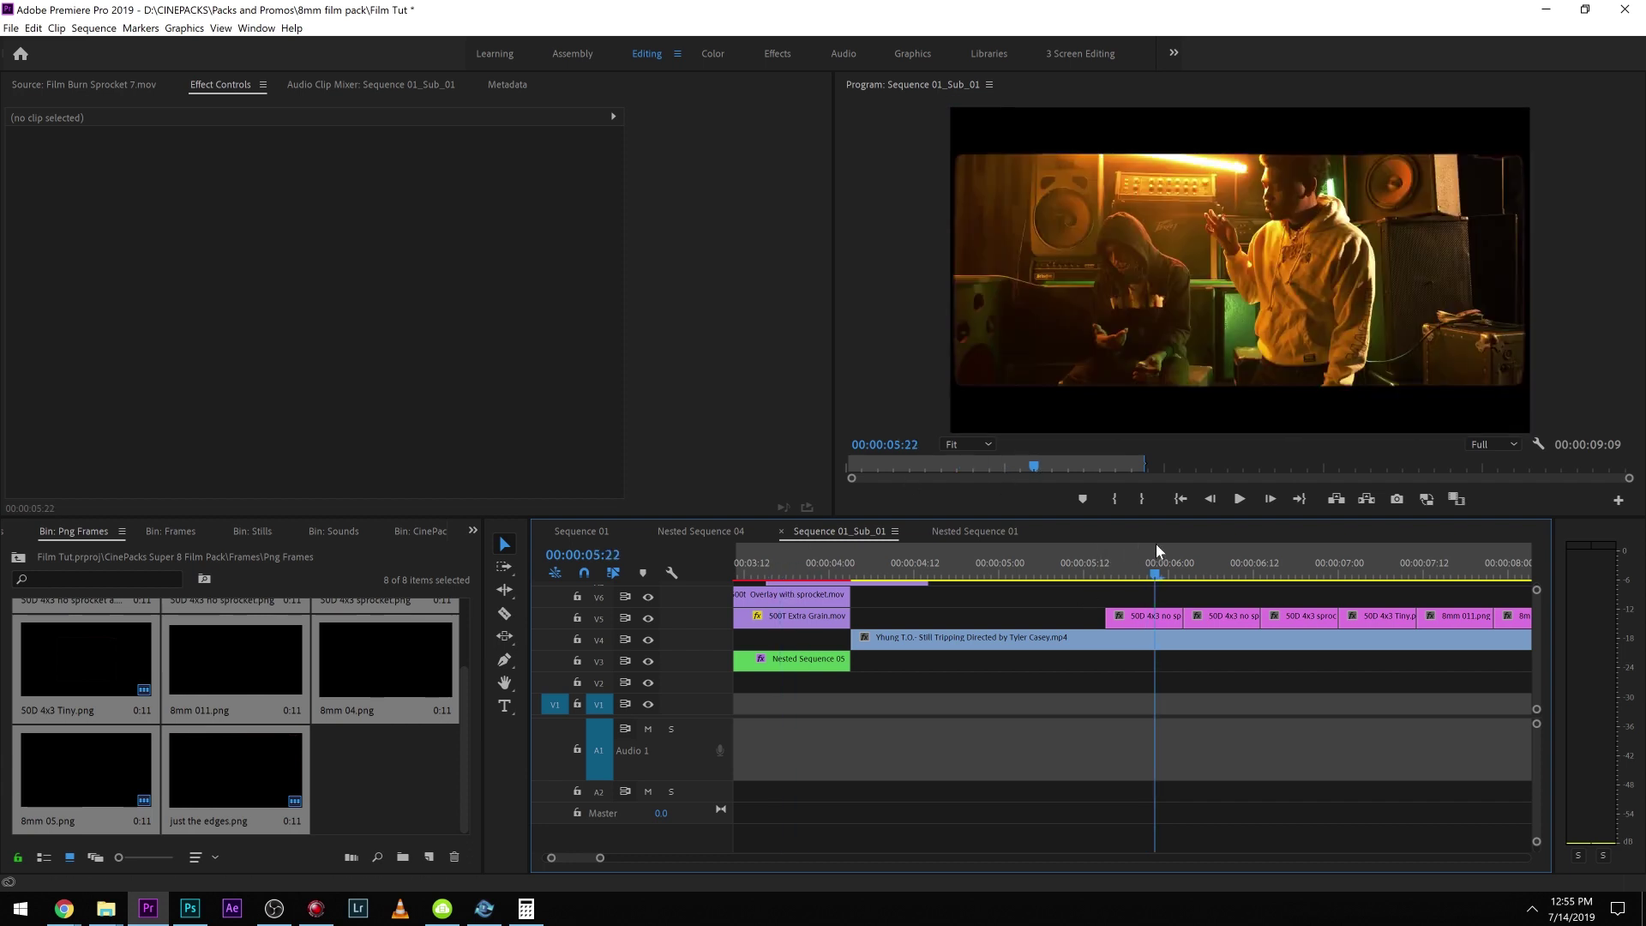
{"action": "key", "text": "space"}
{"action": "key", "text": "minus"}
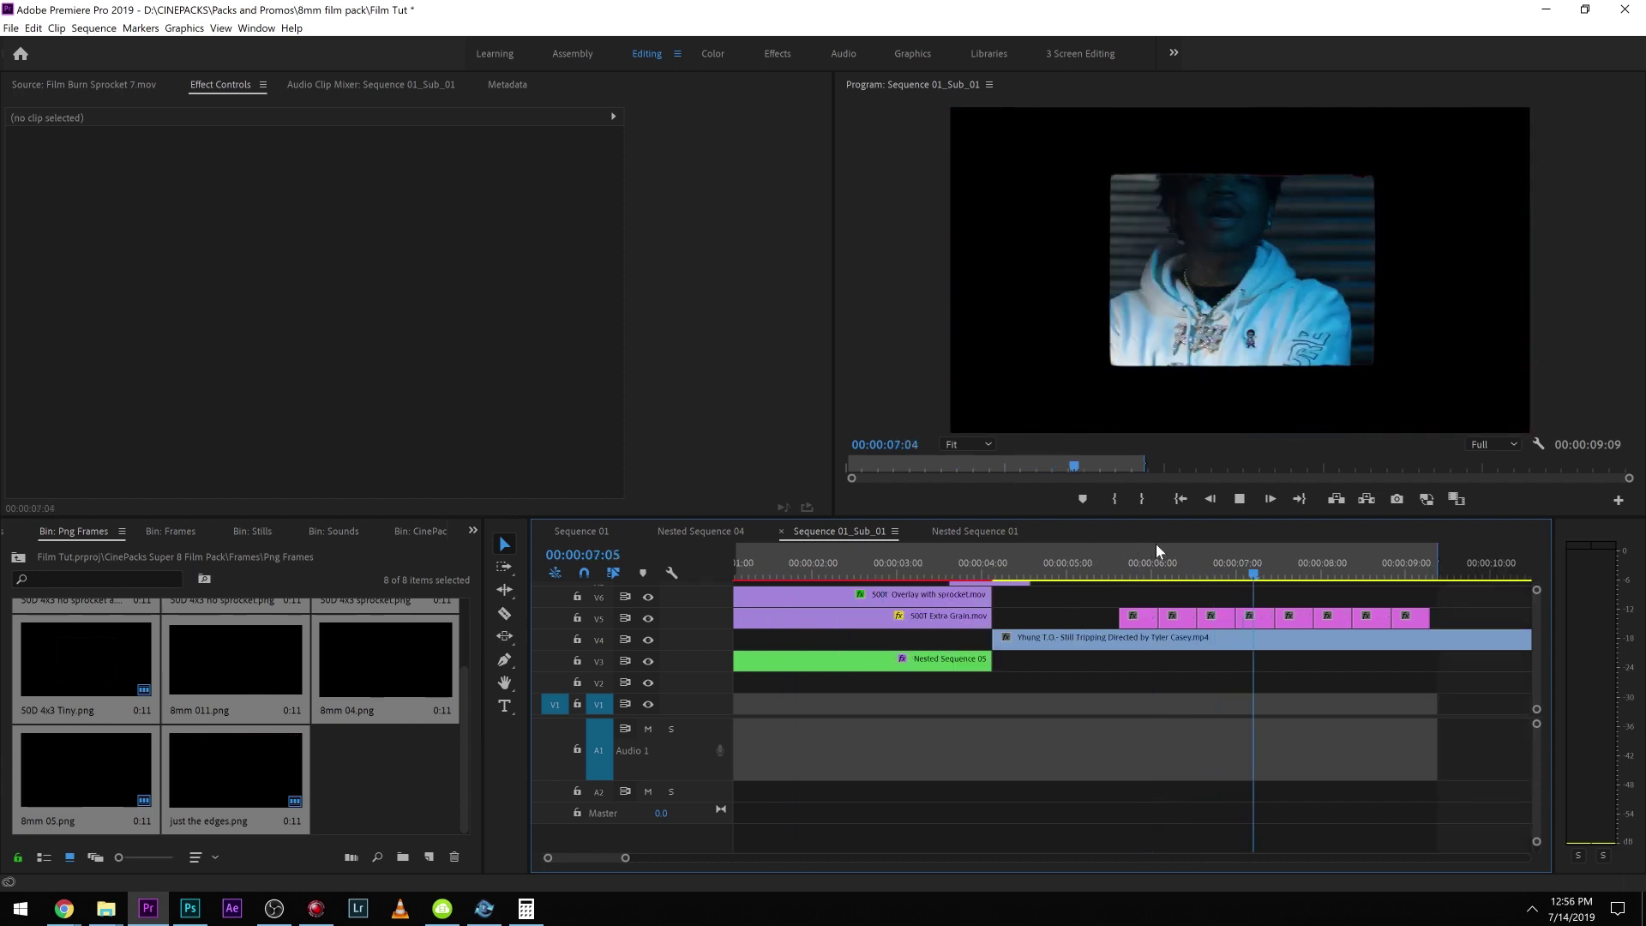
{"action": "left_click_drag", "start_coordinate": [1278, 561], "coordinate": [1183, 580]}
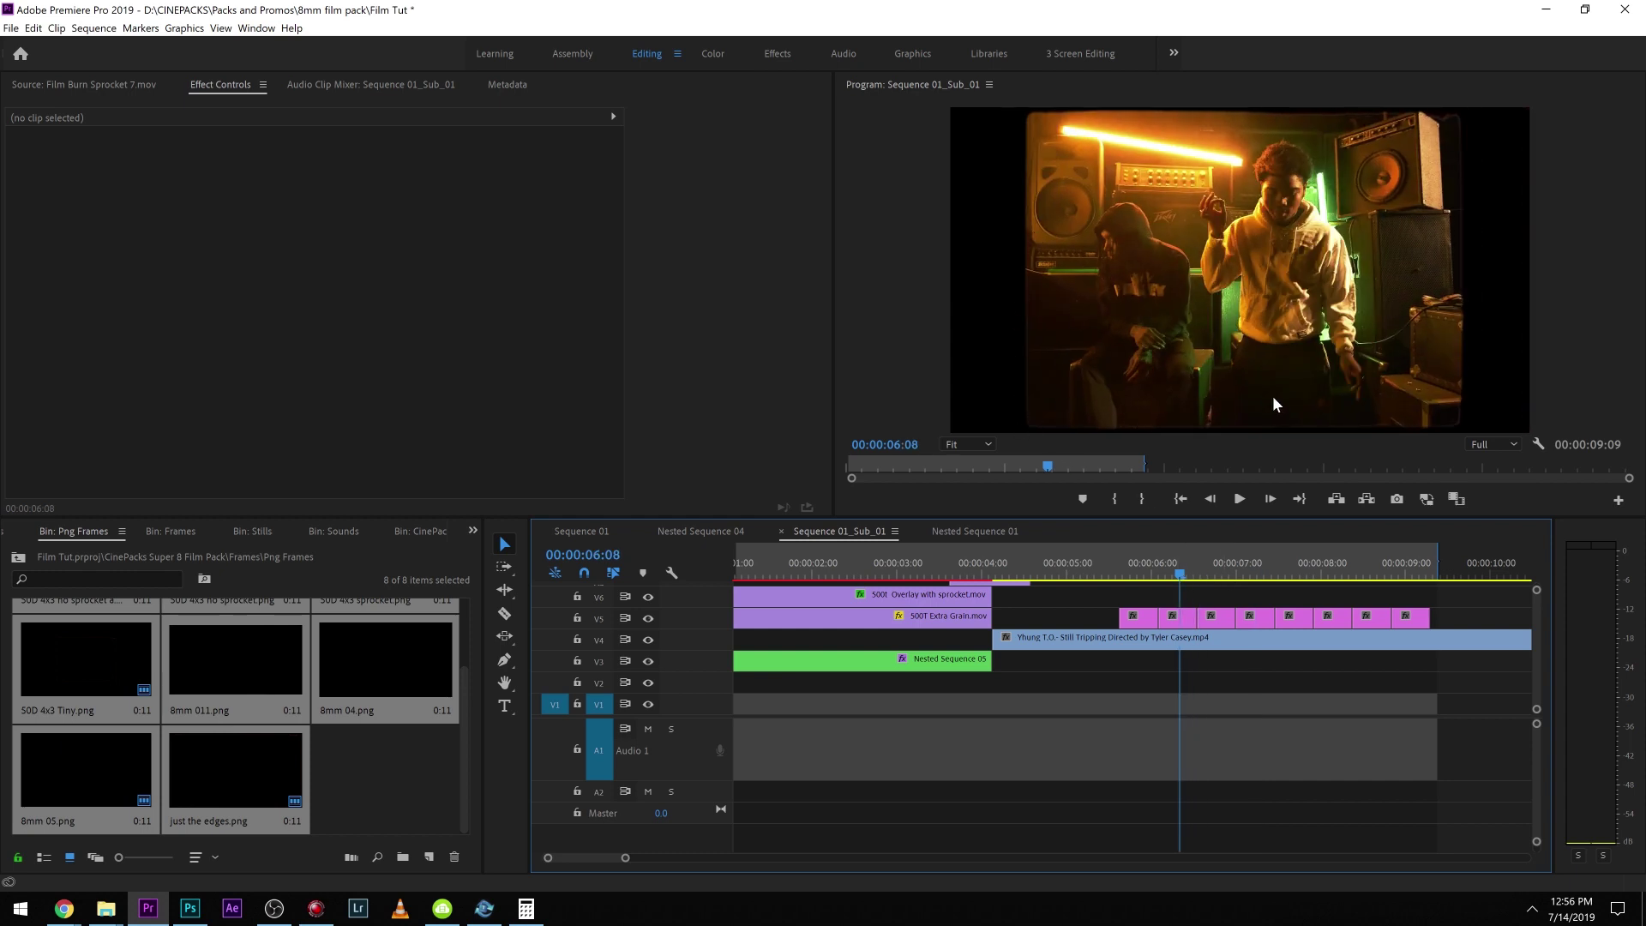
Step: Inspect the PNG frame clips and test lowering the main video, then recentre it
{"action": "left_click", "coordinate": [1176, 615]}
{"action": "left_click", "coordinate": [1145, 573]}
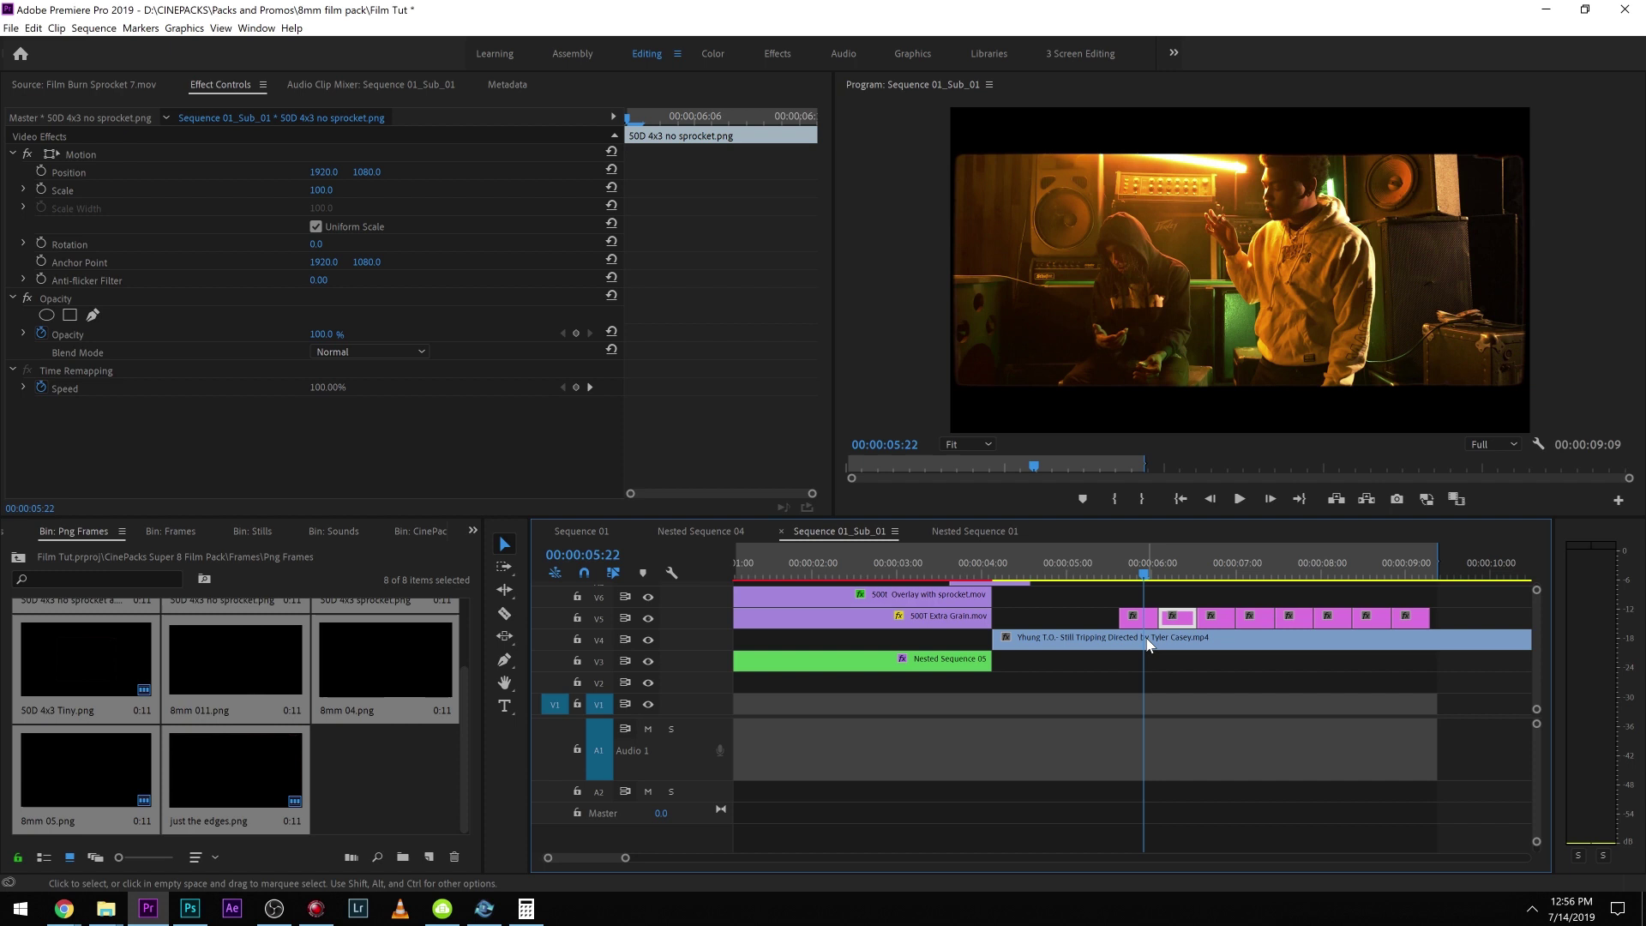
{"action": "left_click", "coordinate": [1140, 617]}
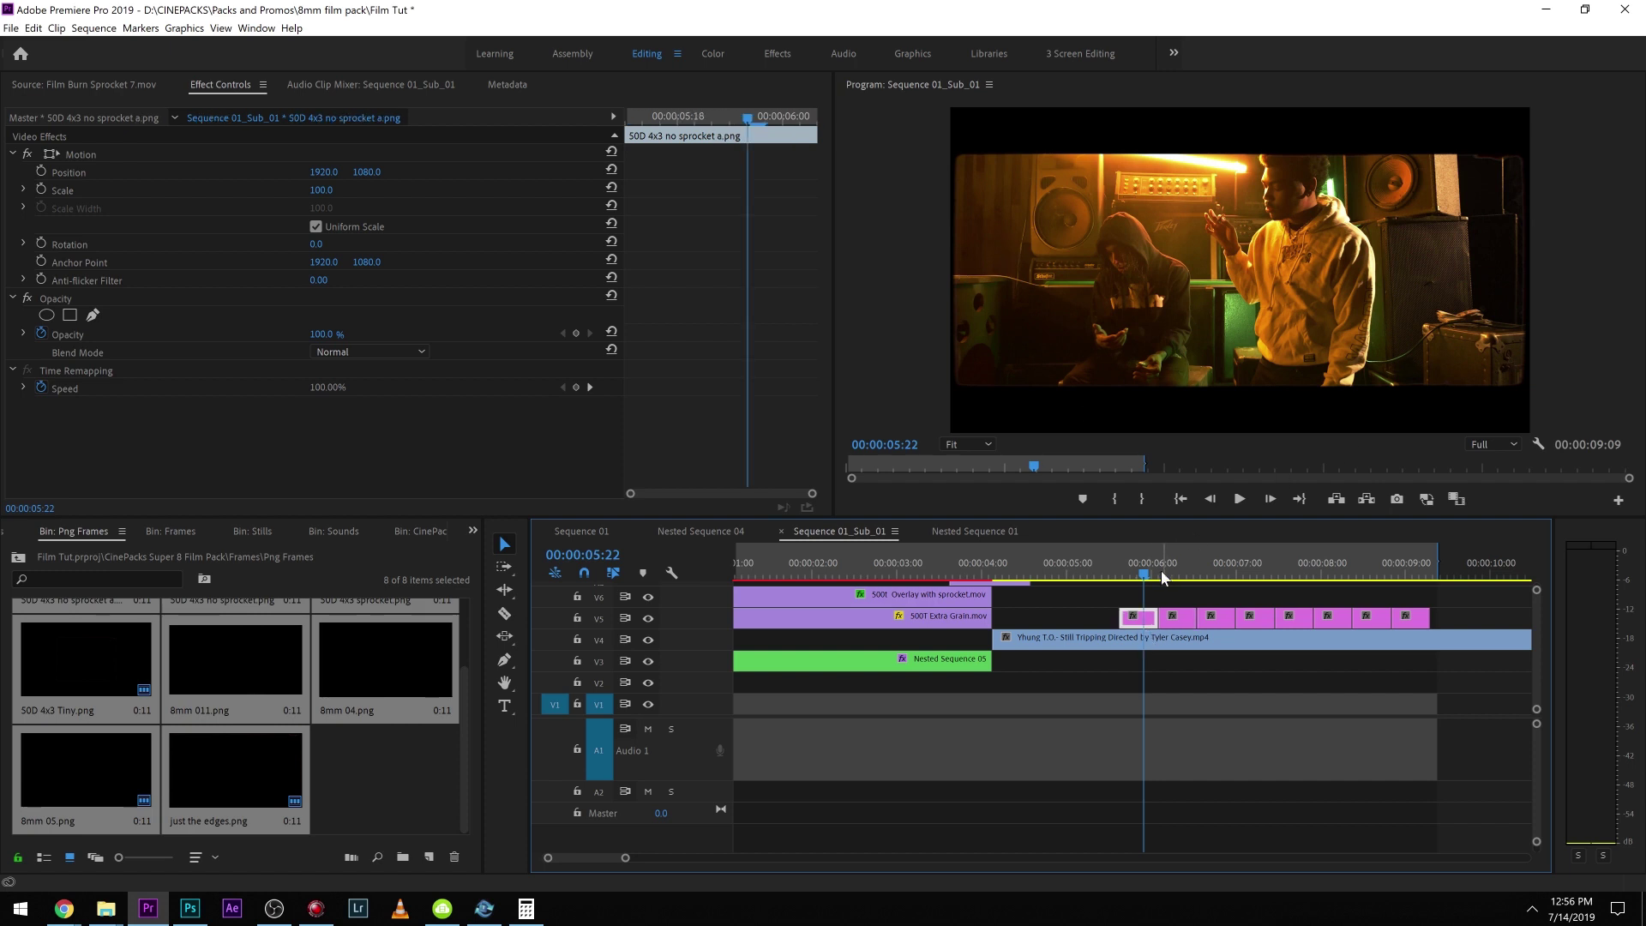
{"action": "left_click", "coordinate": [1143, 643]}
{"action": "left_click_drag", "start_coordinate": [370, 172], "coordinate": [572, 171]}
{"action": "key", "text": "space"}
{"action": "key", "text": "space"}
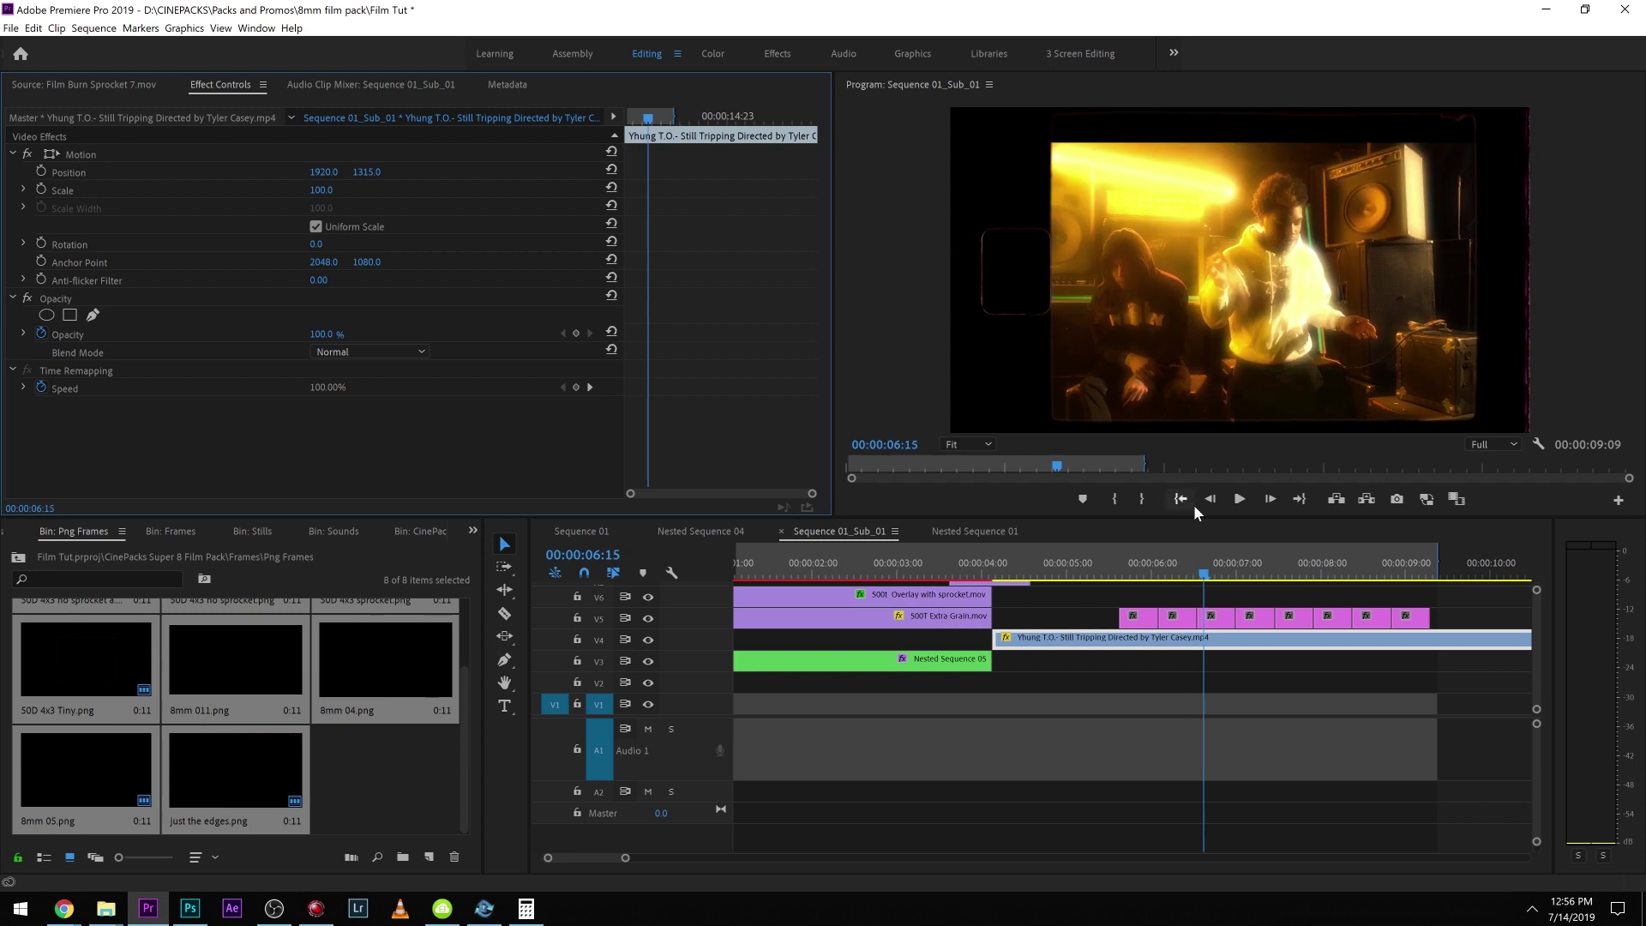
{"action": "left_click", "coordinate": [1225, 617]}
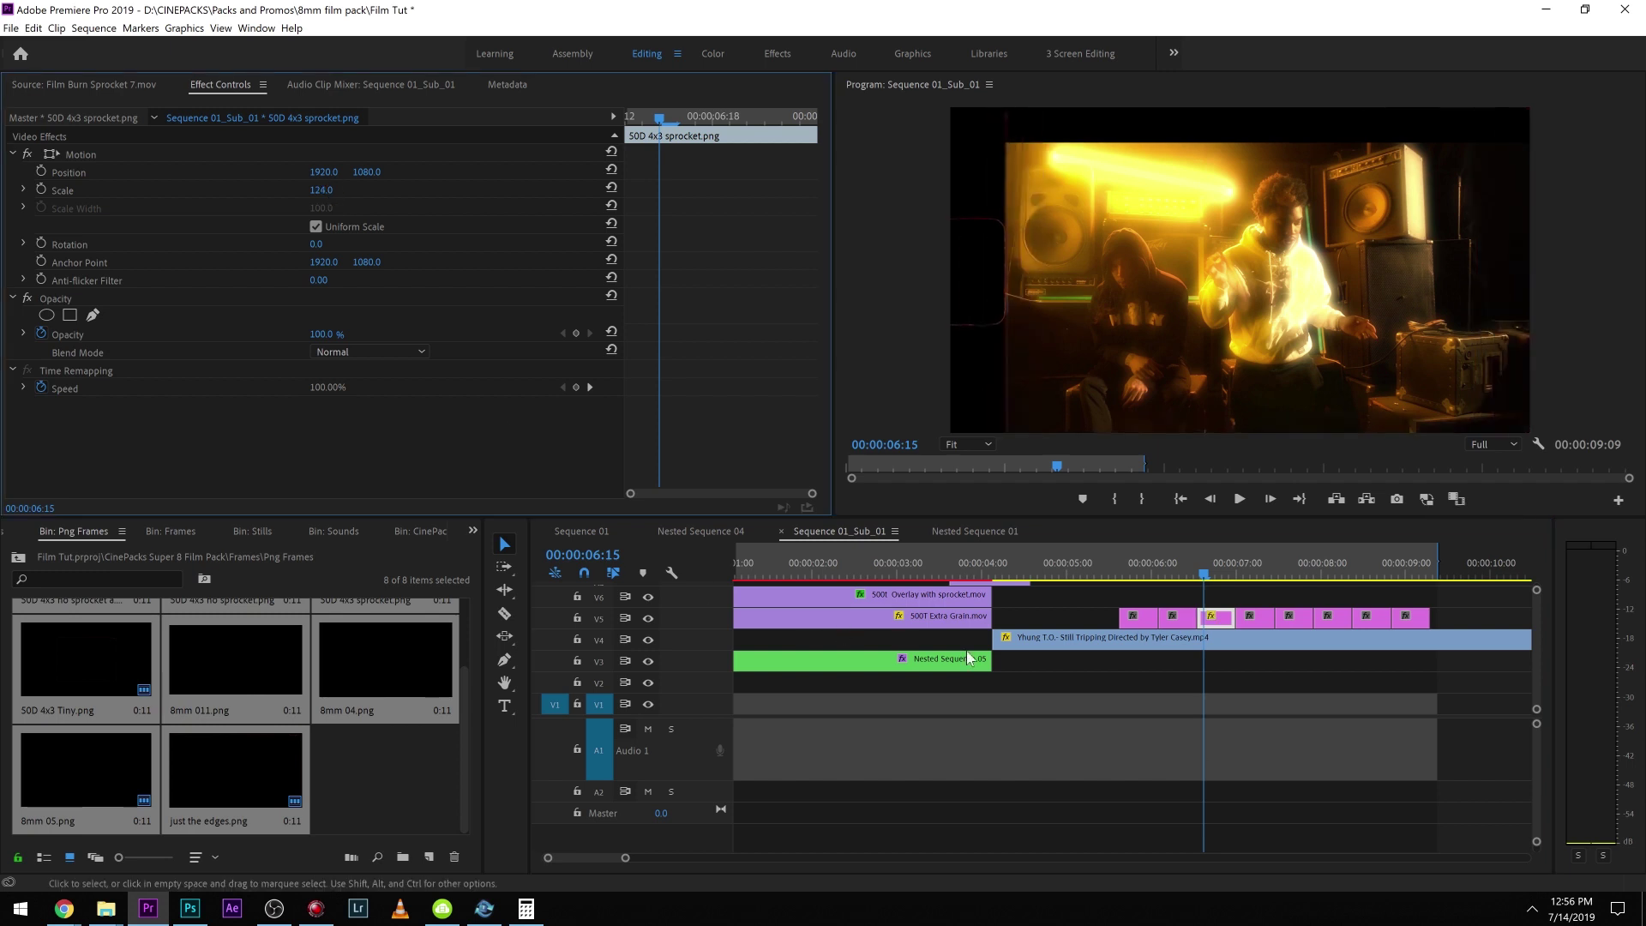
{"action": "left_click", "coordinate": [1170, 641]}
{"action": "left_click", "coordinate": [611, 170]}
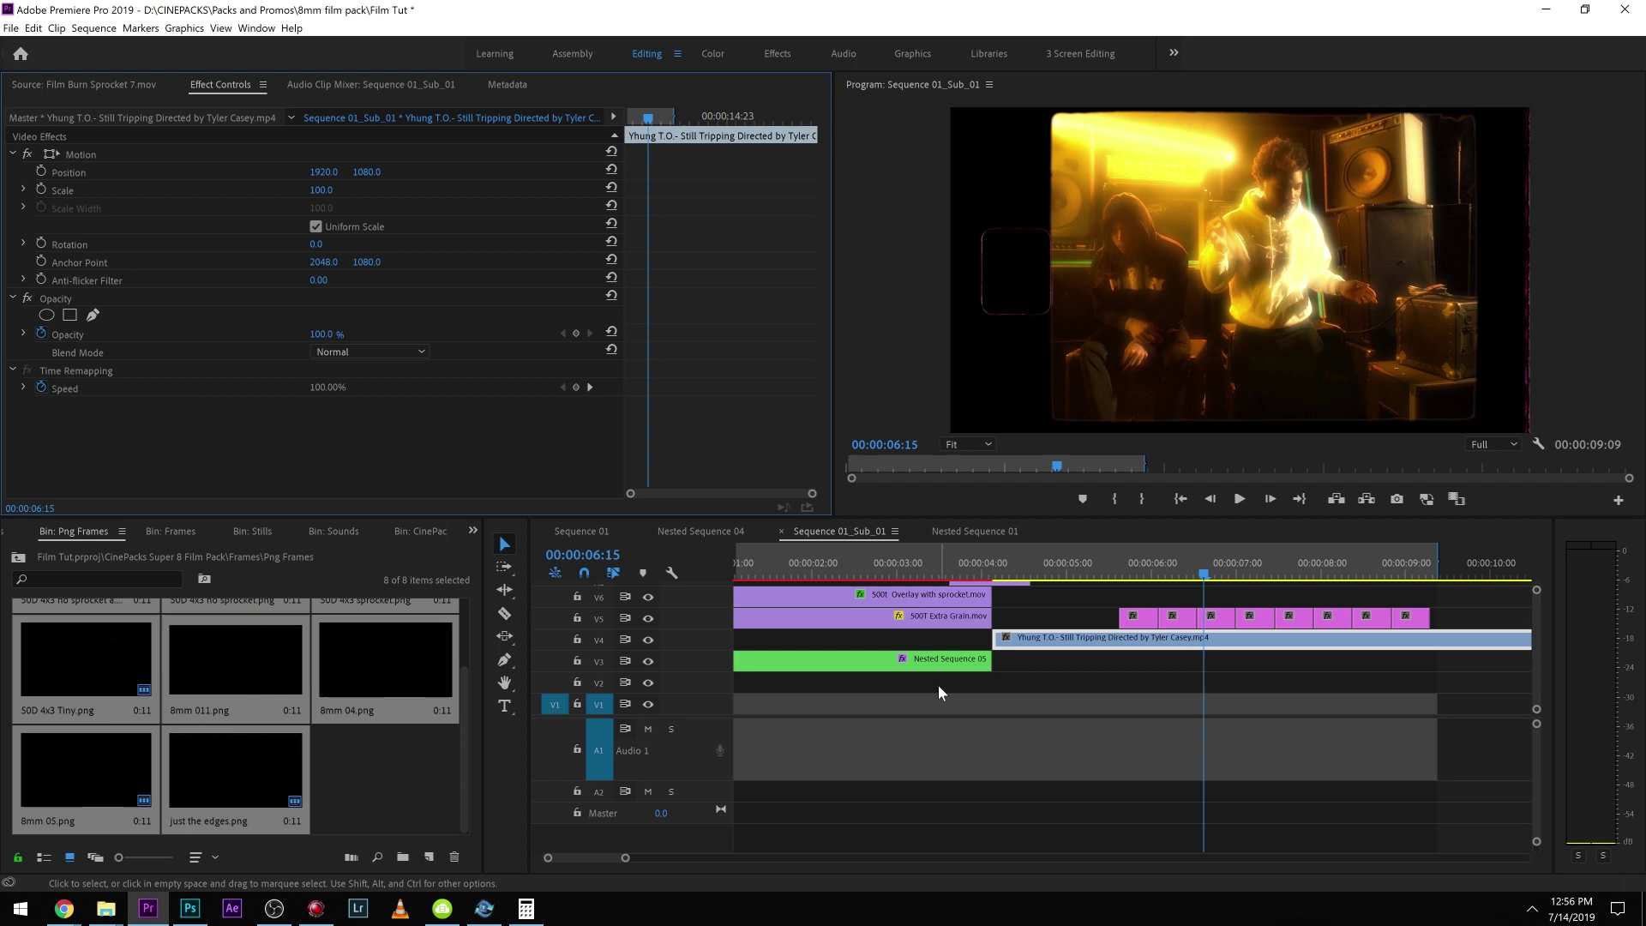
Step: Copy Film Burn Sprocket 2 onto V6 near 7 seconds at position 1882, 1080
{"action": "scroll", "coordinate": [1534, 626], "scroll_direction": "up", "scroll_amount": 2}
{"action": "mouse_move", "coordinate": [1011, 621]}
{"action": "left_mouse_down"}
{"action": "mouse_move", "coordinate": [1219, 620]}
{"action": "mouse_move", "coordinate": [1239, 642]}
{"action": "left_mouse_up"}
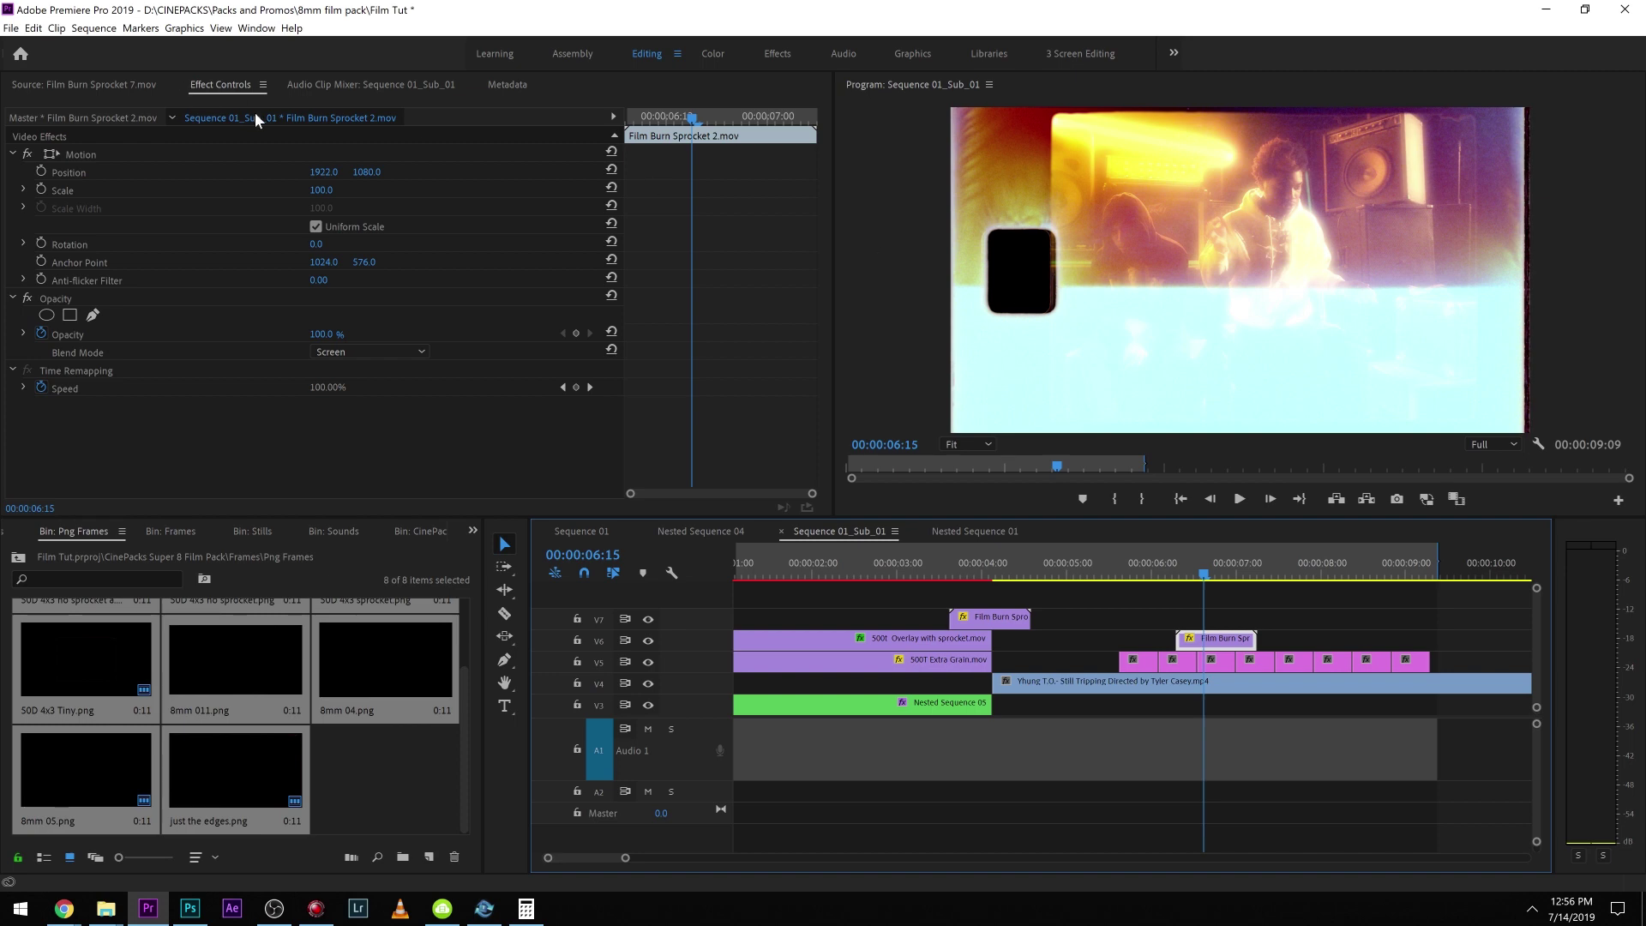
{"action": "left_click_drag", "start_coordinate": [320, 172], "coordinate": [305, 173]}
{"action": "key", "text": "space"}
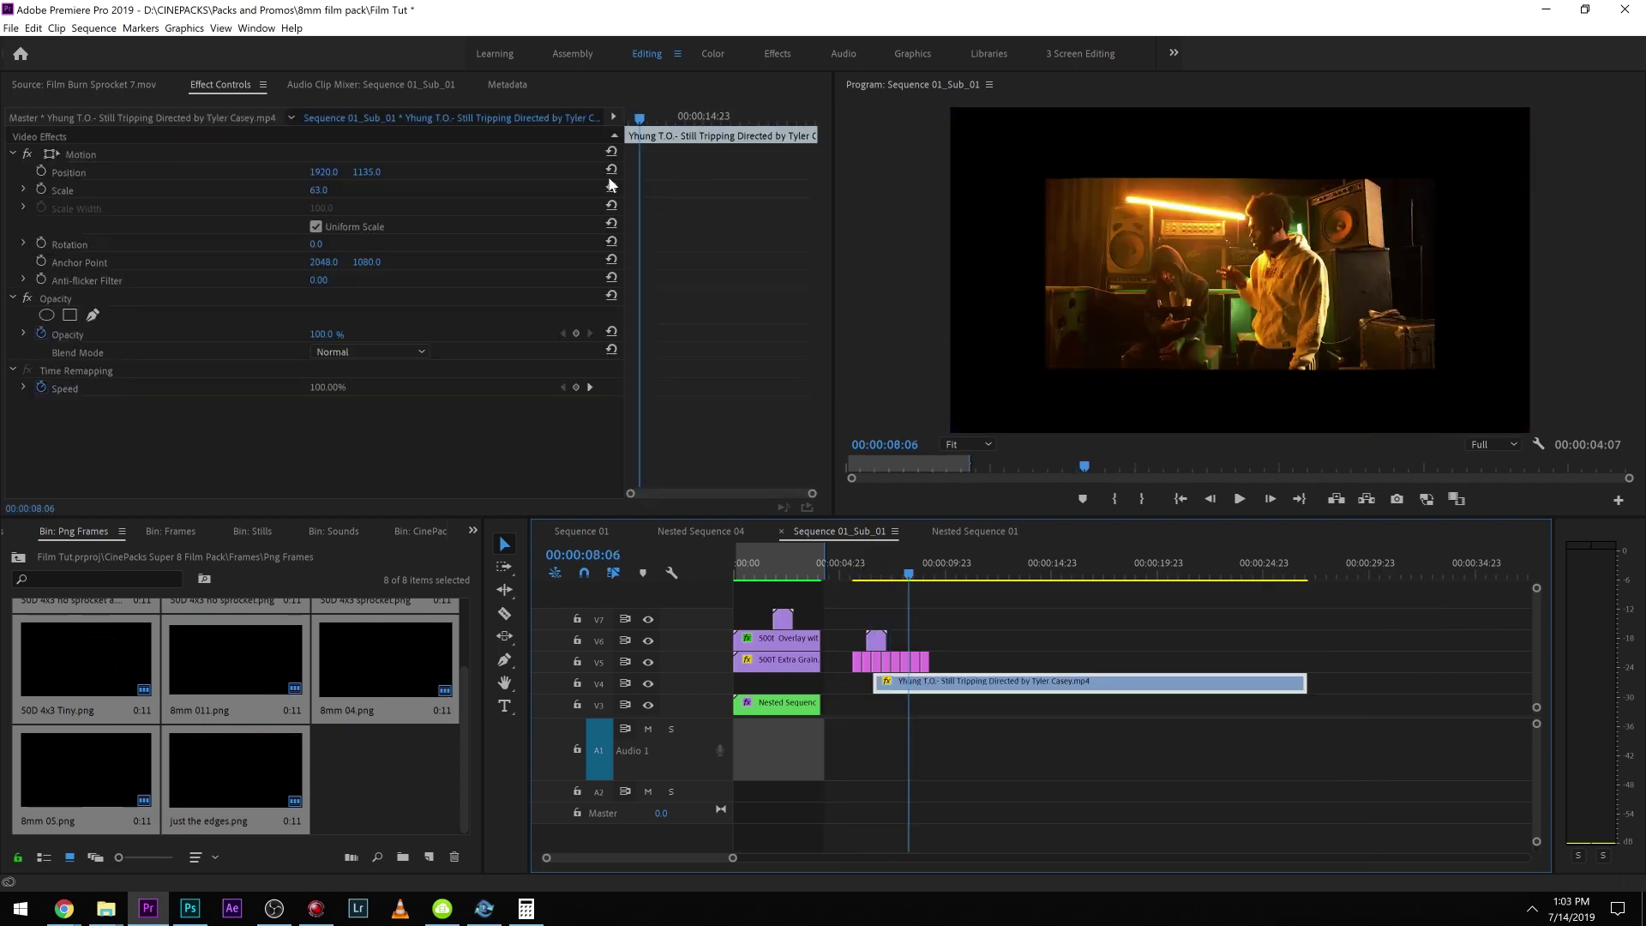
{"action": "left_click", "coordinate": [612, 183]}
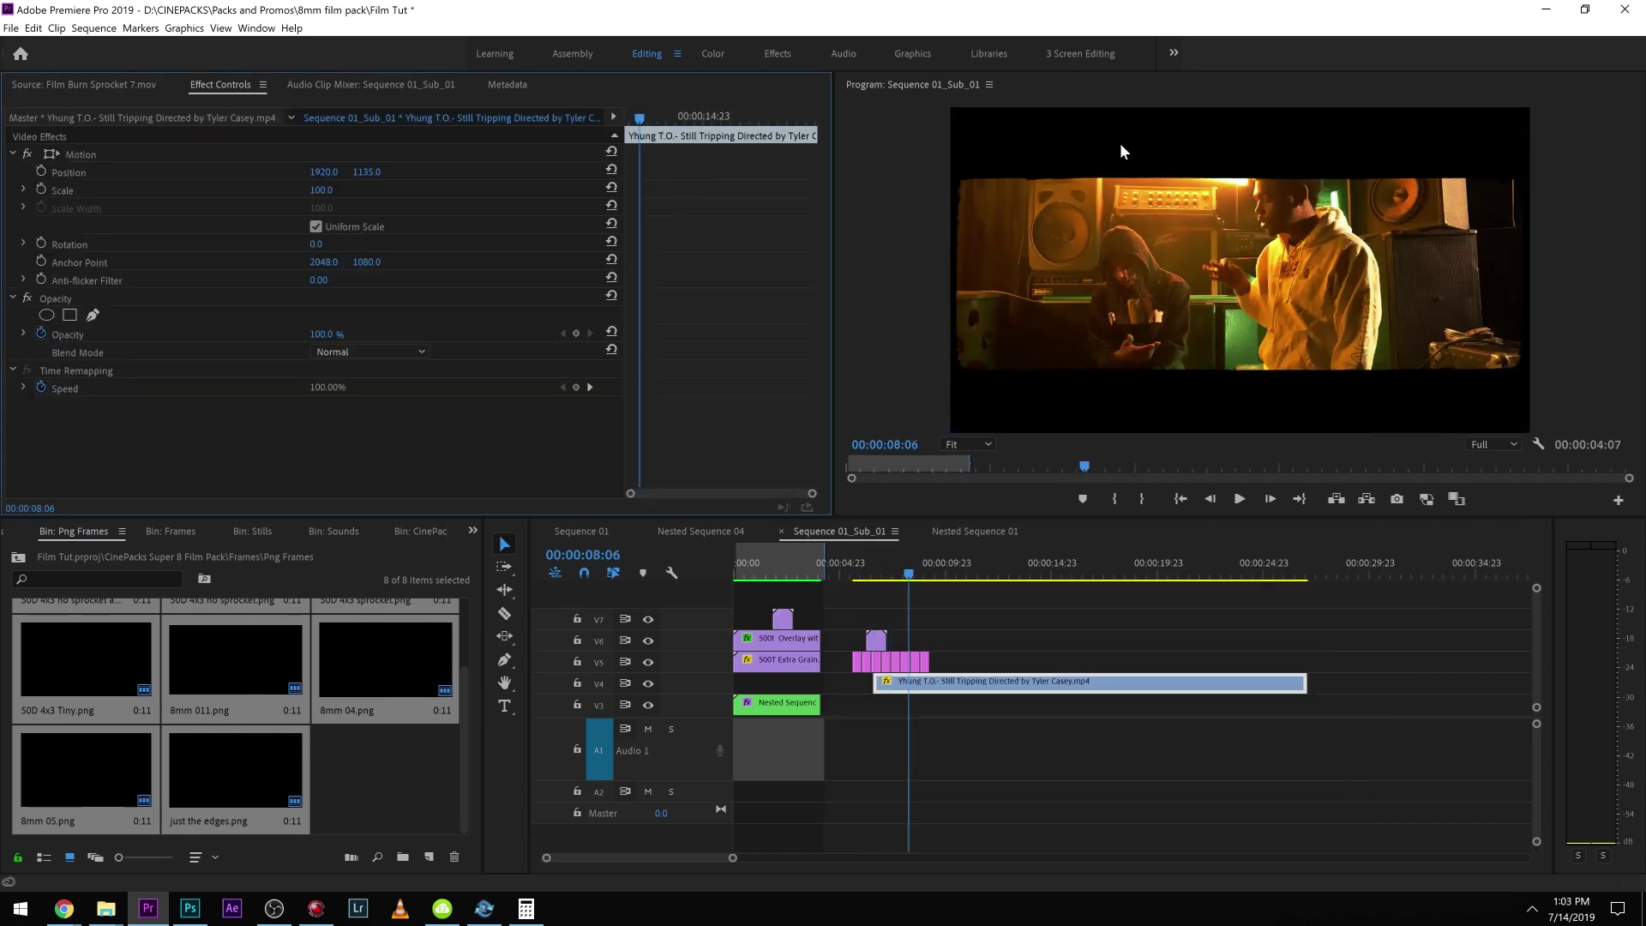
Step: Raise the main music video to Position Y 1018
{"action": "left_click_drag", "start_coordinate": [377, 180], "coordinate": [684, 180]}
{"action": "key", "text": "space"}
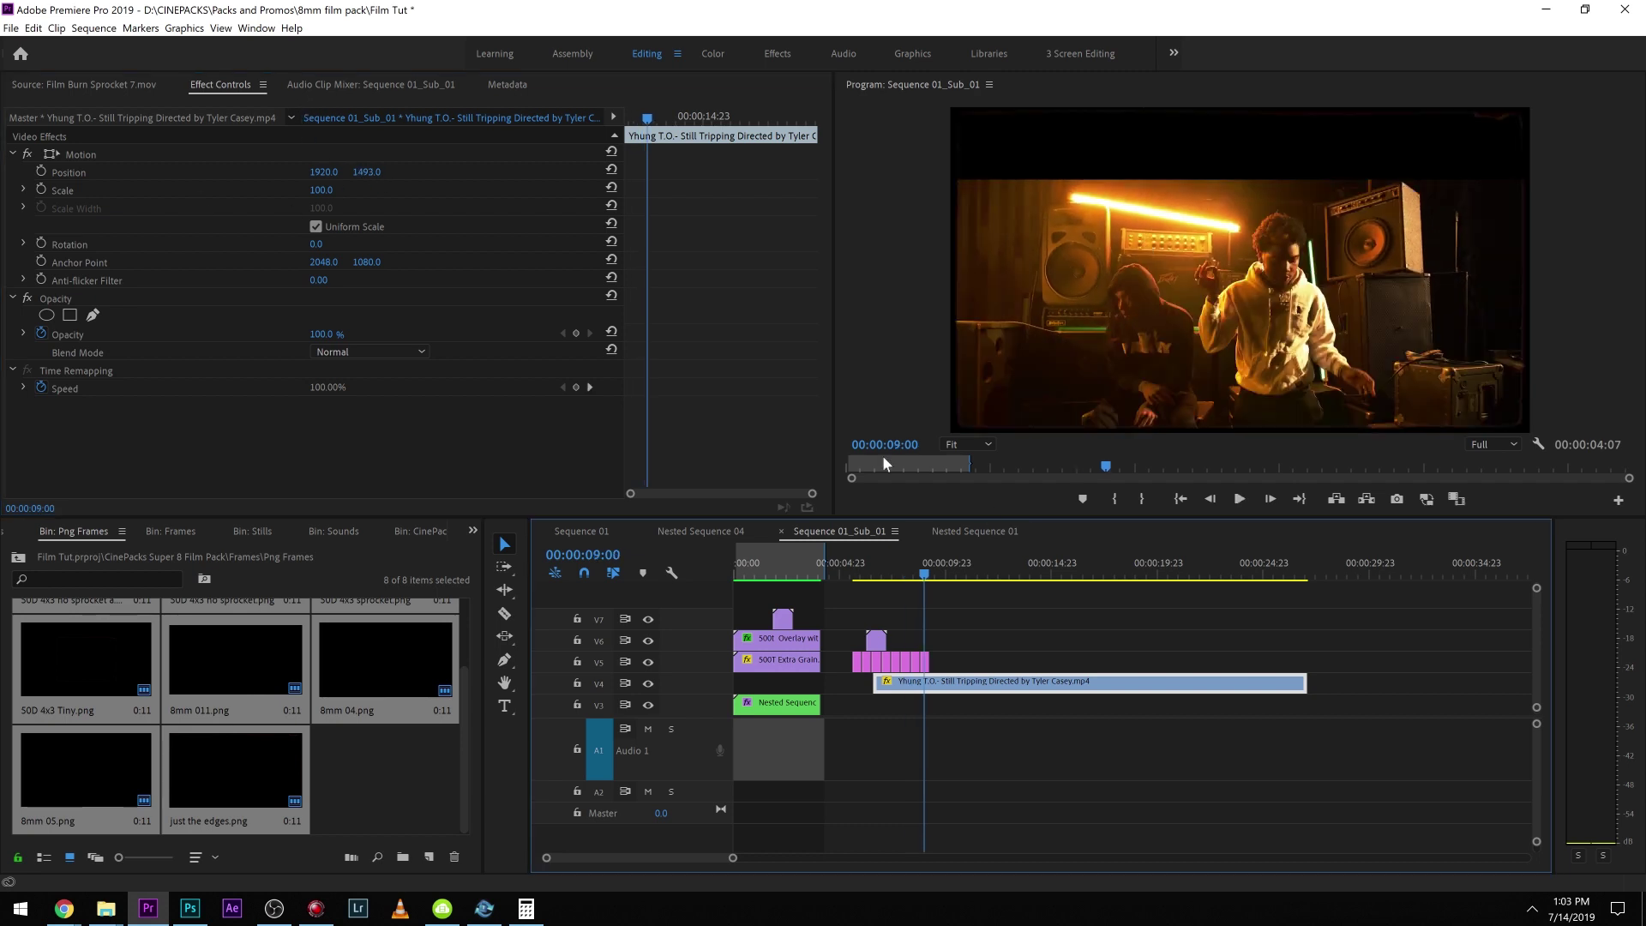
{"action": "left_click", "coordinate": [612, 169]}
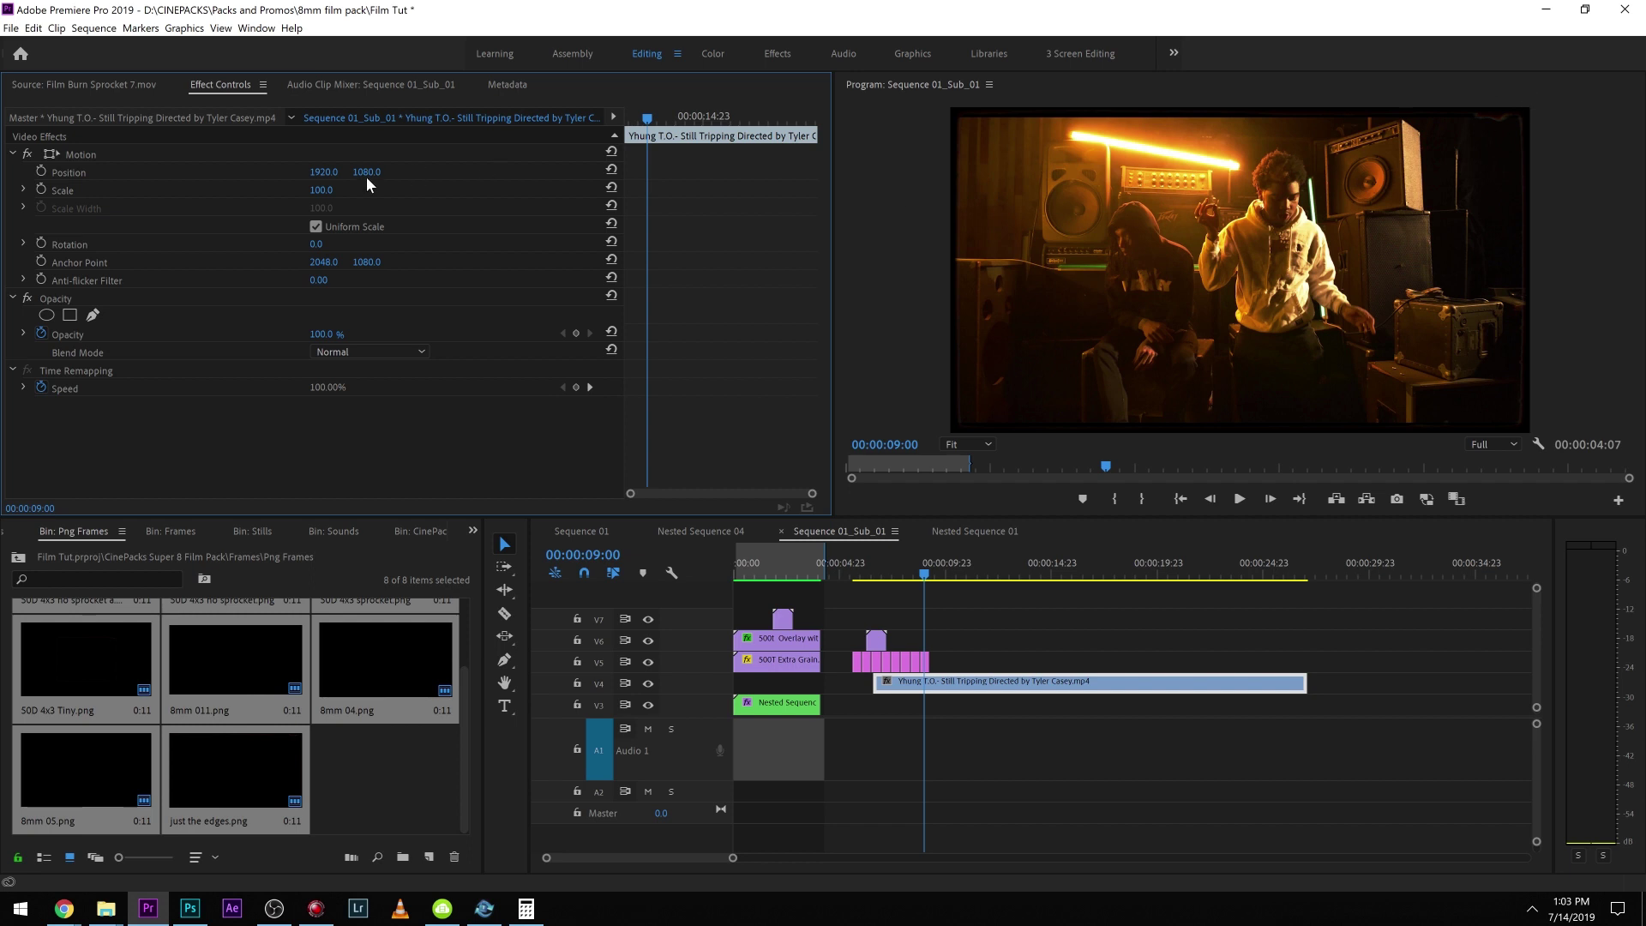
{"action": "left_click_drag", "start_coordinate": [367, 176], "coordinate": [314, 177]}
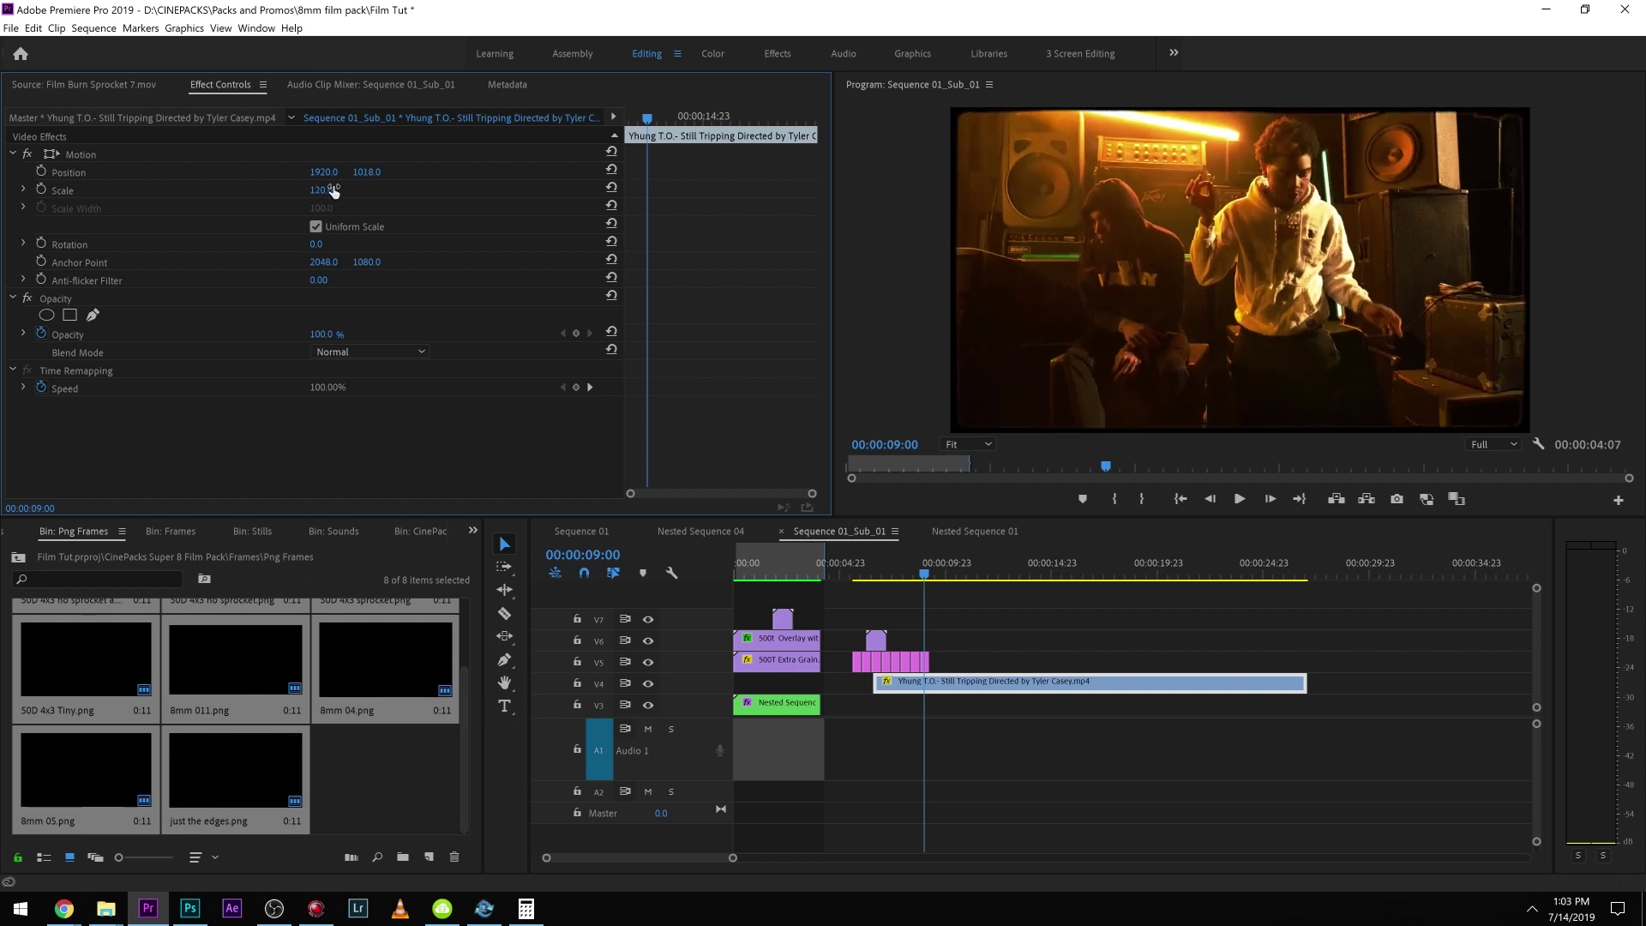
Step: Turn off Uniform Scale and set Scale Height to 120
{"action": "left_click", "coordinate": [925, 660]}
{"action": "left_click", "coordinate": [316, 227]}
{"action": "mouse_move", "coordinate": [324, 196]}
{"action": "left_mouse_down"}
{"action": "mouse_move", "coordinate": [338, 196]}
{"action": "mouse_move", "coordinate": [324, 195]}
{"action": "left_mouse_up"}
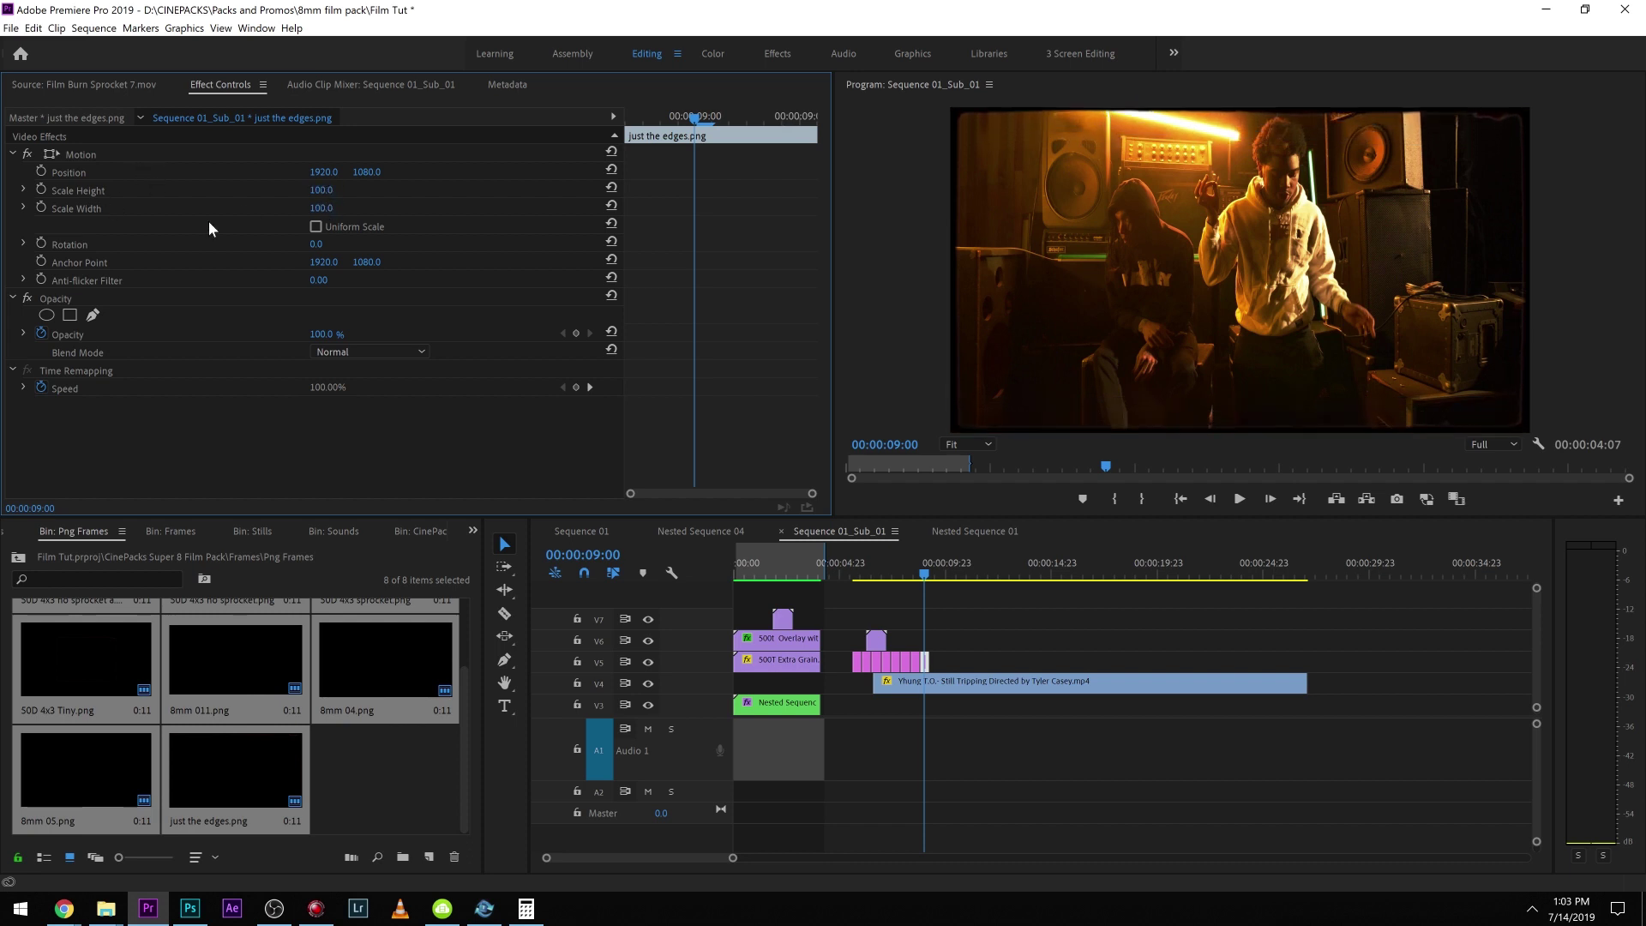
{"action": "left_click_drag", "start_coordinate": [321, 209], "coordinate": [330, 210]}
{"action": "left_click", "coordinate": [922, 687]}
{"action": "left_click", "coordinate": [914, 576]}
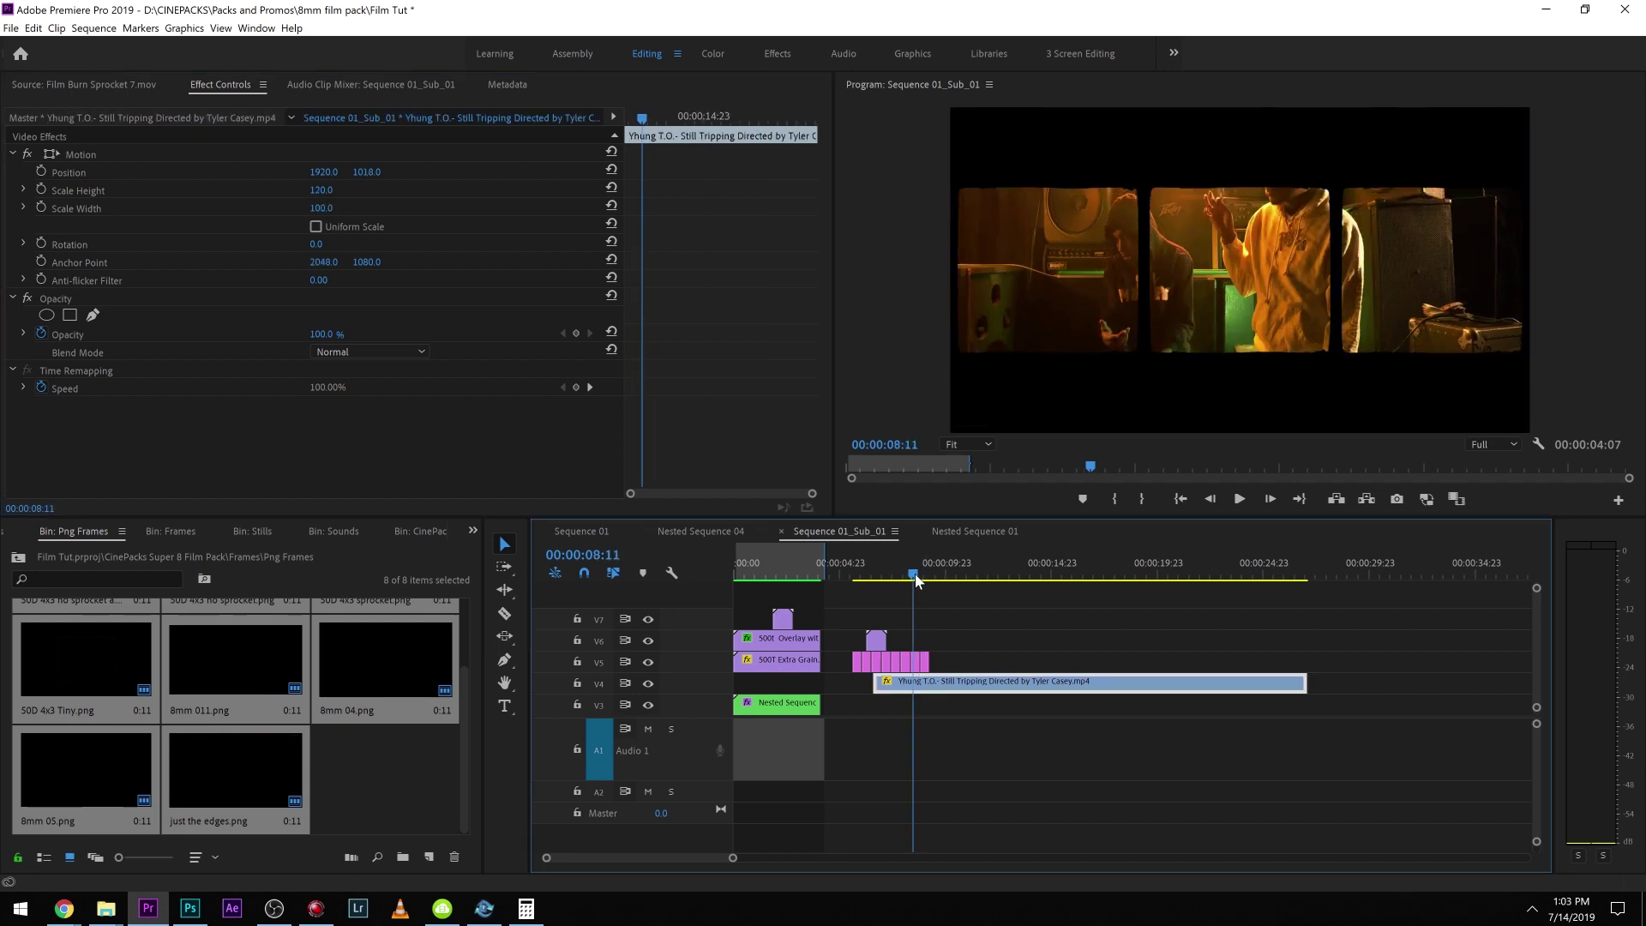
Step: Undo the 120% height stretch and shrink the uniformly scaled video to fit the centre panel
{"action": "key", "text": "ctrl+z"}
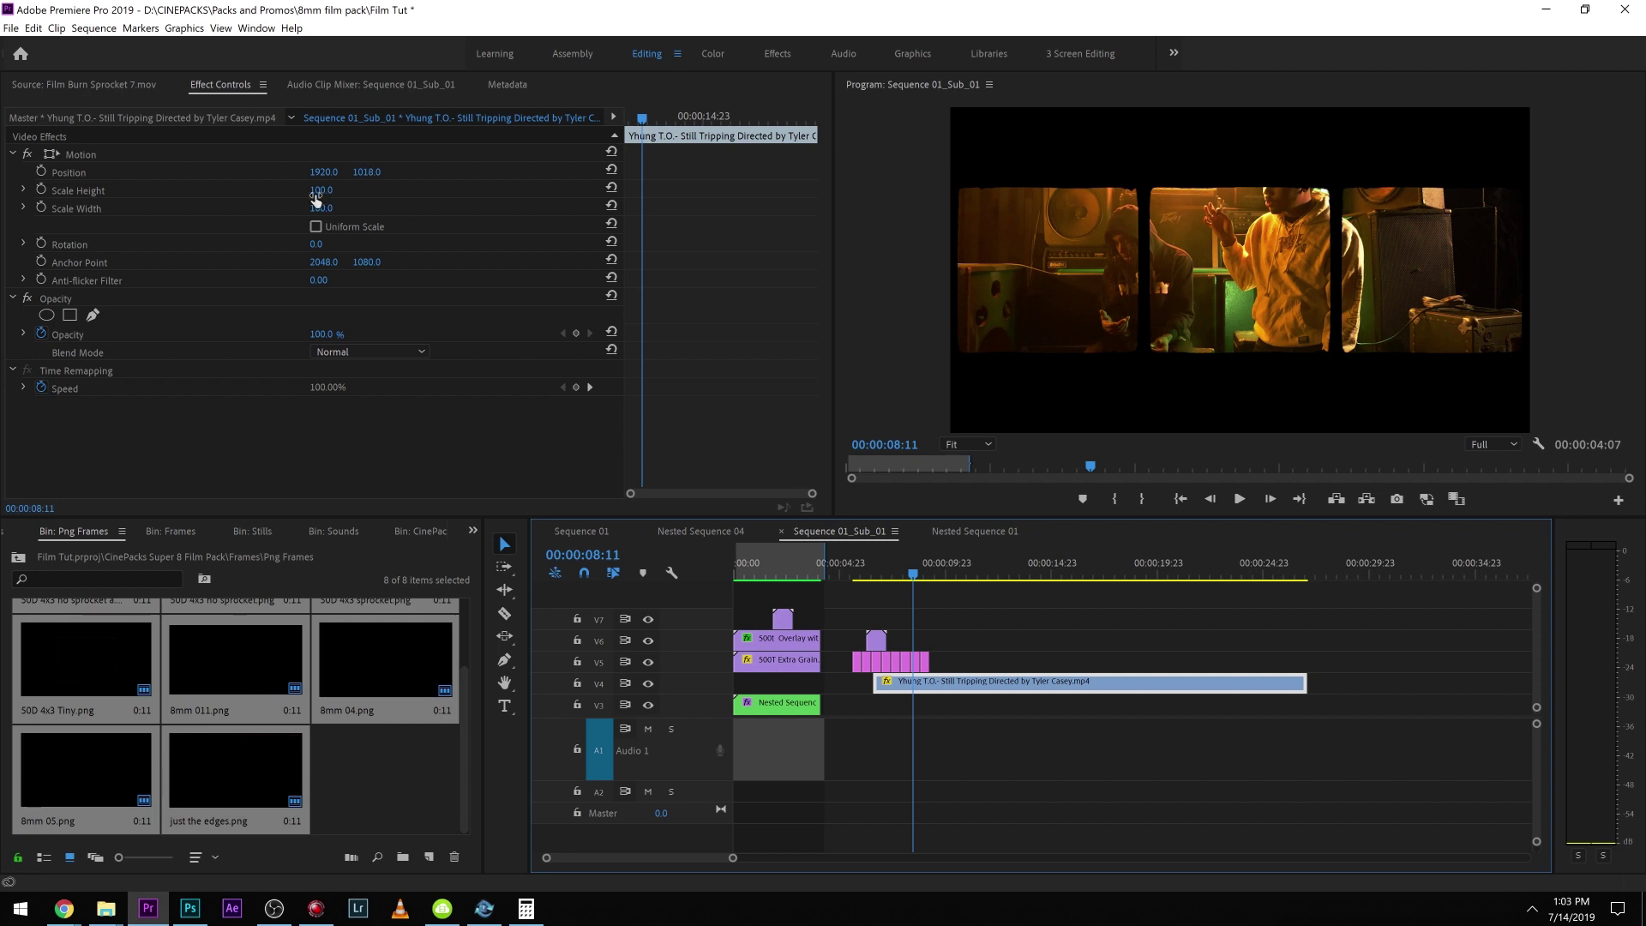
{"action": "left_click", "coordinate": [316, 226]}
{"action": "left_click_drag", "start_coordinate": [318, 189], "coordinate": [387, 171]}
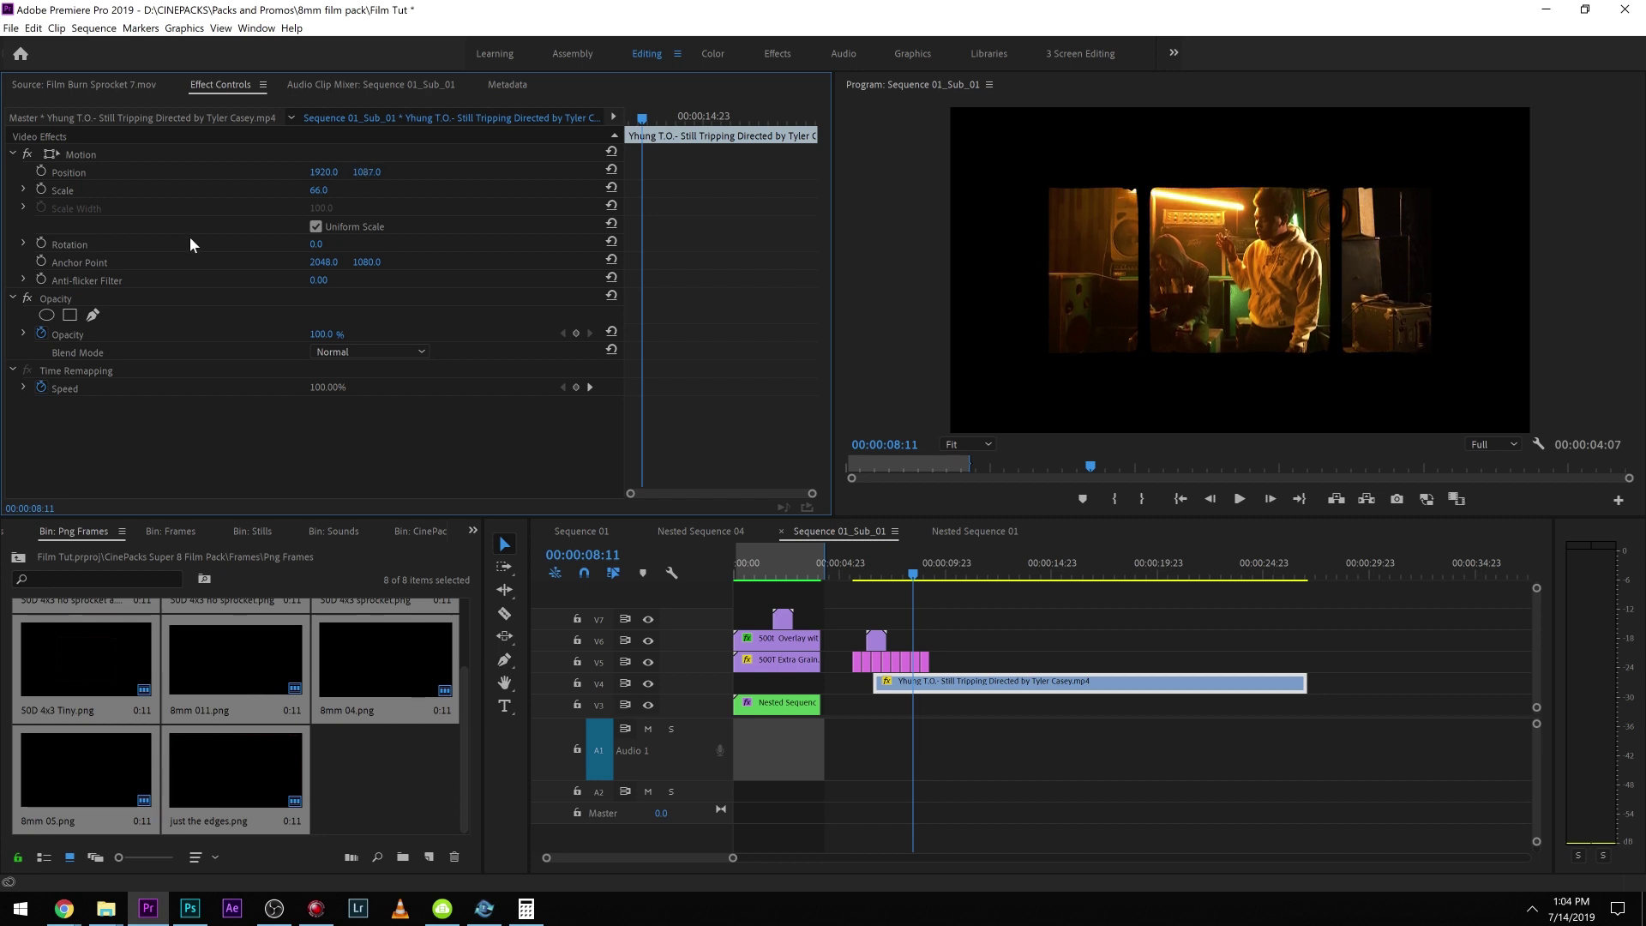
Step: Draw a rectangular opacity mask around the centre panel of the video
{"action": "left_click", "coordinate": [70, 315]}
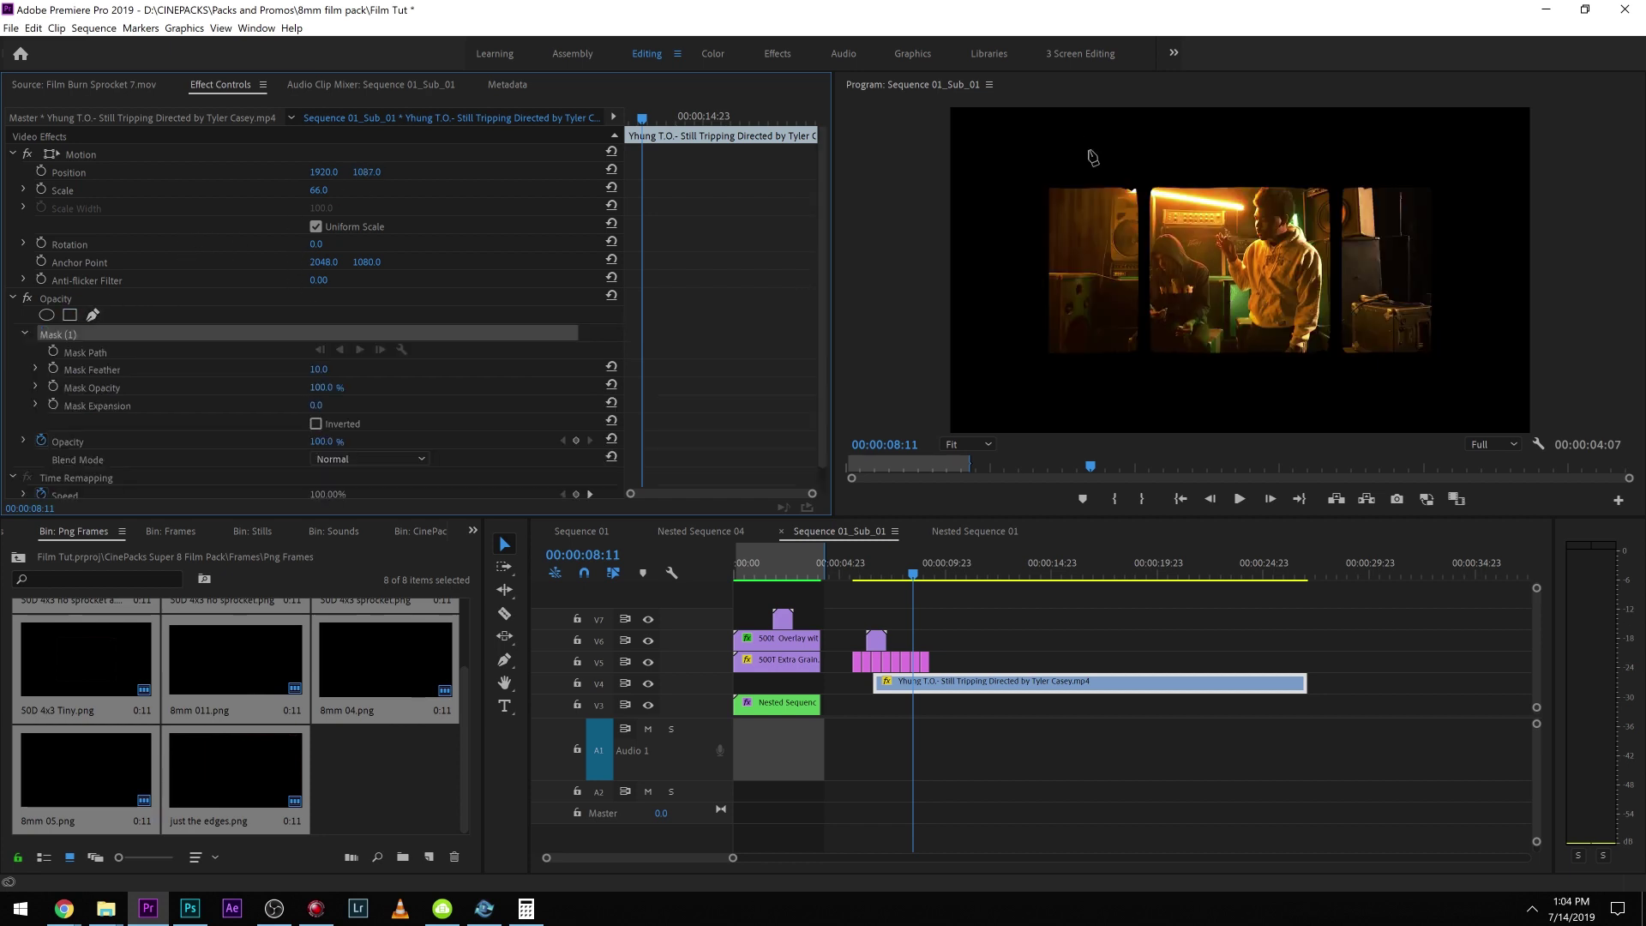
{"action": "left_click", "coordinate": [1146, 173]}
{"action": "left_click", "coordinate": [1333, 178]}
{"action": "left_click", "coordinate": [1342, 381]}
{"action": "left_click", "coordinate": [1146, 368]}
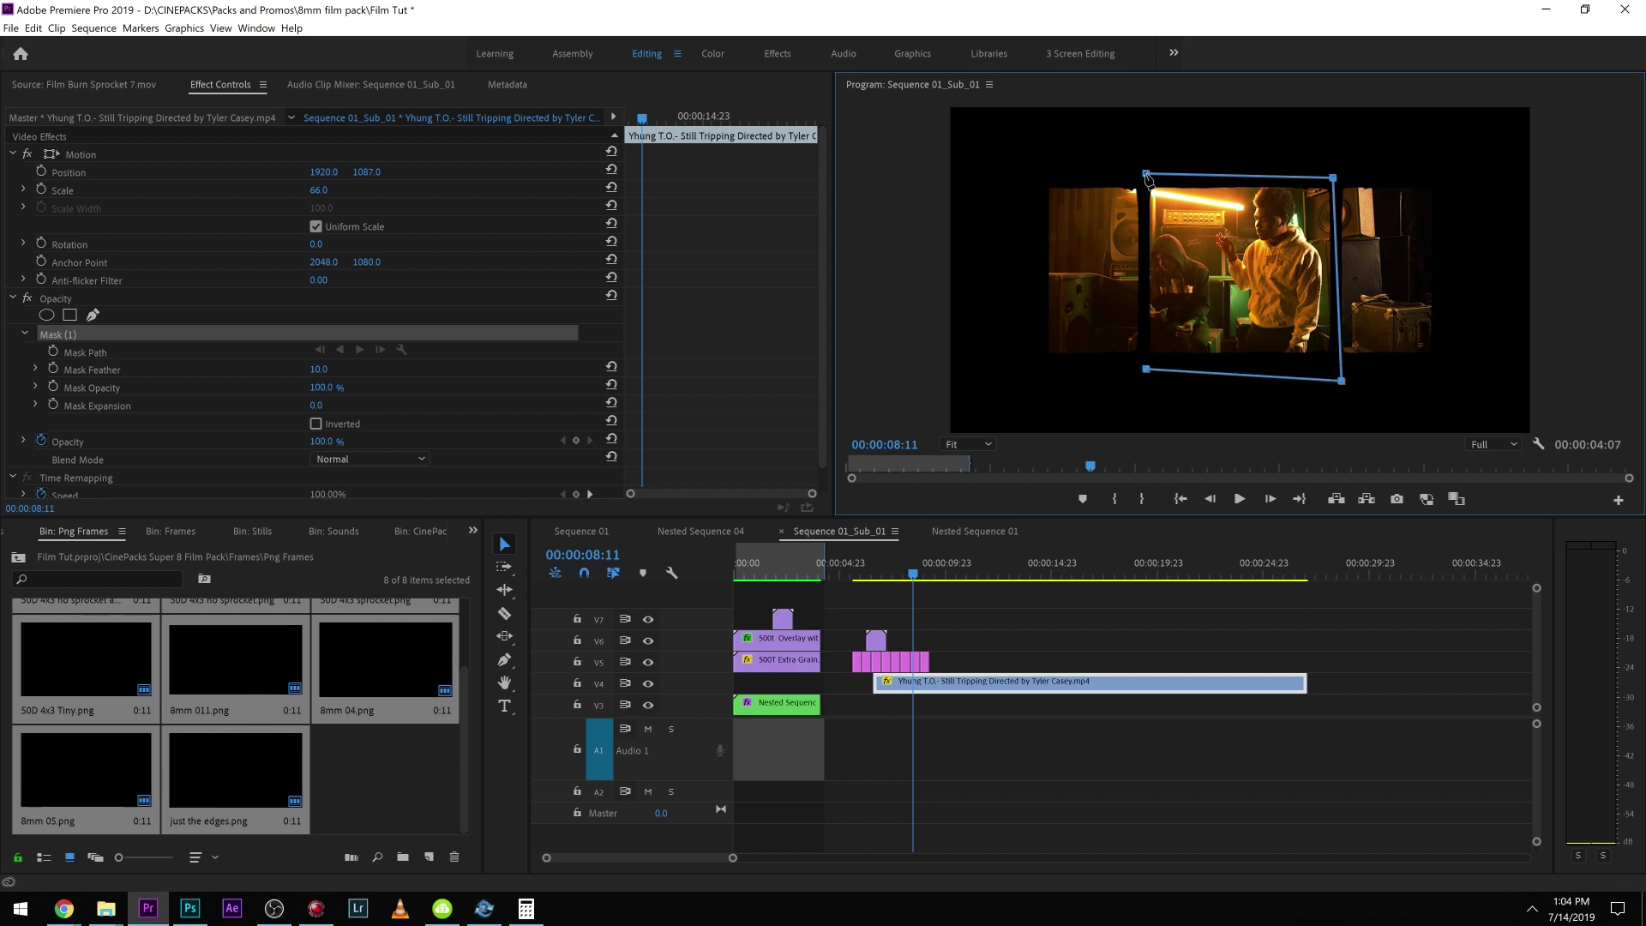
{"action": "left_click", "coordinate": [1146, 174]}
Step: Duplicate the masked video onto V3 and position the copy in the right panel
{"action": "left_click_drag", "start_coordinate": [991, 691], "coordinate": [997, 705]}
{"action": "left_click", "coordinate": [120, 153]}
{"action": "left_click_drag", "start_coordinate": [1218, 264], "coordinate": [1397, 260]}
{"action": "left_click", "coordinate": [960, 705]}
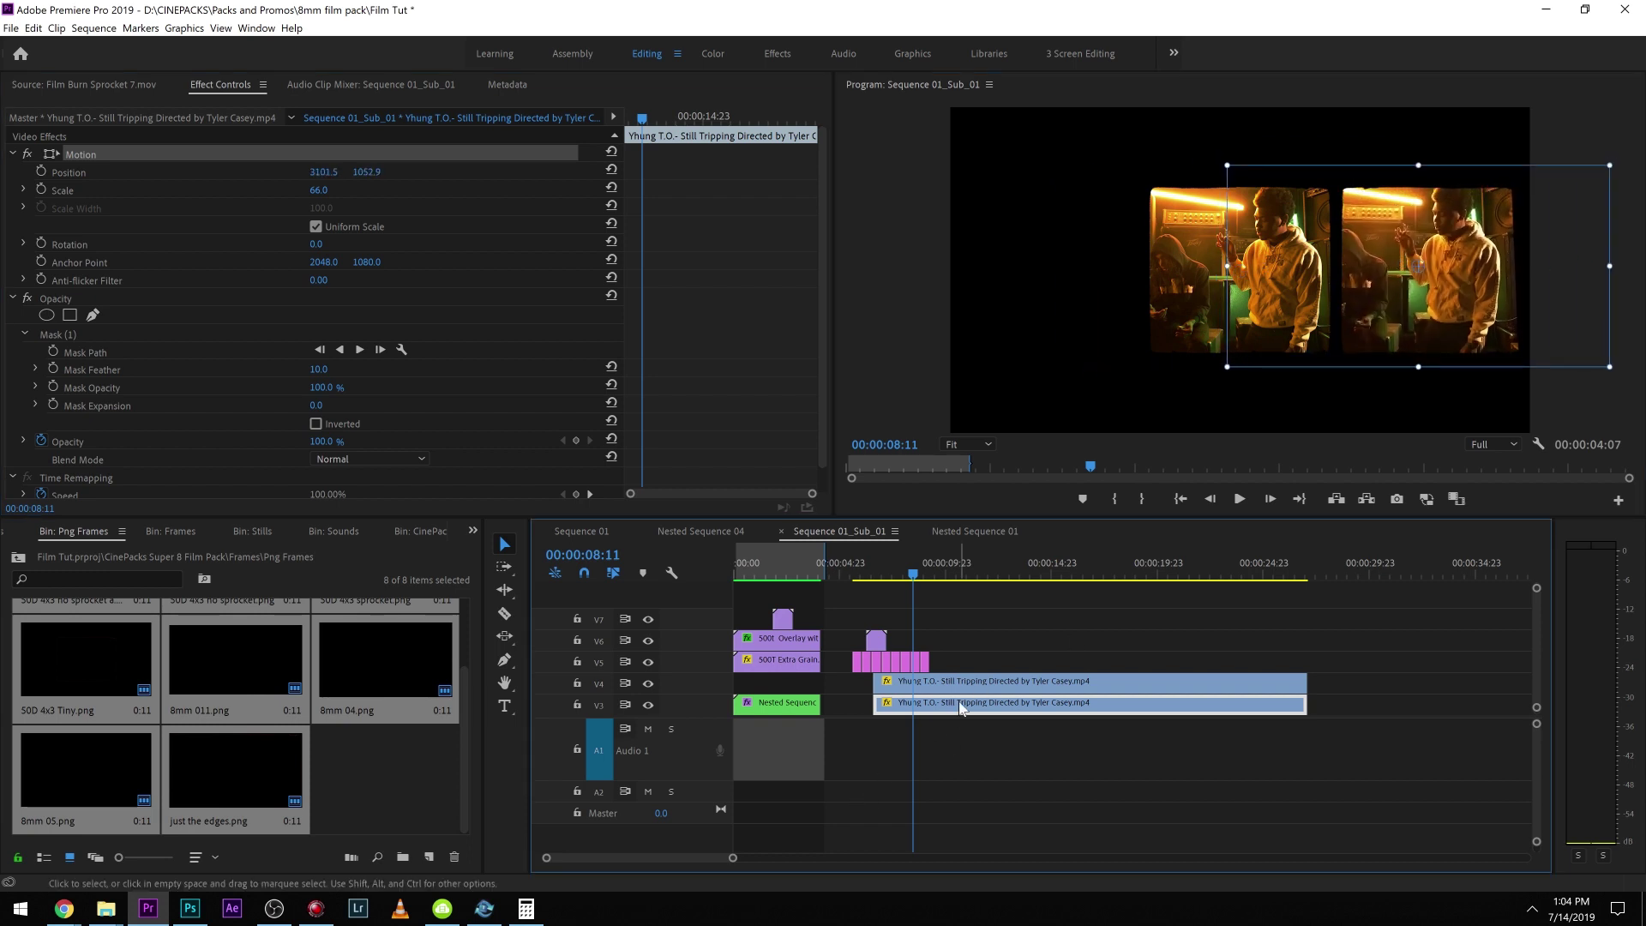
Step: Move the pink and purple overlays up one track, then duplicate the video onto V5 into the left panel
{"action": "left_click_drag", "start_coordinate": [968, 600], "coordinate": [834, 667]}
{"action": "key", "text": "alt+Up"}
{"action": "left_click_drag", "start_coordinate": [933, 681], "coordinate": [933, 660]}
{"action": "left_click", "coordinate": [111, 155]}
{"action": "left_click_drag", "start_coordinate": [1335, 276], "coordinate": [1105, 299]}
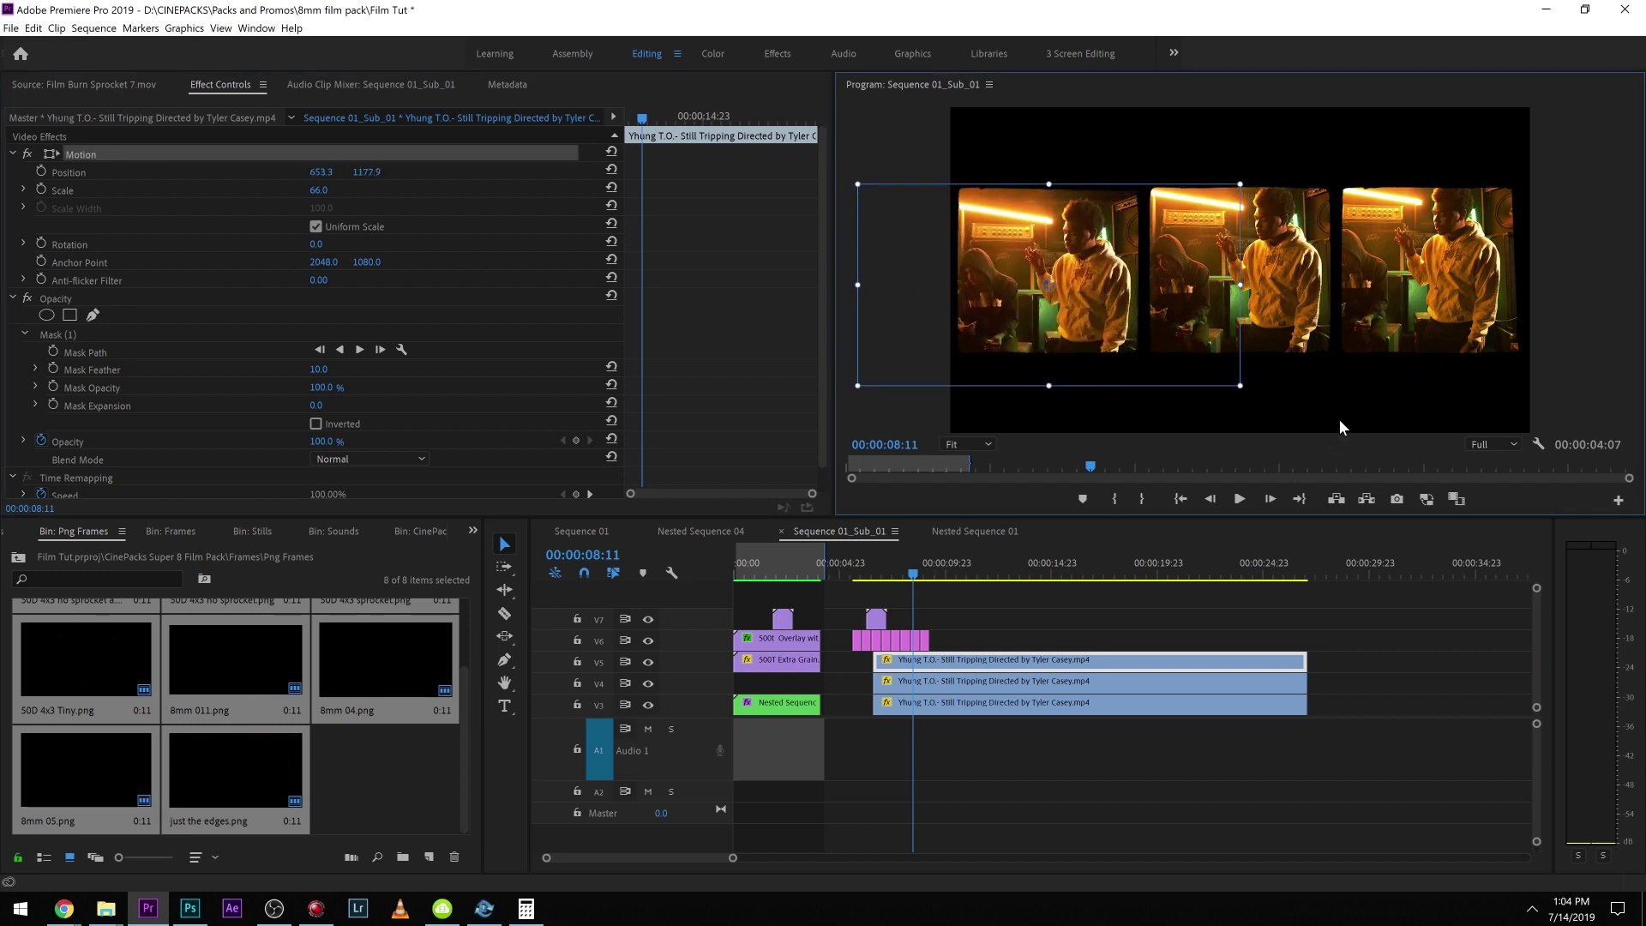
Step: Play the sequence to preview the 8mm 05.png flashes on V6
{"action": "left_click", "coordinate": [916, 639]}
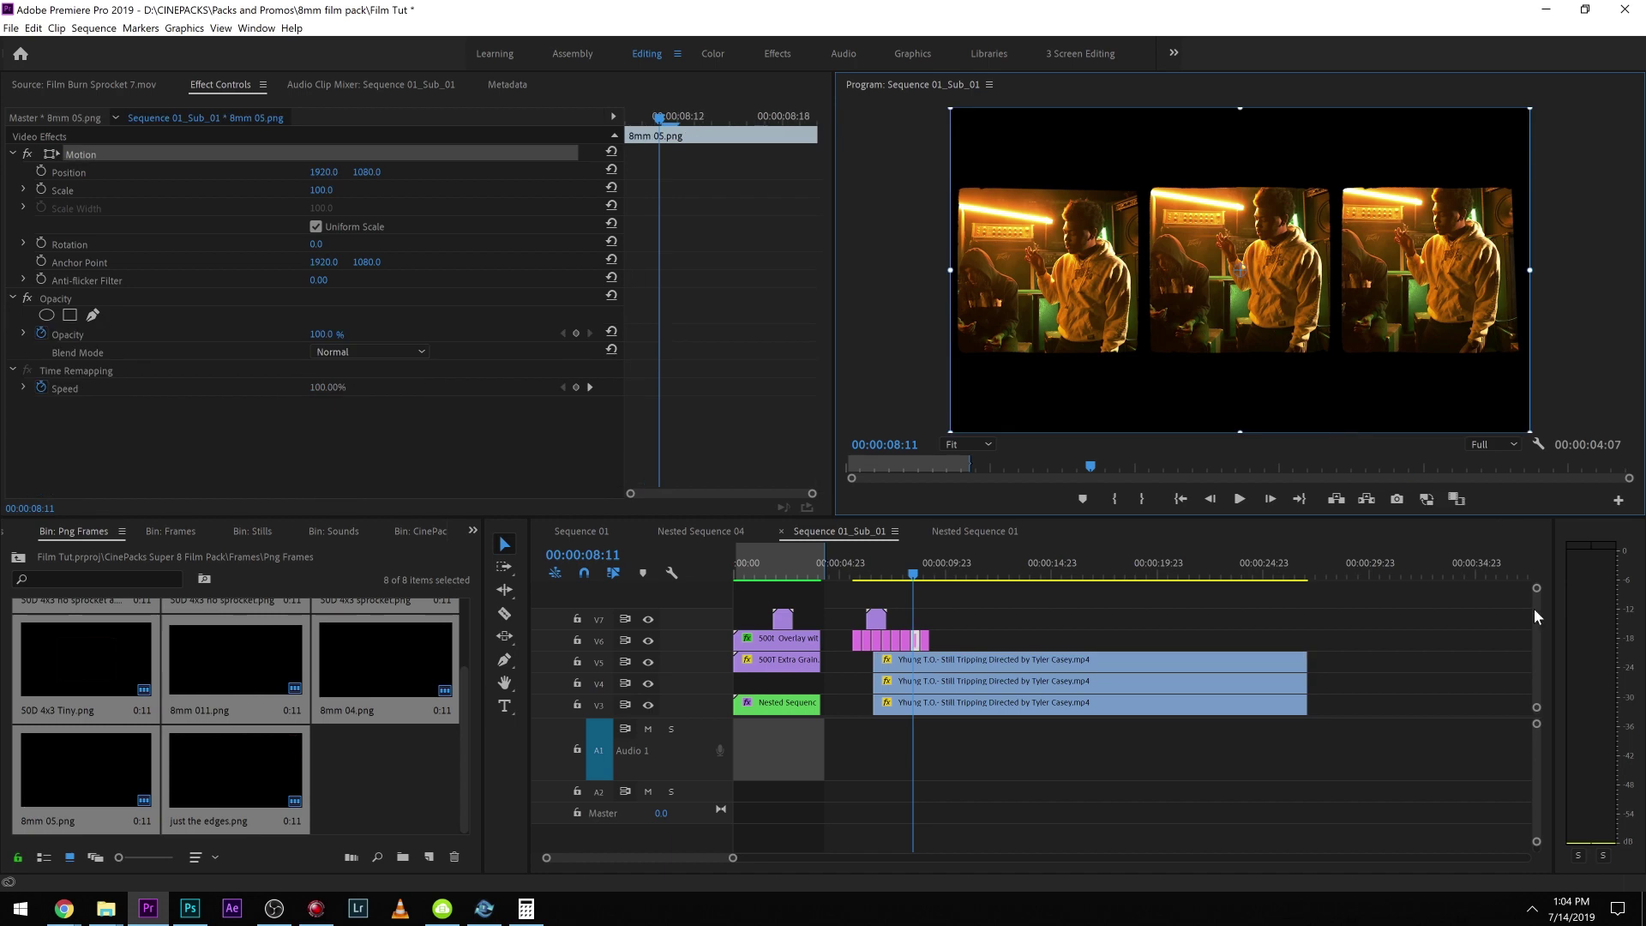
{"action": "left_click", "coordinate": [965, 610]}
{"action": "key", "text": "space"}
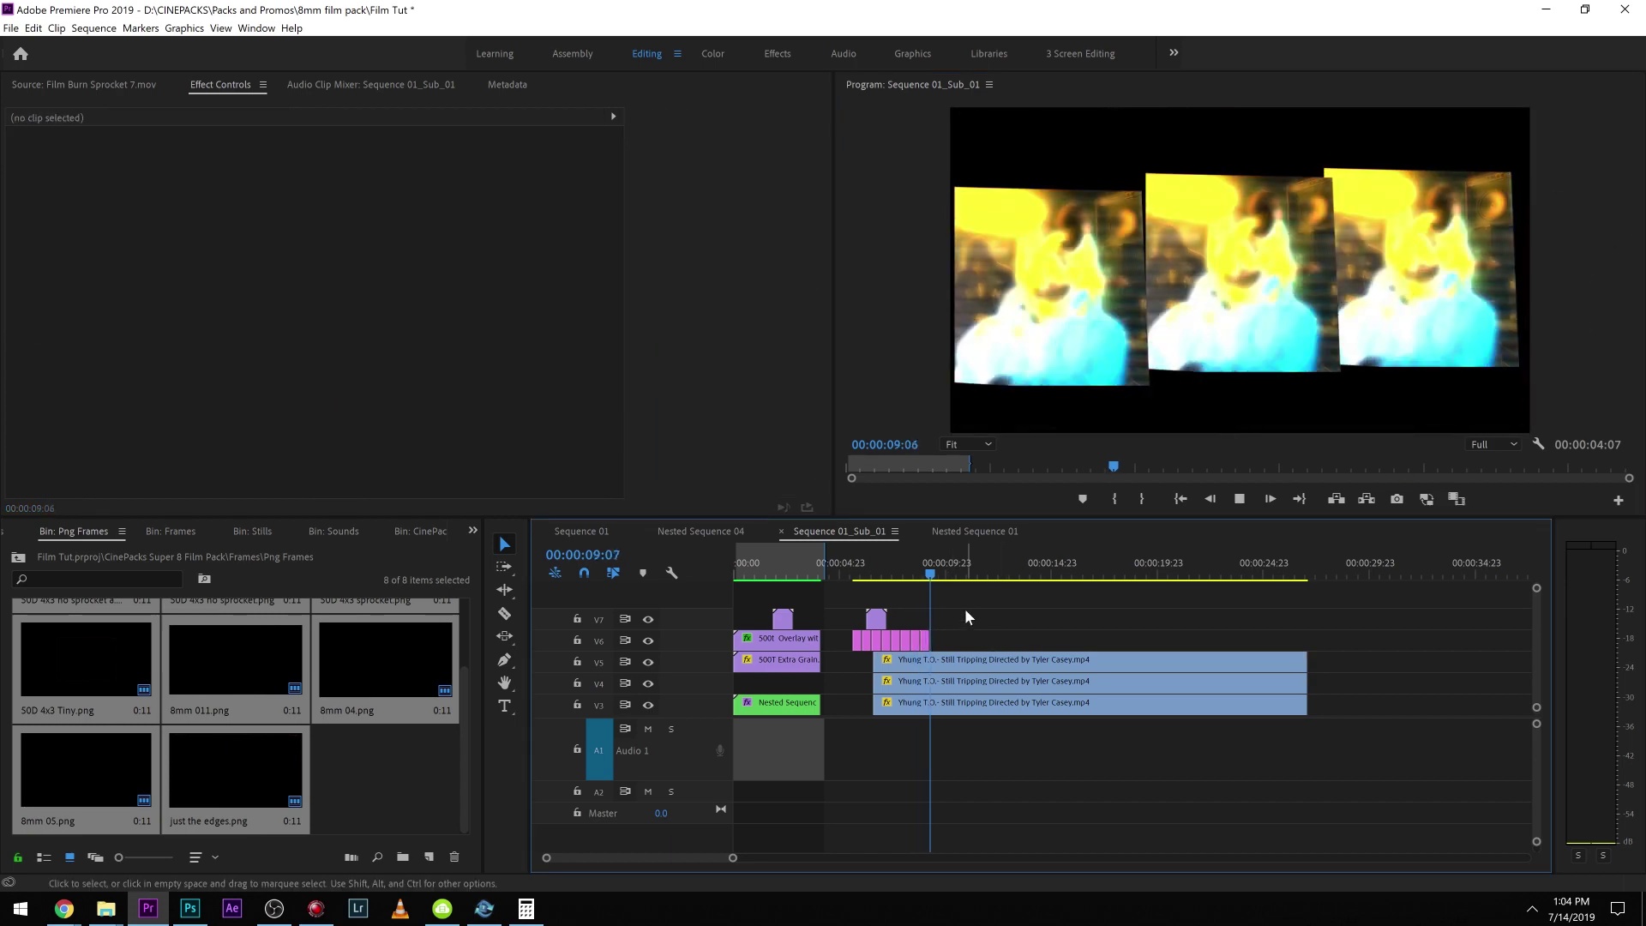
Step: Stop playback and browse the film pack's Stills, Sounds and Grain Overlay bins
{"action": "key", "text": "space"}
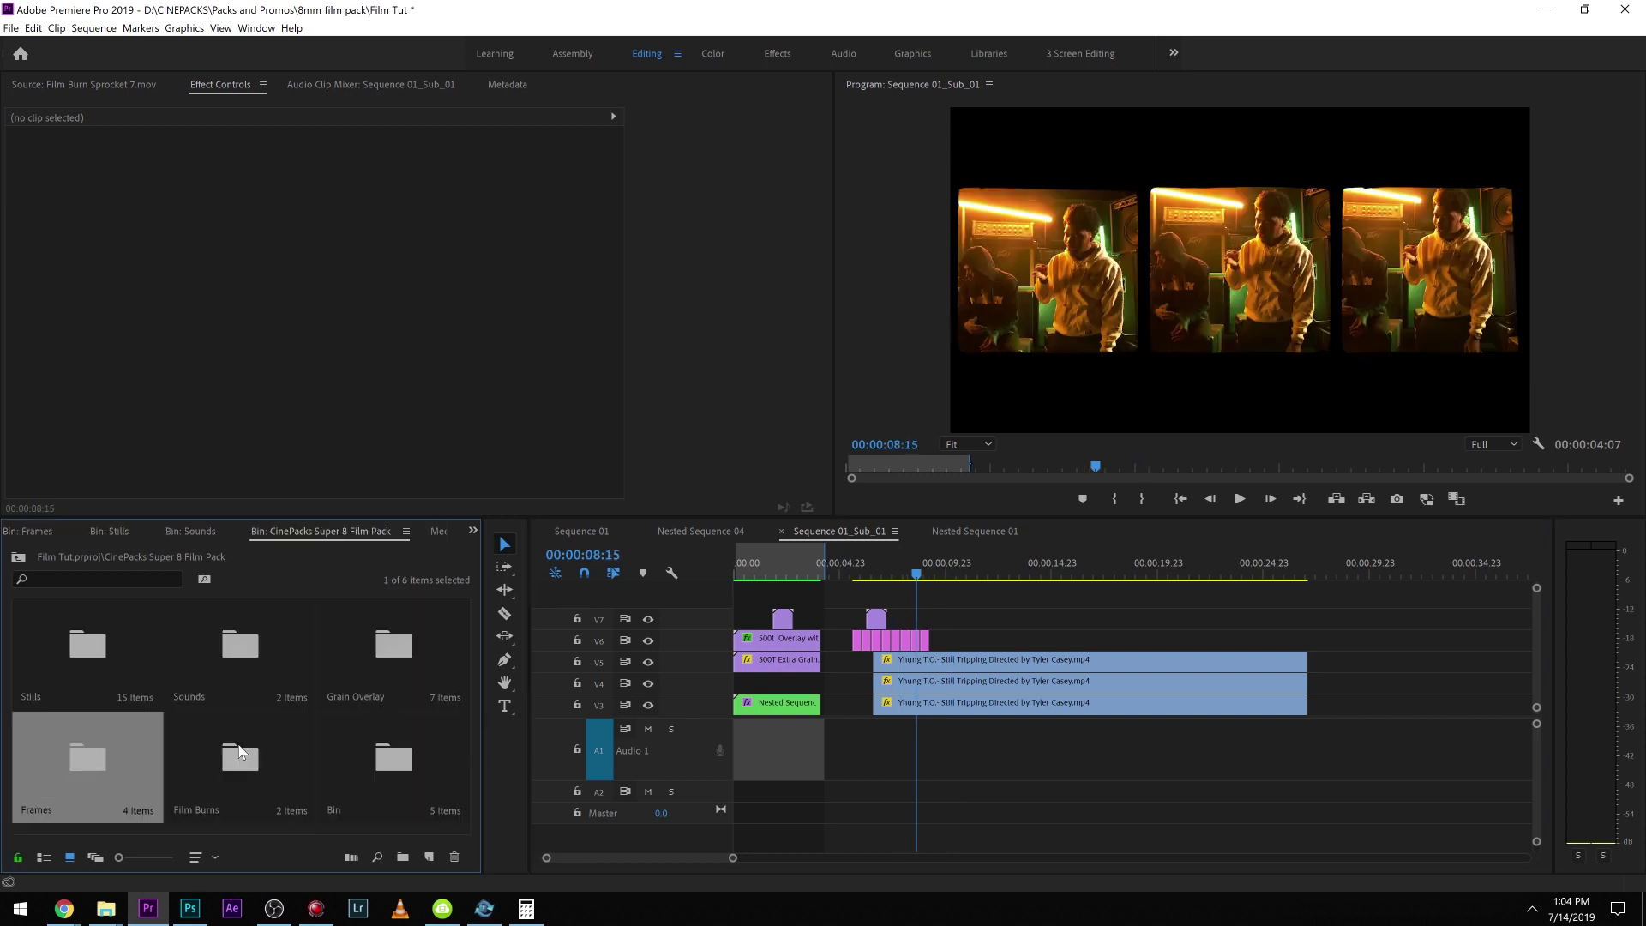
{"action": "left_click", "coordinate": [54, 638]}
{"action": "double_click", "coordinate": [54, 638]}
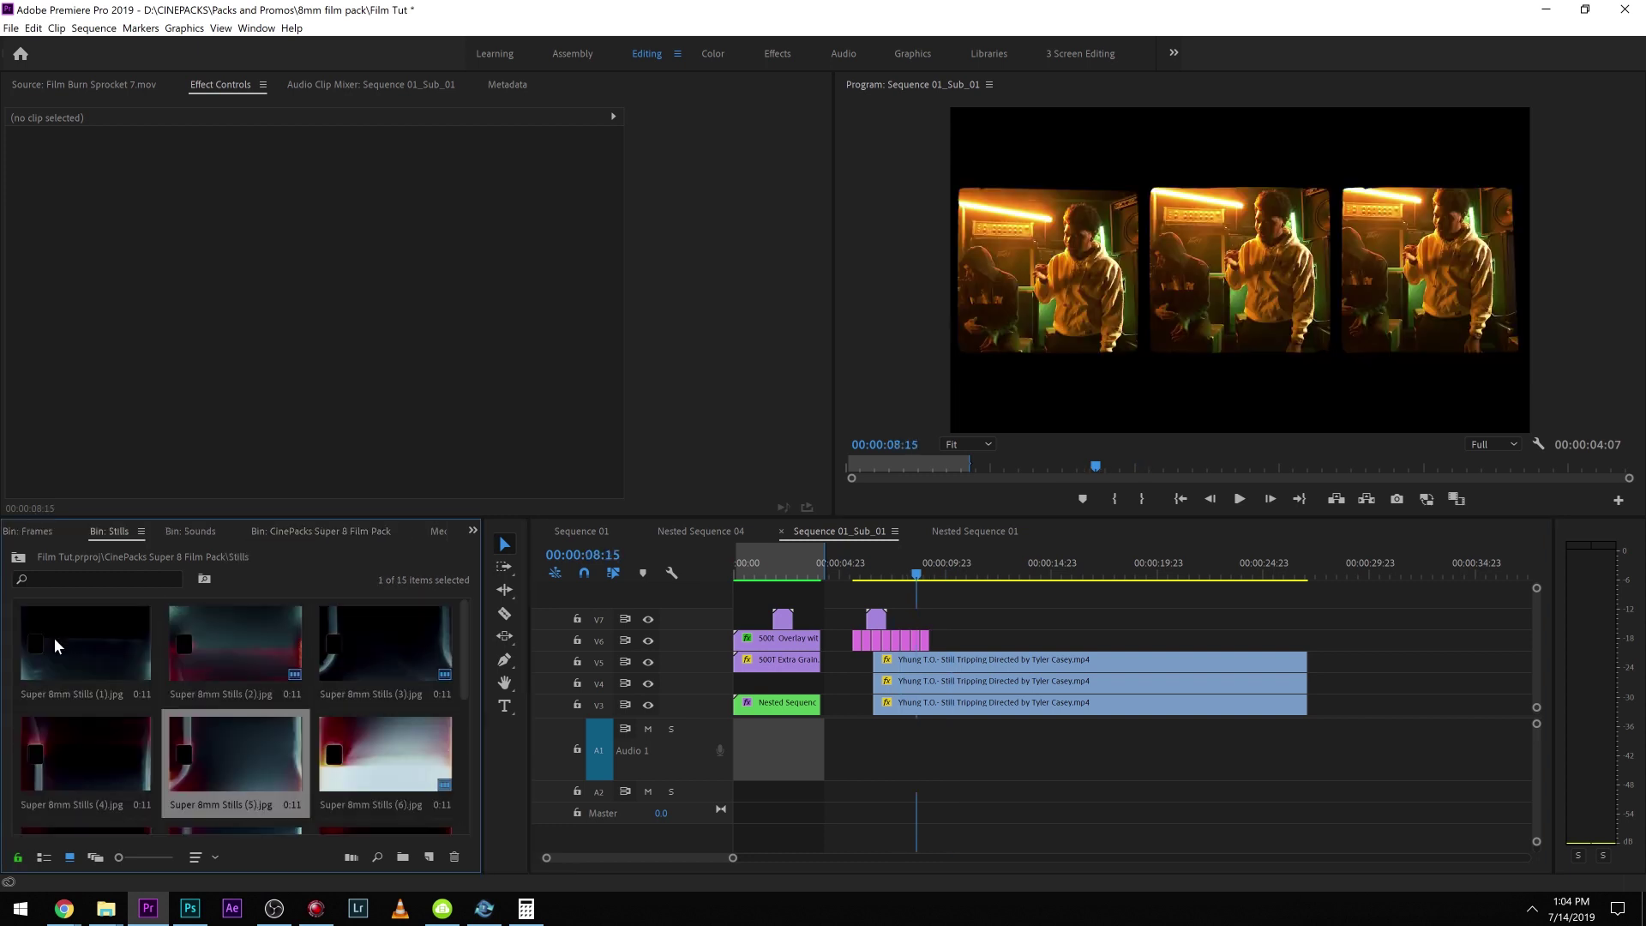
{"action": "left_click", "coordinate": [18, 558]}
{"action": "left_click", "coordinate": [209, 645]}
{"action": "double_click", "coordinate": [209, 646]}
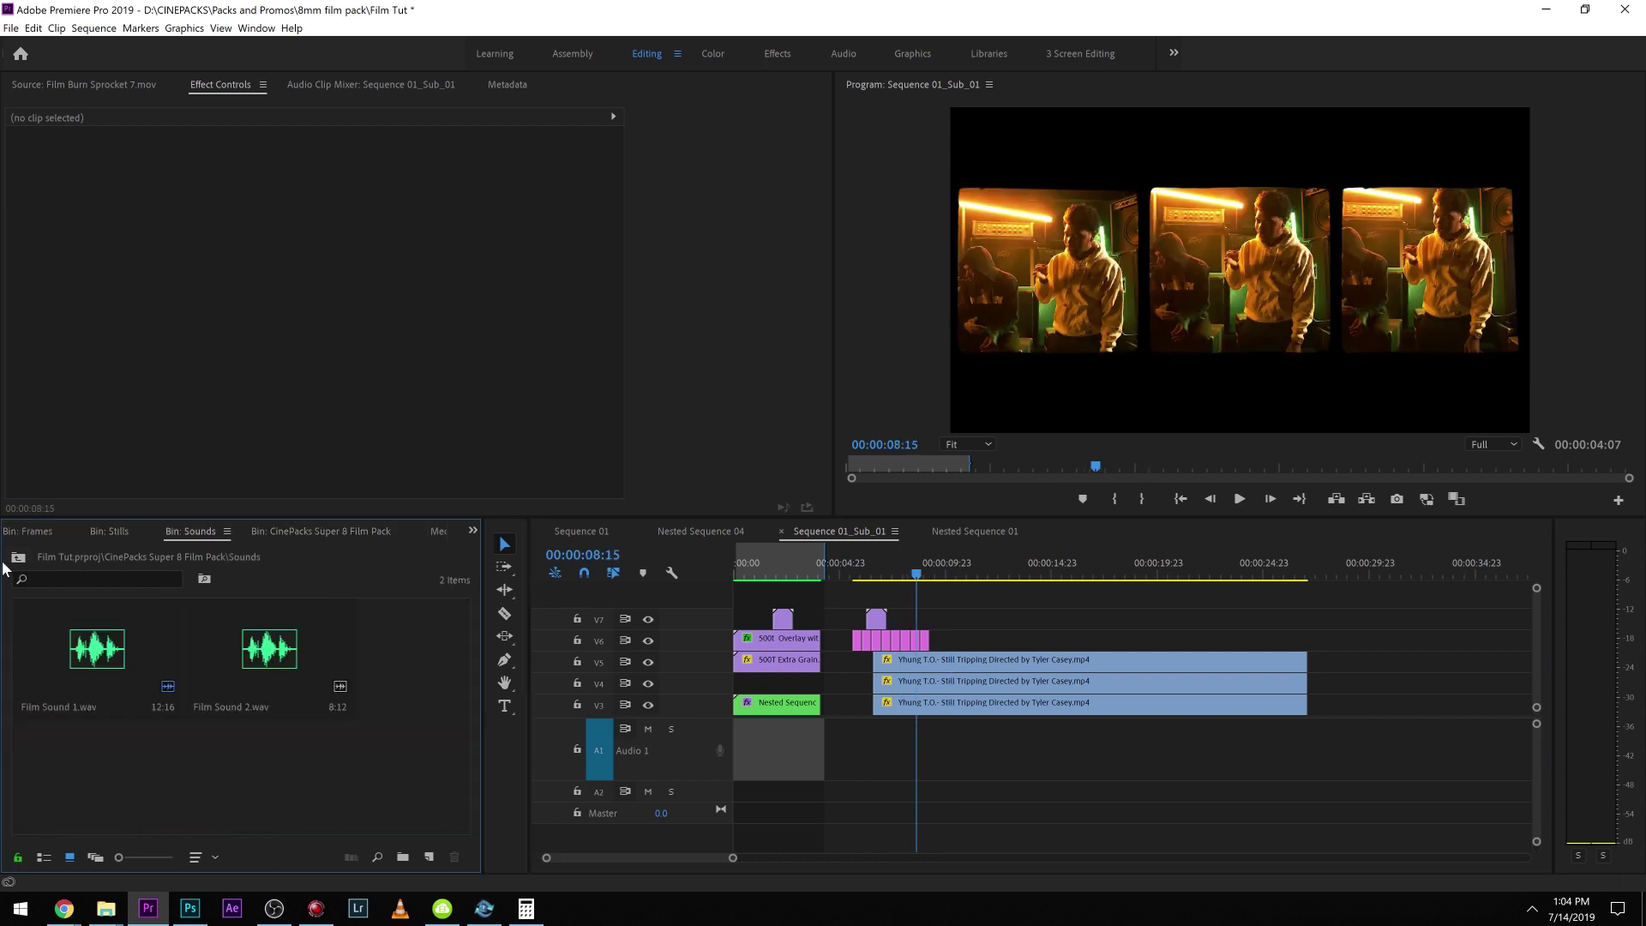
{"action": "left_click", "coordinate": [18, 559]}
{"action": "double_click", "coordinate": [384, 648]}
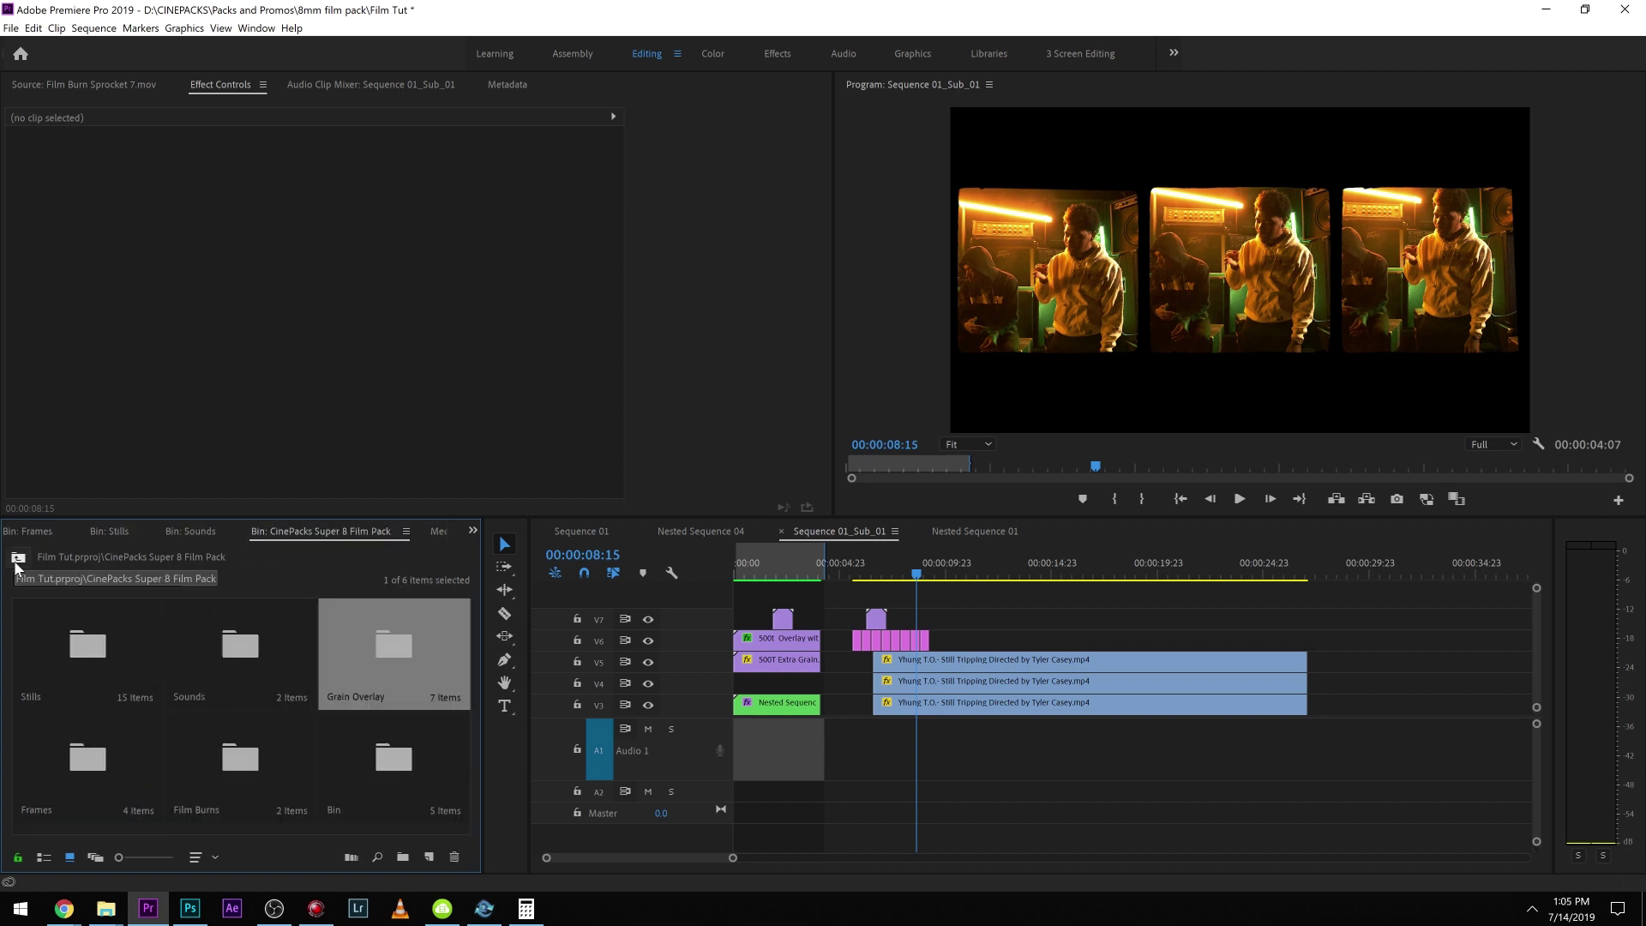
Step: Look through the Frames and Png Frames bins, then open the Video Frames bin
{"action": "left_click", "coordinate": [96, 752]}
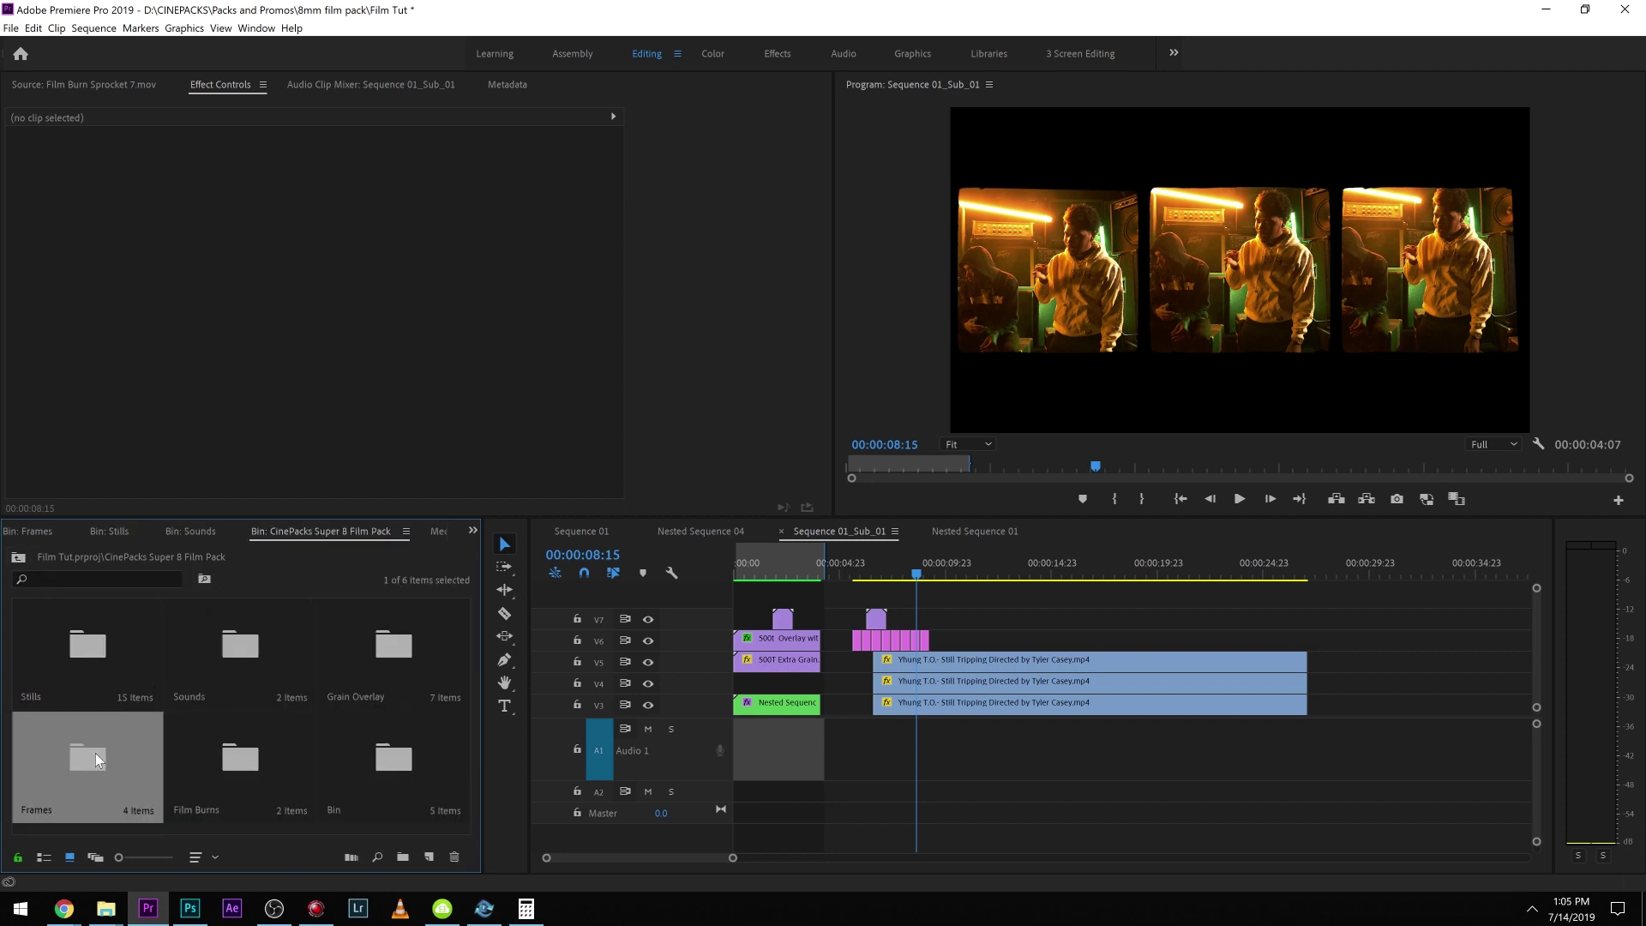
{"action": "double_click", "coordinate": [95, 752]}
{"action": "double_click", "coordinate": [191, 654]}
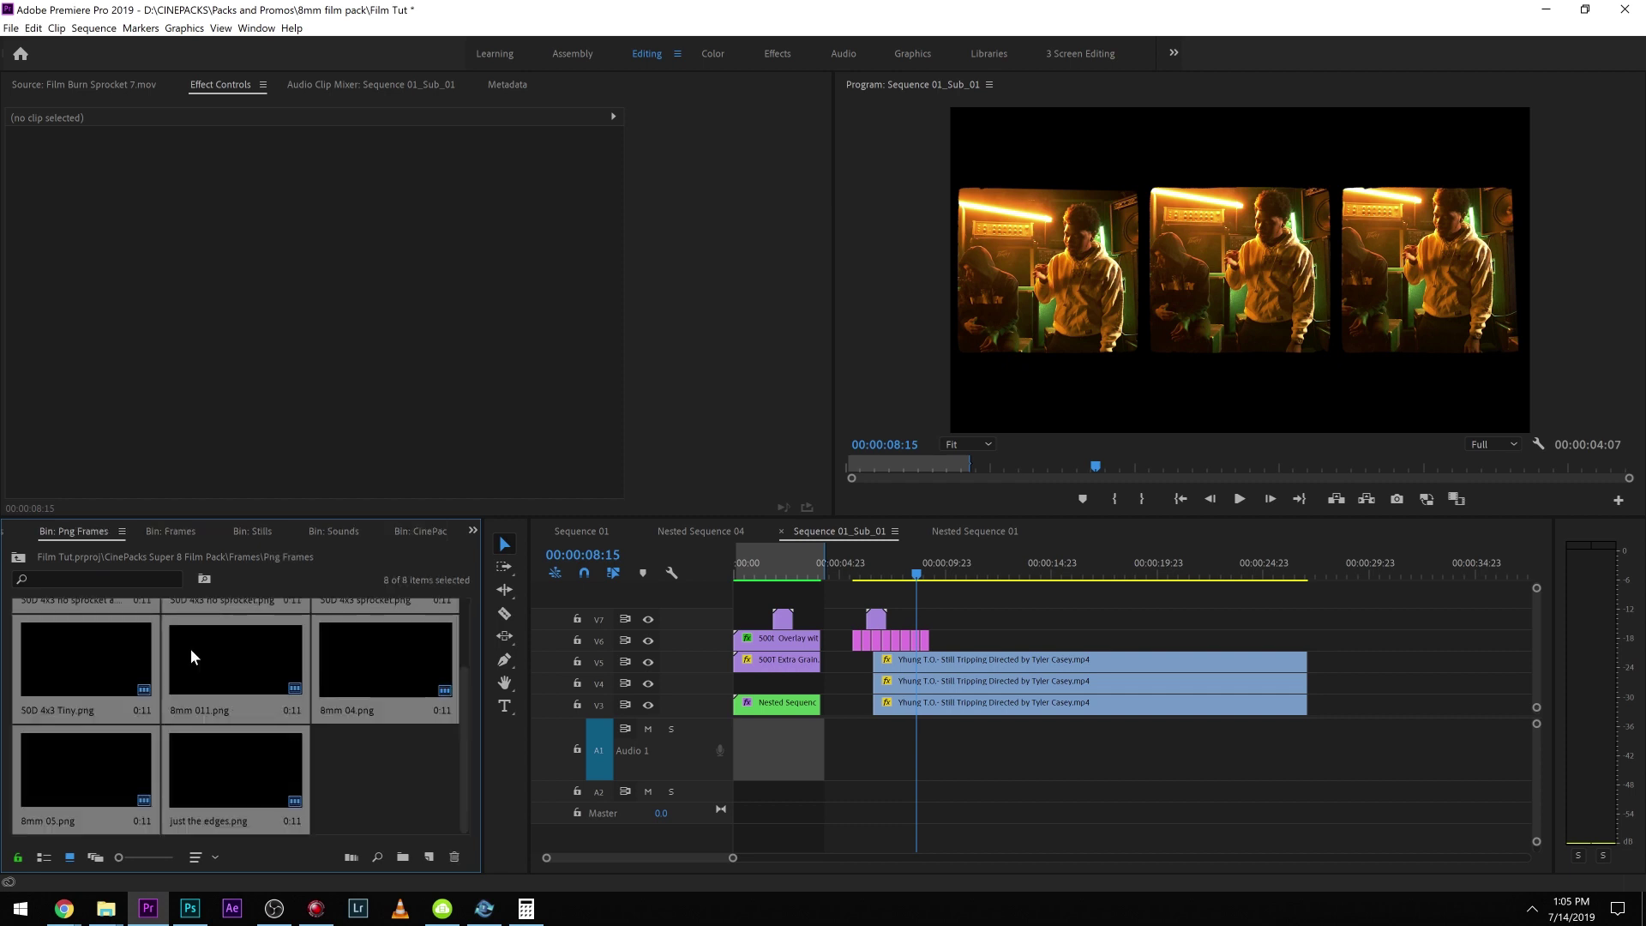
{"action": "left_click", "coordinate": [350, 774]}
{"action": "scroll", "coordinate": [348, 775], "scroll_direction": "up", "scroll_amount": 2}
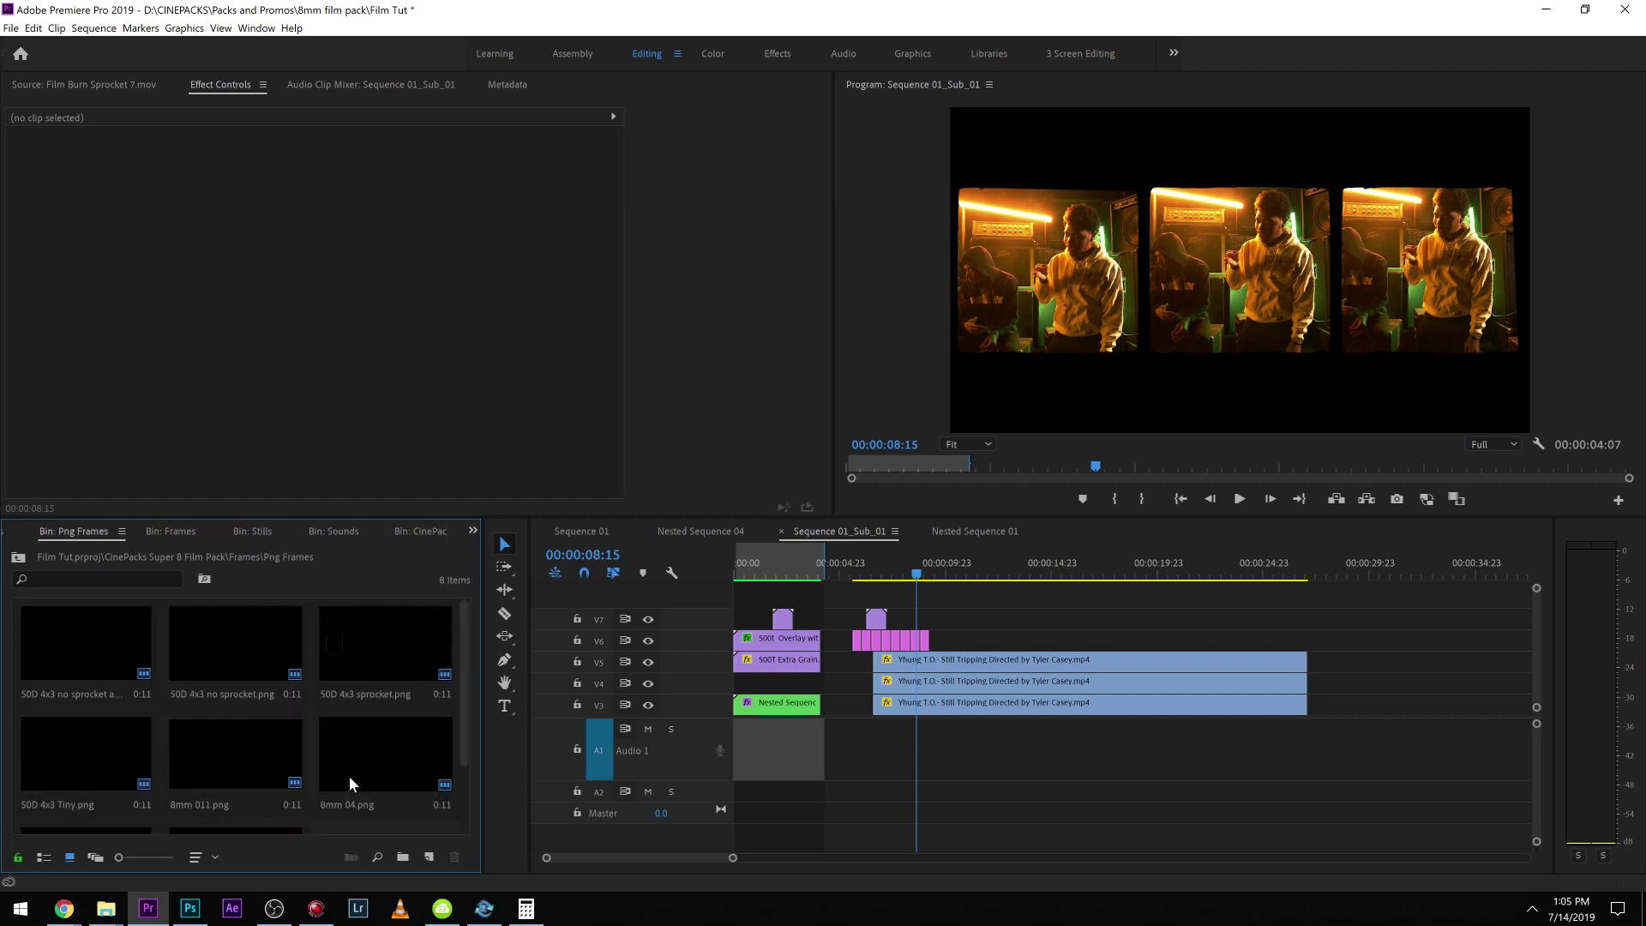
{"action": "left_click", "coordinate": [18, 560]}
{"action": "double_click", "coordinate": [65, 639]}
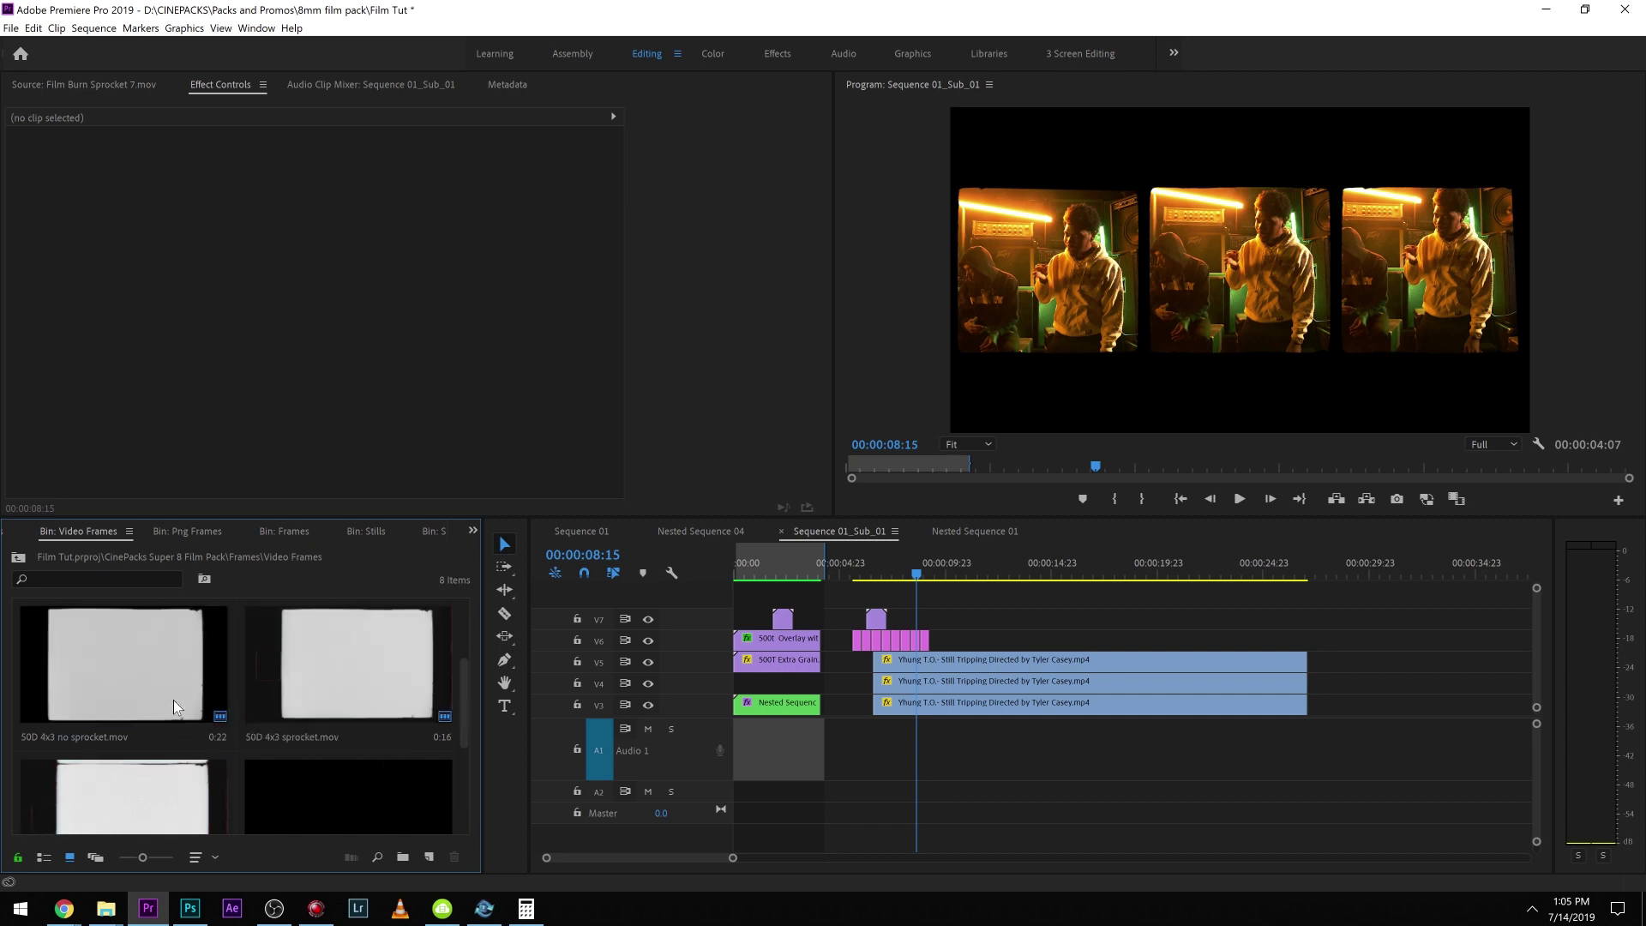
Step: Place 50D 4x3 no sprocket.mov on V7 and preview the no-sprocket and sprocket clips
{"action": "left_click_drag", "start_coordinate": [115, 660], "coordinate": [960, 622]}
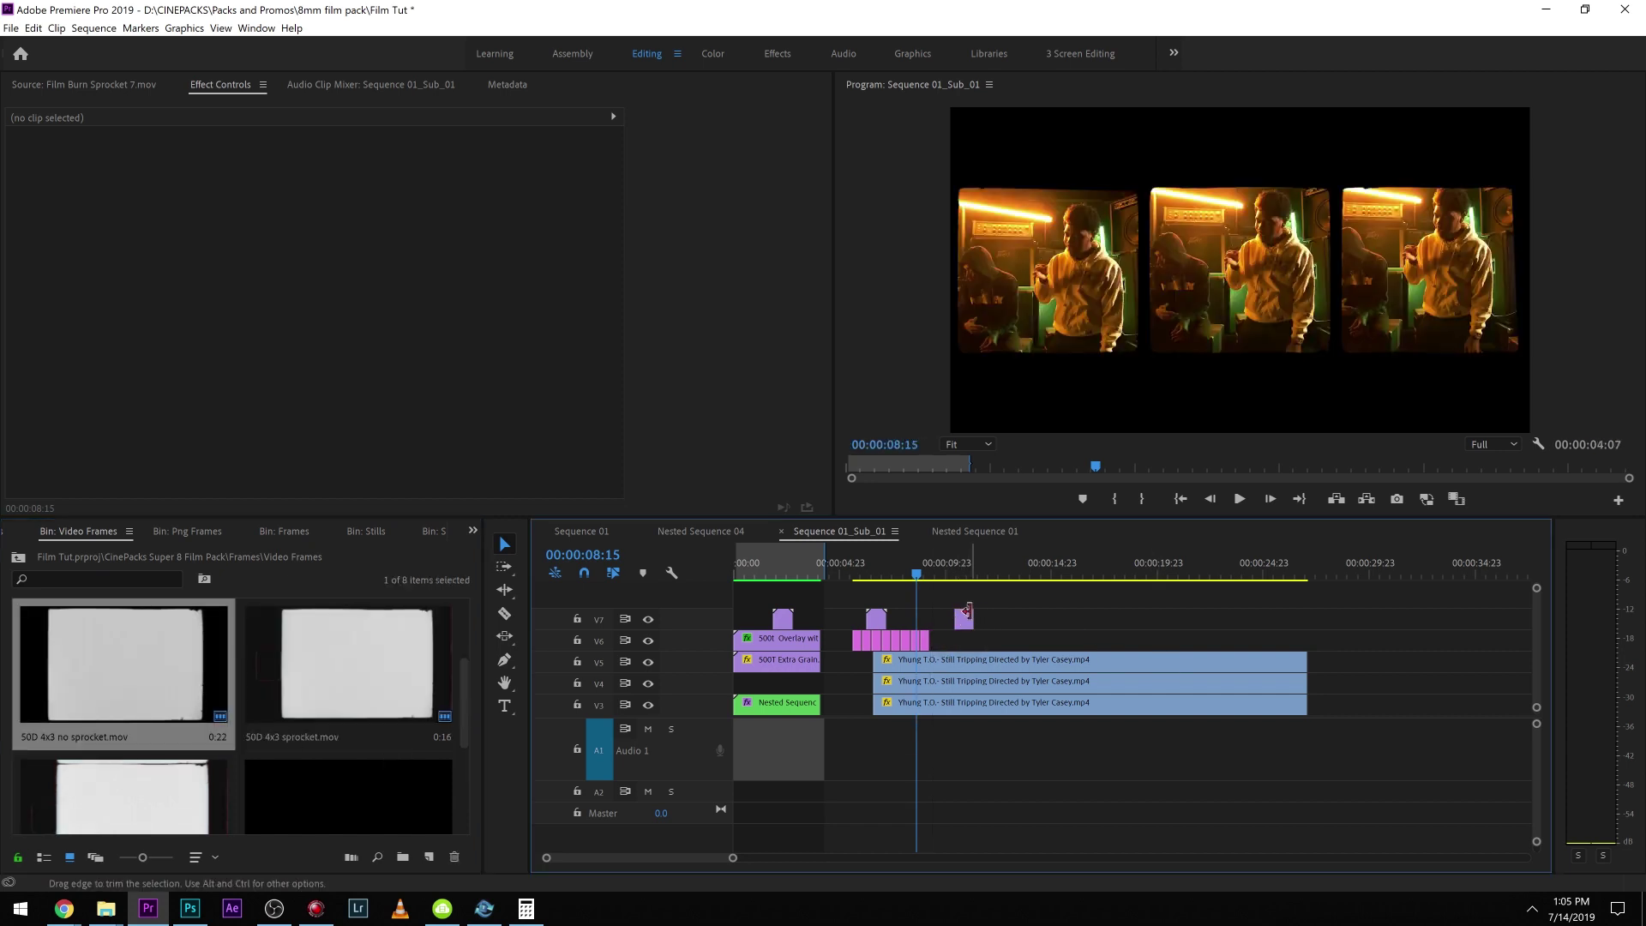
{"action": "double_click", "coordinate": [101, 661]}
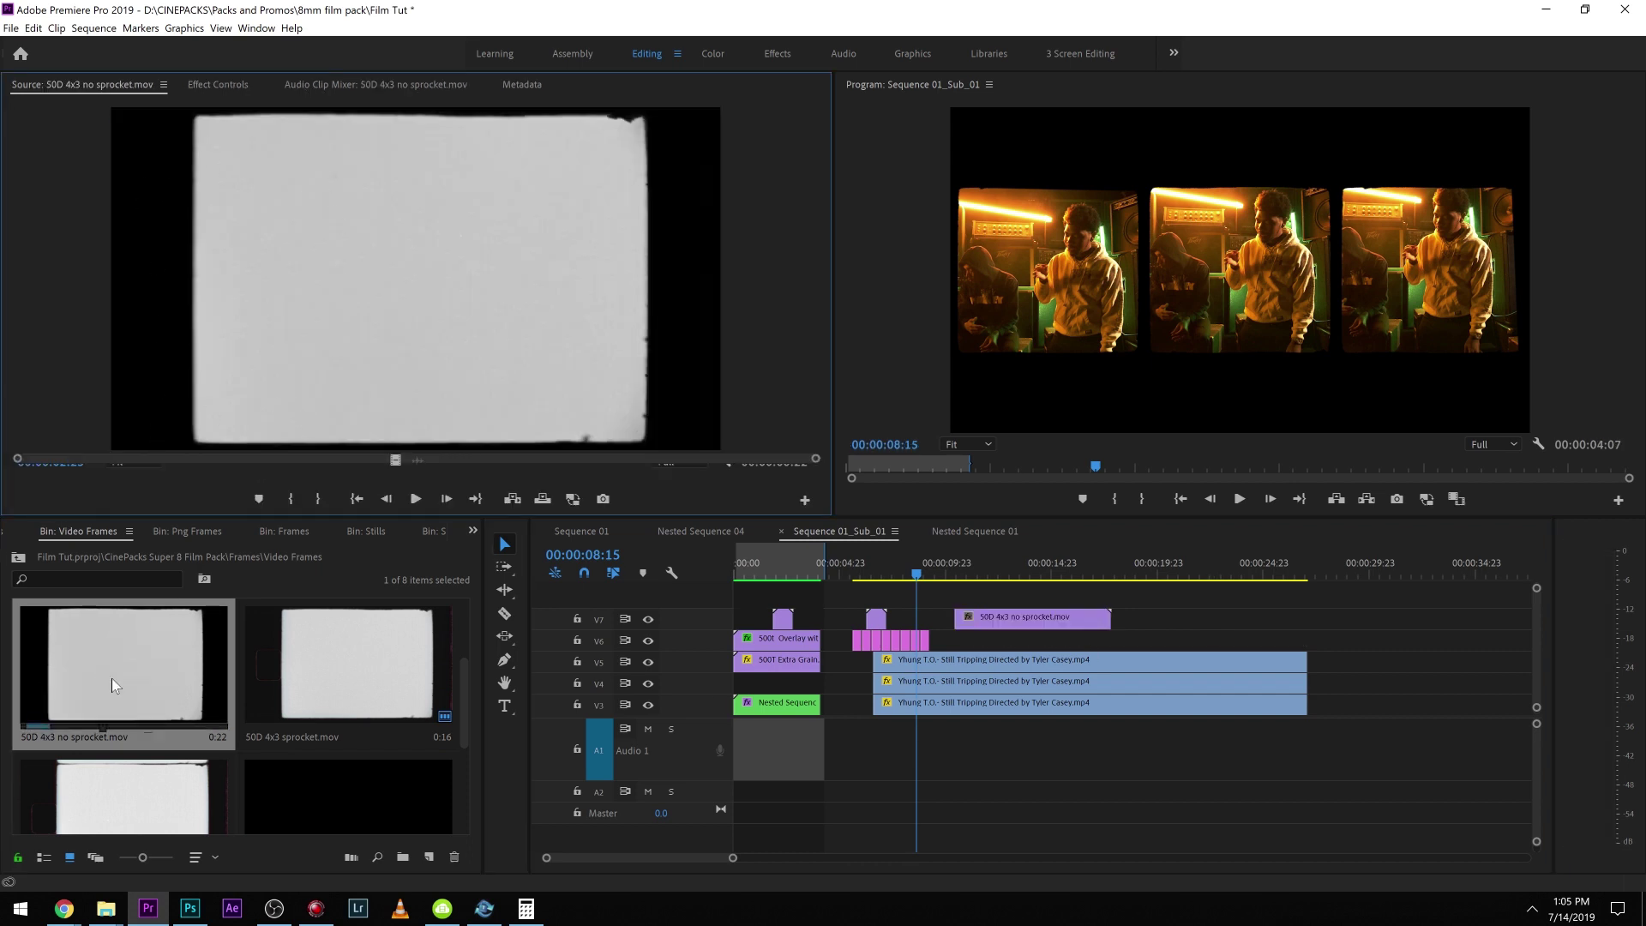
{"action": "scroll", "coordinate": [104, 671], "scroll_direction": "down", "scroll_amount": 2}
{"action": "scroll", "coordinate": [118, 676], "scroll_direction": "up", "scroll_amount": 2}
{"action": "double_click", "coordinate": [328, 636]}
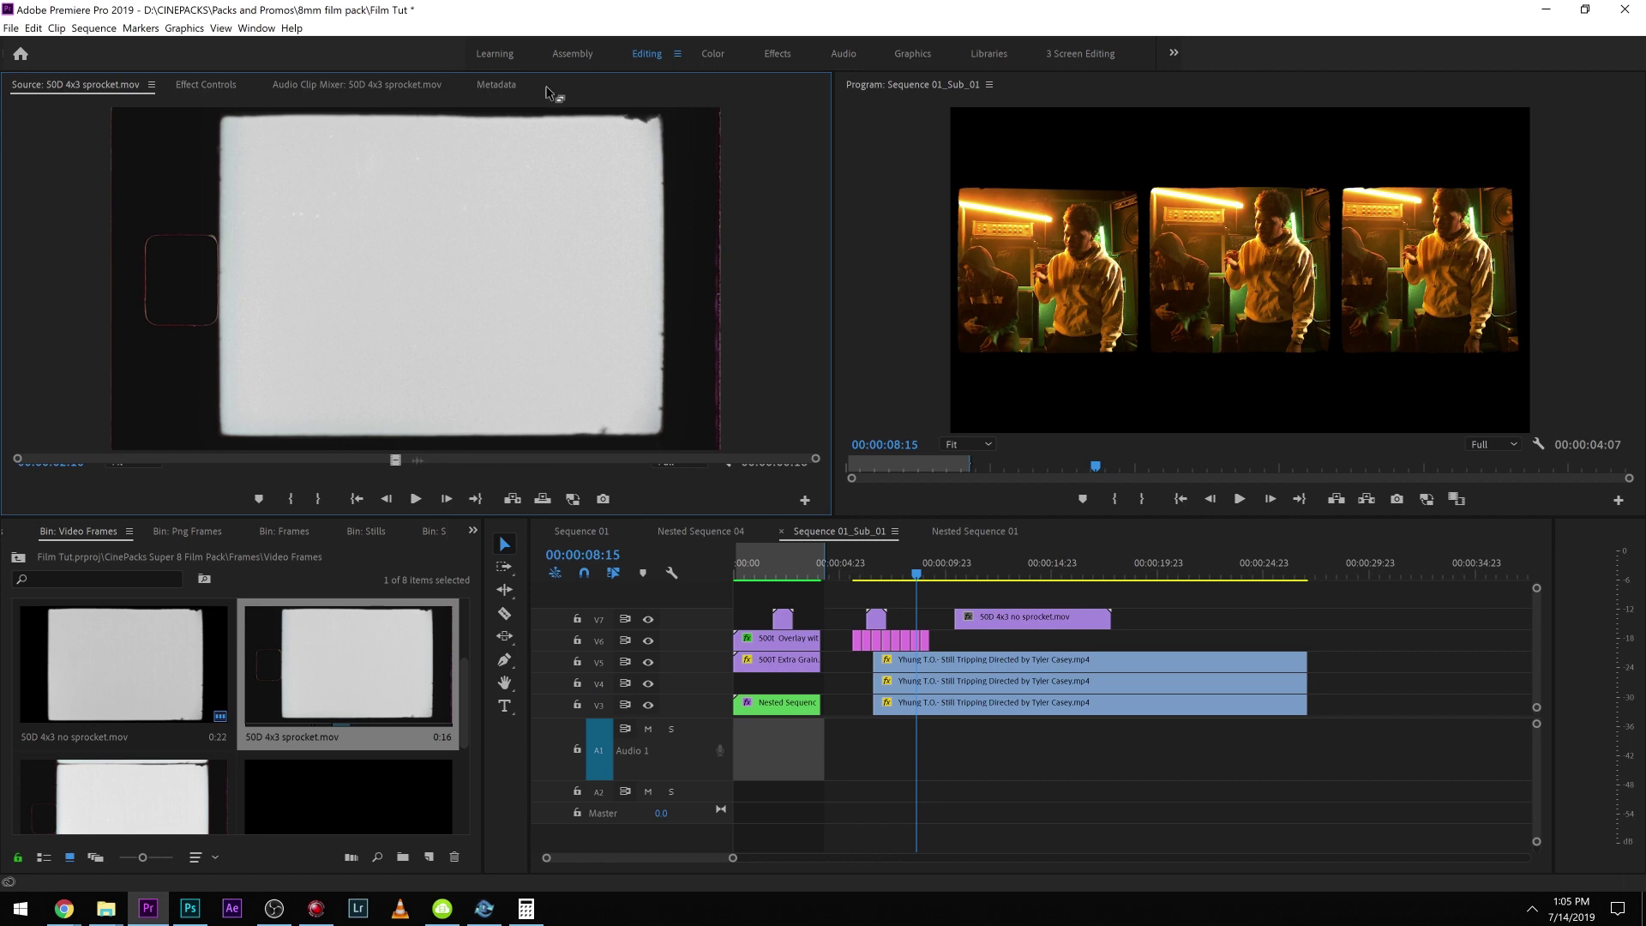
Step: At 13:06, delete the V5 clip's opacity mask and reset its Scale to 100 and Position to centre
{"action": "left_click", "coordinate": [1014, 570]}
{"action": "left_click", "coordinate": [1007, 659]}
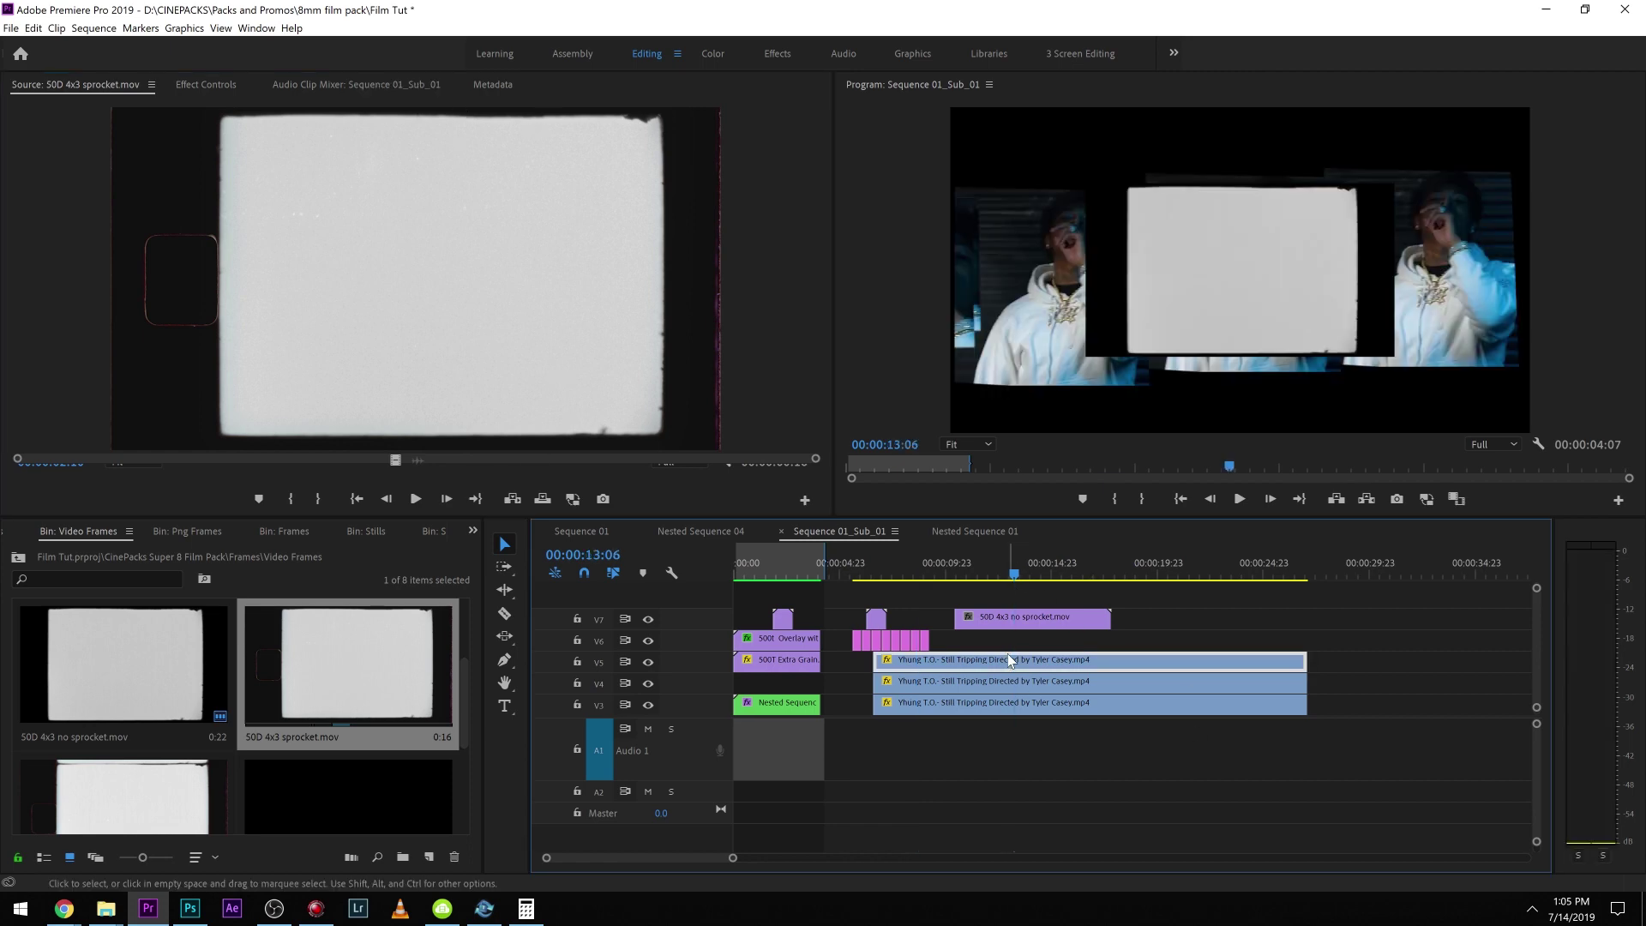
{"action": "left_click", "coordinate": [206, 84]}
{"action": "left_click", "coordinate": [135, 332]}
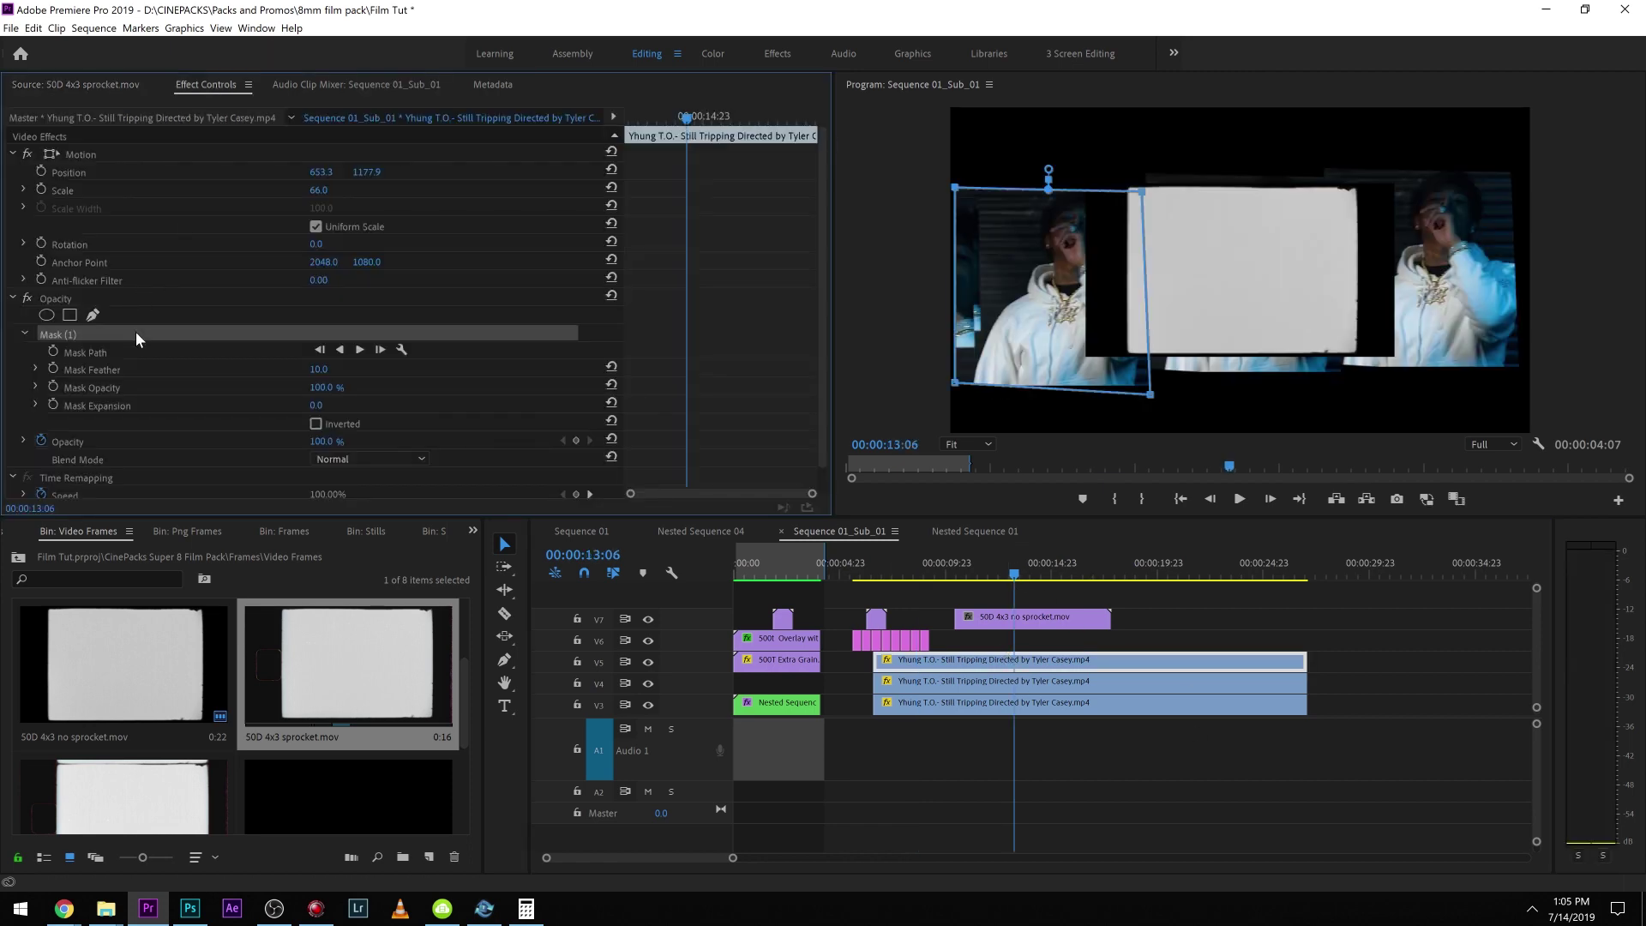
{"action": "key", "text": "Delete"}
{"action": "left_click", "coordinate": [612, 187]}
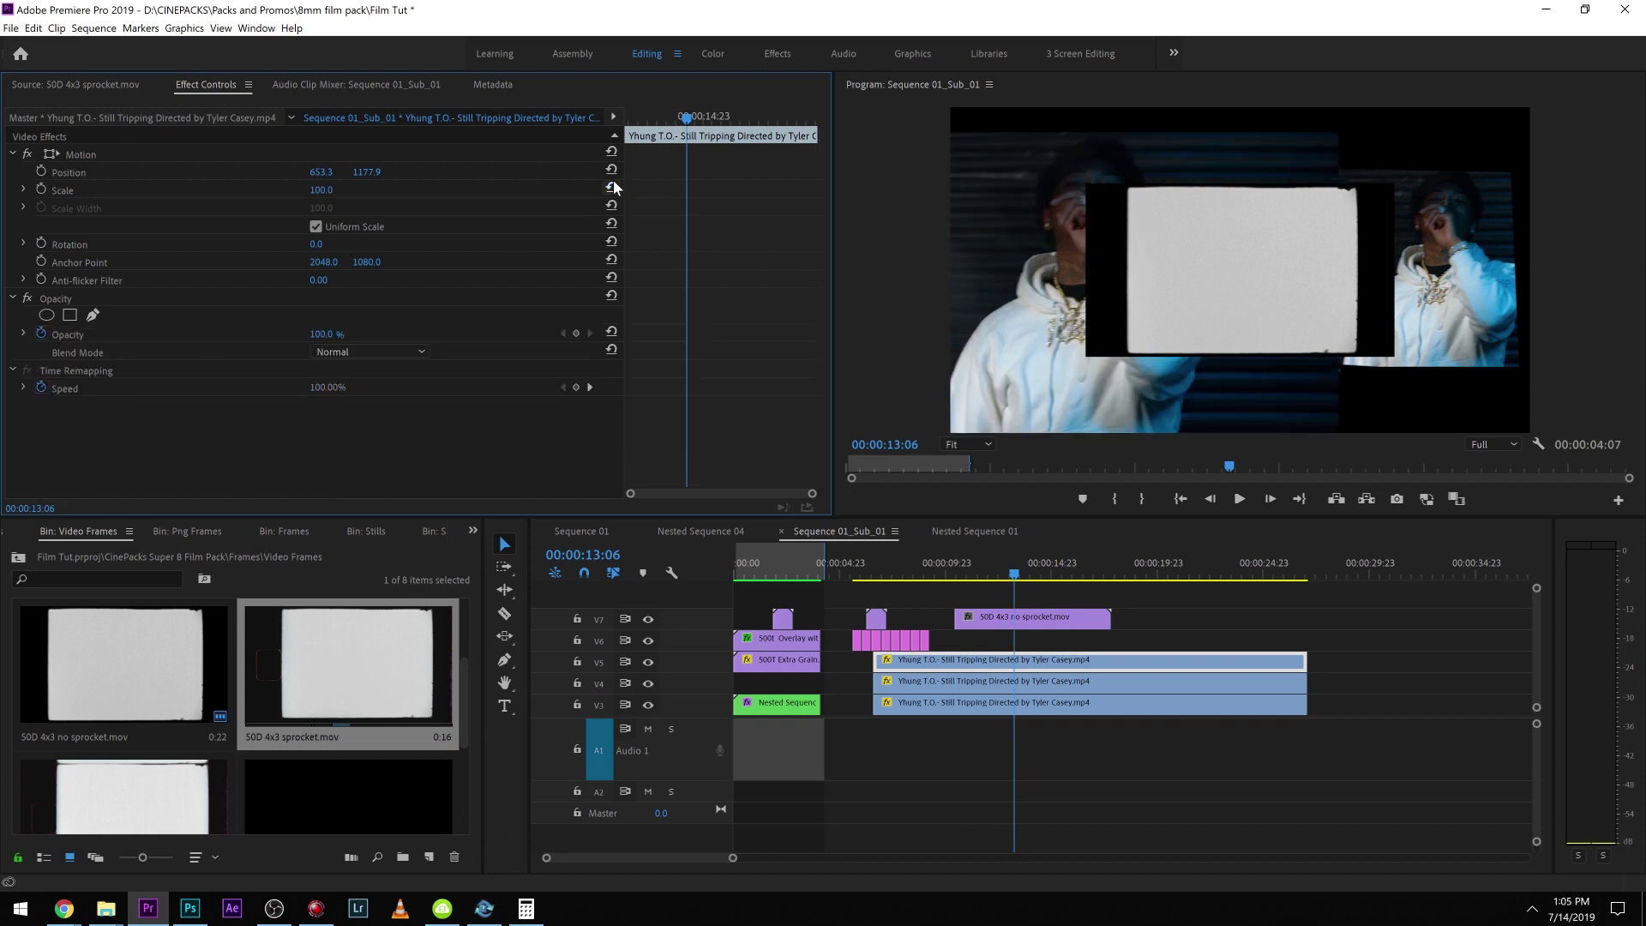
{"action": "left_click", "coordinate": [614, 168]}
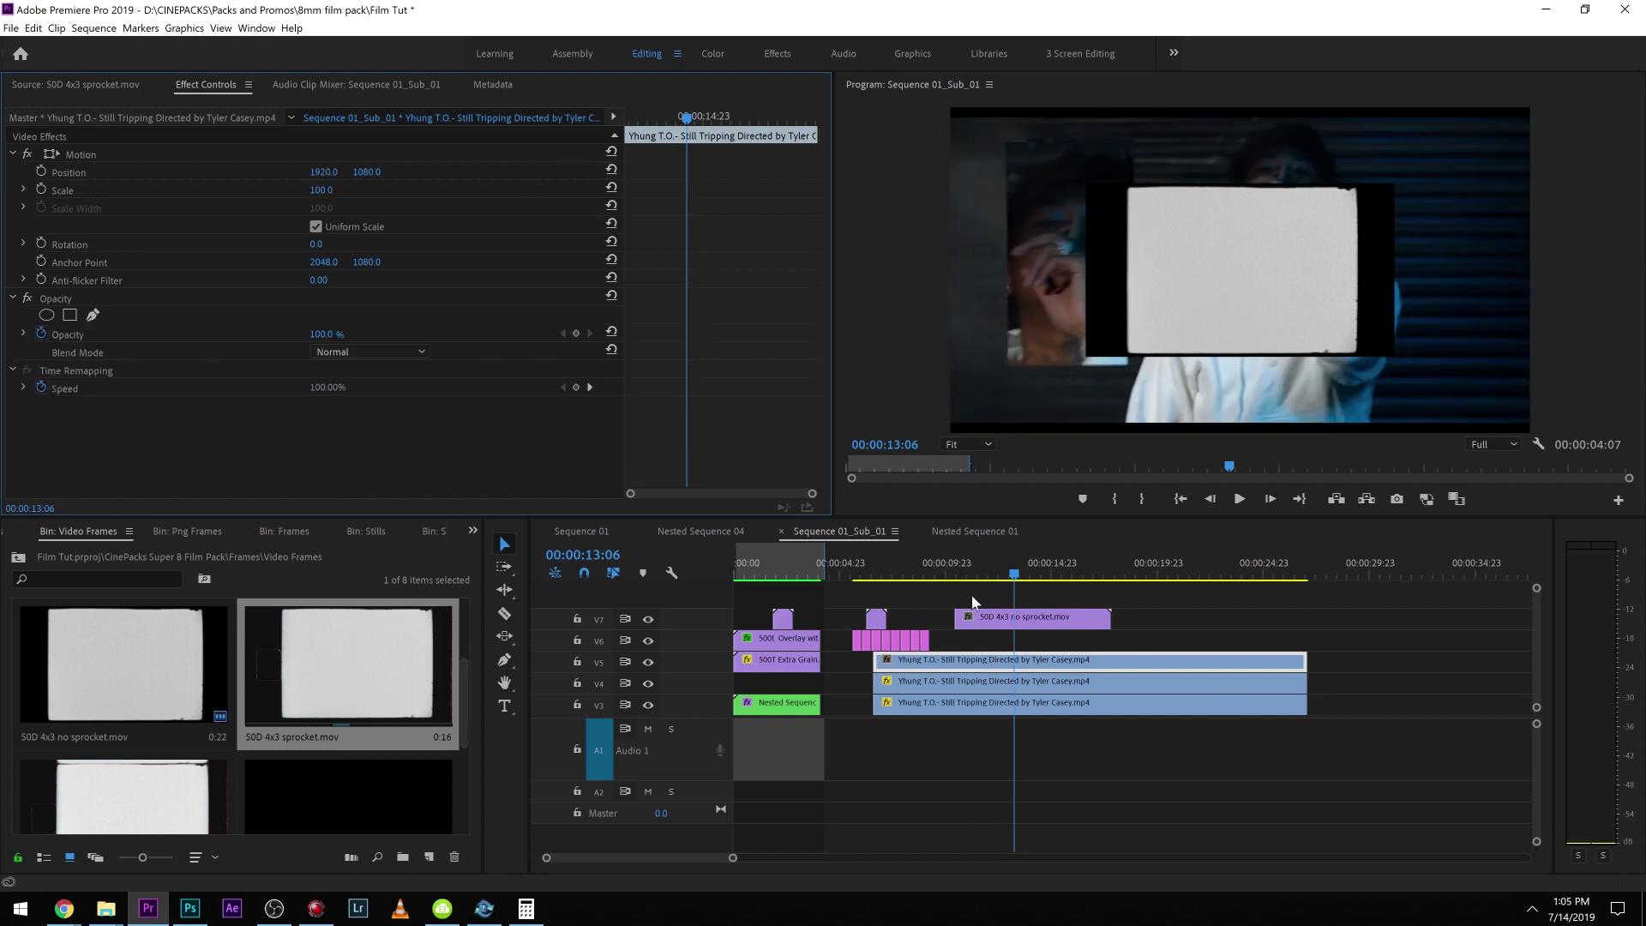
Step: Set the V7 film frame overlay to Darken blend mode and scale it to frame size
{"action": "left_click", "coordinate": [1028, 617]}
{"action": "left_click", "coordinate": [368, 351]}
{"action": "left_click", "coordinate": [355, 411]}
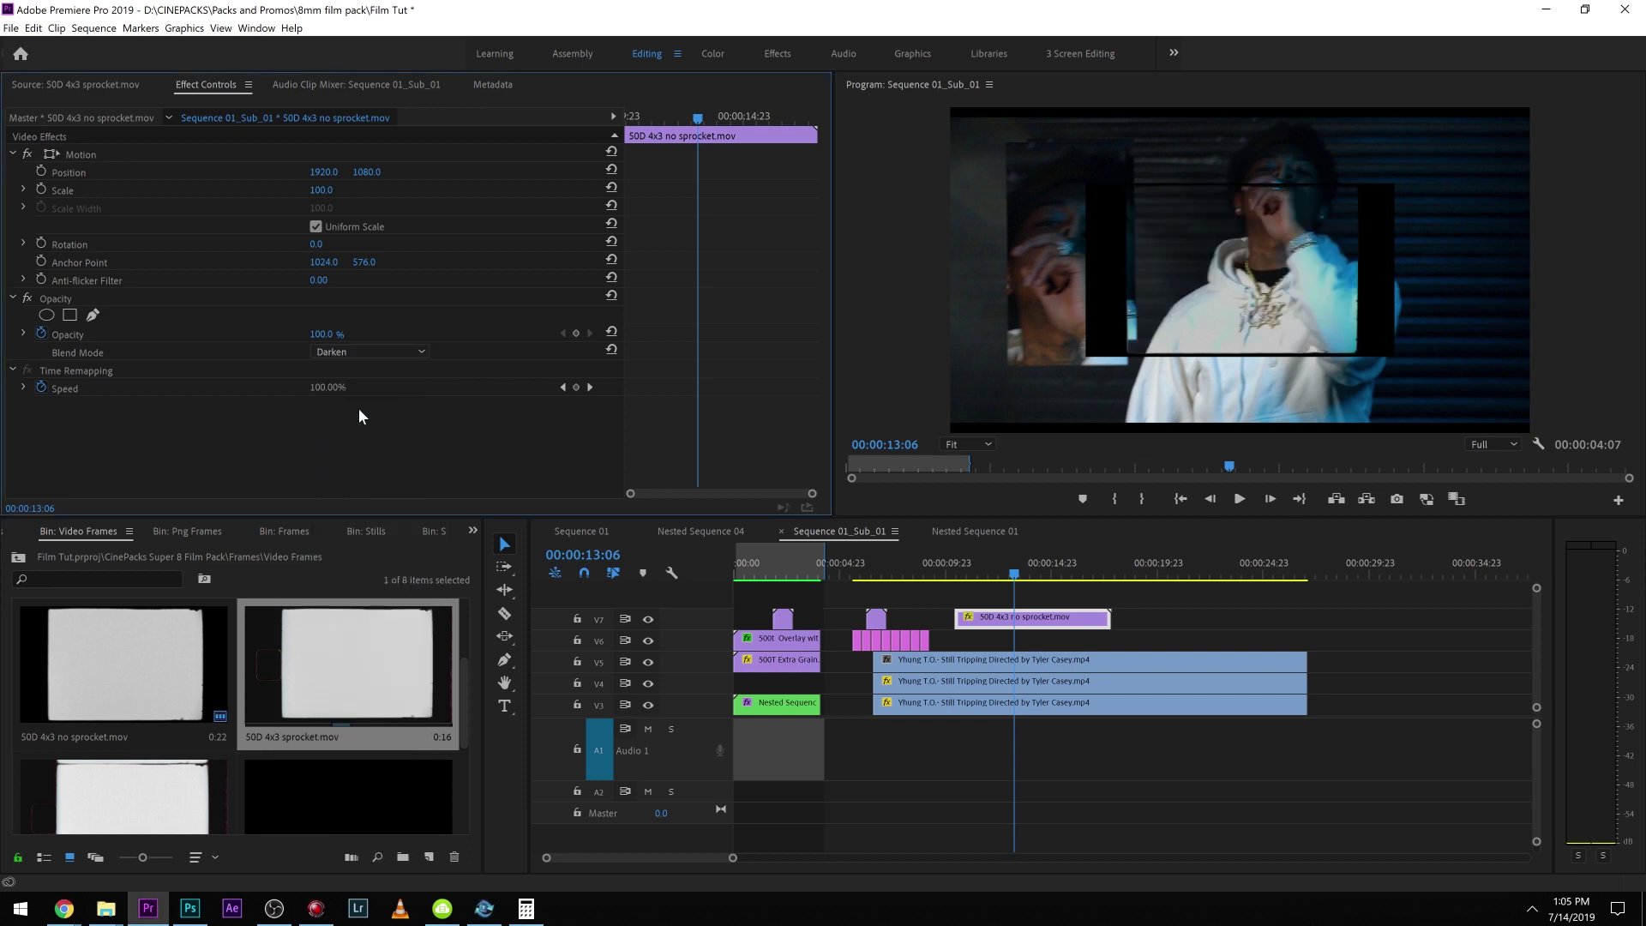
{"action": "right_click", "coordinate": [1030, 619]}
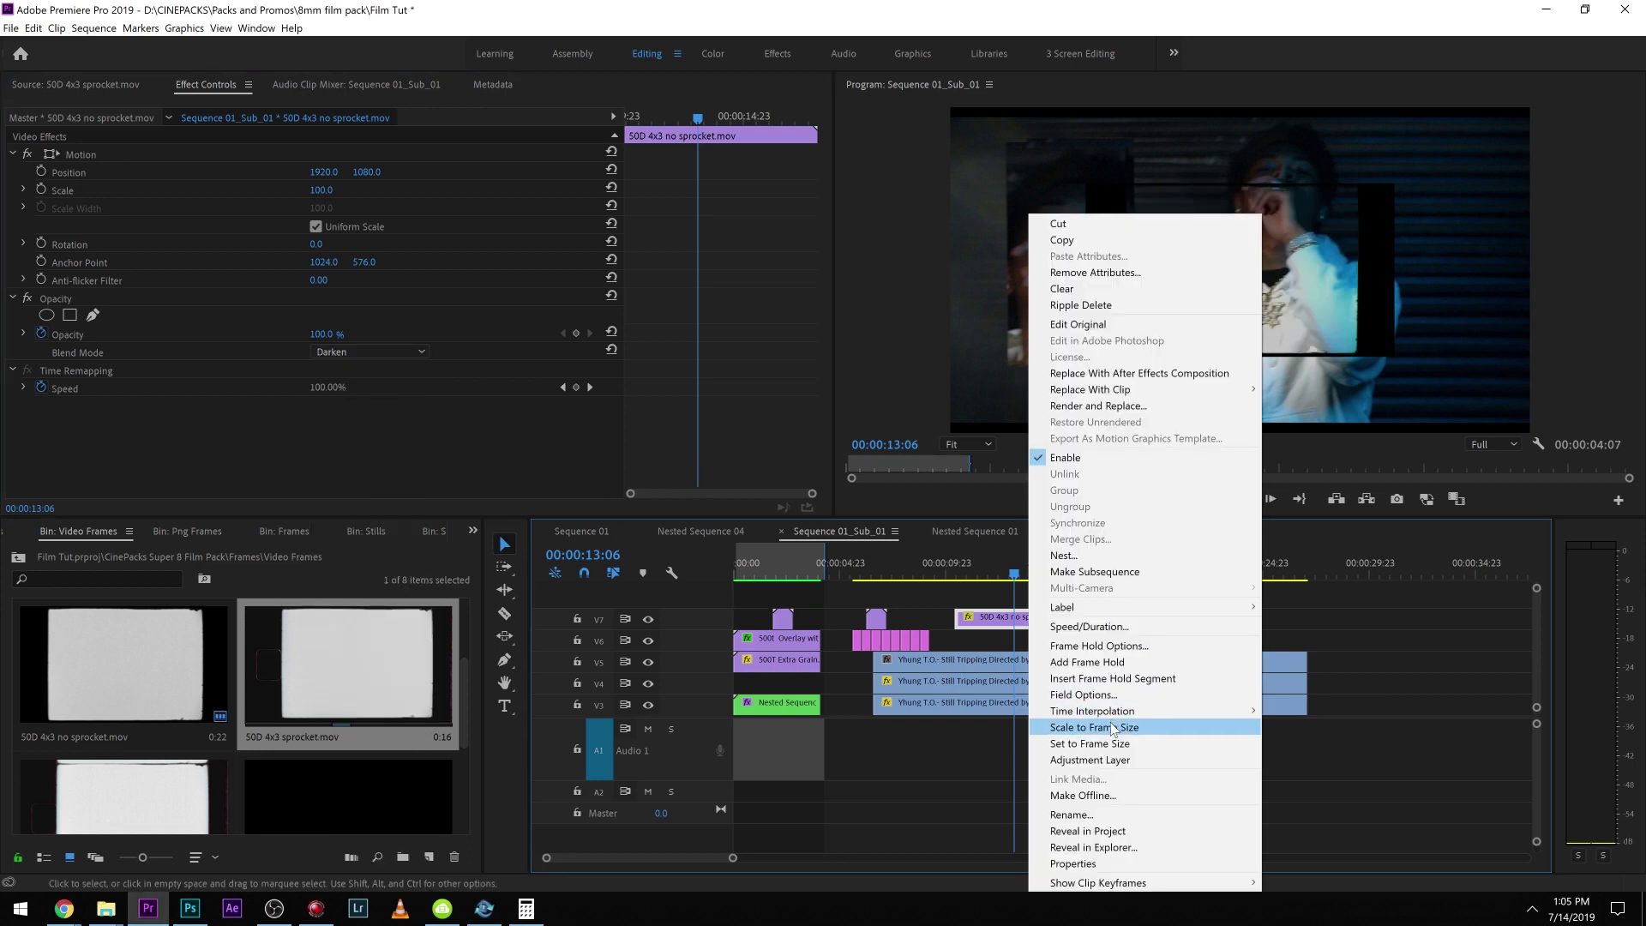
{"action": "left_click", "coordinate": [1104, 727]}
Step: Shift the V5 Yhung T.O. clip later, play back the result, and return to the top-level bin
{"action": "left_click", "coordinate": [1035, 660]}
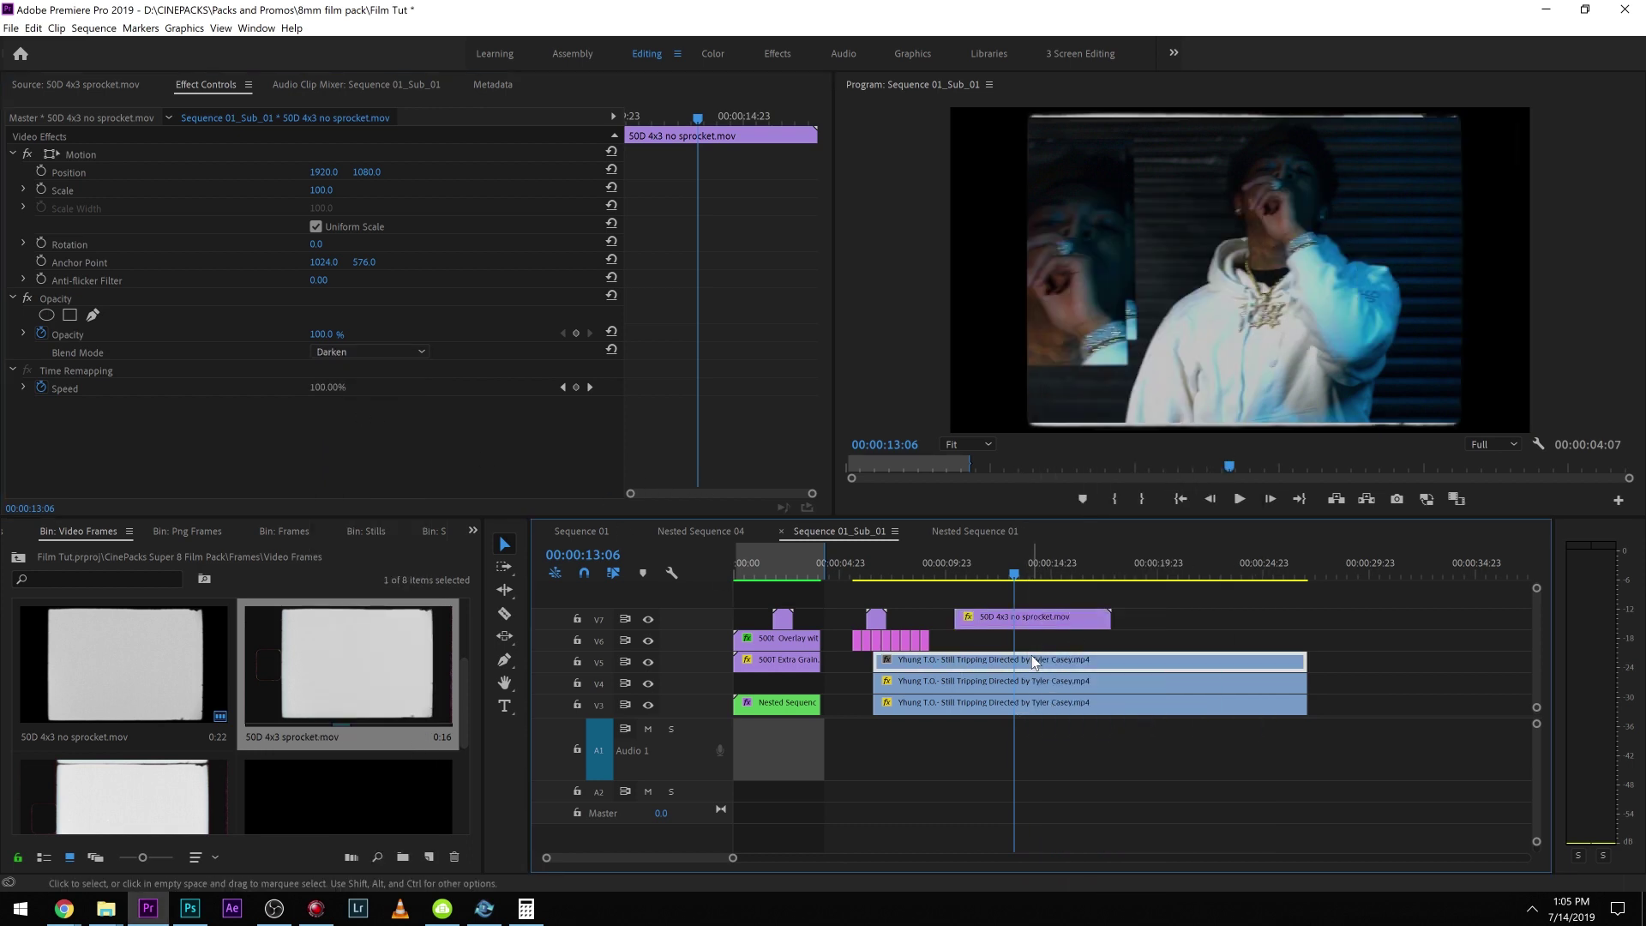
{"action": "left_click_drag", "start_coordinate": [969, 666], "coordinate": [1082, 667]}
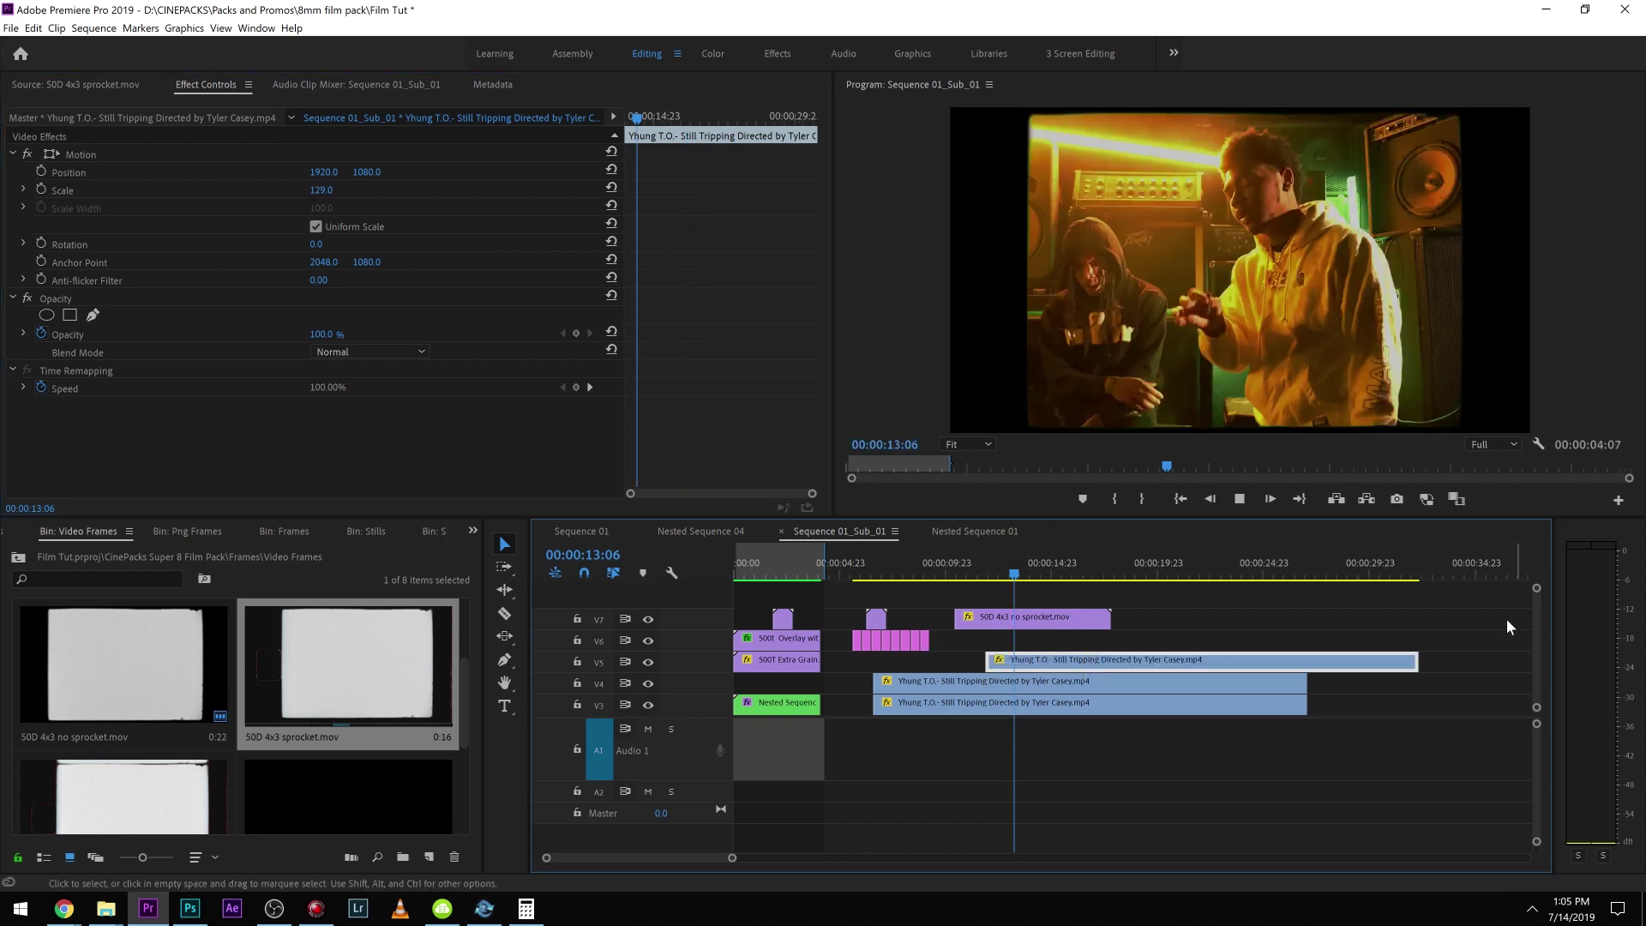
{"action": "key", "text": "space"}
{"action": "key", "text": "space"}
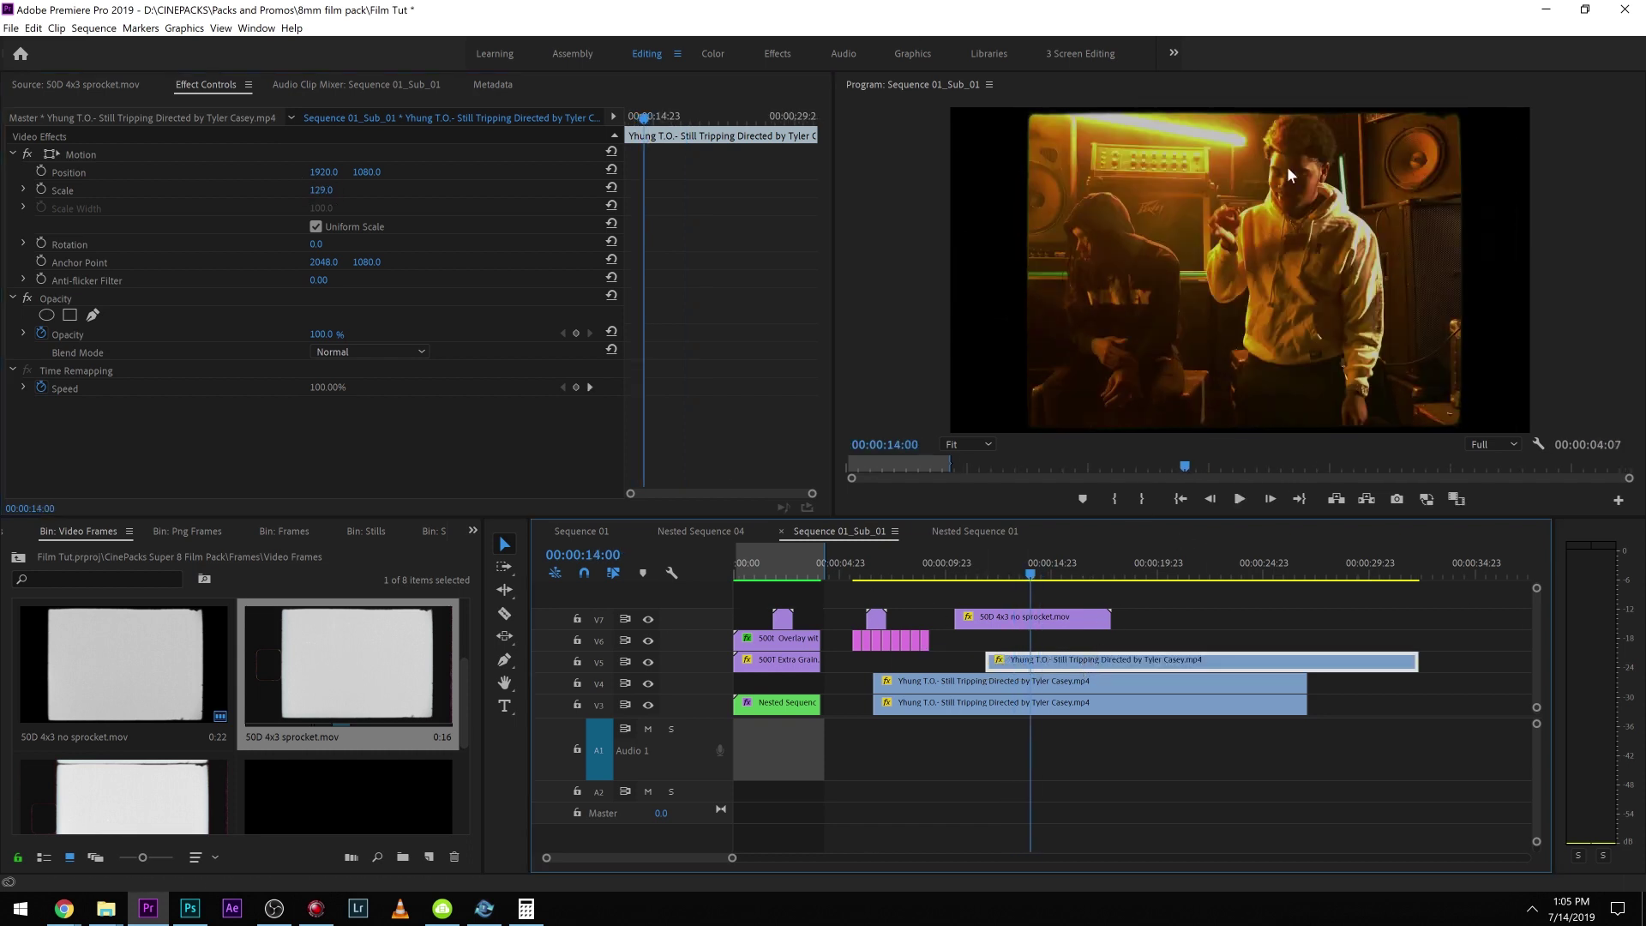
{"action": "left_click", "coordinate": [17, 557]}
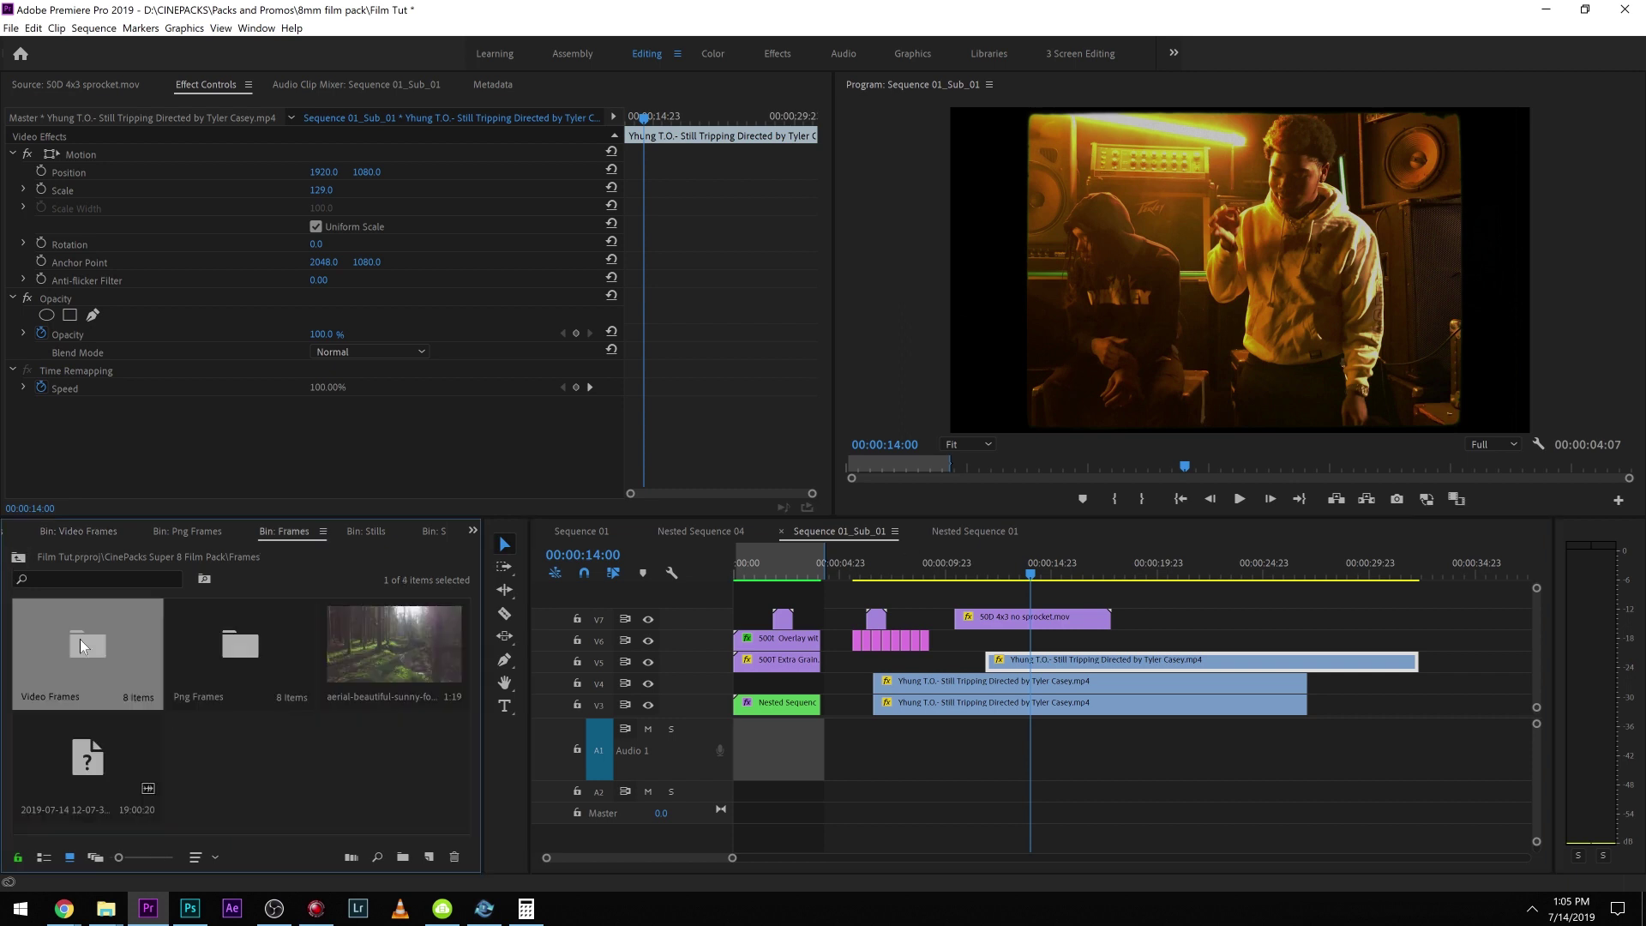
{"action": "left_click", "coordinate": [17, 557]}
{"action": "left_click", "coordinate": [17, 557]}
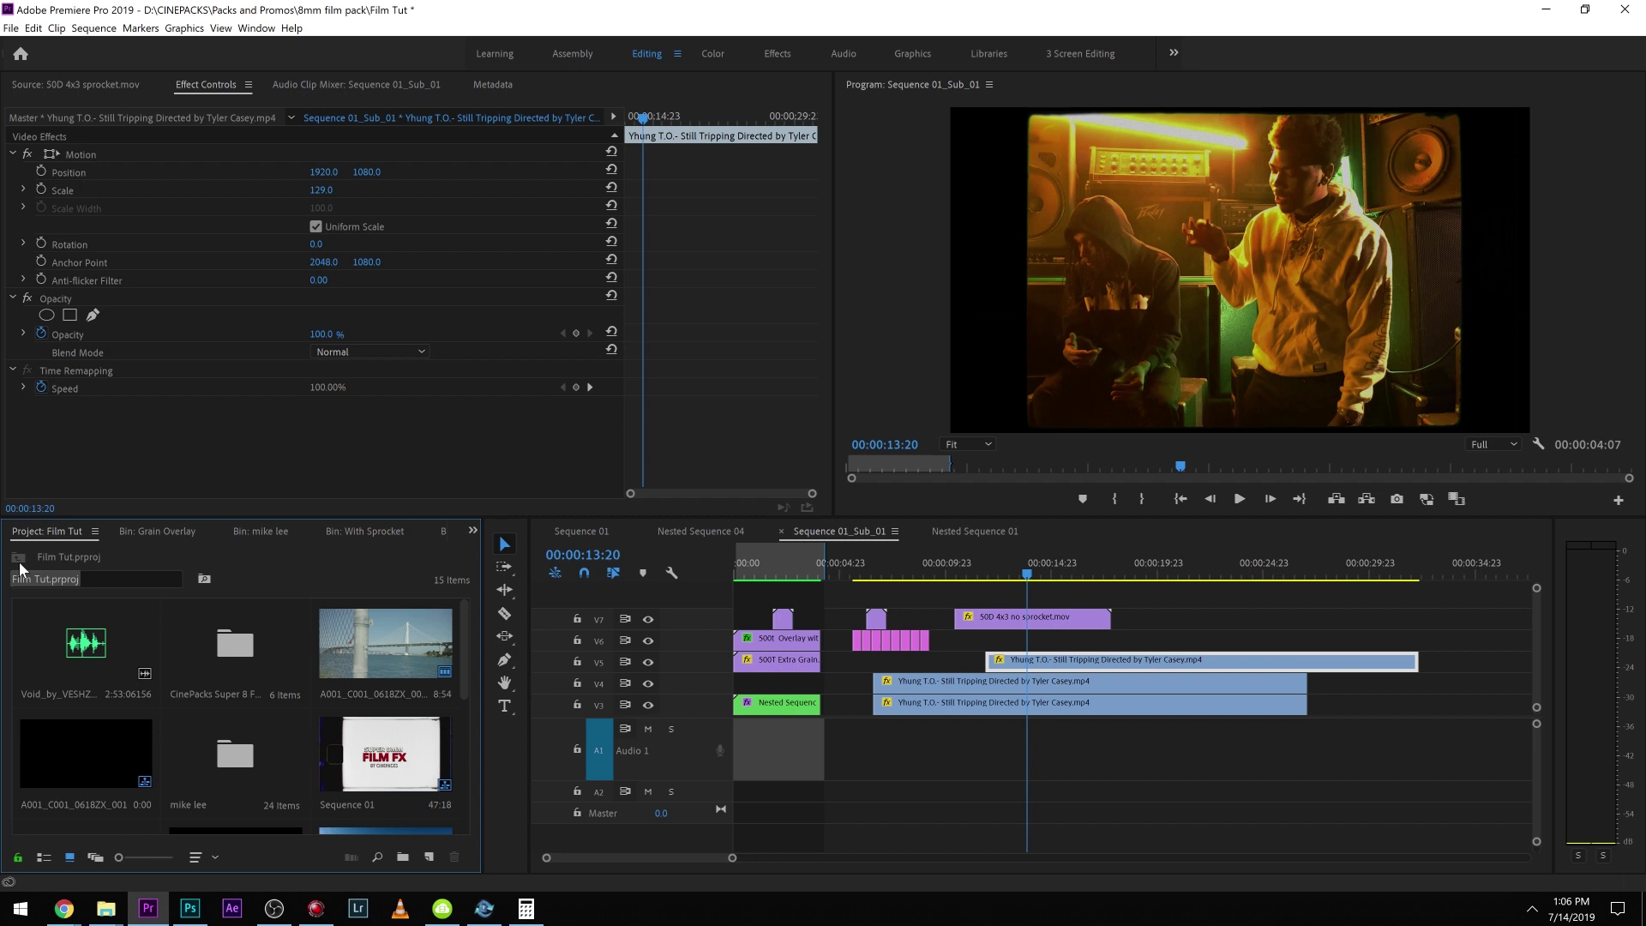